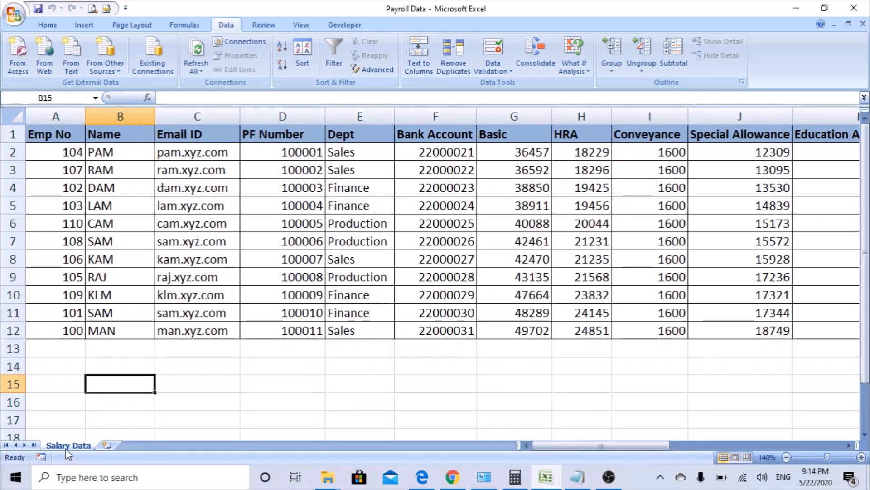
# Review the employee detail and earnings columns of the salary sheet, from Emp No through Medical Allowance.
pyautogui.click(57, 116)
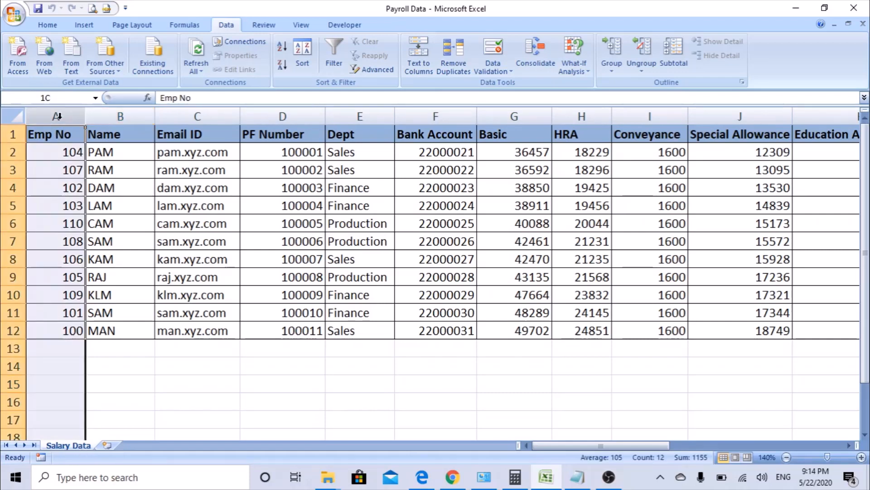
pyautogui.click(120, 116)
pyautogui.click(196, 117)
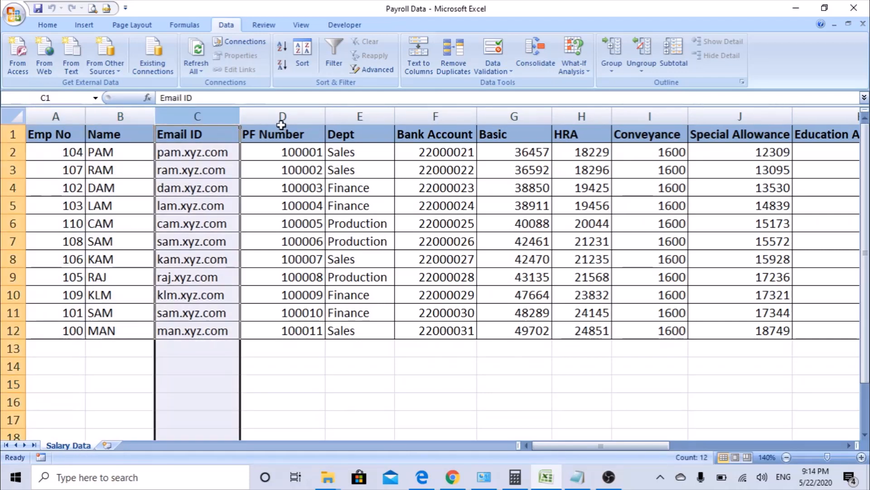
pyautogui.click(282, 116)
pyautogui.click(357, 116)
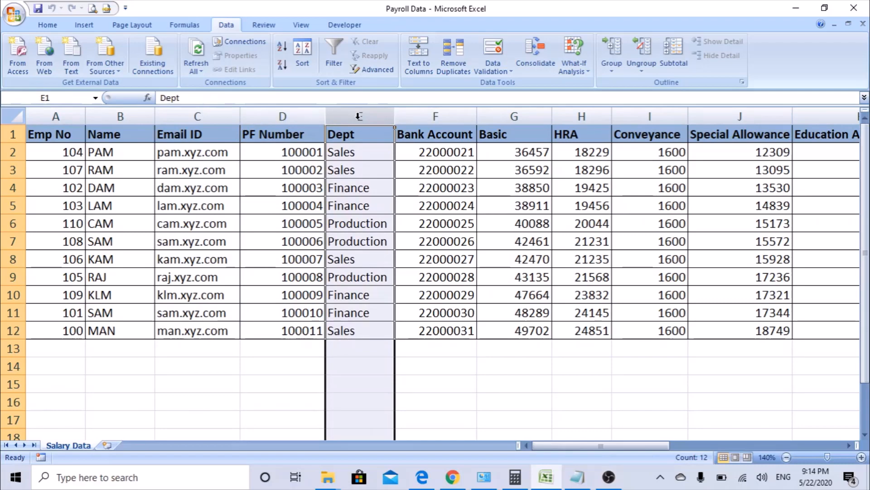
pyautogui.press('Right')
pyautogui.press('Right')
pyautogui.press('Right')
pyautogui.press('Right')
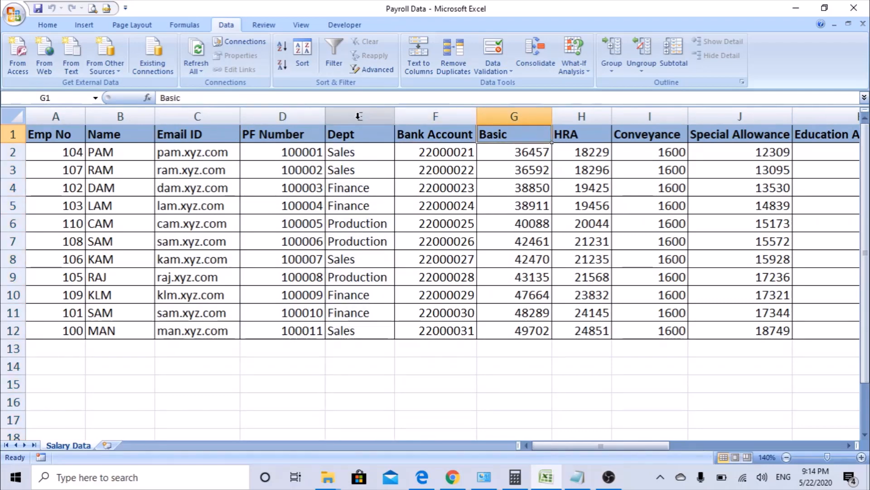
pyautogui.press('Right')
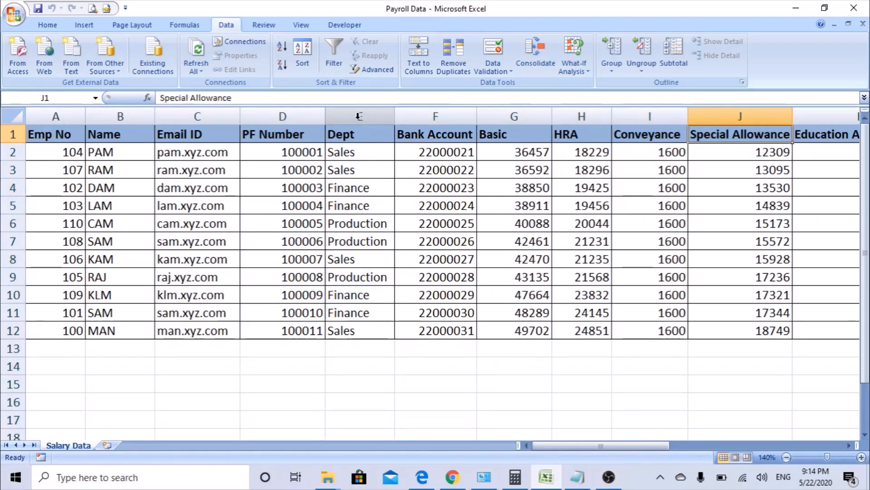
pyautogui.press('Right')
pyautogui.press('Right')
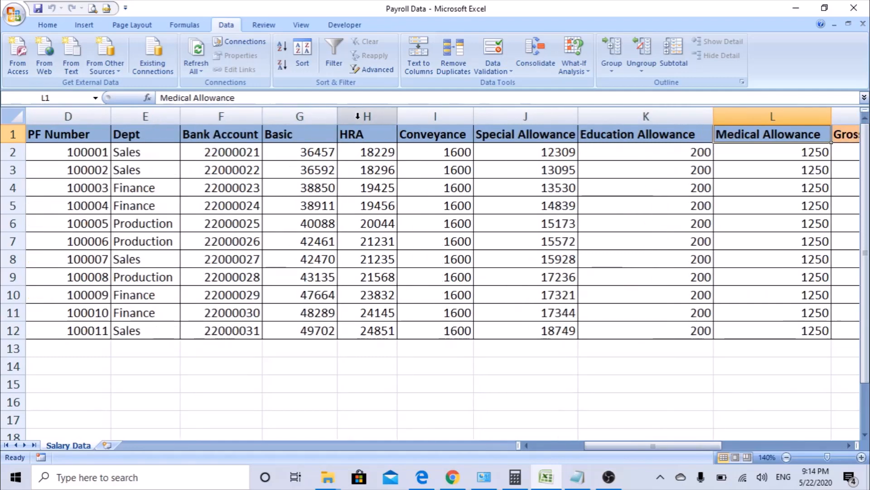
# Inspect the Gross Monthly Salary formula in M2 and the cells it references, leaving it unedited.
pyautogui.press('Right')
pyautogui.press('Down')
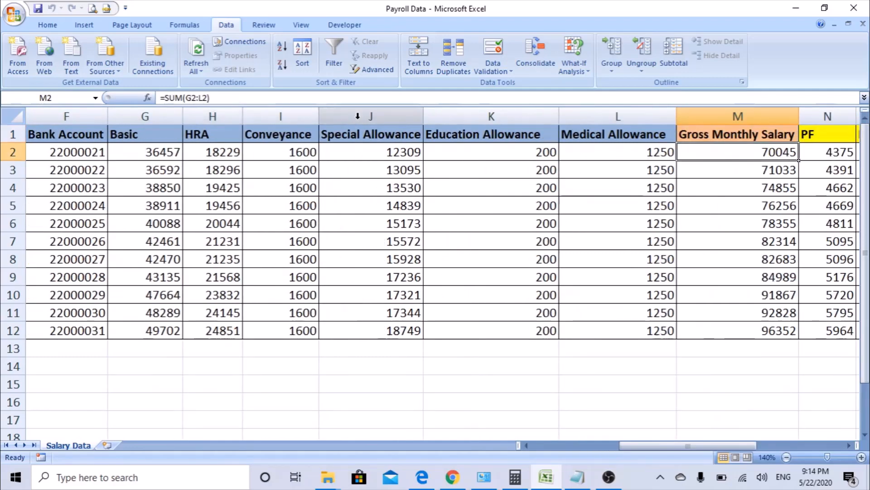
pyautogui.doubleClick(725, 152)
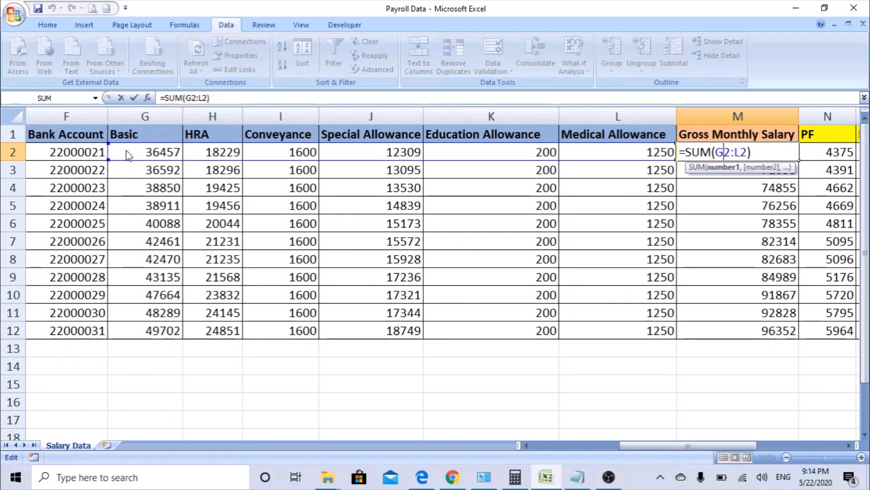
pyautogui.press('Escape')
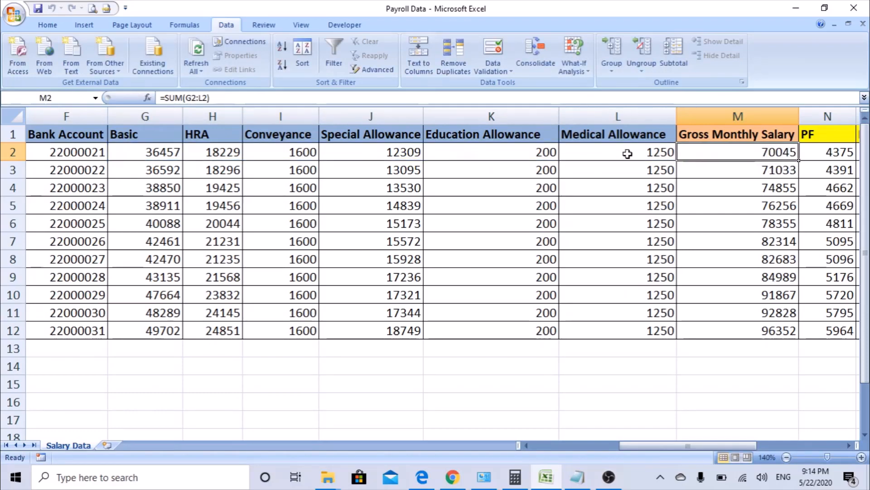
# Review the PF, Professional Tax and Income Tax columns and inspect the Total Deduction formula in Q2.
pyautogui.press('Right')
pyautogui.press('Right')
pyautogui.press('Right')
pyautogui.press('Right')
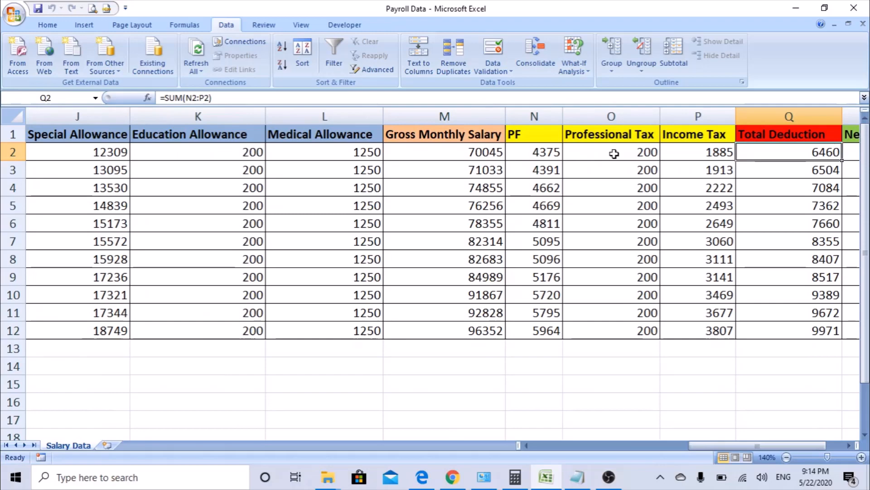
pyautogui.click(721, 152)
pyautogui.doubleClick(770, 150)
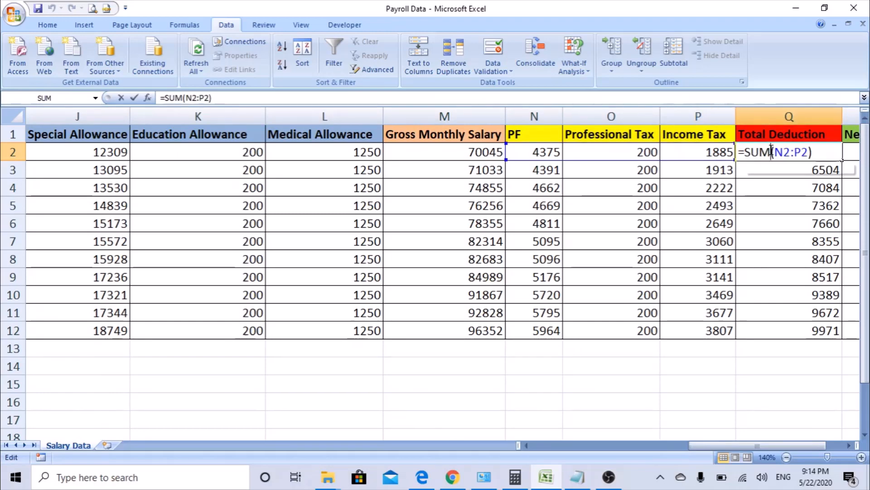
pyautogui.press('Escape')
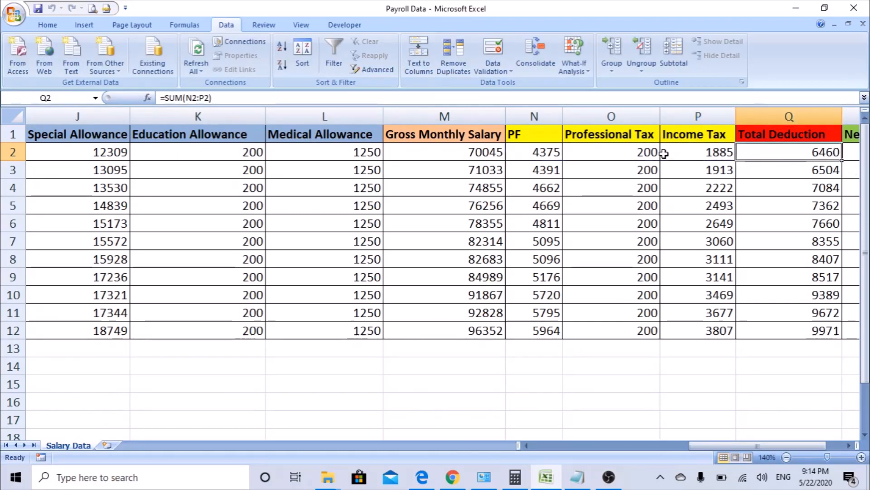
# Inspect the Net Monthly Salary formula in R2 together with the gross salary and deduction cells it references.
pyautogui.press('Right')
pyautogui.press('Right')
pyautogui.doubleClick(663, 153)
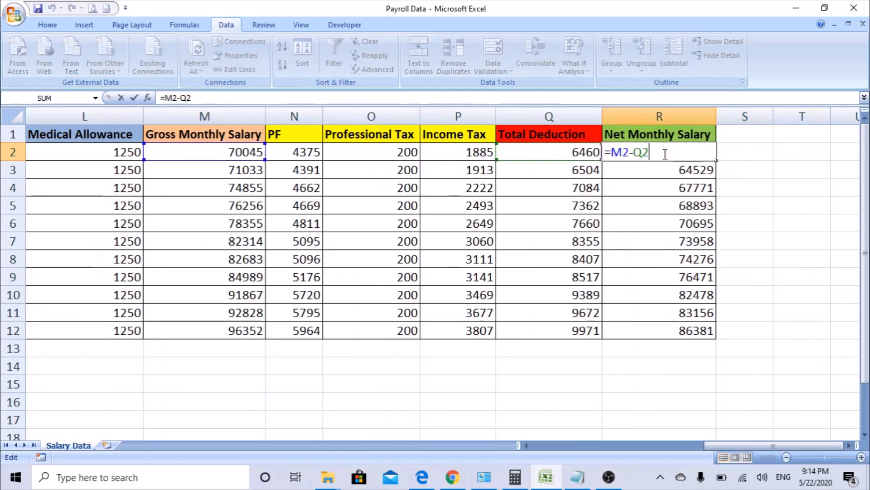
pyautogui.press('Escape')
pyautogui.doubleClick(647, 154)
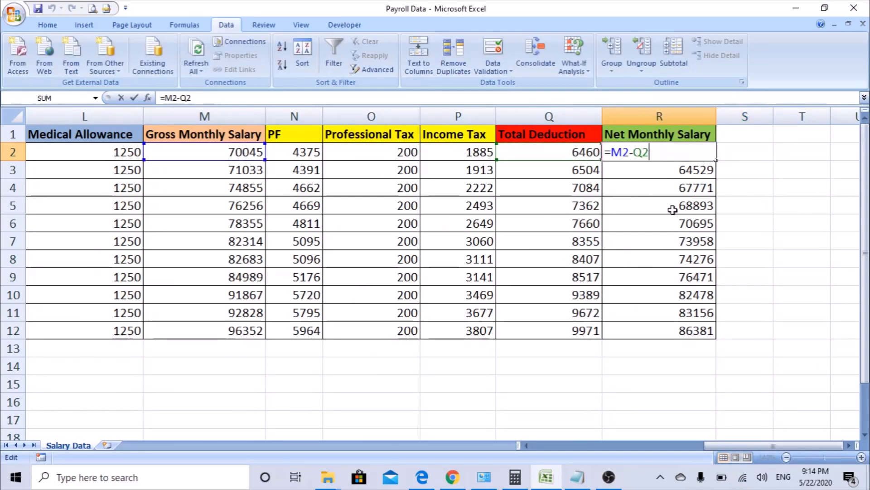
pyautogui.moveTo(740, 446)
pyautogui.mouseDown()
pyautogui.moveTo(708, 449)
pyautogui.moveTo(725, 449)
pyautogui.mouseUp()
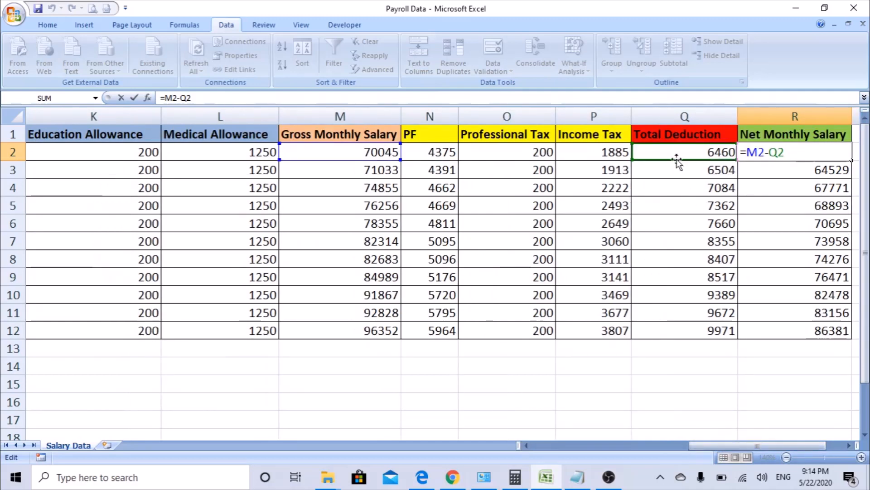
pyautogui.press('Escape')
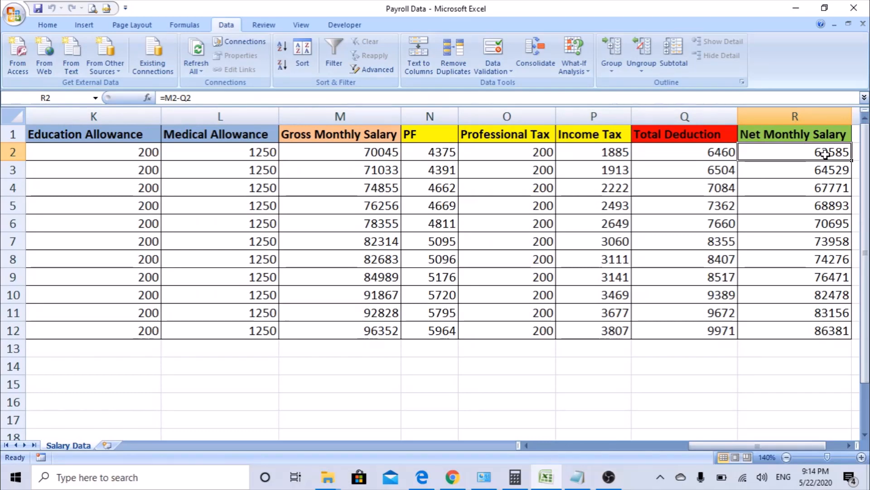
# Look back across the first employee's record in row 2, including the PF formula in N2.
pyautogui.press('Left')
pyautogui.press('Left')
pyautogui.press('Left')
pyautogui.press('Left')
pyautogui.press('Left')
pyautogui.press('Left')
pyautogui.press('Left')
pyautogui.press('Left')
pyautogui.press('Left')
pyautogui.press('Left')
pyautogui.press('Left')
pyautogui.press('Left')
pyautogui.press('Left')
pyautogui.press('Left')
pyautogui.press('Left')
pyautogui.press('Left')
pyautogui.press('Left')
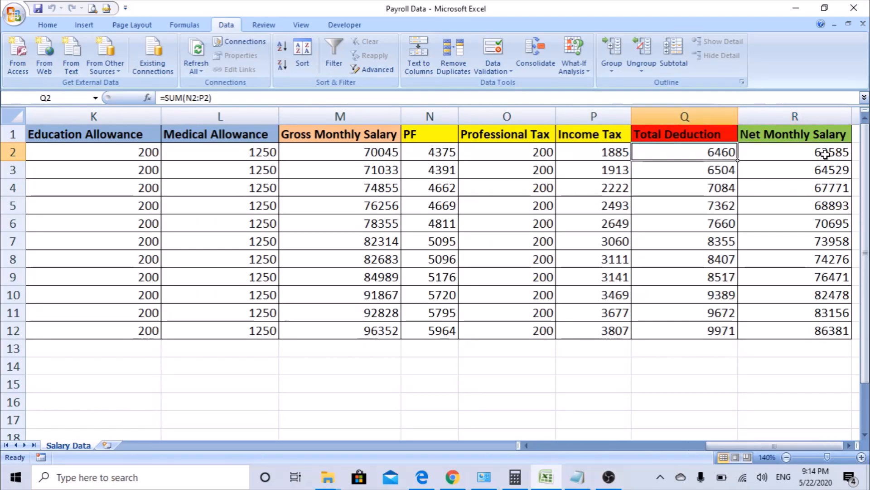
pyautogui.press('Right')
pyautogui.press('Right')
pyautogui.press('Right')
pyautogui.press('Right')
pyautogui.press('Right')
pyautogui.press('Right')
pyautogui.press('Right')
pyautogui.press('Right')
pyautogui.press('Right')
pyautogui.press('Right')
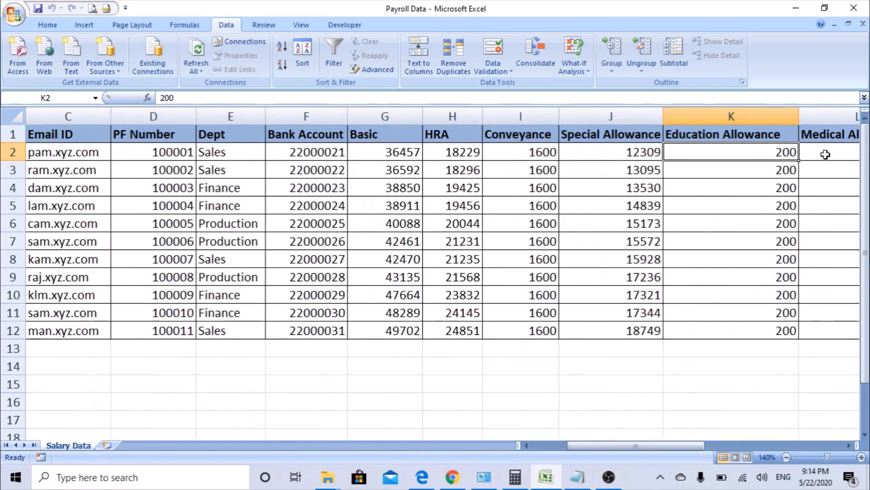
pyautogui.press('Right')
pyautogui.press('Right')
pyautogui.press('Right')
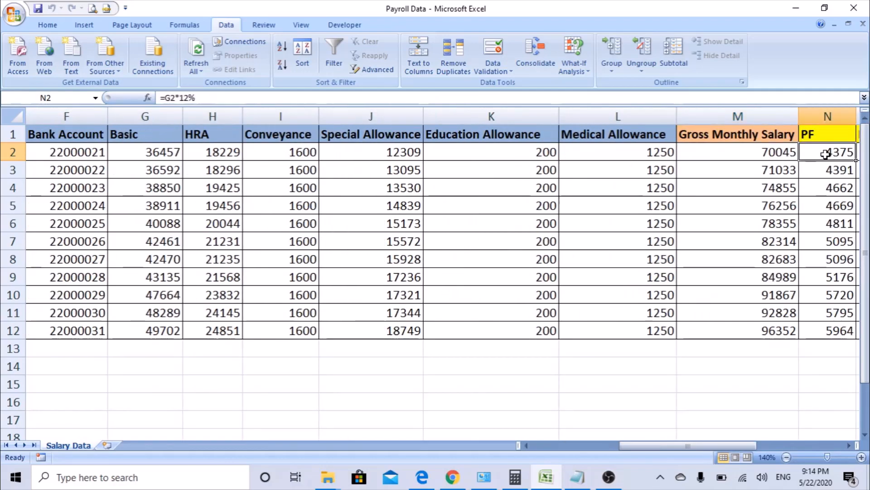
# Check the first employee's allowance cells and HRA formula, going back along row 2 to Emp No.
pyautogui.click(528, 155)
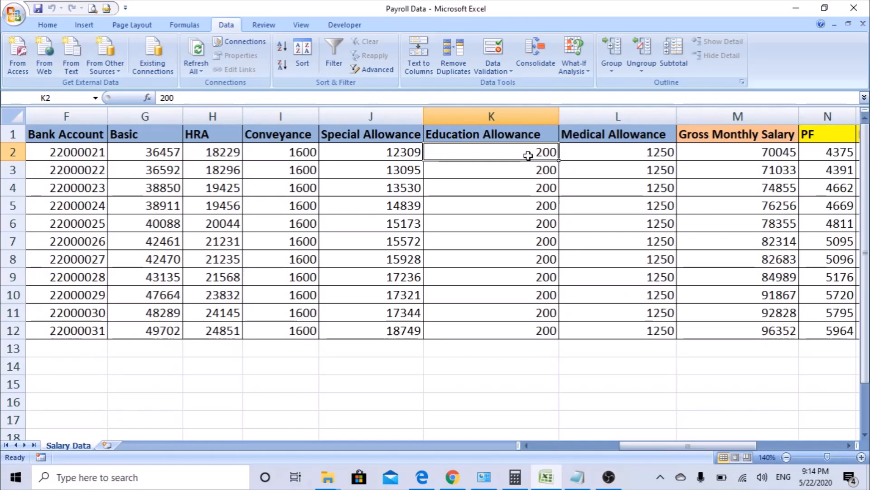
pyautogui.press('Left')
pyautogui.press('Left')
pyautogui.press('Left')
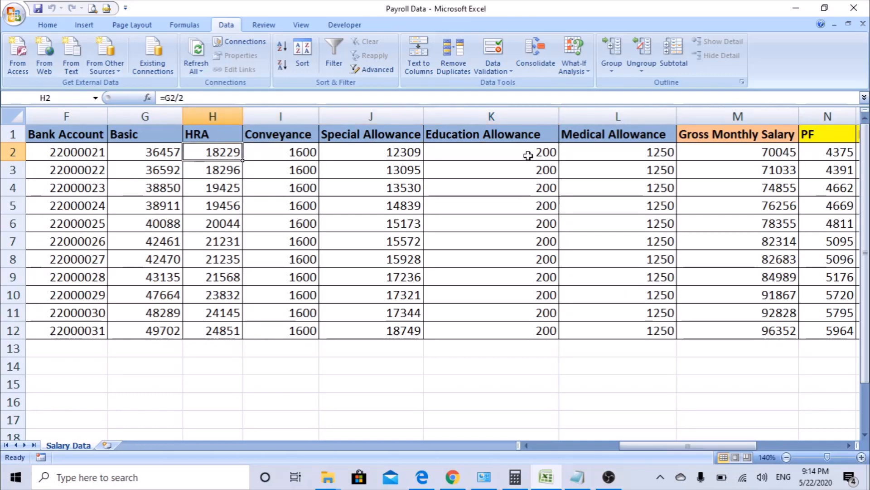
pyautogui.press('Left')
pyautogui.press('Left')
pyautogui.press('Left')
pyautogui.press('Left')
pyautogui.press('Left')
pyautogui.press('Left')
pyautogui.press('Left')
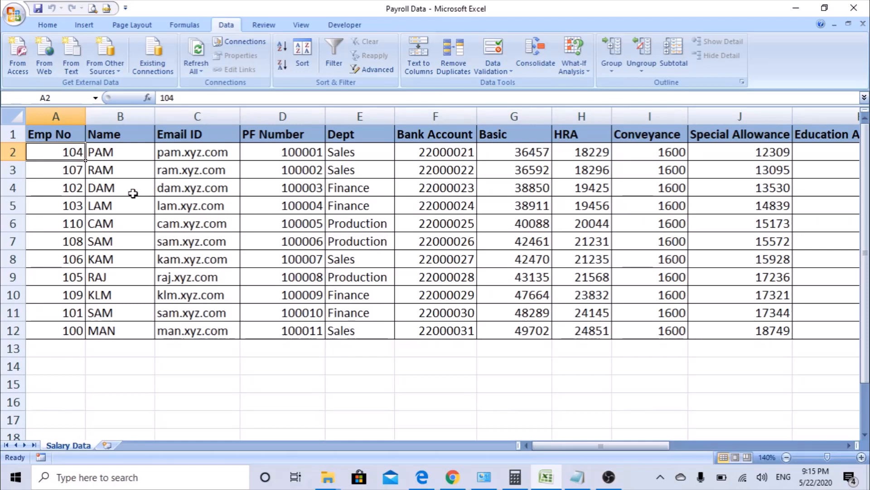
# Add a new worksheet after Salary Data and name it "Payslip Format".
pyautogui.click(107, 445)
pyautogui.doubleClick(110, 446)
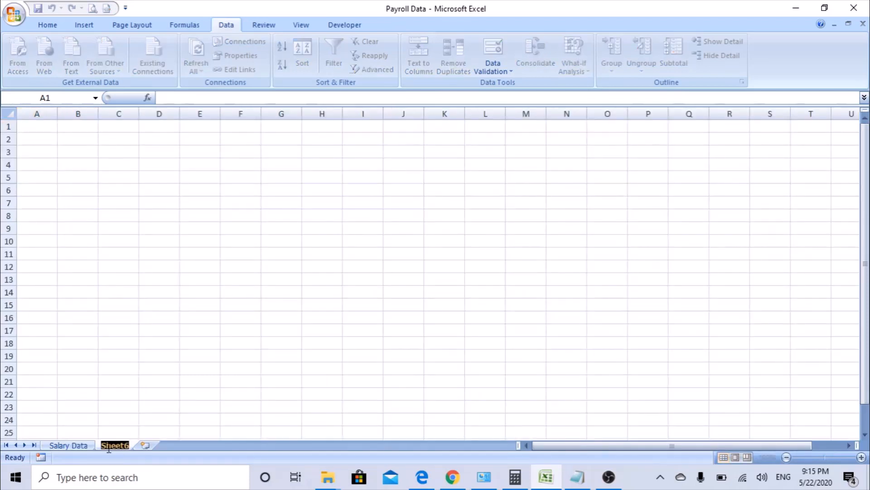
pyautogui.write('Pays')
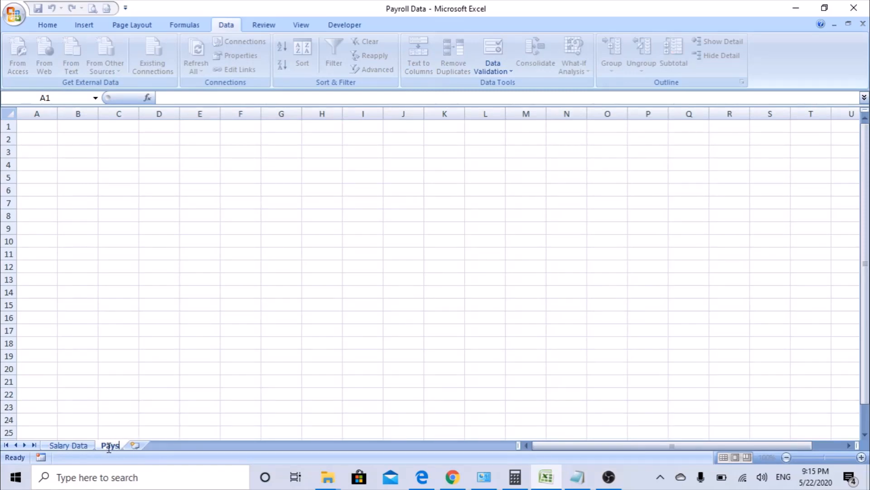
pyautogui.write('lip Format')
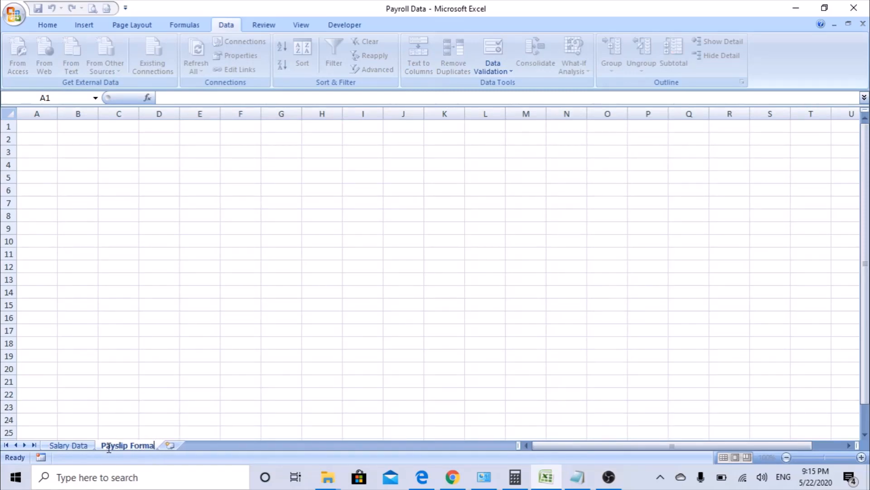
pyautogui.press('Return')
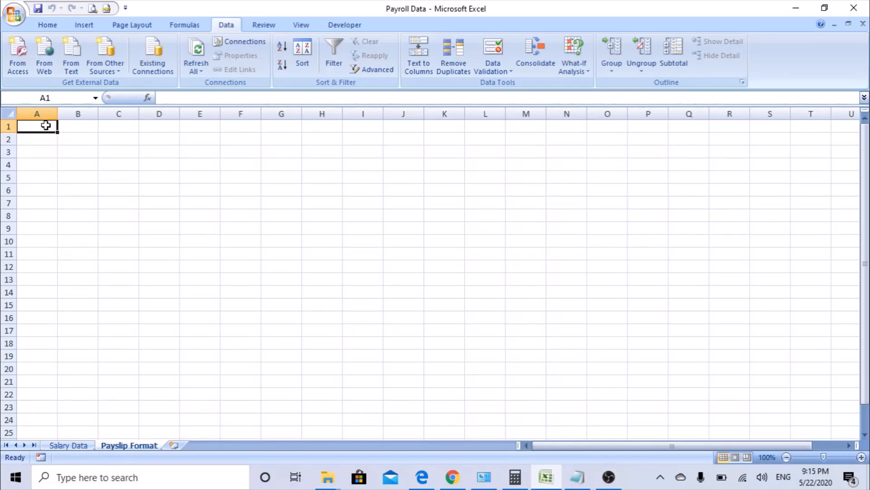
# Merge and center cells A1:G1 and enter the company name "XYZ Pvt Ltd" as the heading.
pyautogui.moveTo(46, 125); pyautogui.dragTo(277, 126)
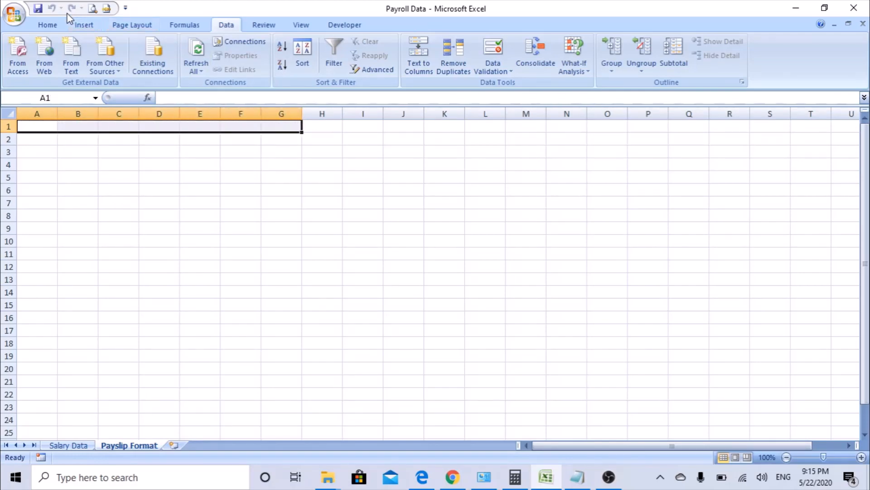
pyautogui.click(55, 25)
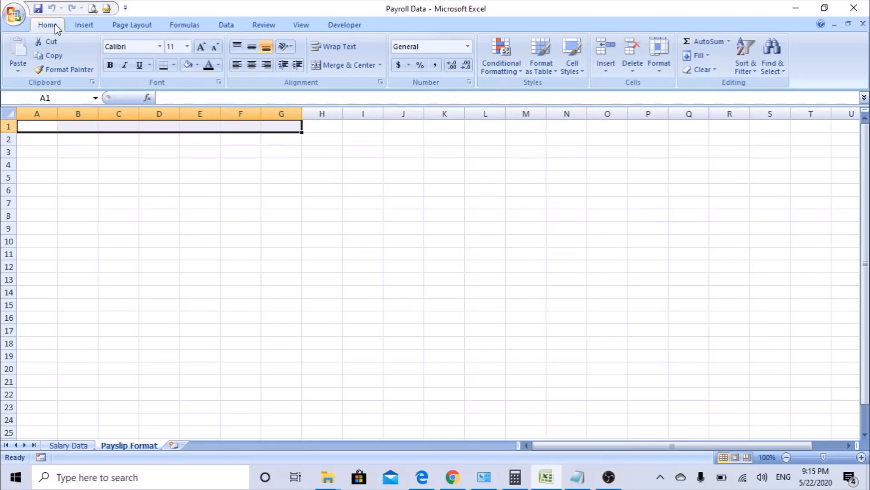
pyautogui.click(338, 66)
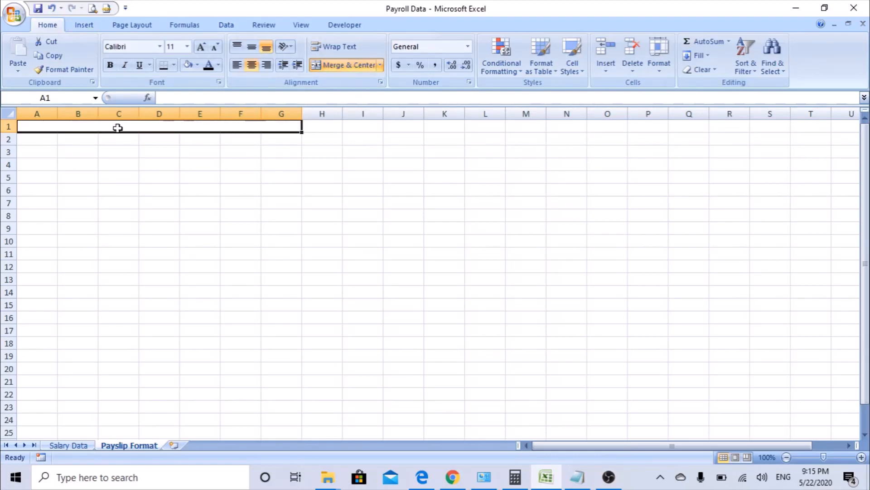
pyautogui.doubleClick(111, 129)
pyautogui.write('X')
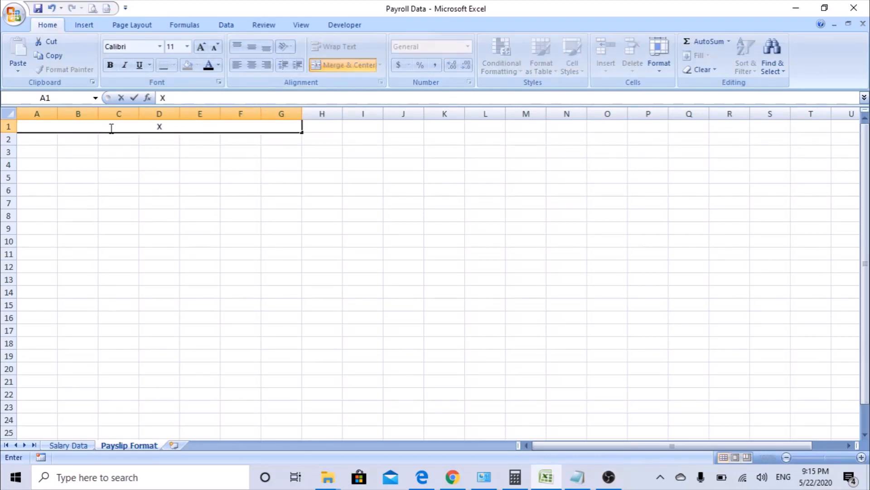
pyautogui.write('YZ Pvt Ltd')
pyautogui.press('Return')
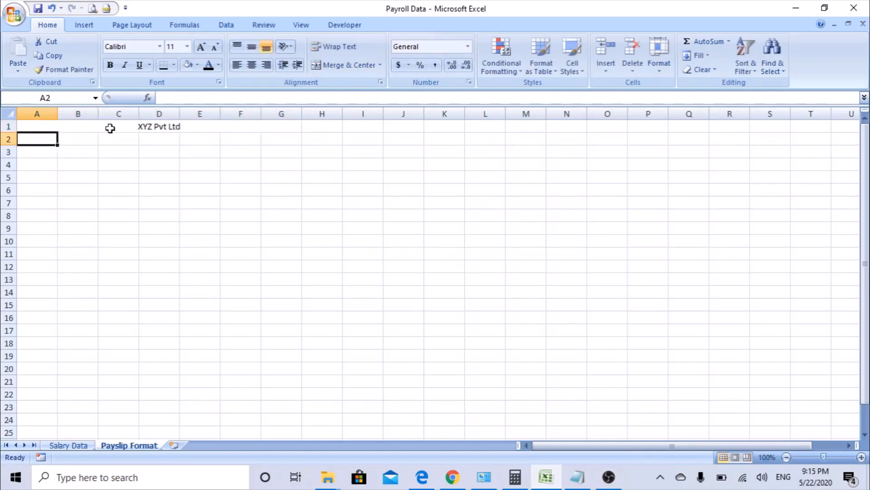
# Copy row 1's merged and centered formatting to rows 2 through 4 with Format Painter.
pyautogui.click(7, 126)
pyautogui.click(61, 69)
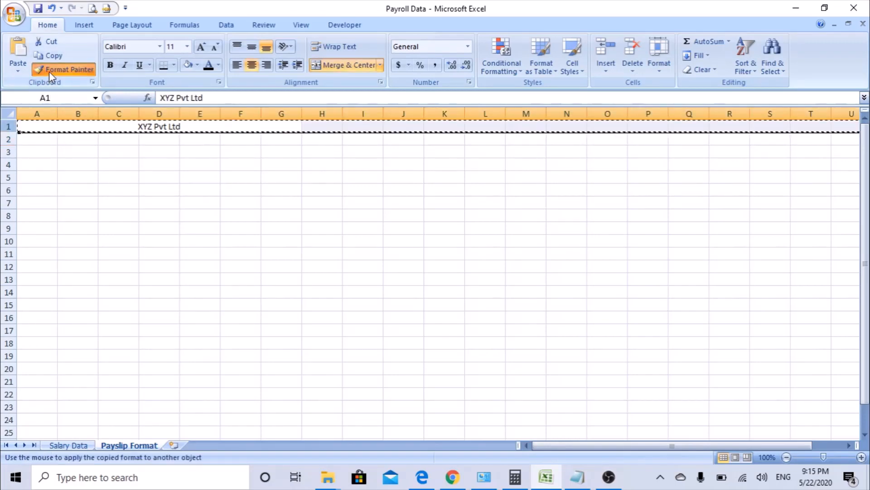
pyautogui.click(8, 139)
pyautogui.moveTo(8, 139); pyautogui.dragTo(13, 165)
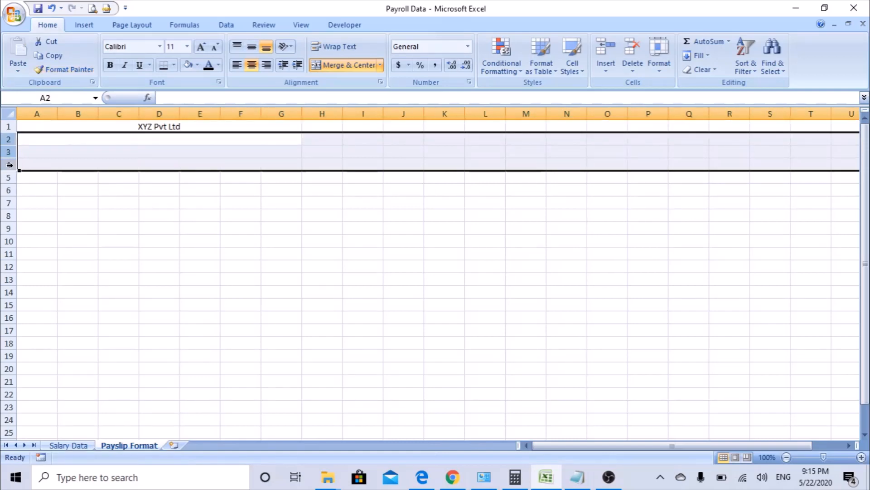
pyautogui.click(161, 138)
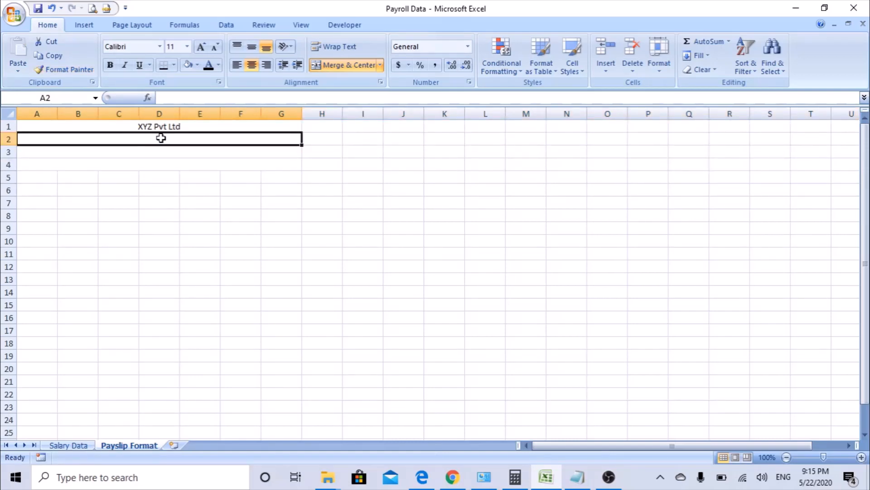
pyautogui.write('6TH')
pyautogui.press('BackSpace')
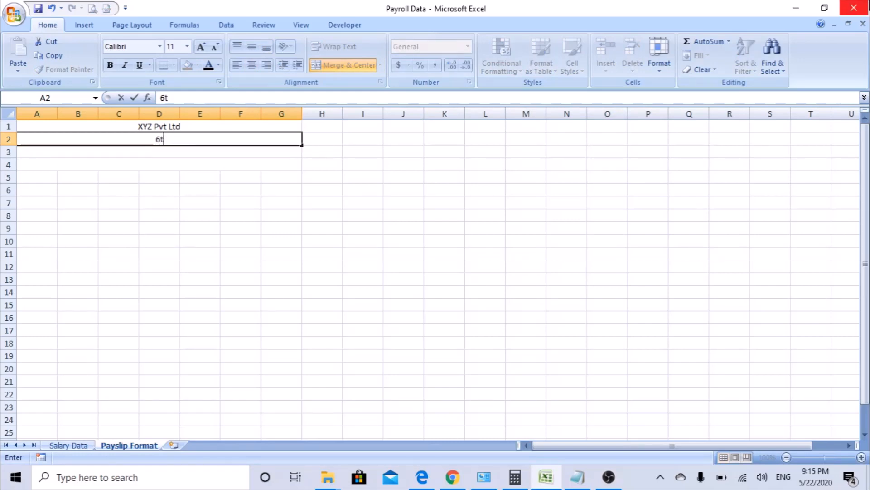
pyautogui.write('h')
pyautogui.press('Escape')
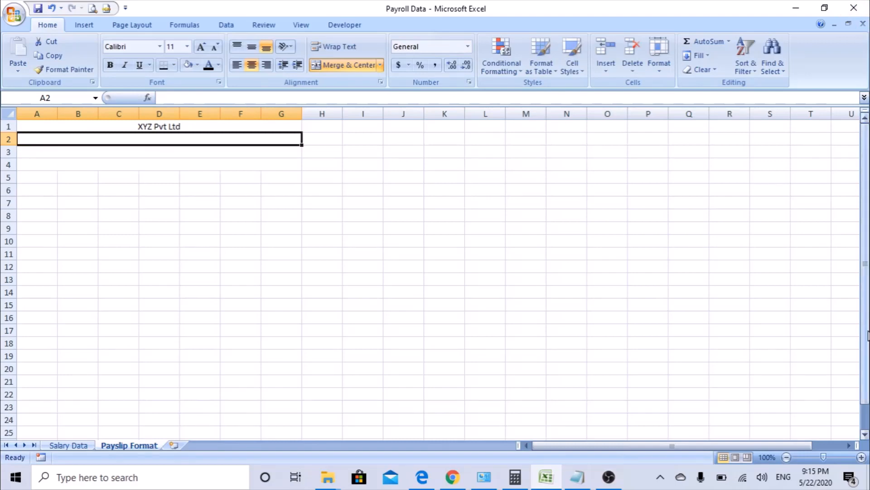
# Enter the floor and block line of the company's address in the merged row 2 below the company name.
pyautogui.click(861, 457)
pyautogui.click(862, 457)
pyautogui.click(861, 457)
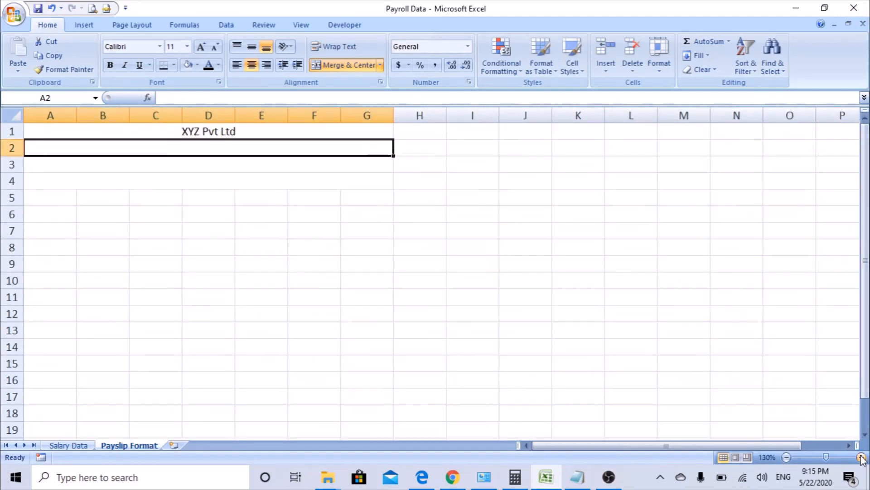
pyautogui.click(861, 457)
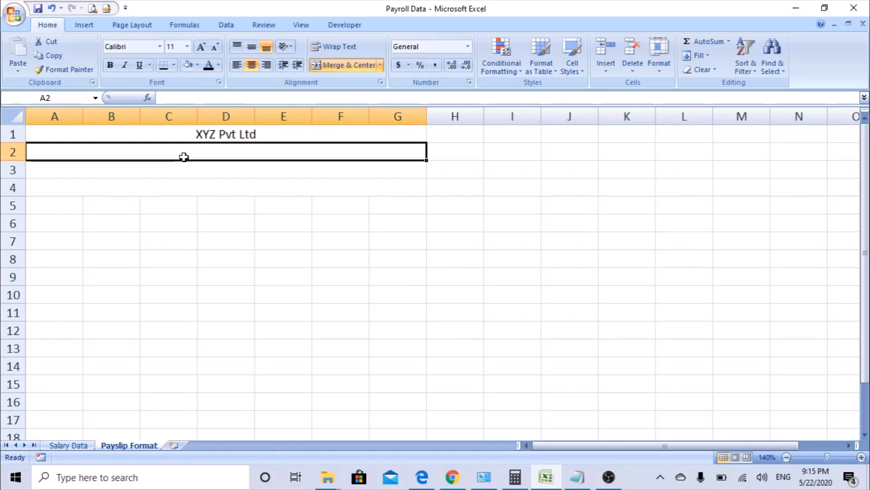
pyautogui.write('6TH')
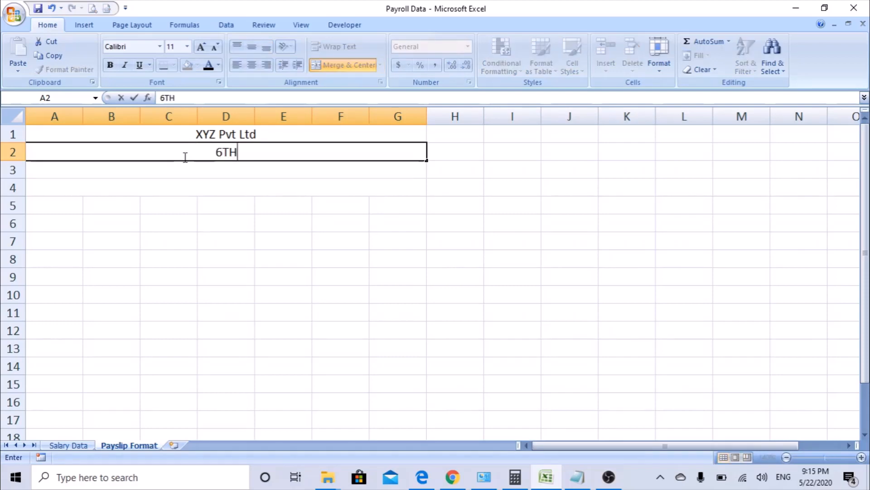
pyautogui.press('BackSpace')
pyautogui.press('BackSpace')
pyautogui.write('th Floor')
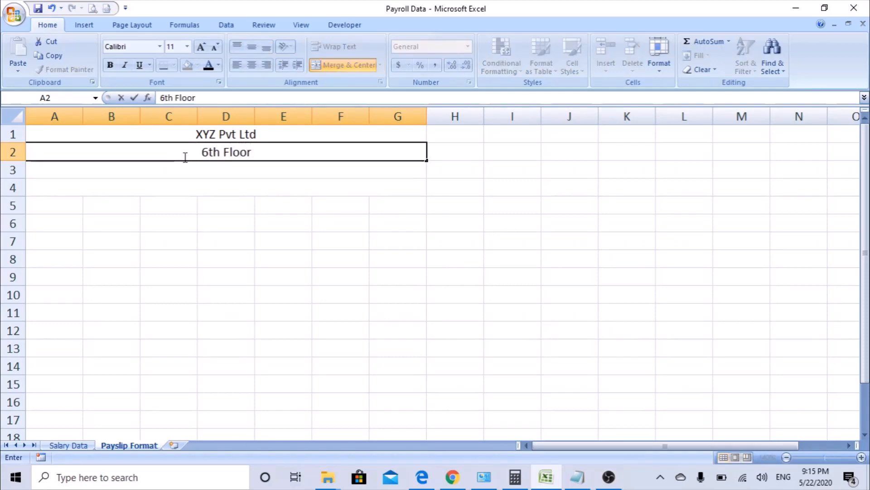
pyautogui.write(', ')
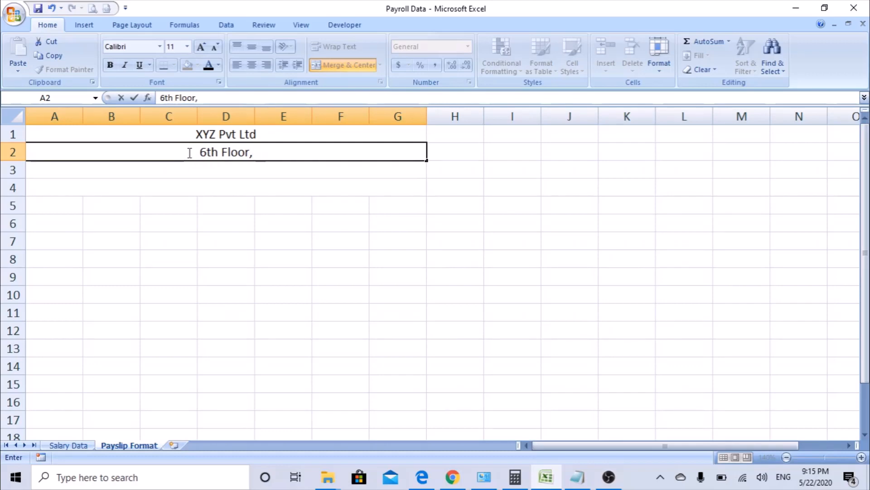
pyautogui.write('"A" Block')
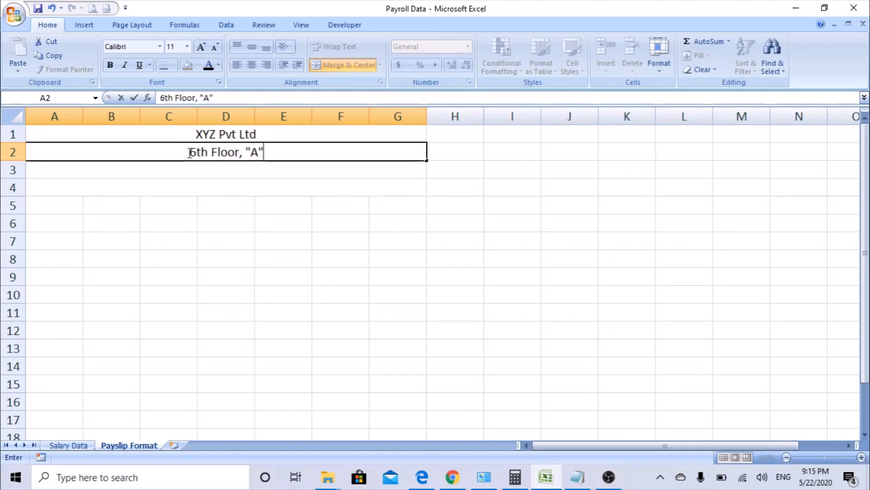
pyautogui.press('Return')
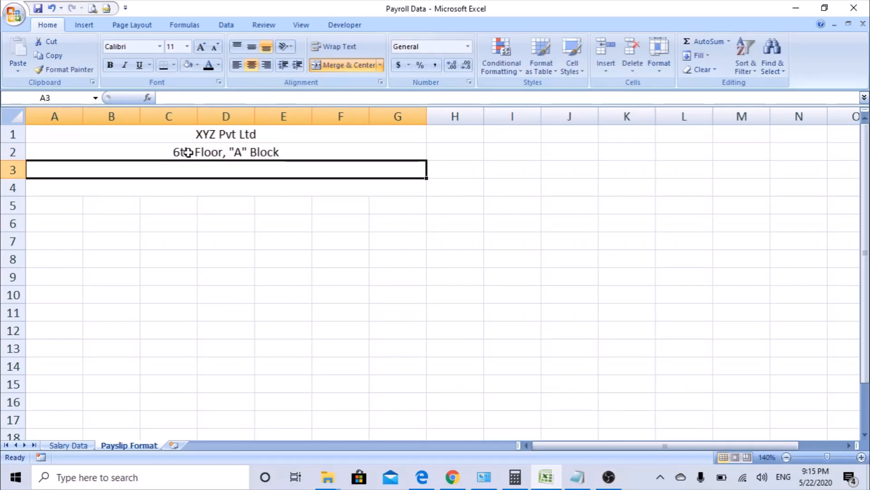
# Enter the building name of the company's address in row 3 and its city with area code in row 4.
pyautogui.write('SKY')
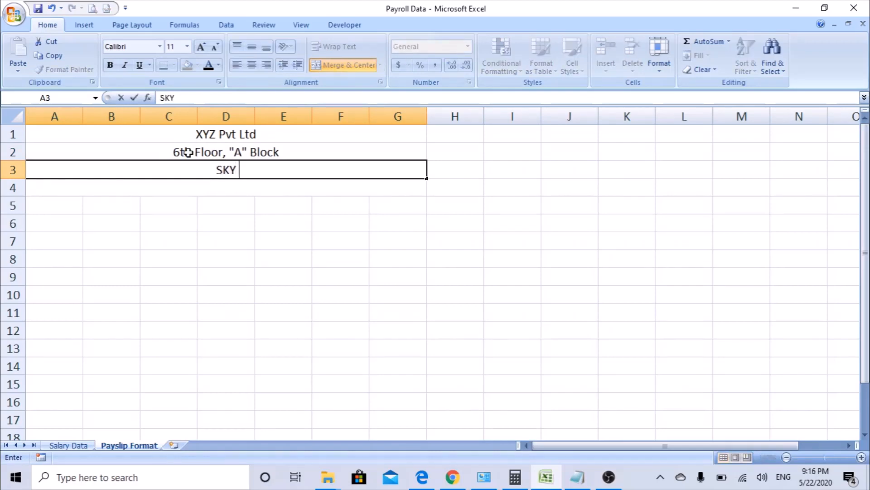
pyautogui.press('BackSpace')
pyautogui.press('BackSpace')
pyautogui.write('ky T')
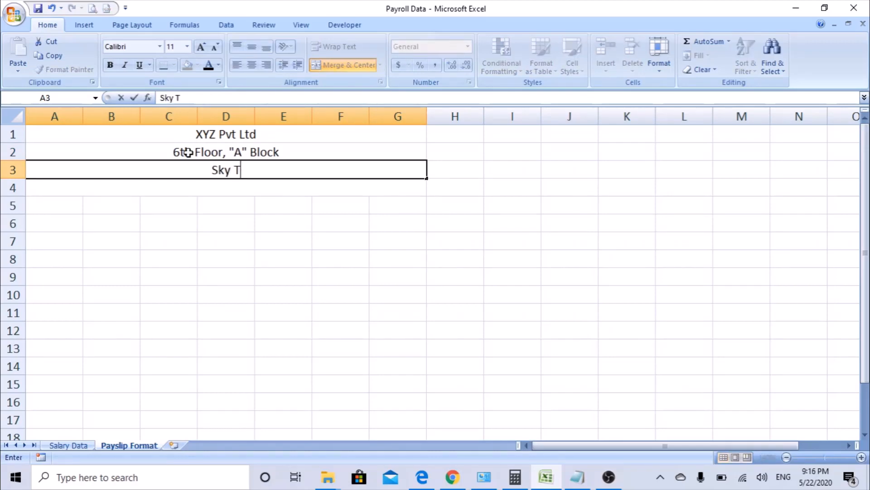
pyautogui.write('owers')
pyautogui.press('Return')
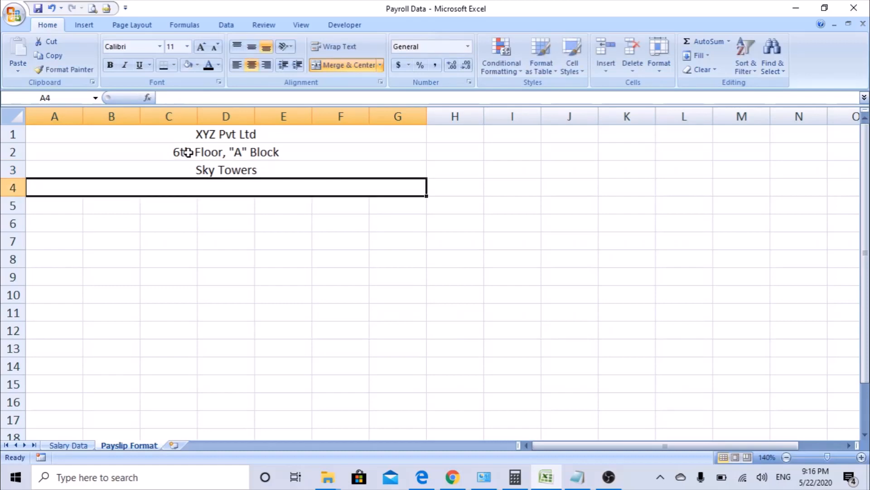
pyautogui.write('bANGALORE')
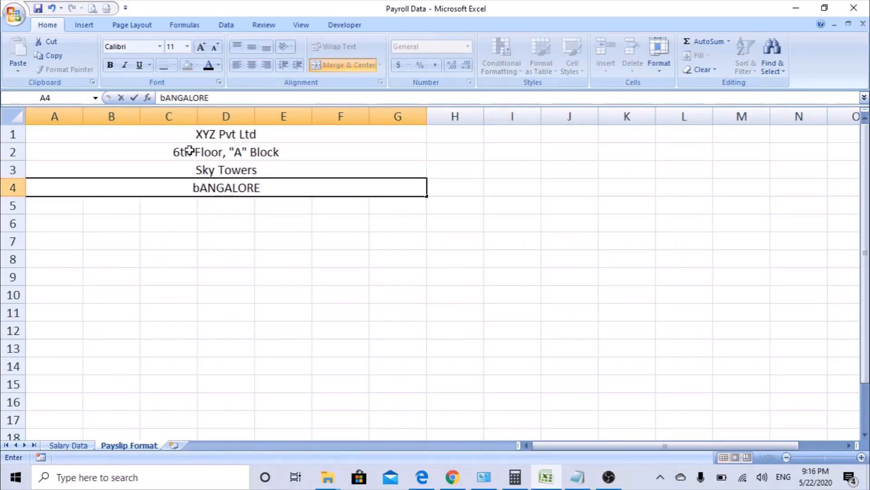
pyautogui.write('-54')
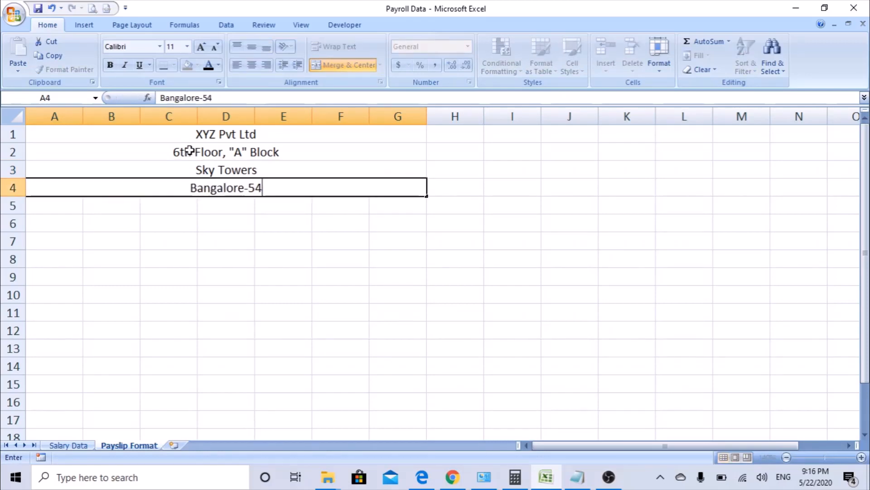
pyautogui.press('Return')
# Hide the gridlines on the Payslip Format sheet.
pyautogui.moveTo(207, 185); pyautogui.dragTo(198, 136)
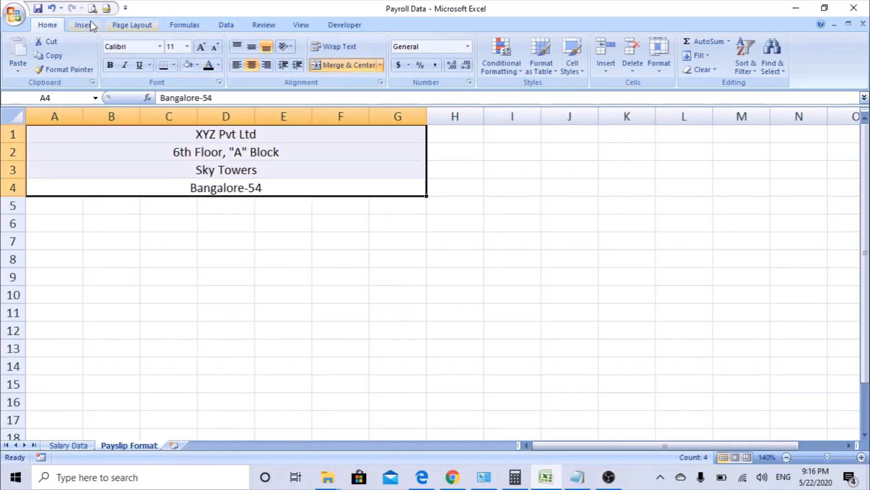
pyautogui.click(302, 26)
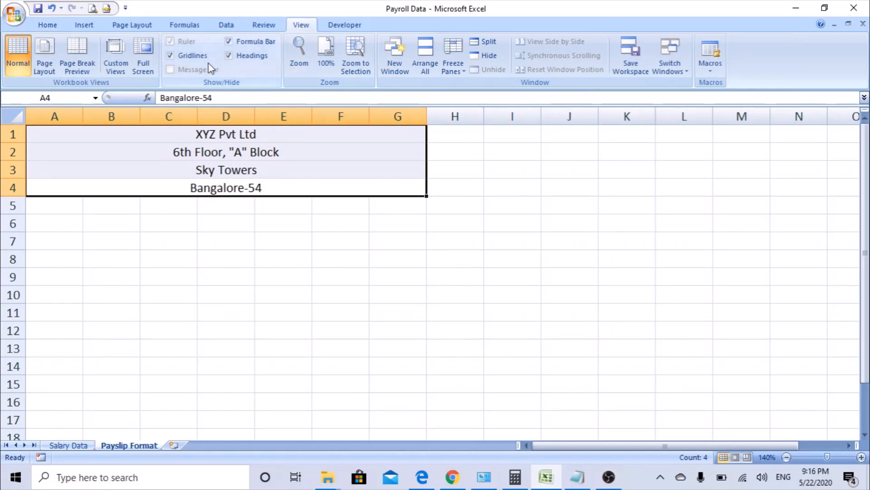
pyautogui.click(192, 58)
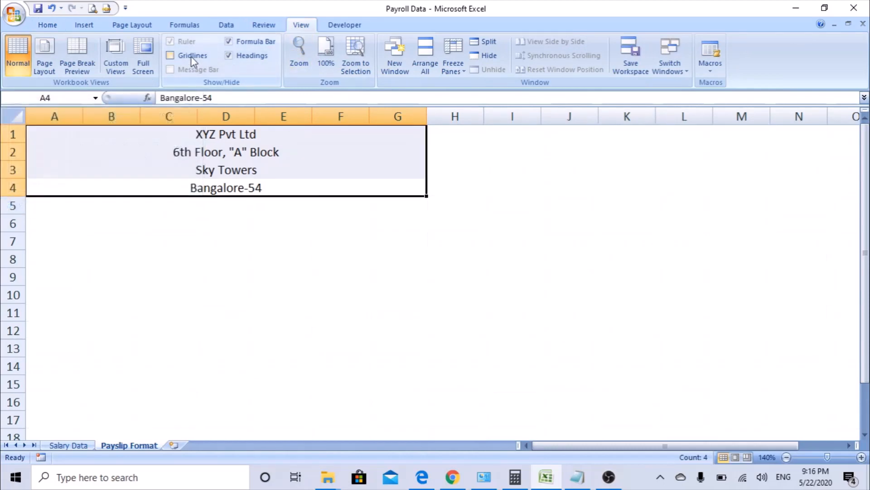
pyautogui.click(188, 239)
# Make the company name and address lines in rows 1 to 4 bold.
pyautogui.moveTo(138, 194); pyautogui.dragTo(284, 132)
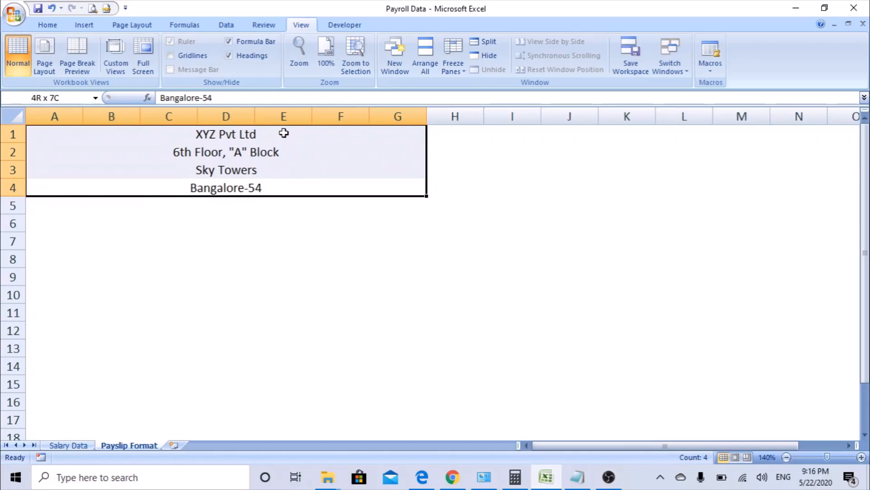
pyautogui.click(54, 25)
pyautogui.click(109, 65)
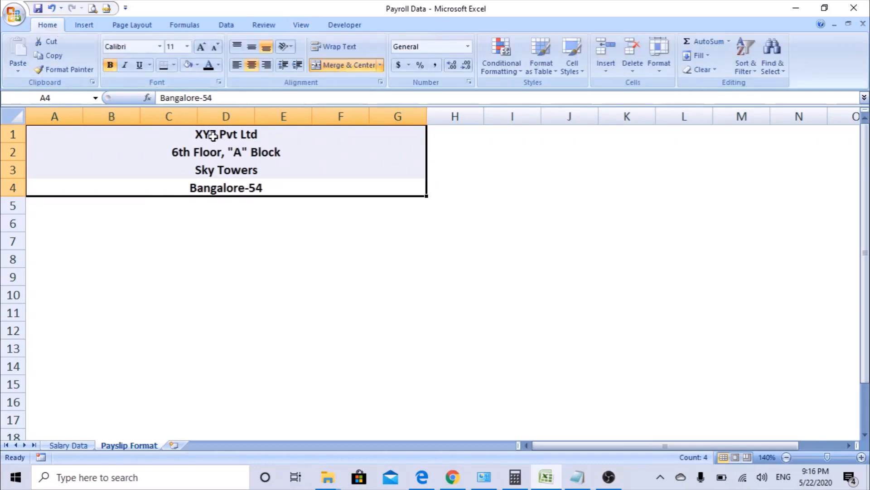
pyautogui.click(138, 215)
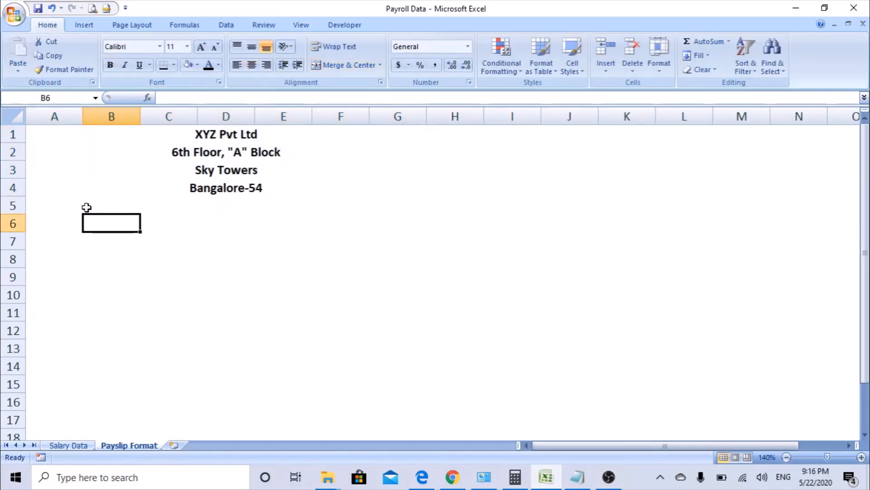
# Fill the company heading block A1:G4 with the aqua-blue theme color.
pyautogui.click(66, 202)
pyautogui.click(58, 134)
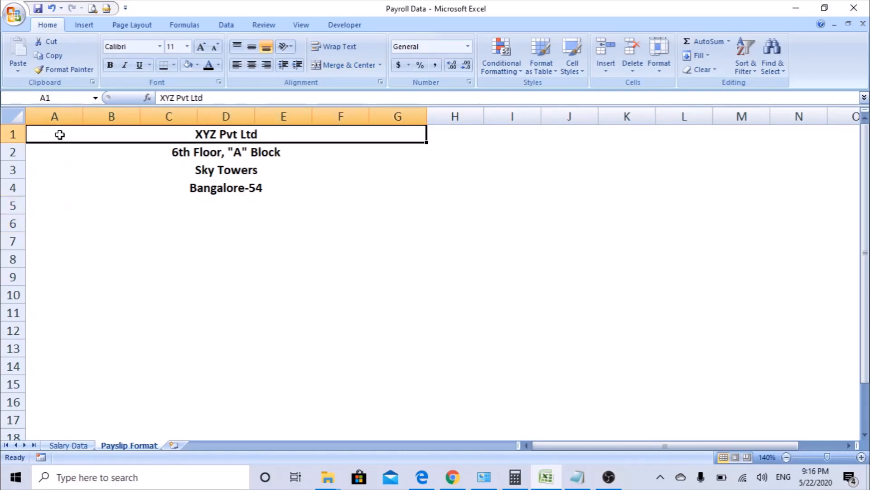
pyautogui.keyDown('shift'); pyautogui.click(373, 186); pyautogui.keyUp('shift')
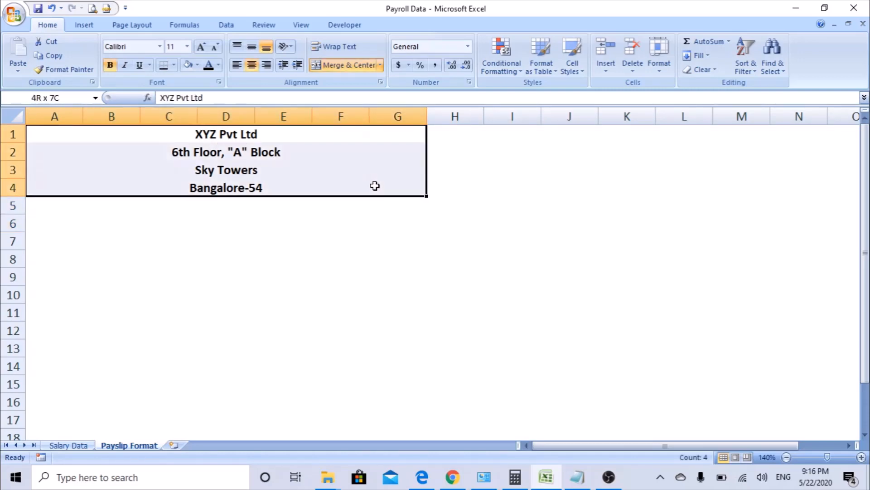
pyautogui.click(197, 66)
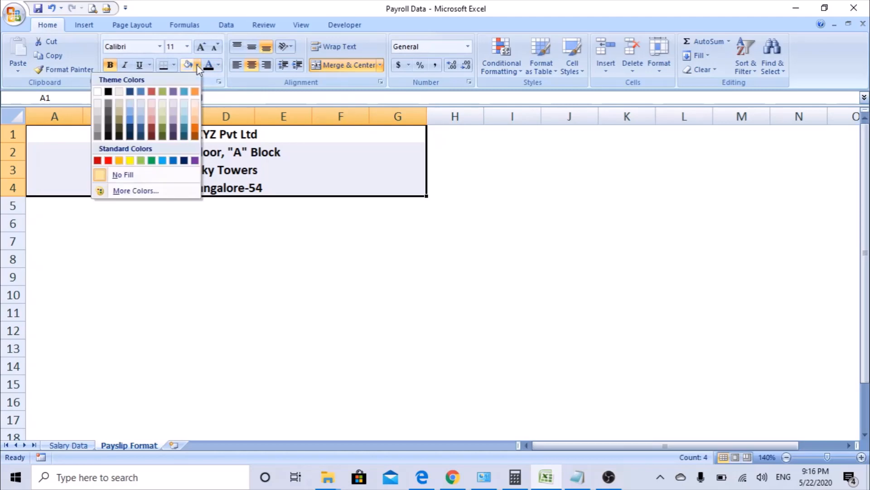
pyautogui.click(184, 92)
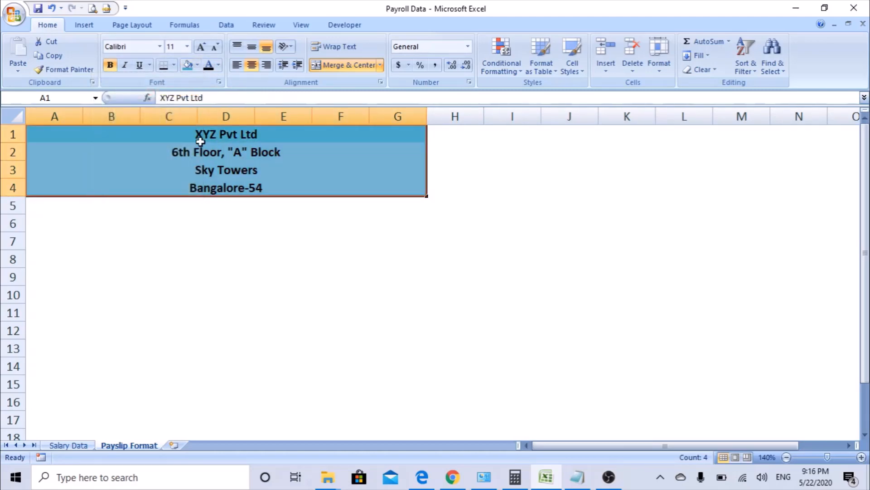
pyautogui.click(237, 240)
pyautogui.moveTo(137, 136); pyautogui.dragTo(326, 187)
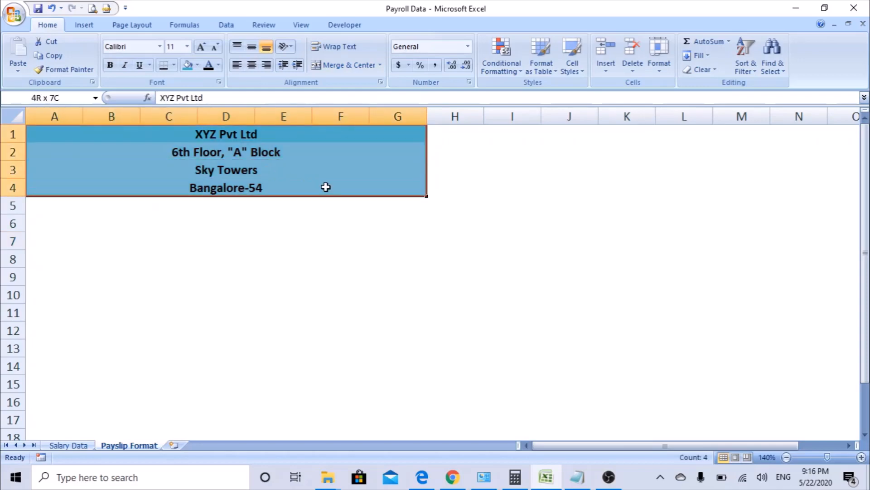
pyautogui.click(105, 212)
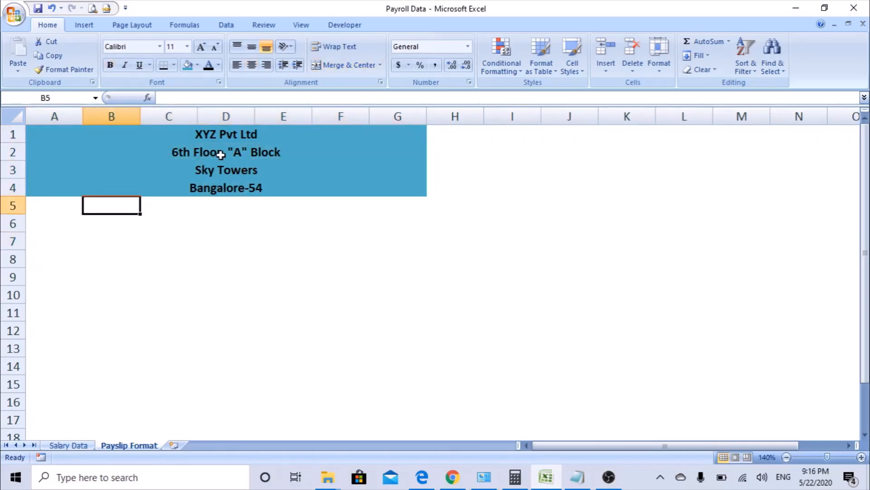
pyautogui.moveTo(227, 136); pyautogui.dragTo(233, 188)
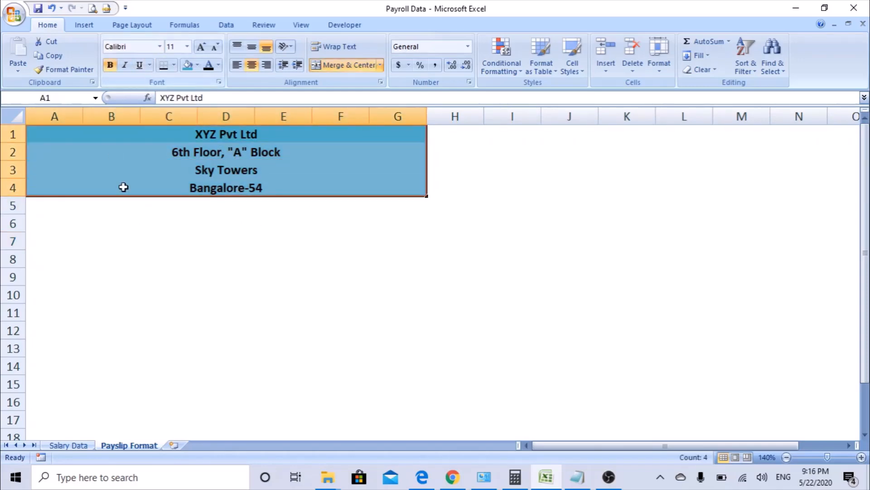
pyautogui.click(113, 214)
pyautogui.click(51, 146)
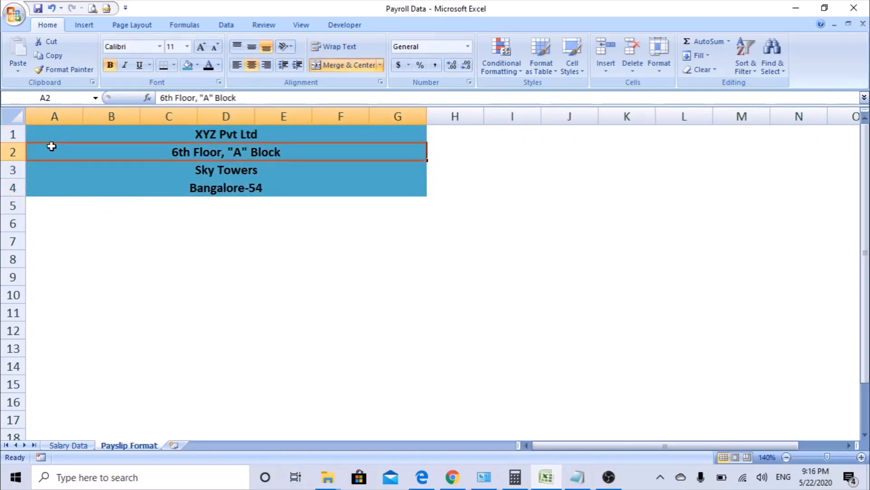
# Insert the picture file logo from the Training folder at cell A1 of the company heading.
pyautogui.click(78, 138)
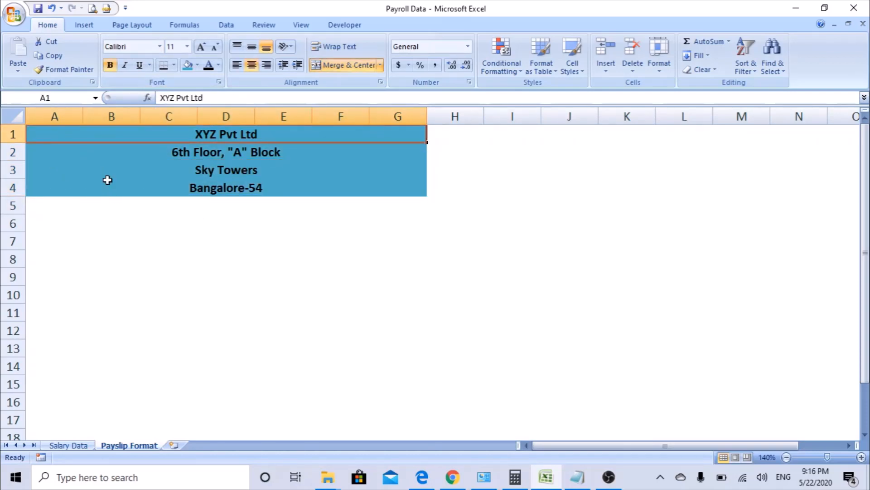
pyautogui.click(84, 28)
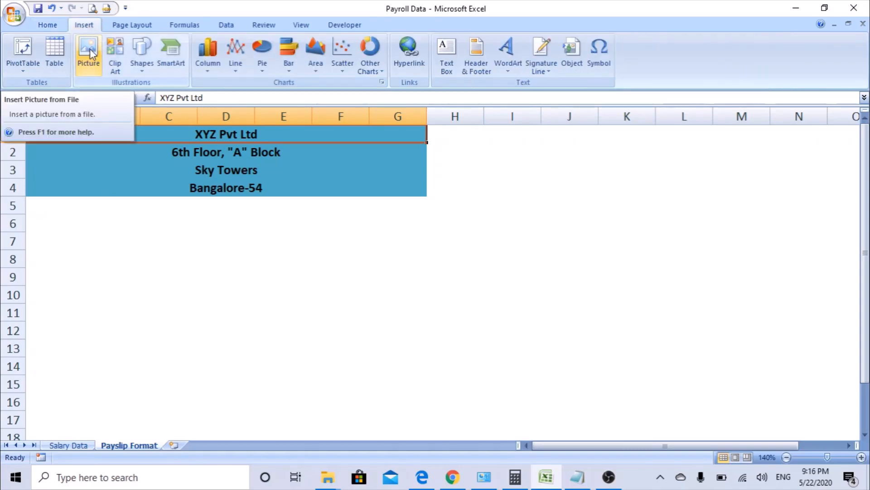
pyautogui.click(89, 51)
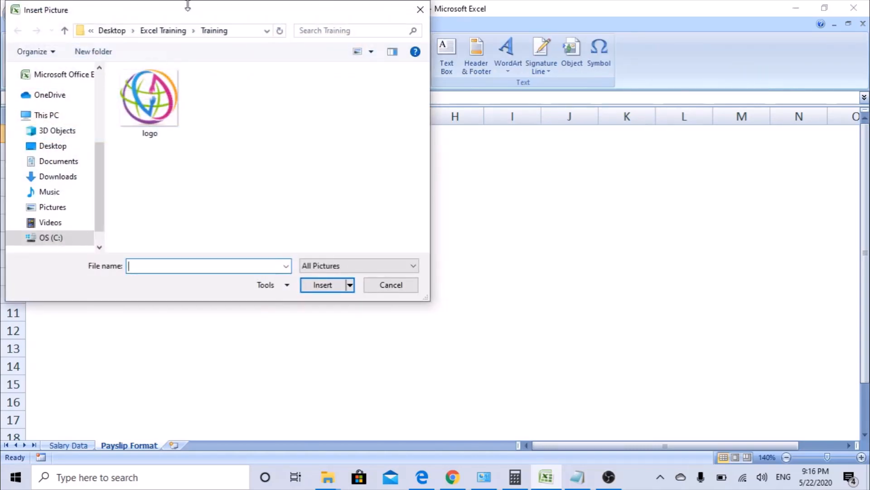
pyautogui.click(419, 10)
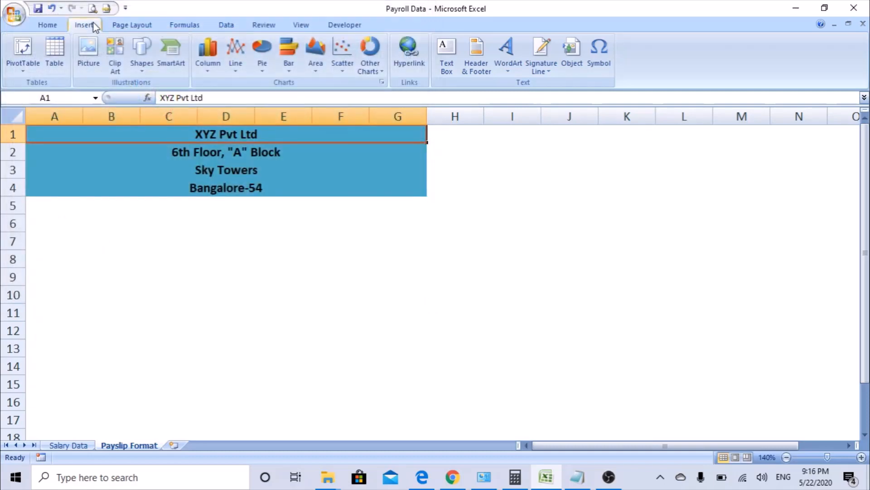
pyautogui.click(95, 51)
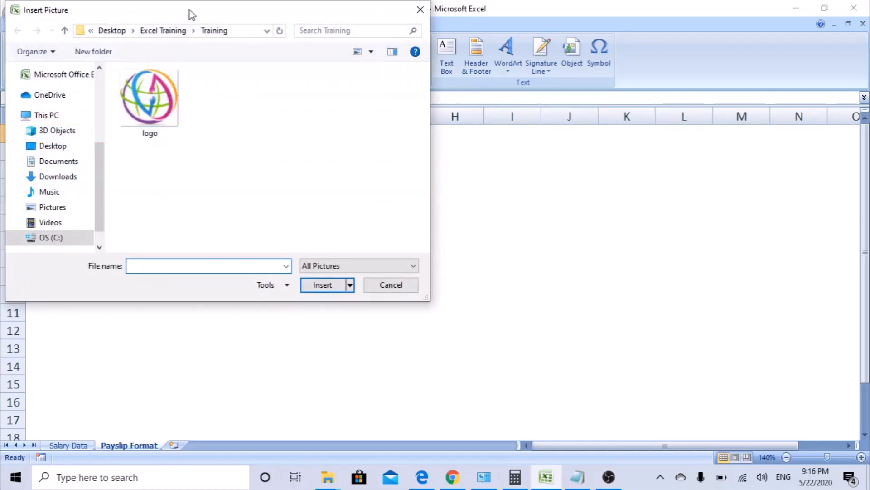
pyautogui.moveTo(189, 10); pyautogui.dragTo(378, 87)
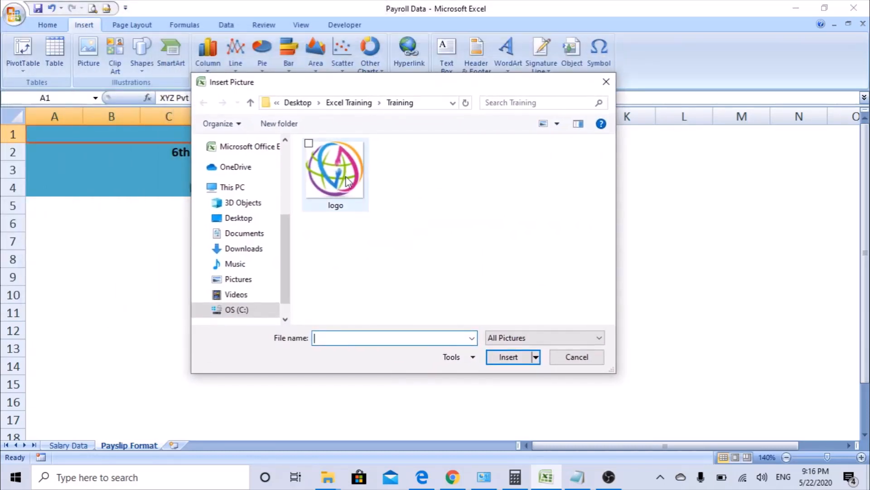
pyautogui.click(347, 180)
pyautogui.click(509, 357)
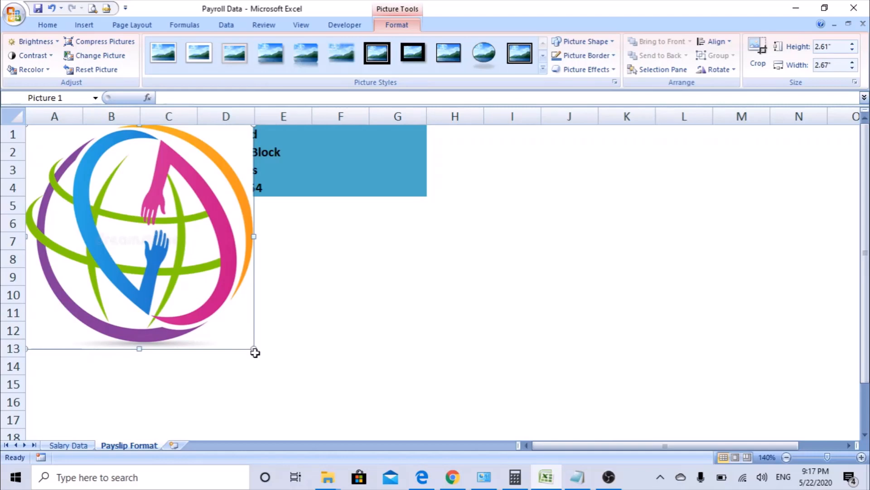
# Shrink the logo to fit within rows 1 to 4 at the left end of the company heading block.
pyautogui.moveTo(253, 349); pyautogui.dragTo(65, 168)
pyautogui.moveTo(64, 168); pyautogui.dragTo(95, 192)
pyautogui.click(111, 201)
pyautogui.click(86, 184)
pyautogui.click(145, 254)
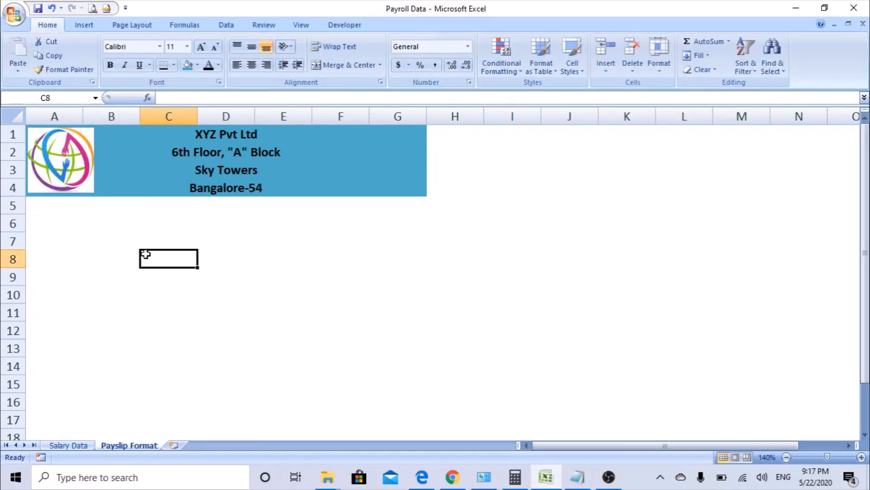
# Enter the company's web address xyzpvtltd.com in cell A5, directly below the heading block.
pyautogui.click(55, 203)
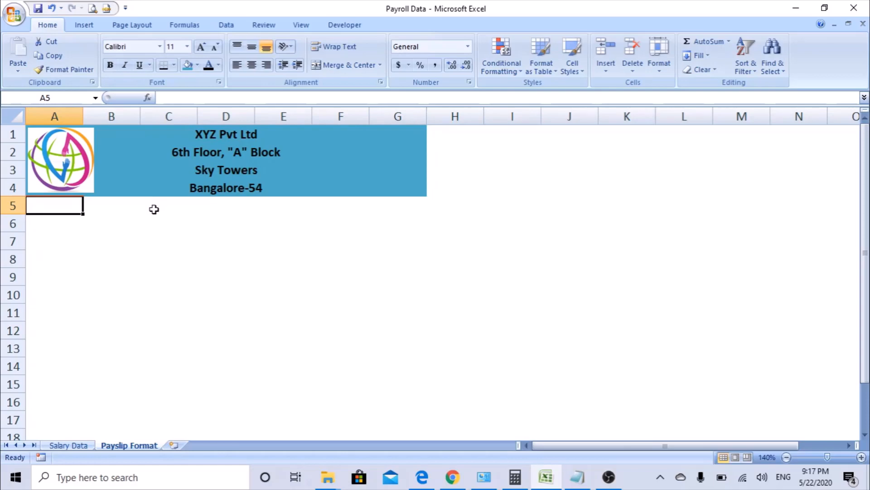
pyautogui.write('M')
pyautogui.press('BackSpace')
pyautogui.write('M')
pyautogui.press('BackSpace')
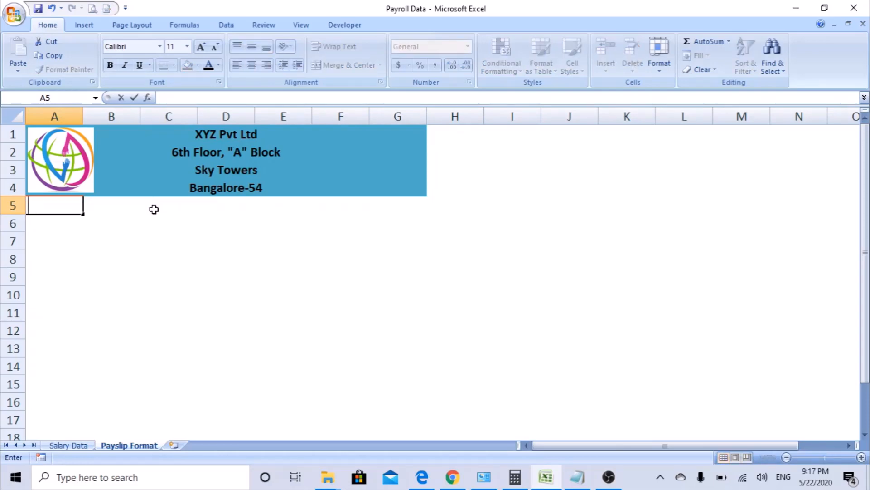
pyautogui.write('X')
pyautogui.press('BackSpace')
pyautogui.press('BackSpace')
pyautogui.write('X')
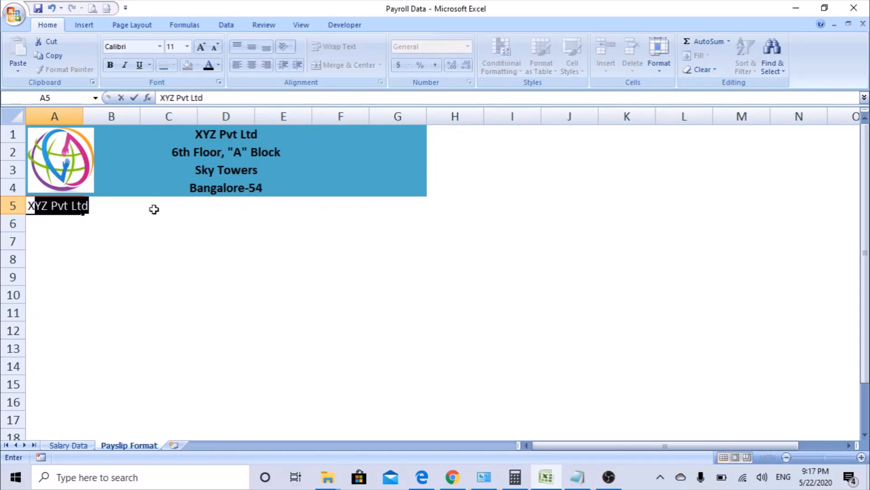
pyautogui.press('BackSpace')
pyautogui.press('BackSpace')
pyautogui.write('xy')
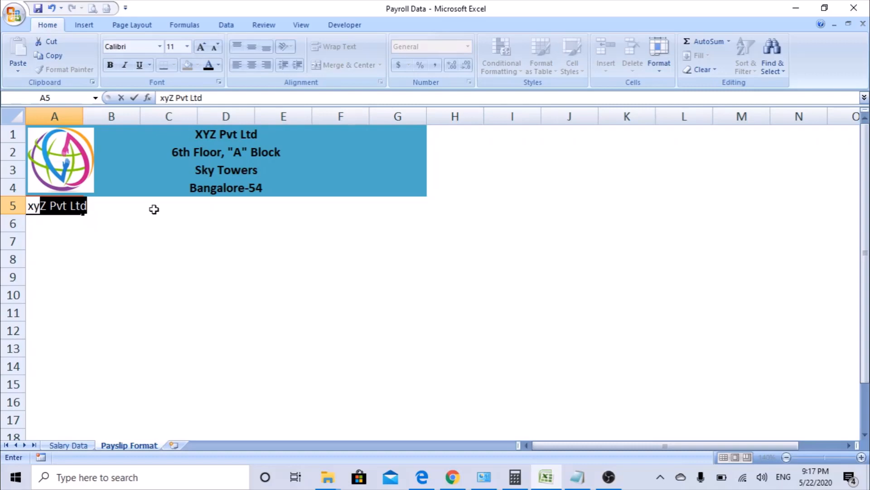
pyautogui.write('zpvt')
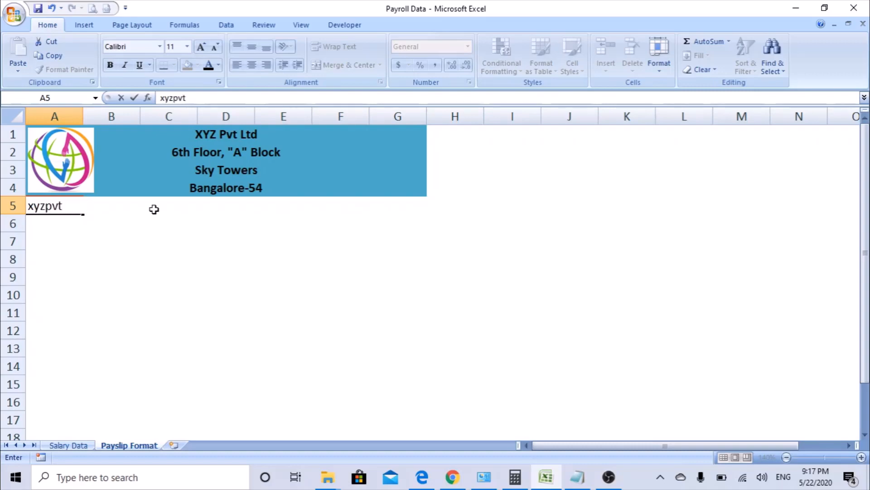
pyautogui.write('ltd.com')
pyautogui.press('Return')
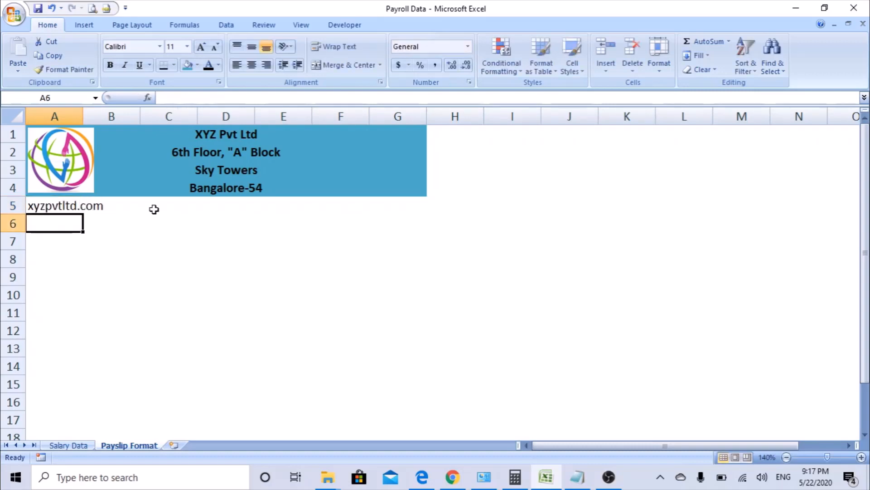
# Put the web address text from cell A5 on the clipboard and clear the cell.
pyautogui.click(66, 208)
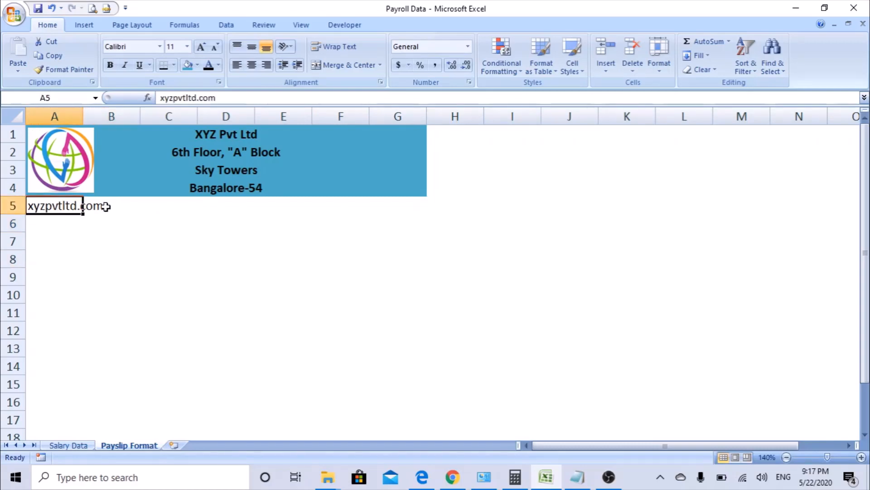
pyautogui.moveTo(230, 97); pyautogui.dragTo(104, 93)
pyautogui.hotkey('ctrl', 'x')
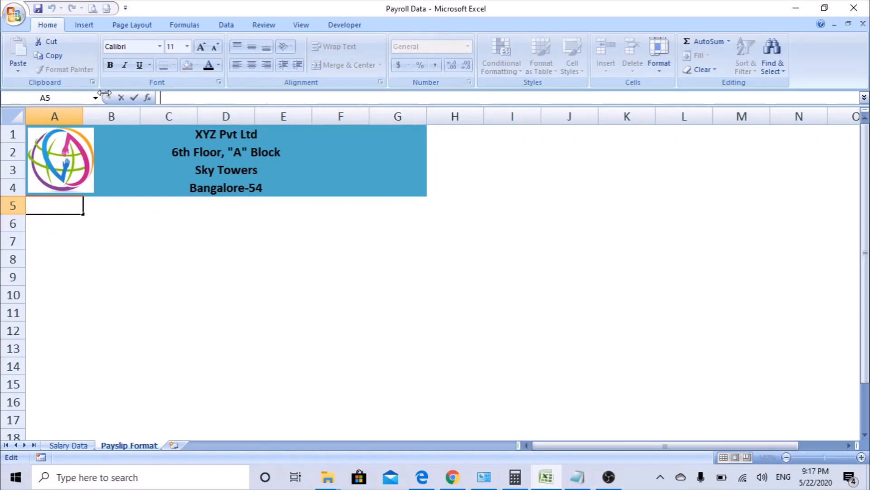
pyautogui.press('Escape')
pyautogui.click(67, 251)
pyautogui.click(54, 210)
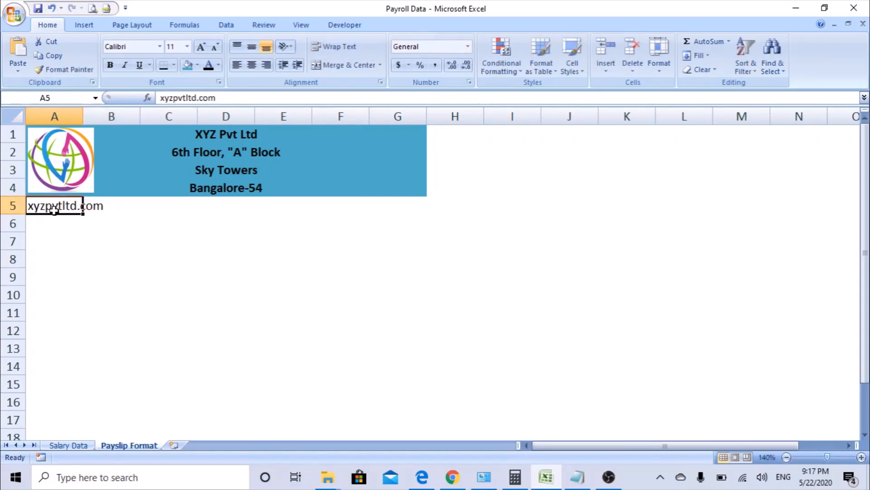
pyautogui.press('Delete')
# Insert an e-mail hyperlink in A5 to the copied address xyzpvtltd.com, with xyzpvtltd.com without the mailto prefix as display text.
pyautogui.rightClick(54, 204)
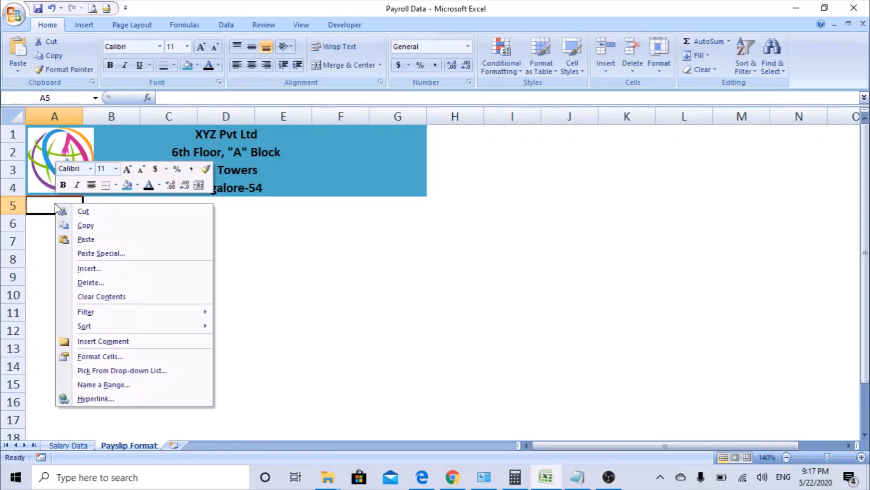
pyautogui.click(149, 398)
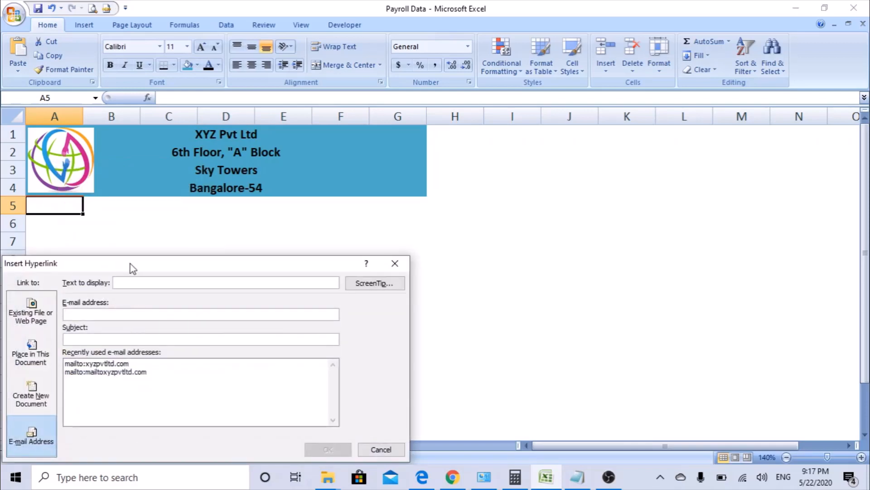
pyautogui.moveTo(129, 263); pyautogui.dragTo(254, 111)
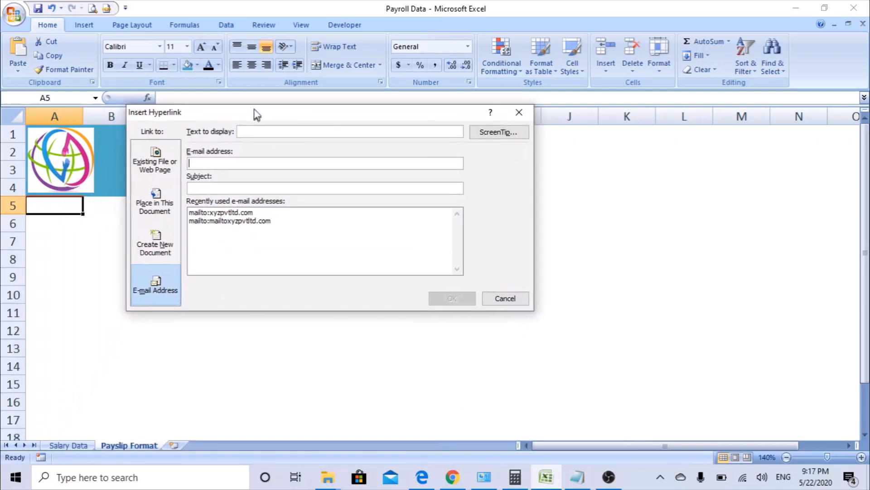
pyautogui.click(213, 159)
pyautogui.hotkey('ctrl', 'v')
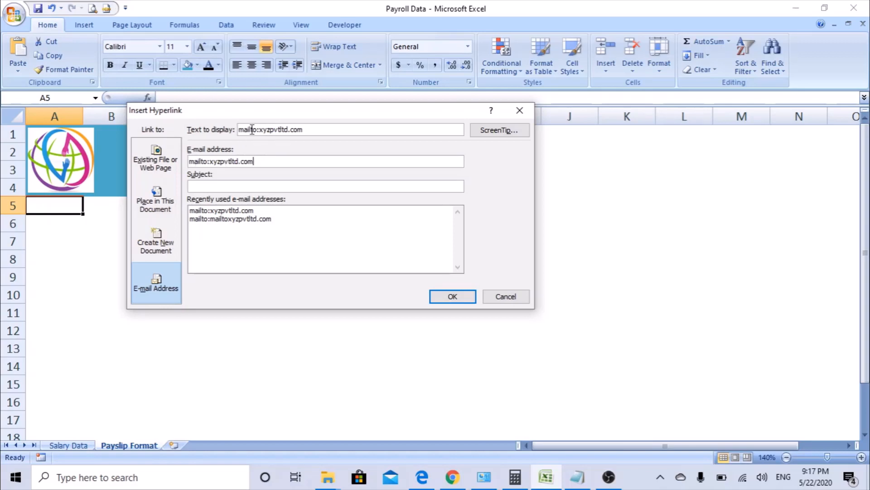
pyautogui.moveTo(237, 114); pyautogui.dragTo(278, 132)
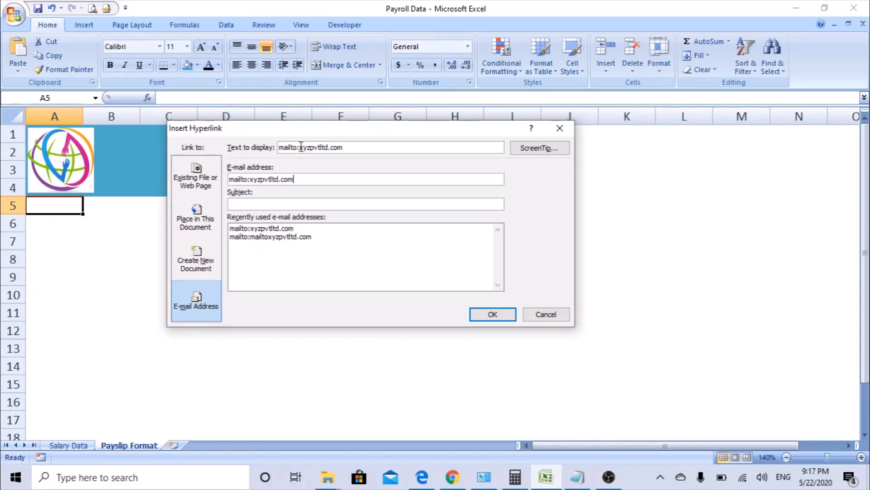
pyautogui.moveTo(301, 146); pyautogui.dragTo(262, 147)
pyautogui.press('BackSpace')
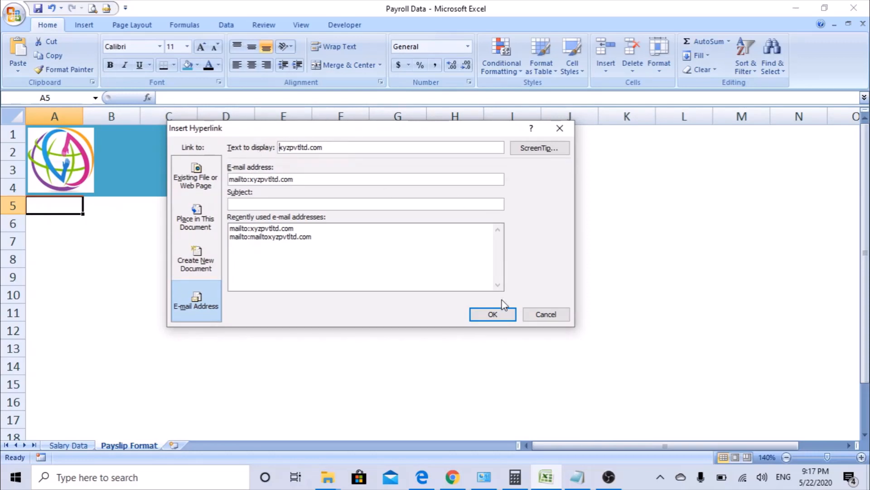
pyautogui.click(492, 314)
pyautogui.click(372, 255)
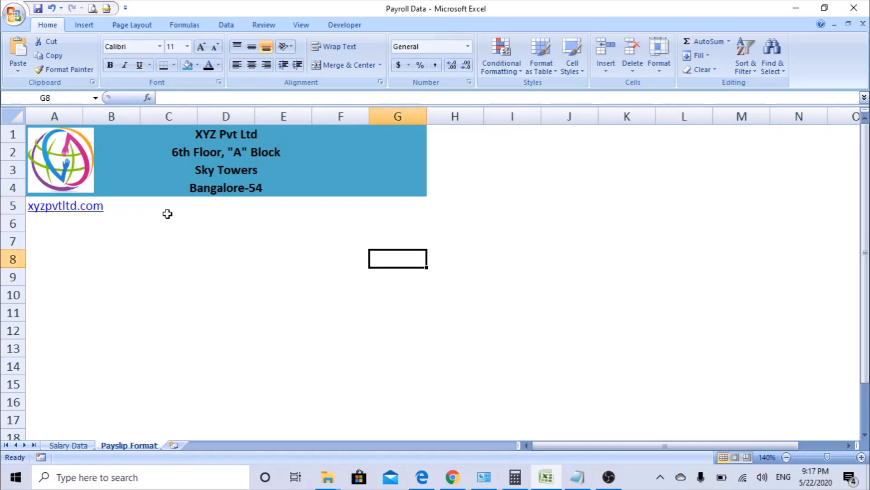
# Enter the label Payslip in cell F5.
pyautogui.click(324, 205)
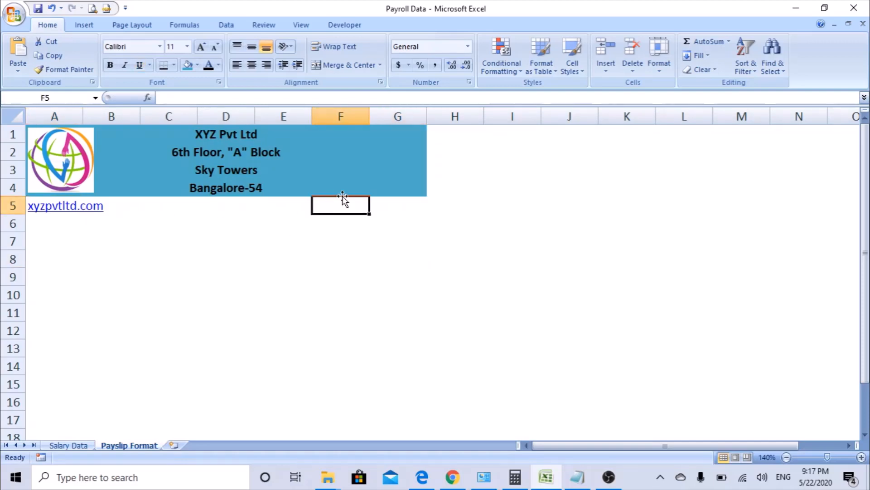
pyautogui.write('Pay')
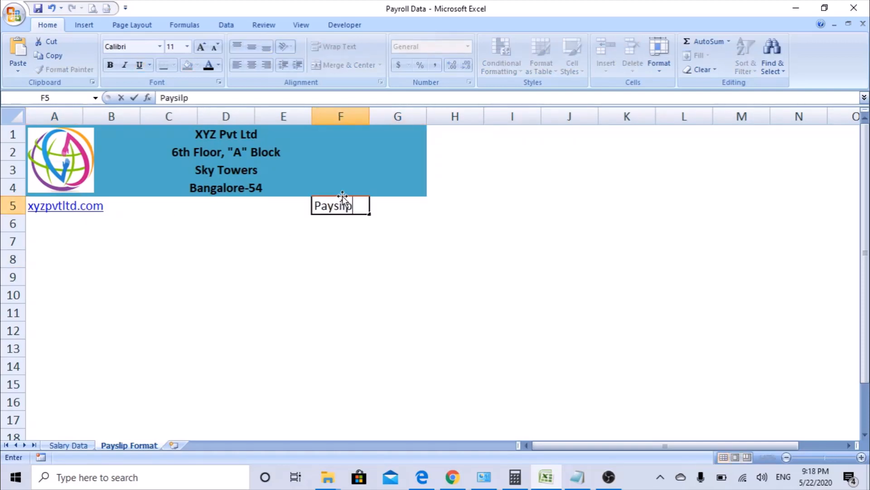
pyautogui.write('silp')
pyautogui.press('BackSpace')
pyautogui.press('BackSpace')
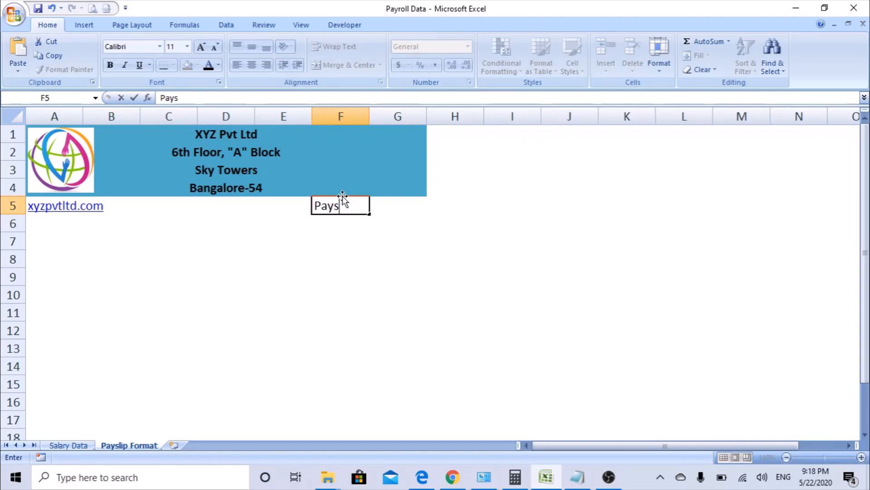
pyautogui.write('lip')
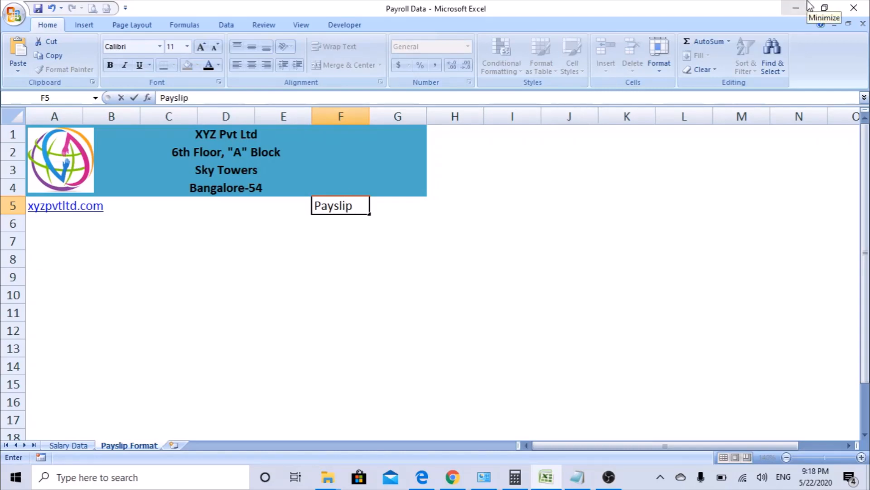
pyautogui.press('Tab')
# Enter the payslip month Apr-20 as text in cell G5, using a leading apostrophe.
pyautogui.write('Ap')
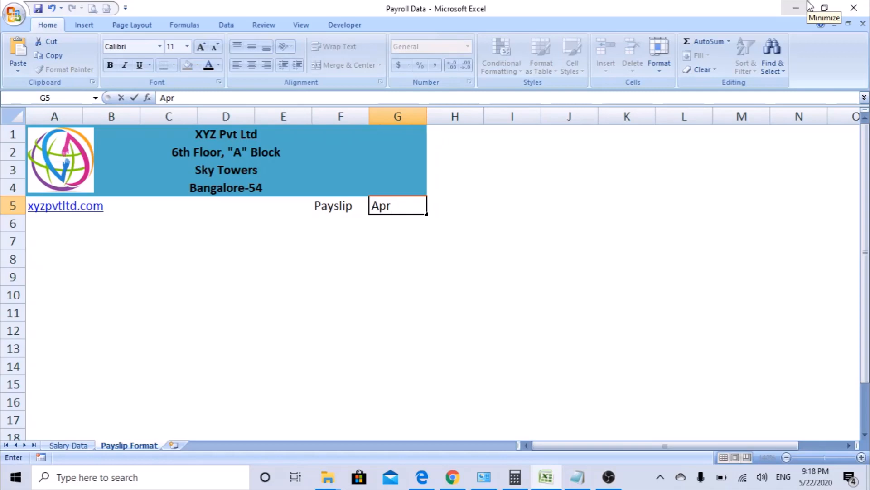
pyautogui.write('r')
pyautogui.press('BackSpace')
pyautogui.press('BackSpace')
pyautogui.press('BackSpace')
pyautogui.write("'Apr")
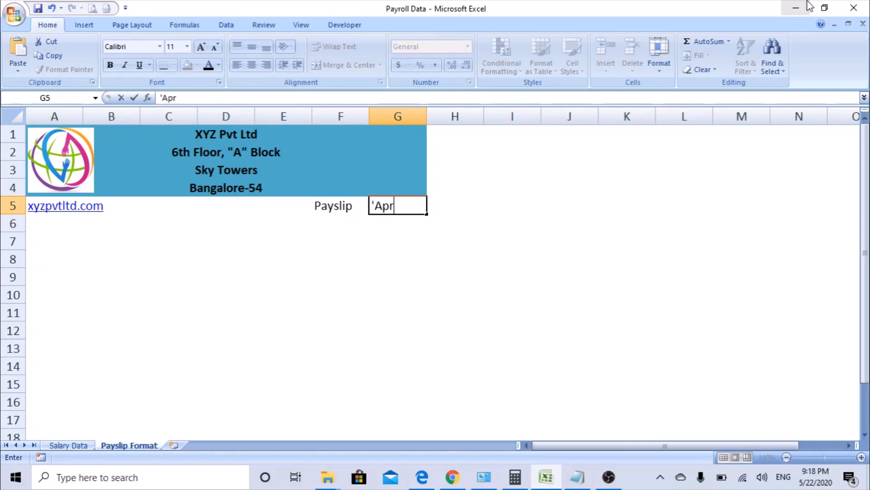
pyautogui.write('-20')
pyautogui.press('Return')
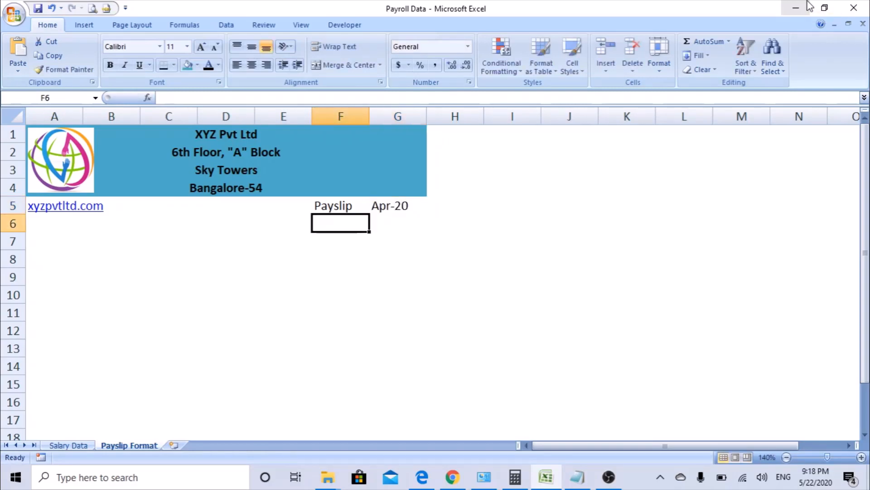
# Fill the range A5:G5 with the same aqua-blue color as the heading block.
pyautogui.moveTo(396, 208); pyautogui.dragTo(52, 206)
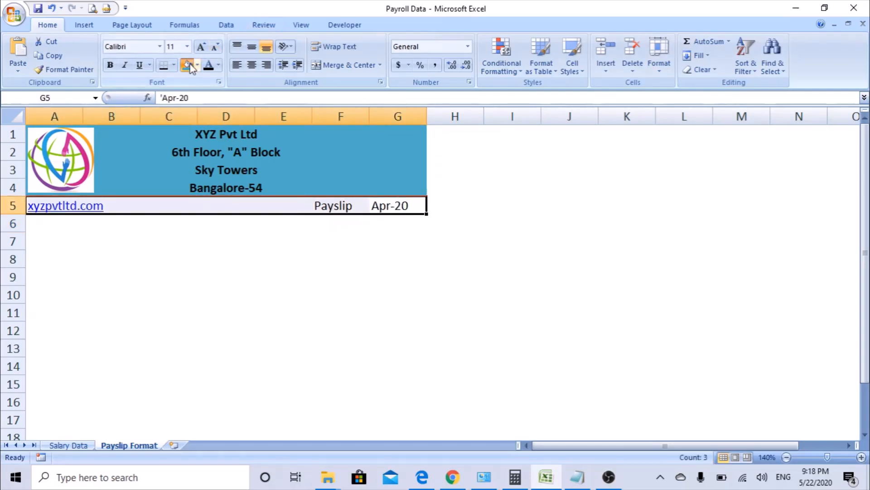
pyautogui.click(188, 66)
pyautogui.click(191, 240)
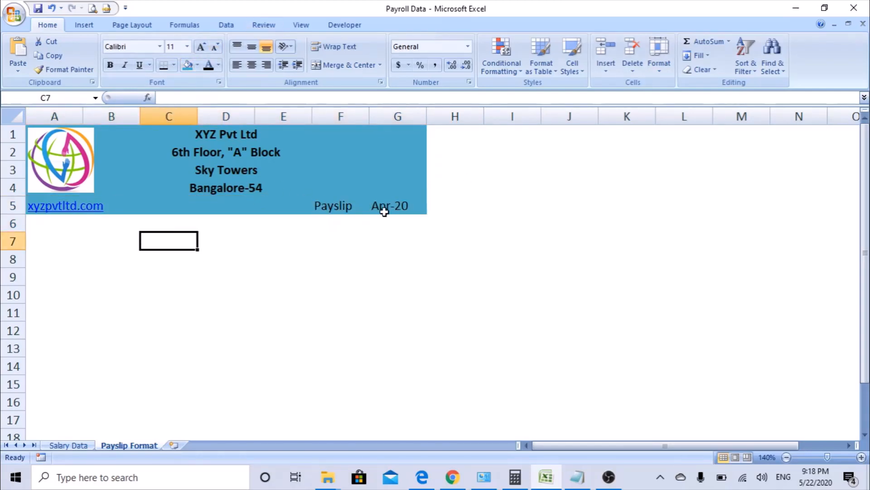
# Apply a thick bottom border to the range A5:G5.
pyautogui.moveTo(416, 204); pyautogui.dragTo(38, 207)
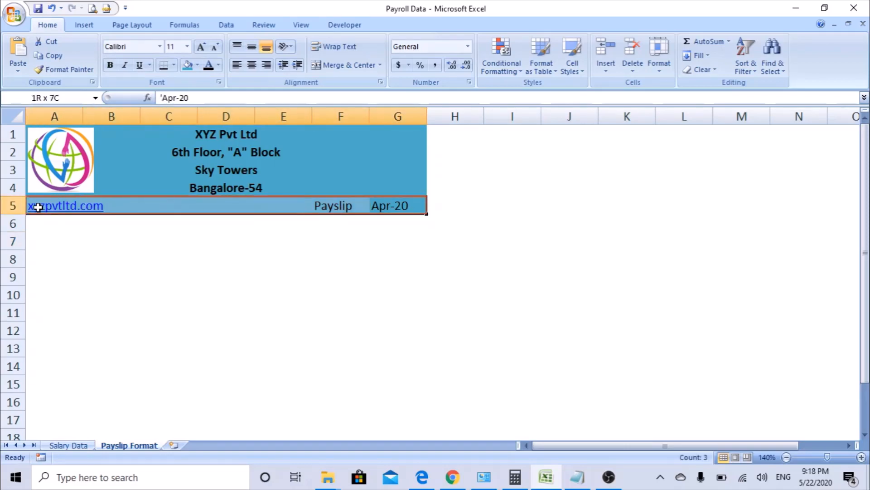
pyautogui.click(174, 65)
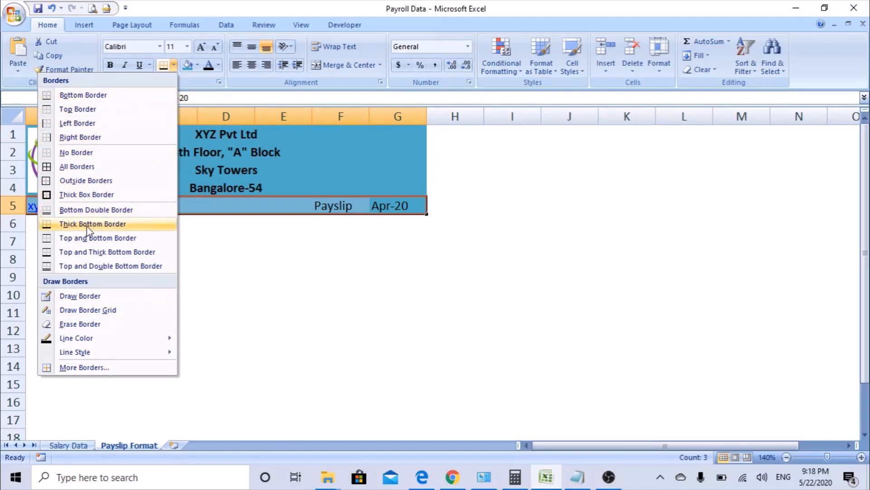
pyautogui.click(113, 225)
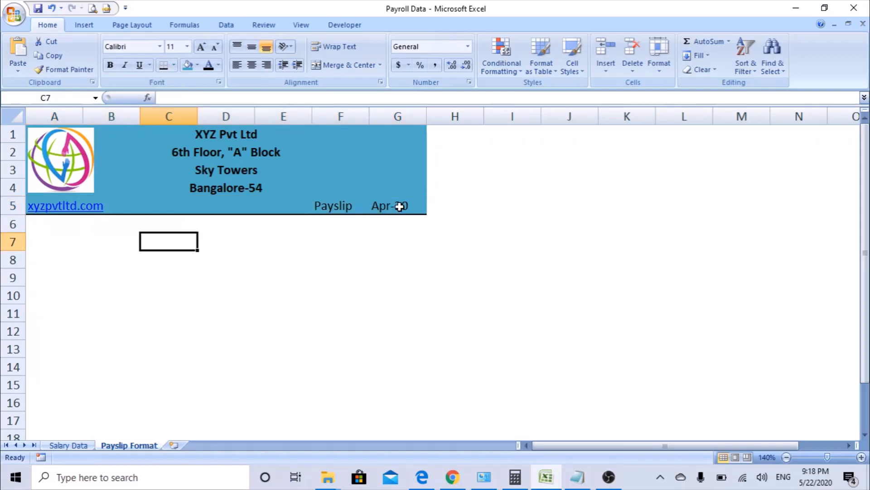
# Copy the headers Emp No, Name and Email ID from the Salary Data sheet and paste them as transposed values starting at A7 of Payslip Format.
pyautogui.click(45, 242)
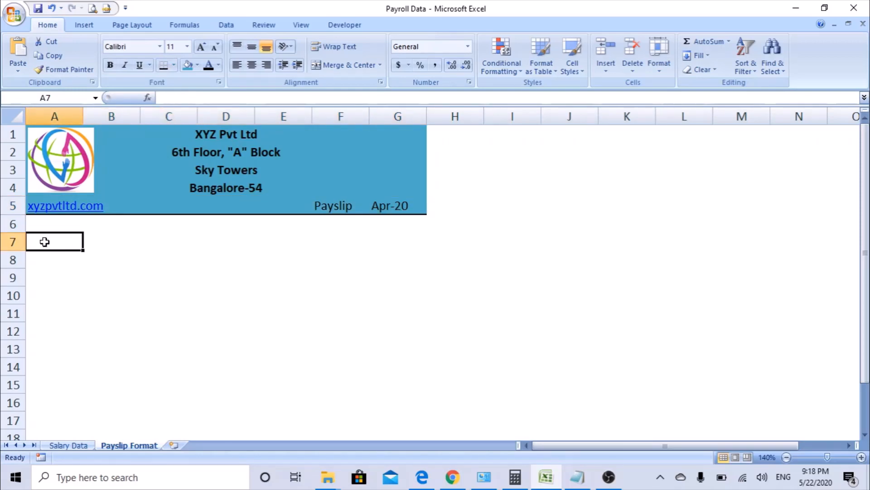
pyautogui.click(83, 446)
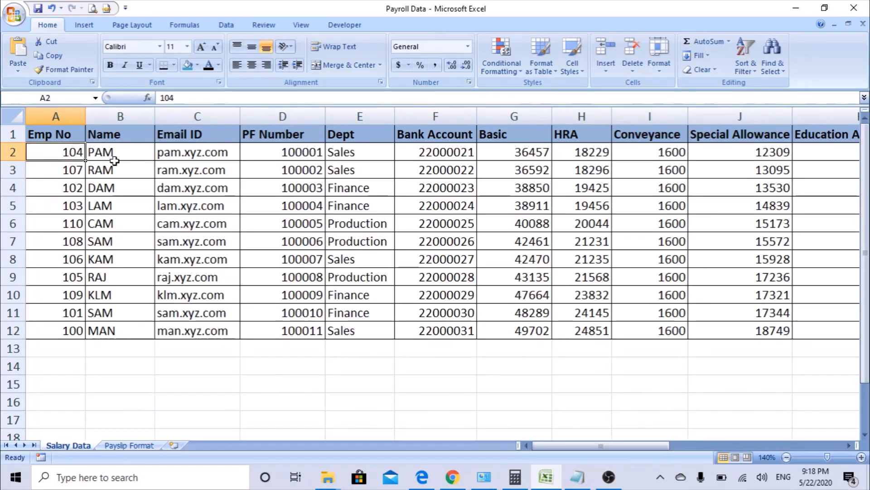
pyautogui.click(53, 138)
pyautogui.moveTo(84, 141); pyautogui.dragTo(216, 137)
pyautogui.hotkey('ctrl', 'c')
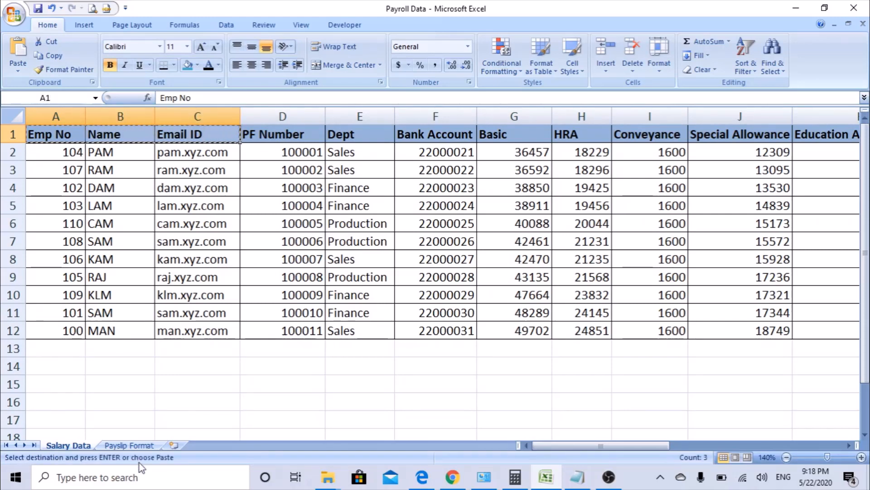
pyautogui.click(130, 445)
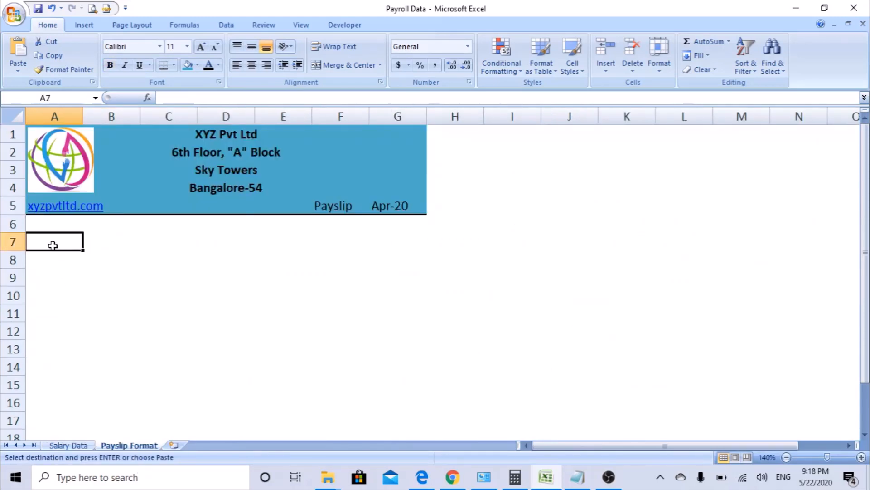
pyautogui.rightClick(53, 245)
pyautogui.click(99, 290)
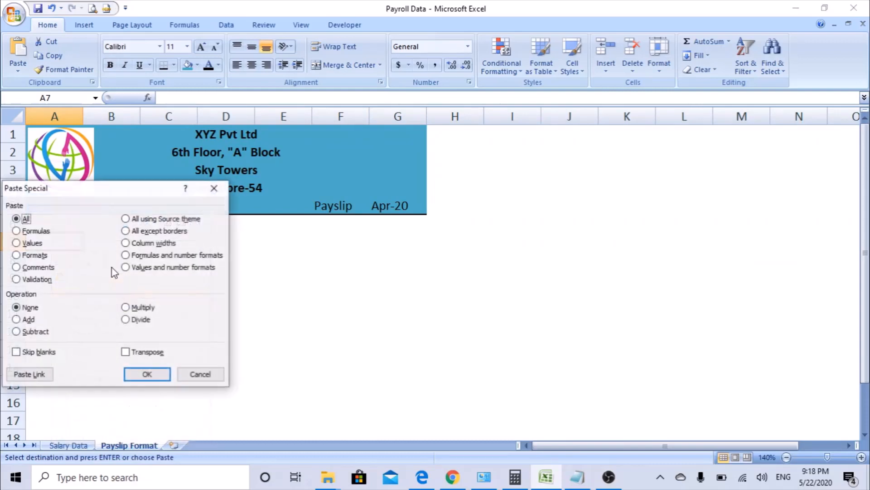
pyautogui.click(40, 243)
pyautogui.click(140, 352)
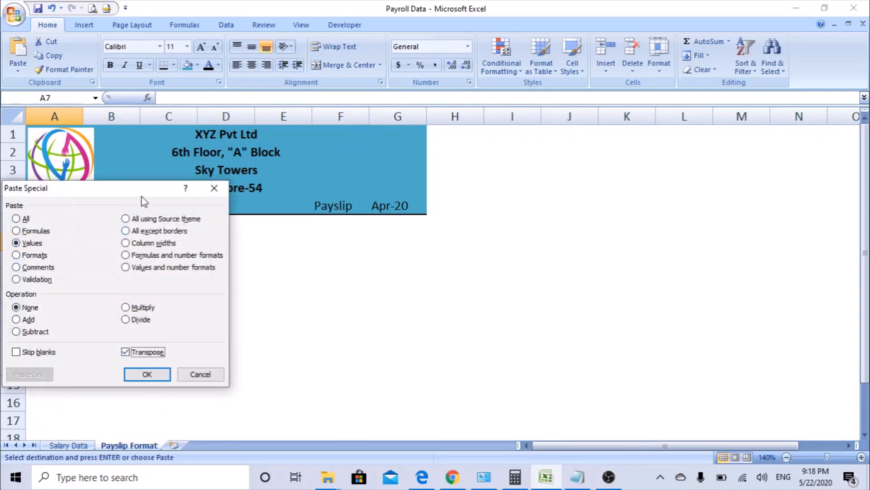
pyautogui.moveTo(142, 201); pyautogui.dragTo(326, 183)
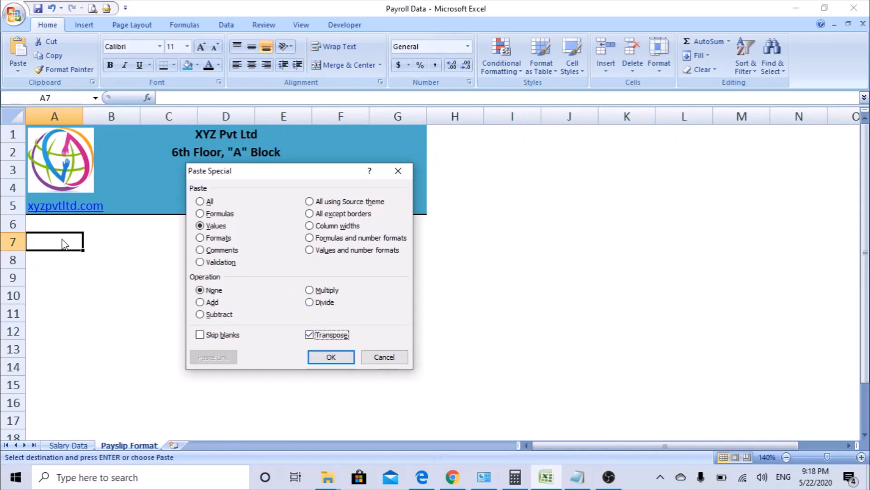
pyautogui.click(332, 356)
# Copy the Dept header from the Salary Data sheet and paste it as a value into A10 of Payslip Format.
pyautogui.click(77, 447)
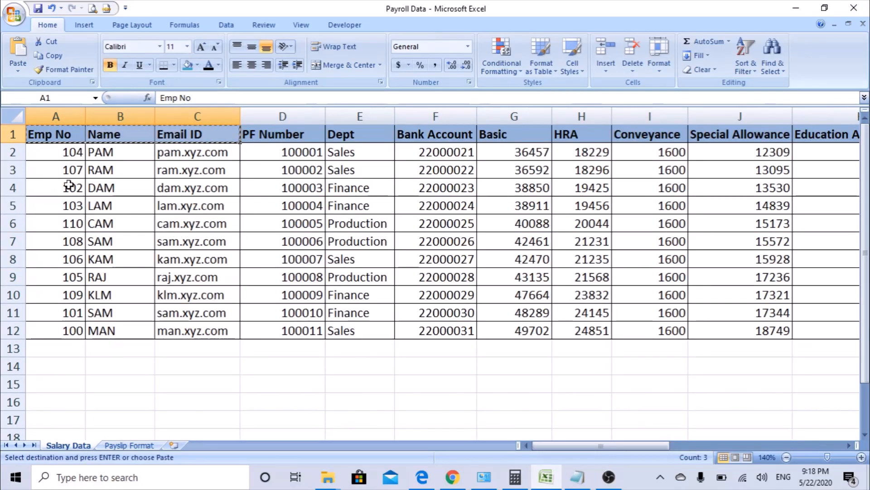
pyautogui.click(144, 448)
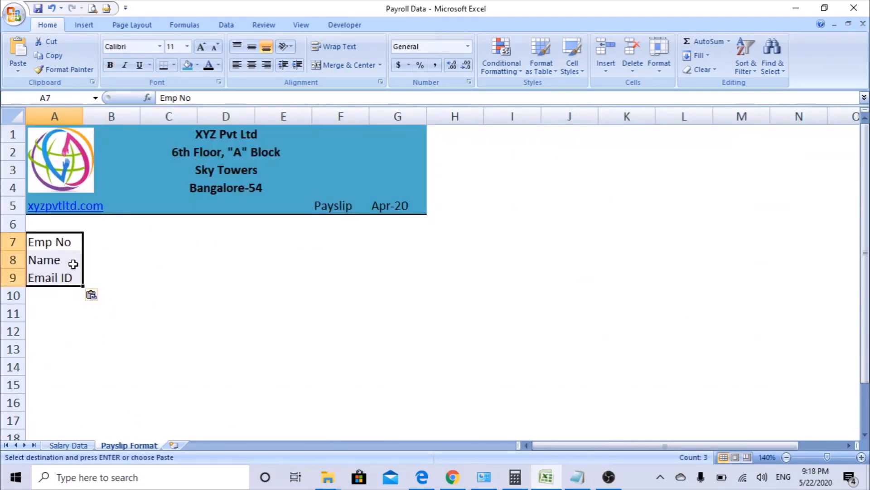
pyautogui.click(85, 447)
pyautogui.click(341, 134)
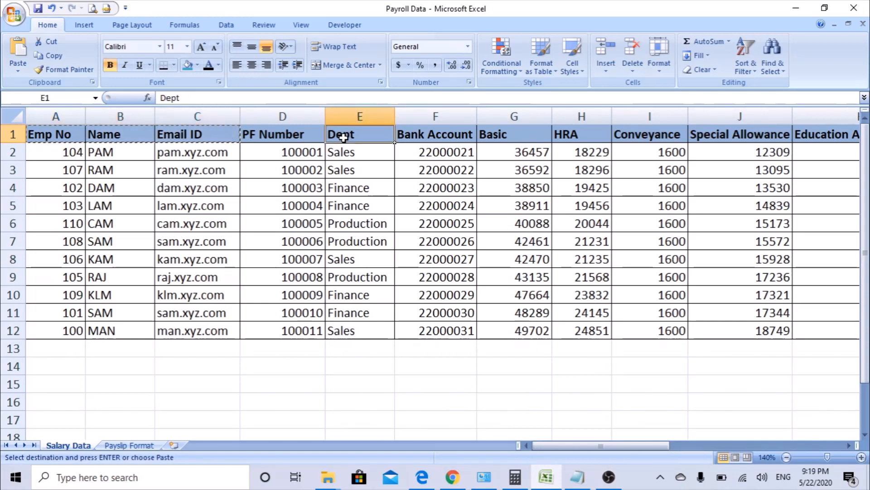
pyautogui.hotkey('ctrl', 'c')
pyautogui.click(139, 445)
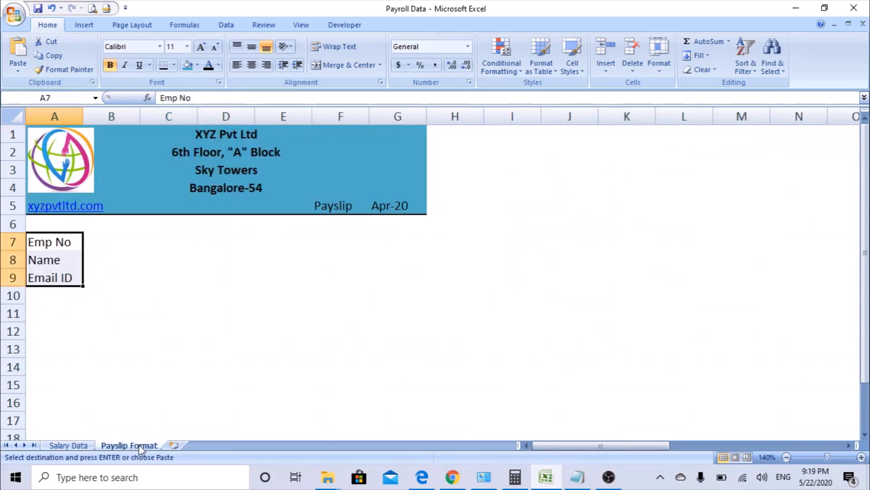
pyautogui.click(49, 296)
pyautogui.rightClick(51, 298)
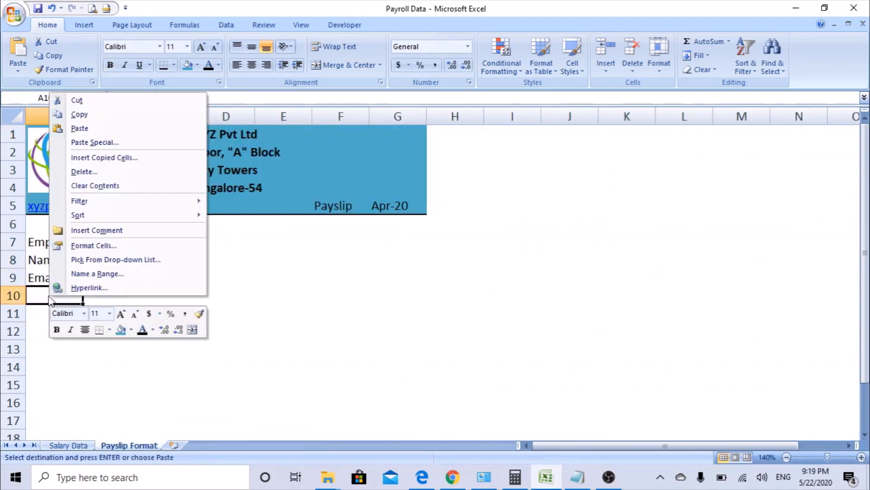
pyautogui.click(85, 143)
pyautogui.press('v')
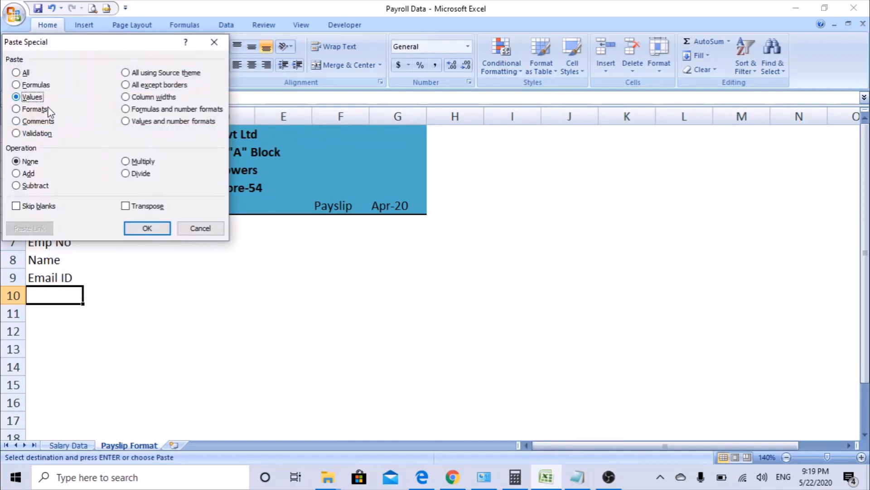
pyautogui.click(147, 227)
pyautogui.click(160, 321)
pyautogui.moveTo(62, 241); pyautogui.dragTo(70, 288)
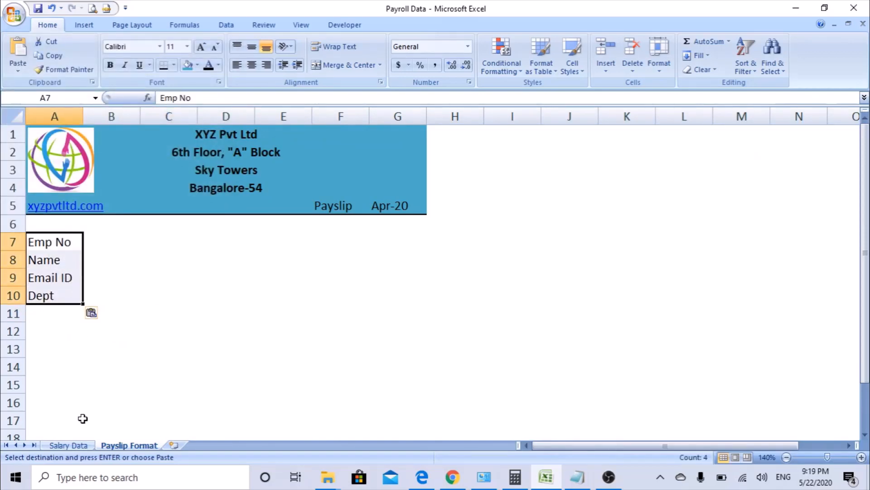
# Copy the PF Number header from the Salary Data sheet and paste it as a value into F7 of Payslip Format.
pyautogui.click(69, 445)
pyautogui.click(277, 132)
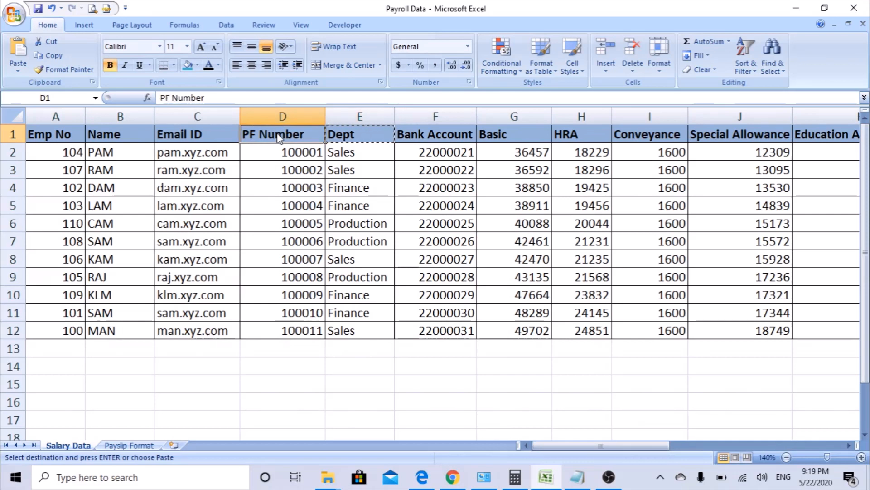
pyautogui.hotkey('ctrl', 'c')
pyautogui.click(138, 445)
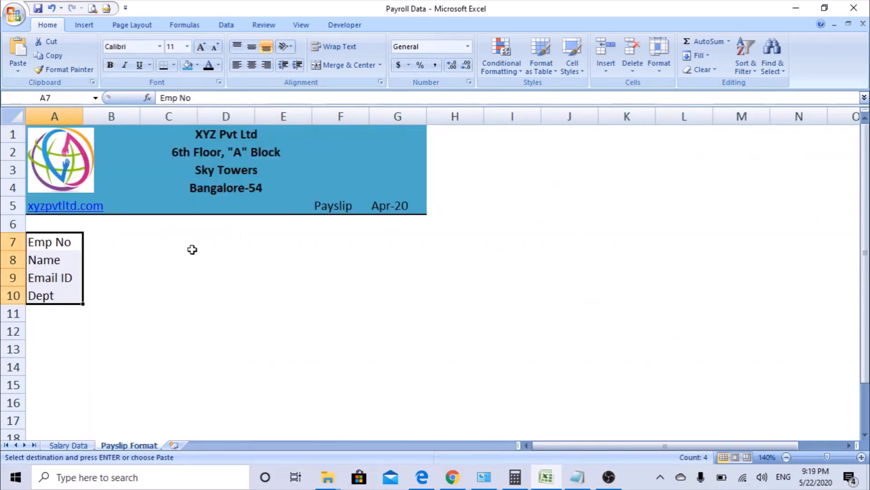
pyautogui.click(324, 239)
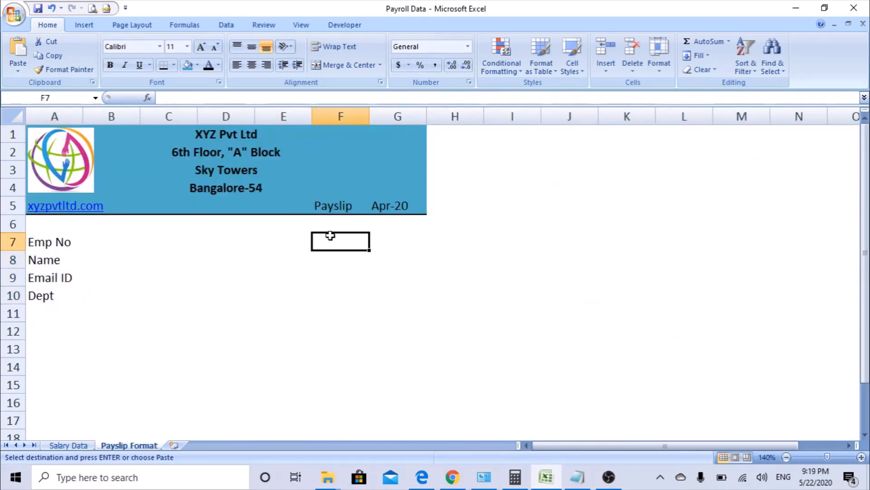
pyautogui.rightClick(330, 235)
pyautogui.click(228, 281)
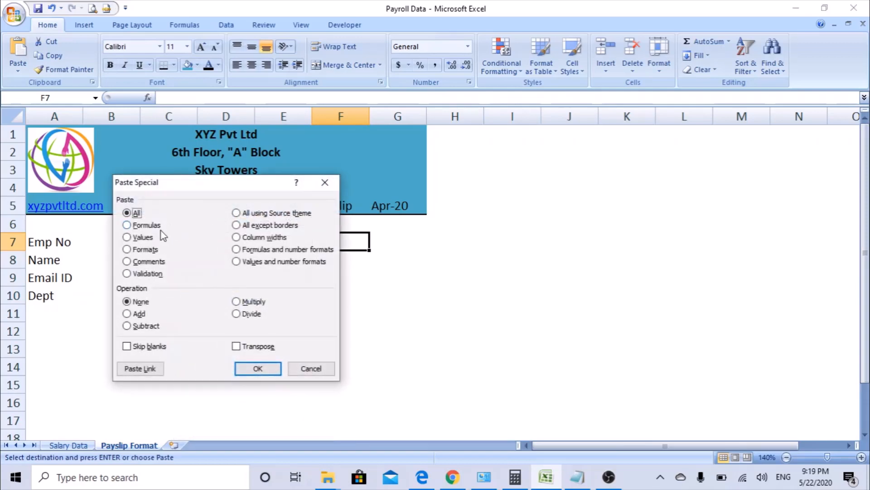
pyautogui.click(142, 237)
pyautogui.click(258, 368)
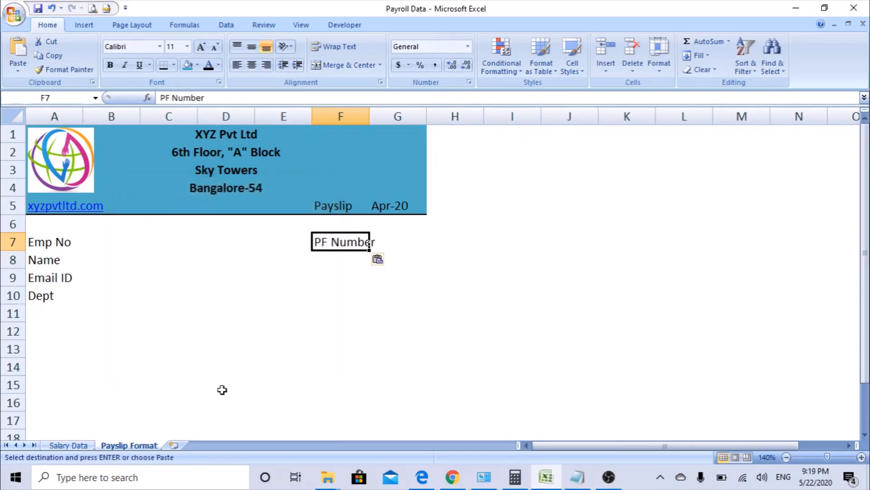
# Copy the Bank Account header from the Salary Data sheet and paste it as a value into F8 of Payslip Format.
pyautogui.click(71, 445)
pyautogui.click(448, 136)
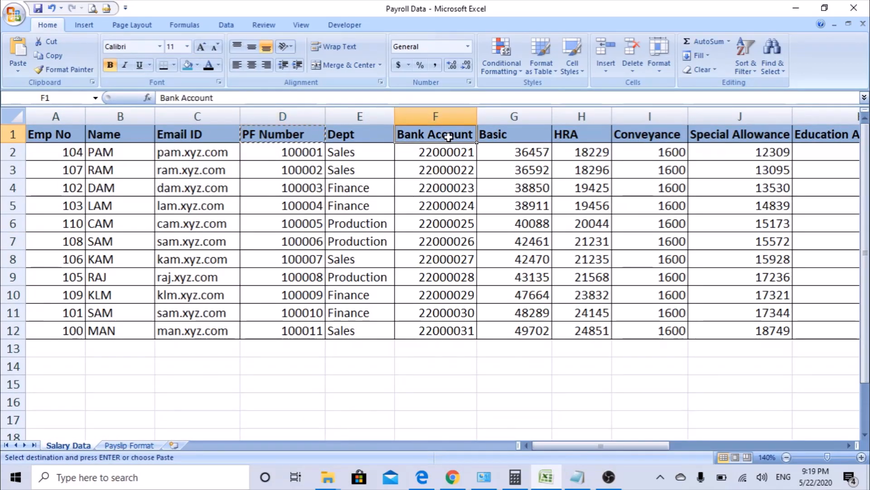
pyautogui.click(136, 445)
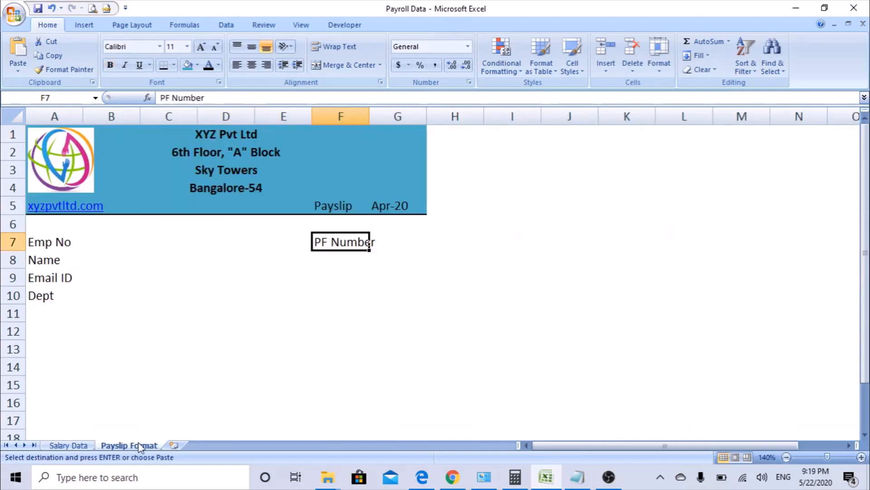
pyautogui.click(330, 264)
pyautogui.rightClick(326, 256)
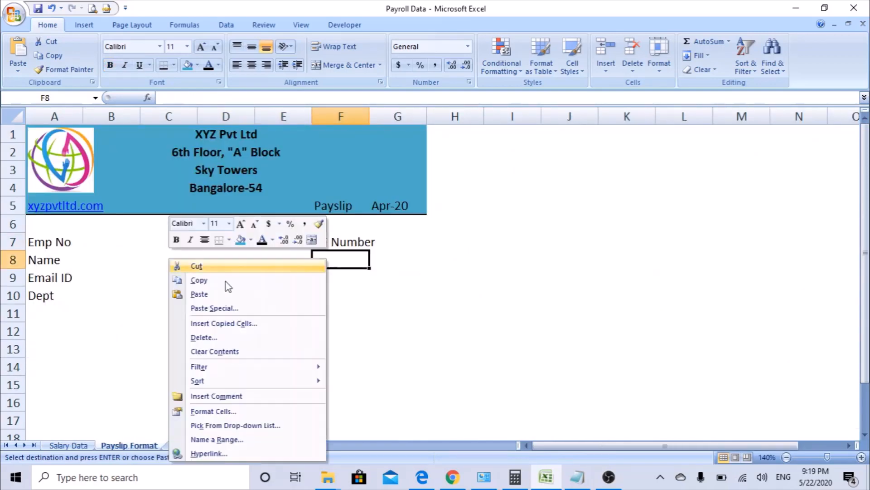
pyautogui.click(208, 304)
pyautogui.click(120, 256)
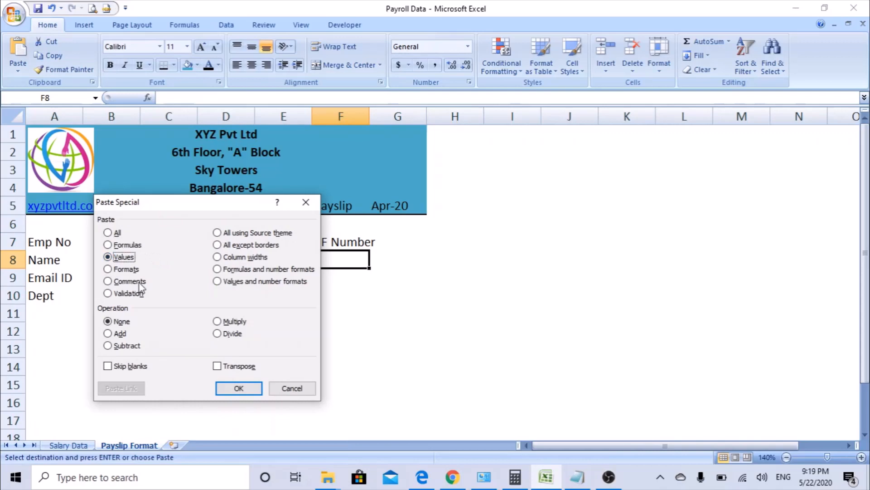
pyautogui.click(228, 388)
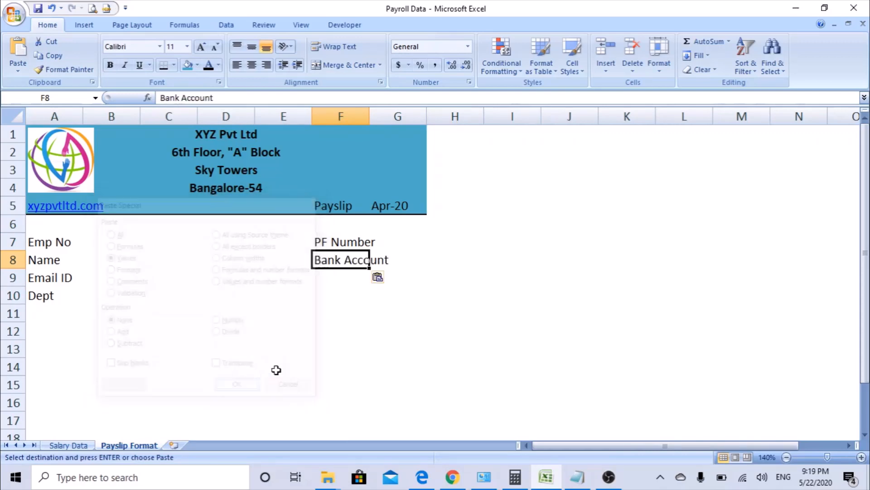
# Enter the label Workind Days in cell F9 and the value 30 in G9.
pyautogui.click(333, 277)
pyautogui.write('Workding')
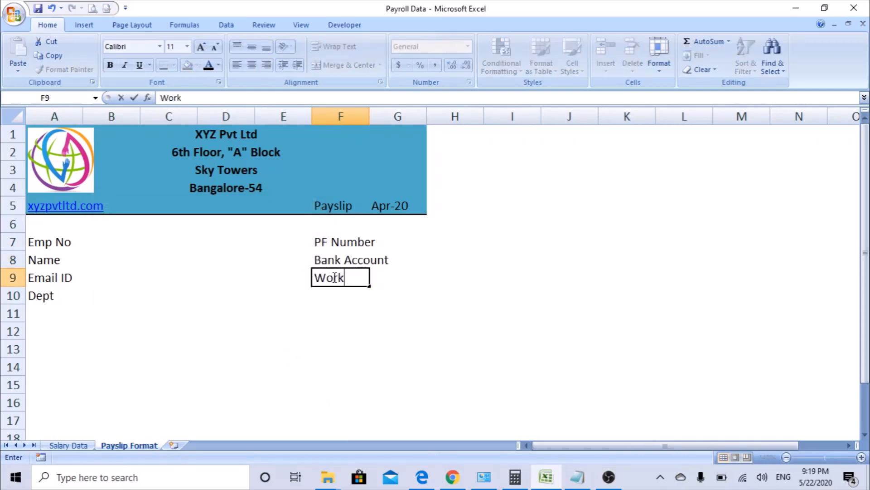
pyautogui.press('BackSpace')
pyautogui.press('BackSpace')
pyautogui.press('BackSpace')
pyautogui.write('nd Days')
pyautogui.press('Tab')
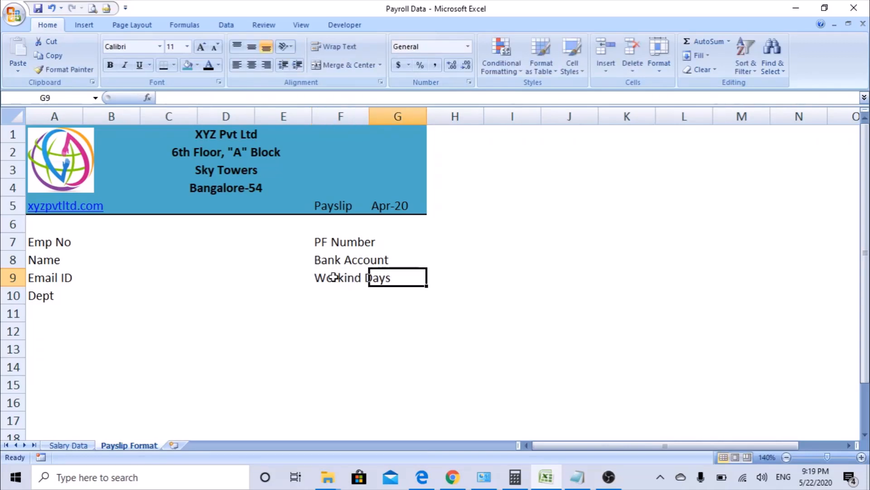
pyautogui.write('30')
pyautogui.press('Return')
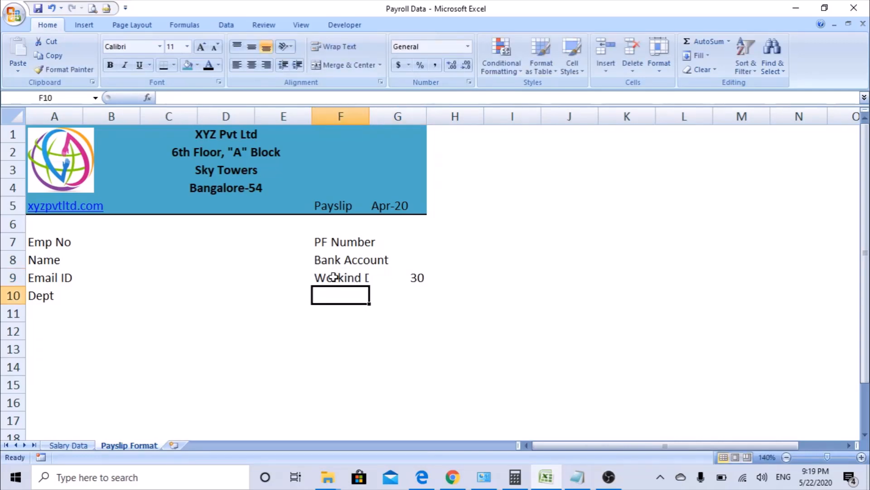
# Auto-fit the width of column F to its labels.
pyautogui.doubleClick(369, 116)
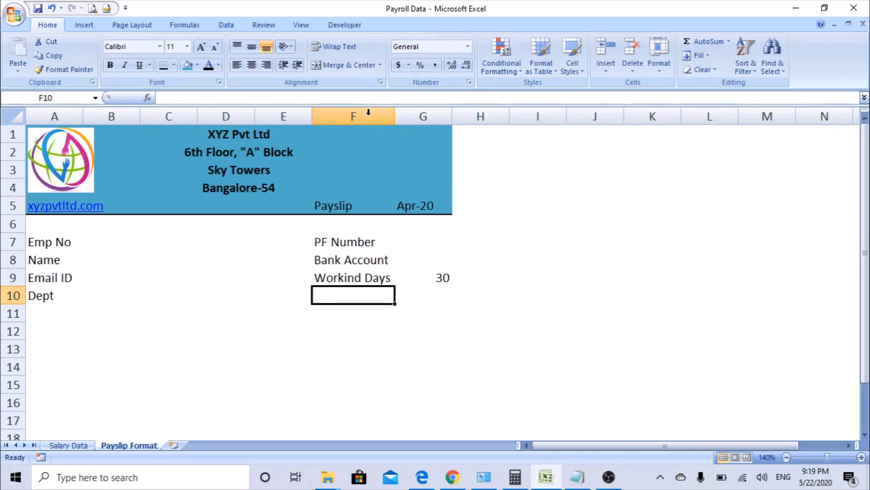
pyautogui.moveTo(394, 114); pyautogui.dragTo(392, 110)
pyautogui.click(49, 243)
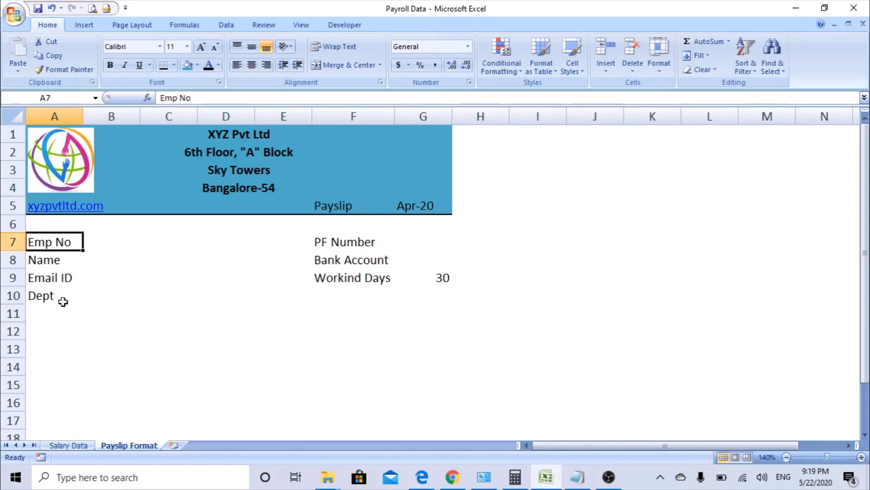
# Copy the earnings headers from Basic through Medical Allowance in row 1 of the Salary Data sheet.
pyautogui.click(69, 446)
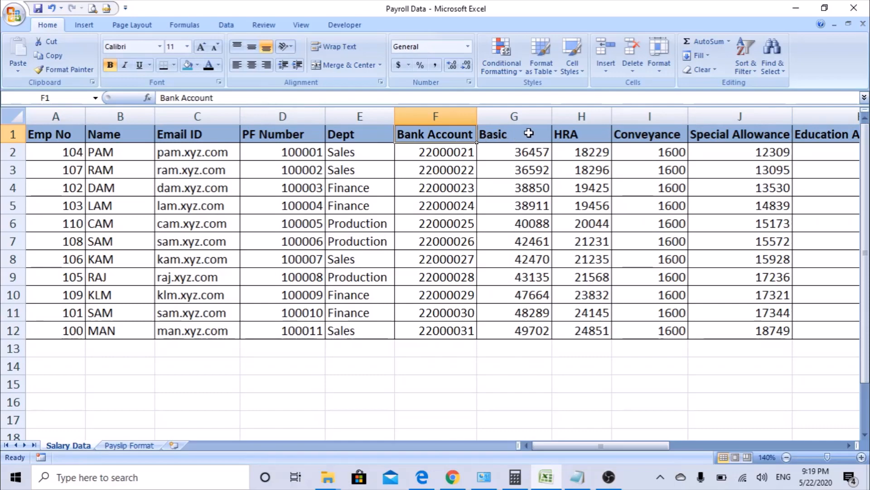
pyautogui.click(529, 133)
pyautogui.moveTo(529, 133); pyautogui.dragTo(762, 146)
pyautogui.hotkey('ctrl', 'c')
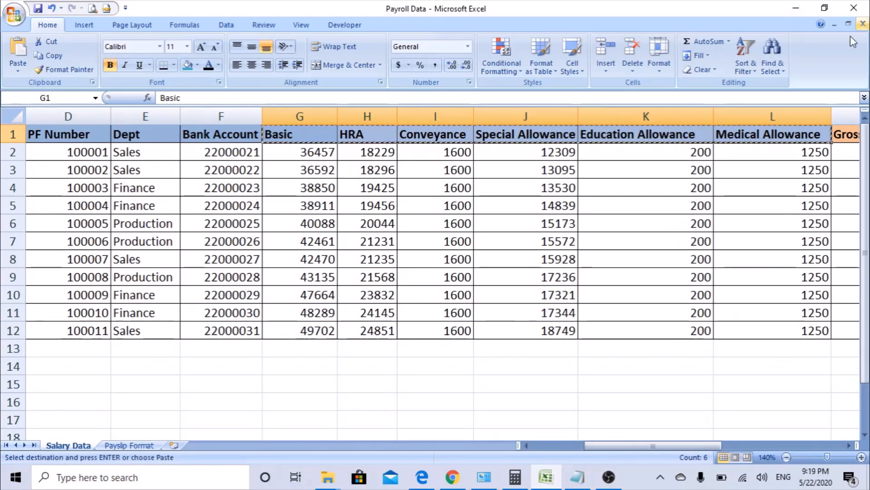
# Paste the copied earnings headers into the Payslip Format sheet as transposed values, starting at A13.
pyautogui.click(129, 446)
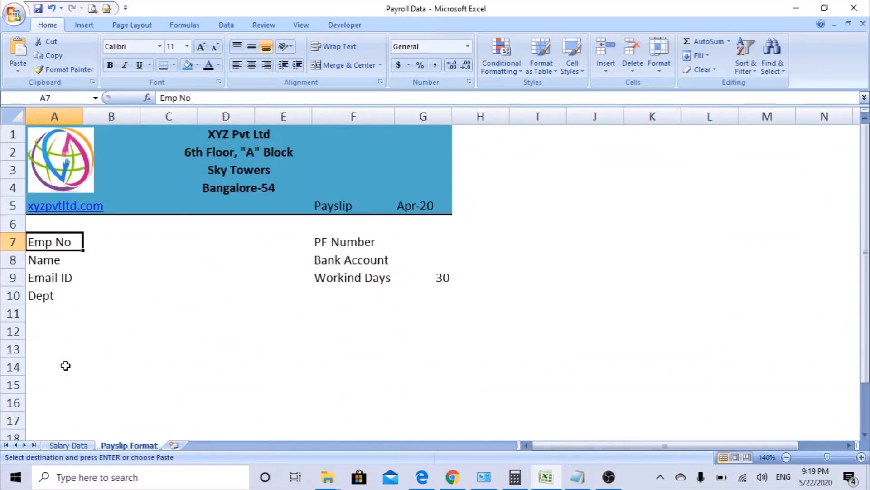
pyautogui.click(40, 347)
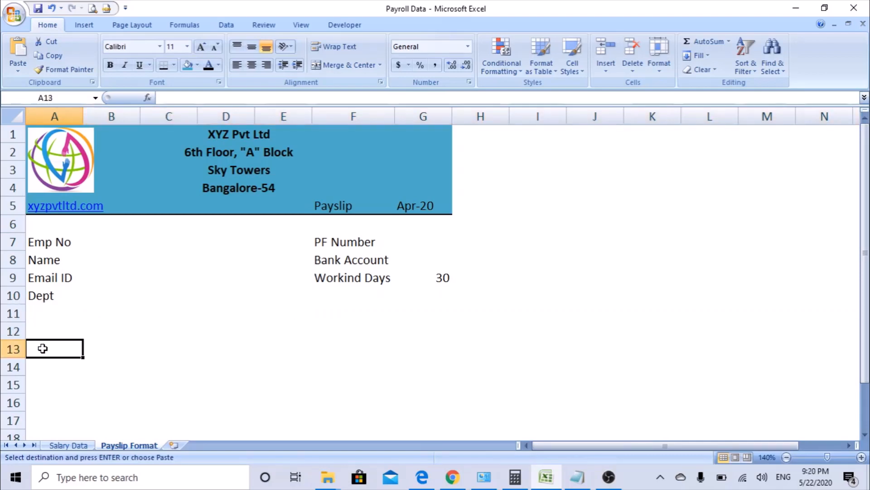
pyautogui.rightClick(43, 350)
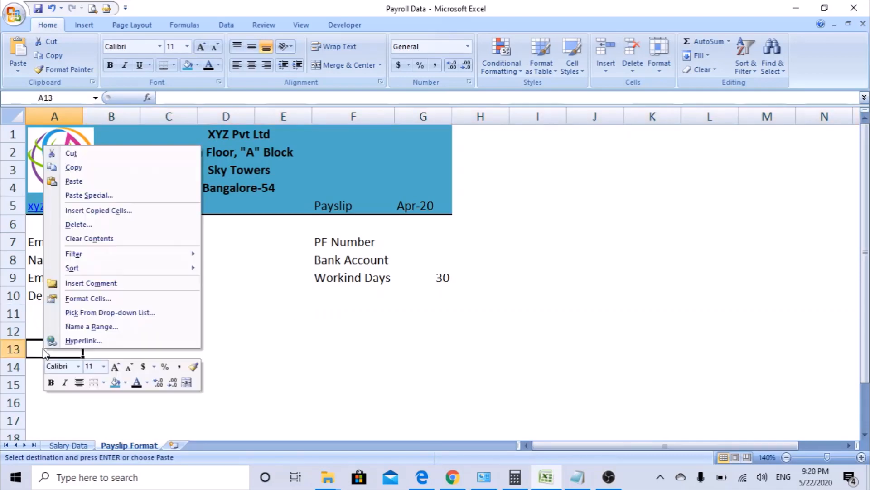
pyautogui.click(89, 195)
pyautogui.click(31, 148)
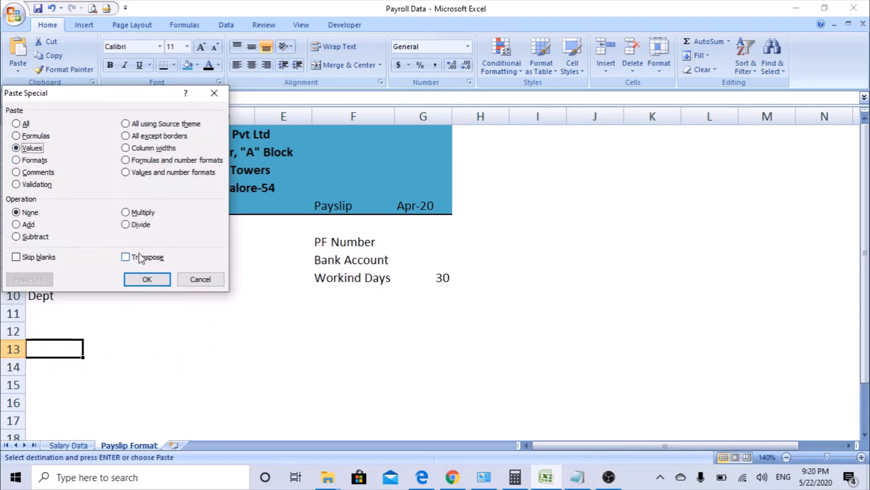
pyautogui.click(141, 257)
pyautogui.click(147, 279)
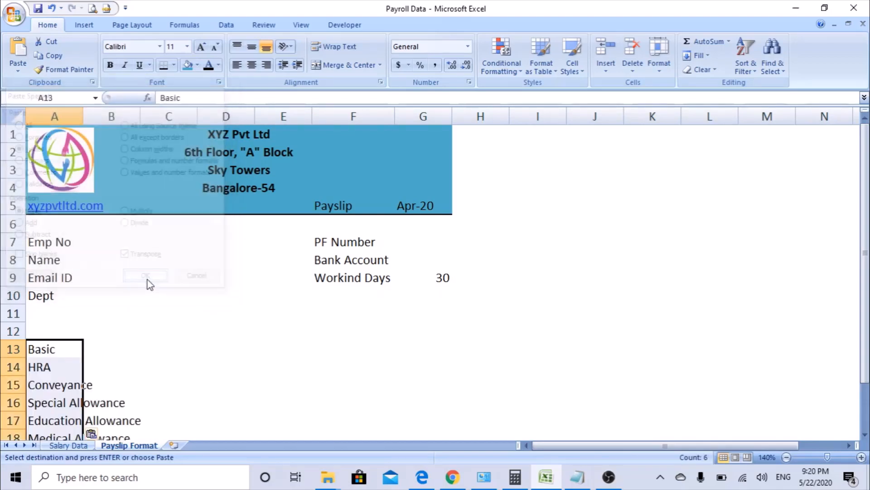
pyautogui.scroll(-3, 147, 279)
pyautogui.scroll(1, 152, 287)
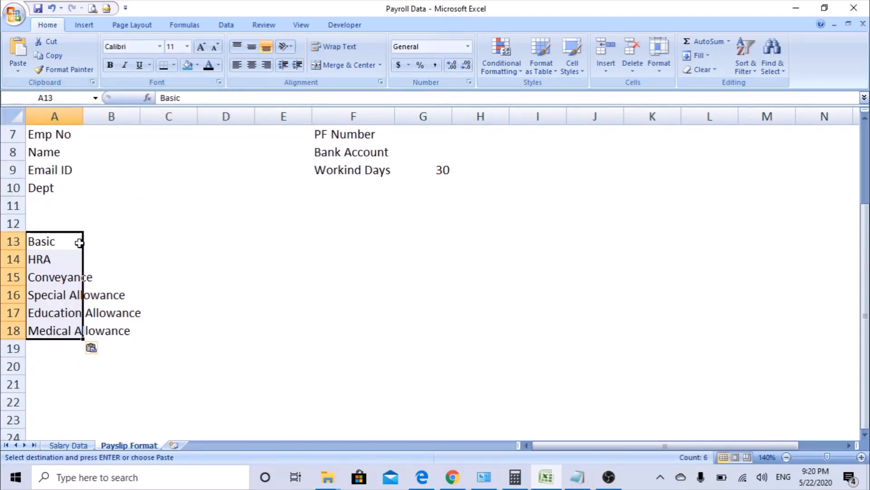
# Select F13 of Payslip Format as the destination and copy the PF, Professional Tax and Income Tax headers from Salary Data.
pyautogui.click(93, 241)
pyautogui.press('Right')
pyautogui.press('Right')
pyautogui.press('Right')
pyautogui.press('Right')
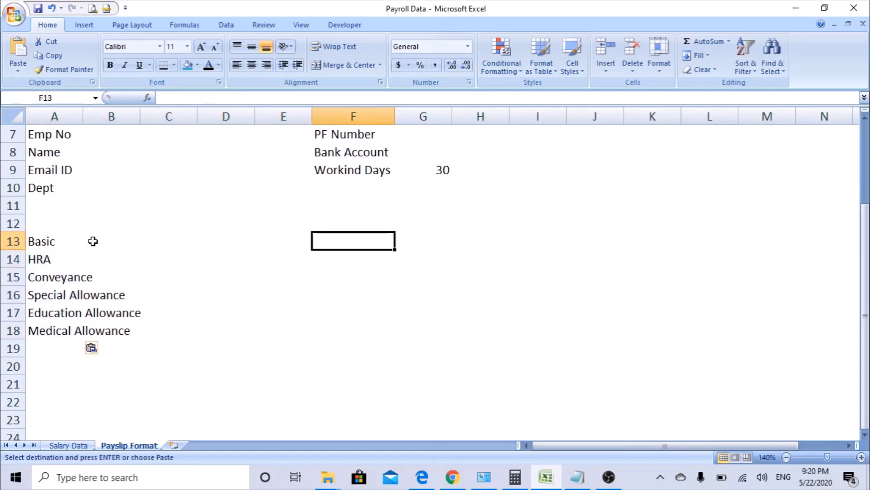
pyautogui.scroll(2, 93, 241)
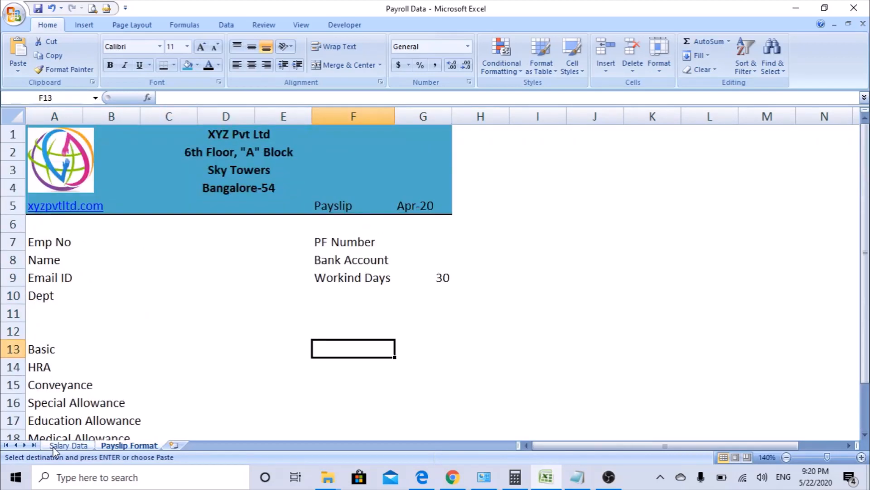
pyautogui.click(68, 446)
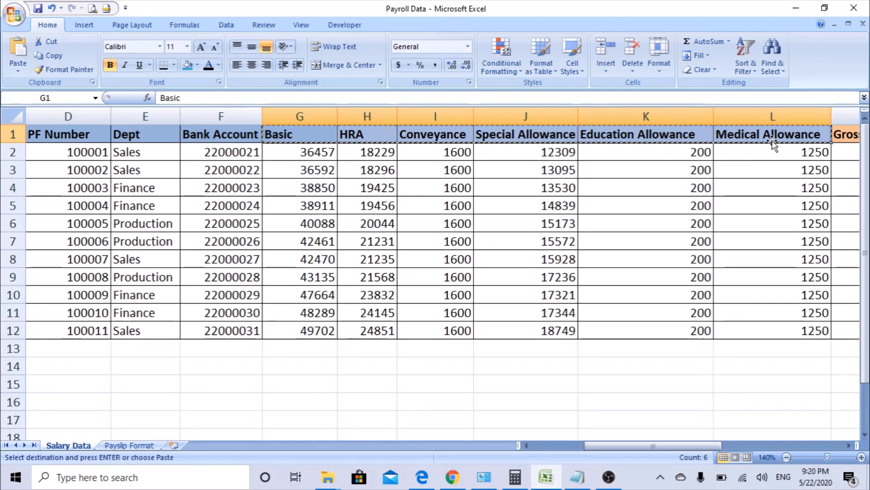
pyautogui.press('Right')
pyautogui.press('Right')
pyautogui.press('Right')
pyautogui.press('Right')
pyautogui.press('Right')
pyautogui.press('Right')
pyautogui.press('Escape')
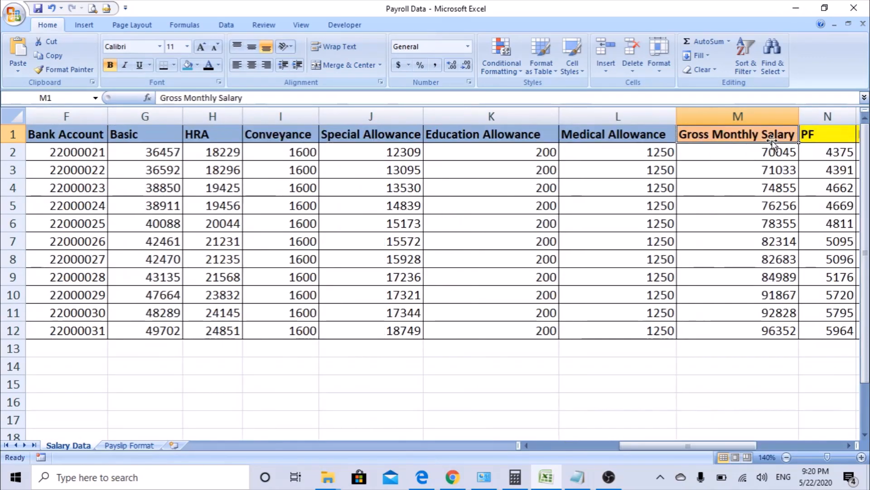
pyautogui.press('Right')
pyautogui.press('Right')
pyautogui.press('Left')
pyautogui.hotkey('shift', 'Right')
pyautogui.hotkey('shift', 'Right')
pyautogui.hscroll(1, 772, 144)
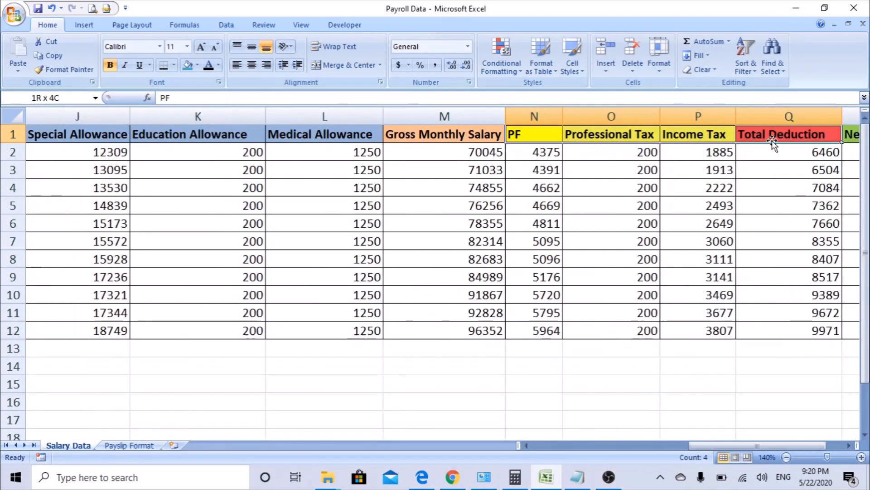
pyautogui.hotkey('ctrl', 'c')
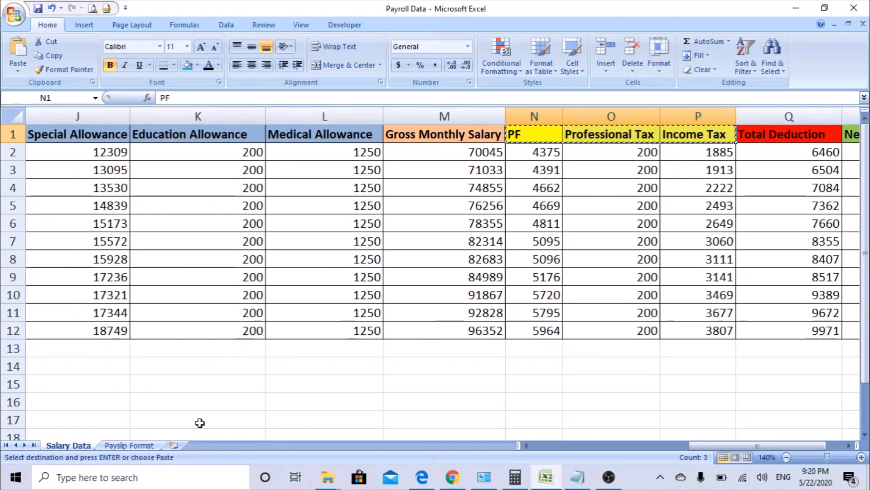
# Paste the copied deduction headers as transposed values into Payslip Format, starting at F13.
pyautogui.click(129, 445)
pyautogui.rightClick(345, 352)
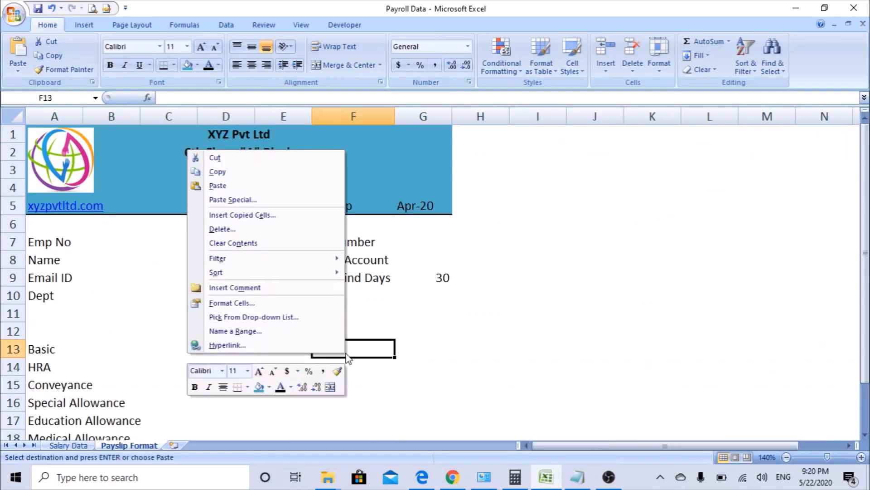
pyautogui.click(245, 199)
pyautogui.click(162, 152)
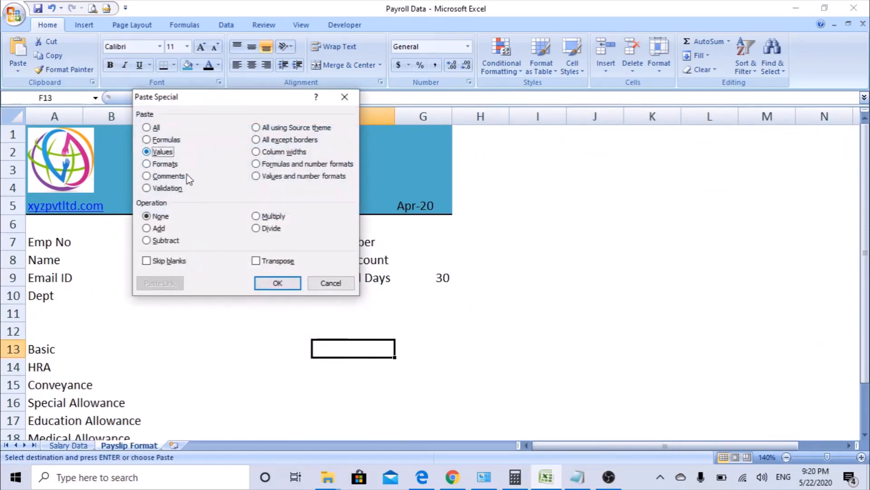
pyautogui.click(256, 260)
pyautogui.click(292, 285)
pyautogui.scroll(-3, 292, 286)
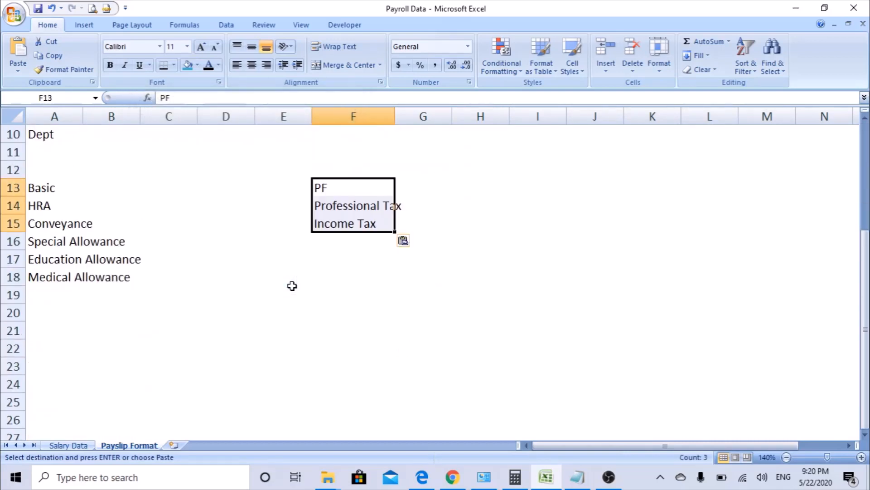
pyautogui.scroll(2, 291, 286)
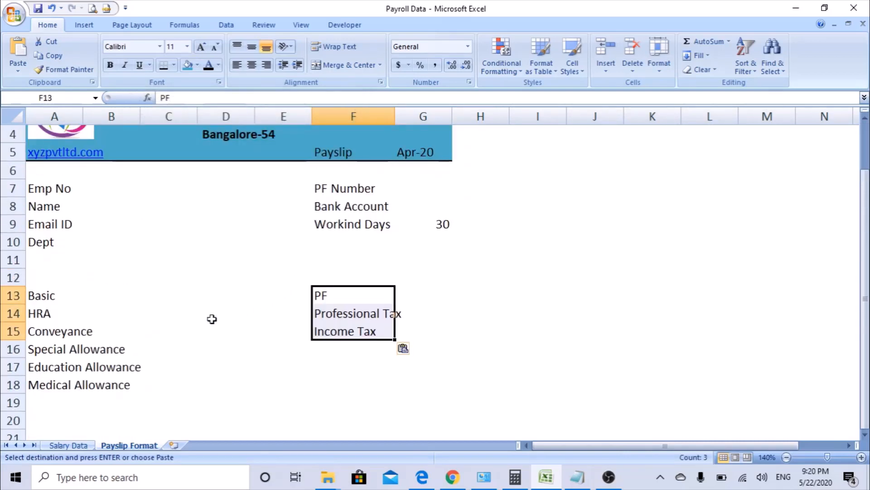
pyautogui.click(84, 447)
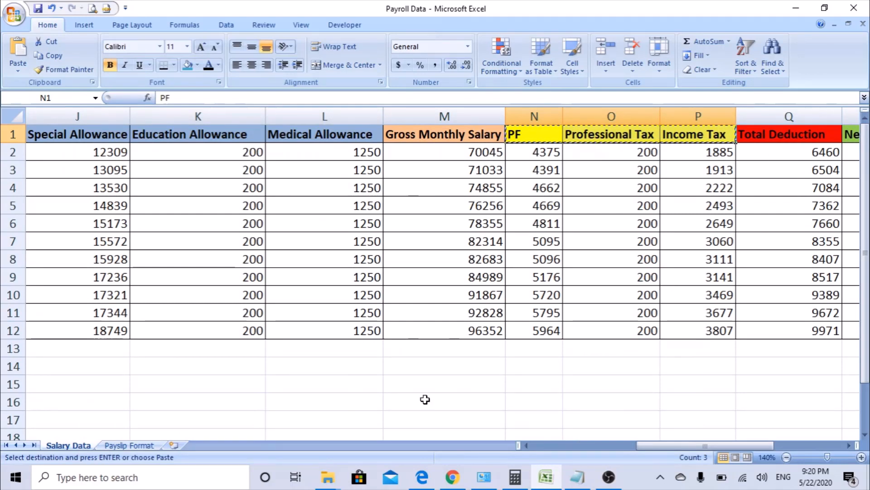
pyautogui.click(144, 446)
pyautogui.click(145, 302)
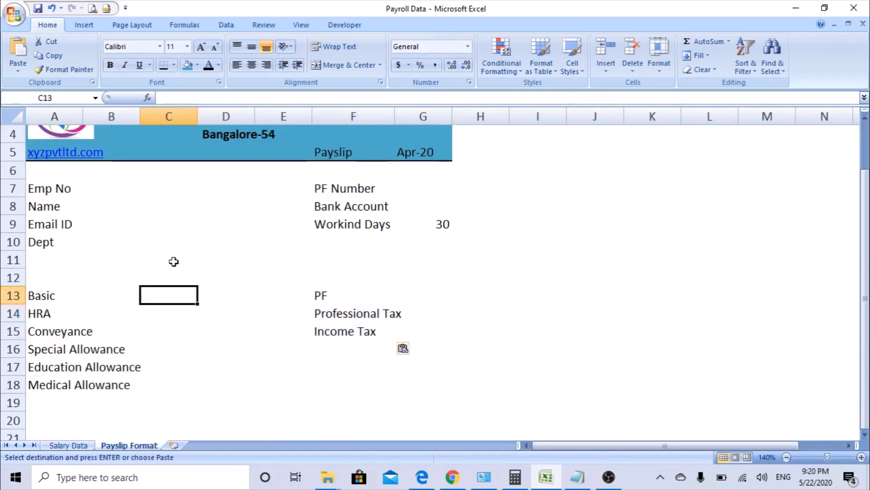
pyautogui.moveTo(91, 301); pyautogui.dragTo(54, 385)
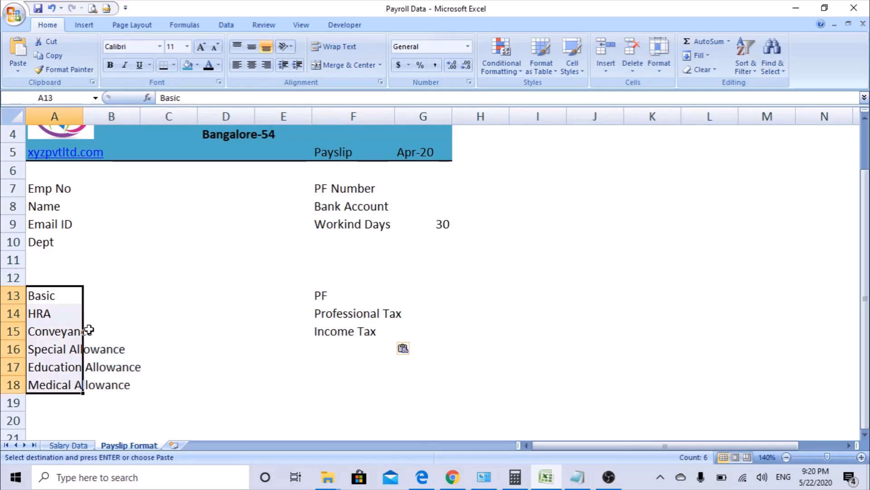
pyautogui.click(63, 298)
pyautogui.press('Down')
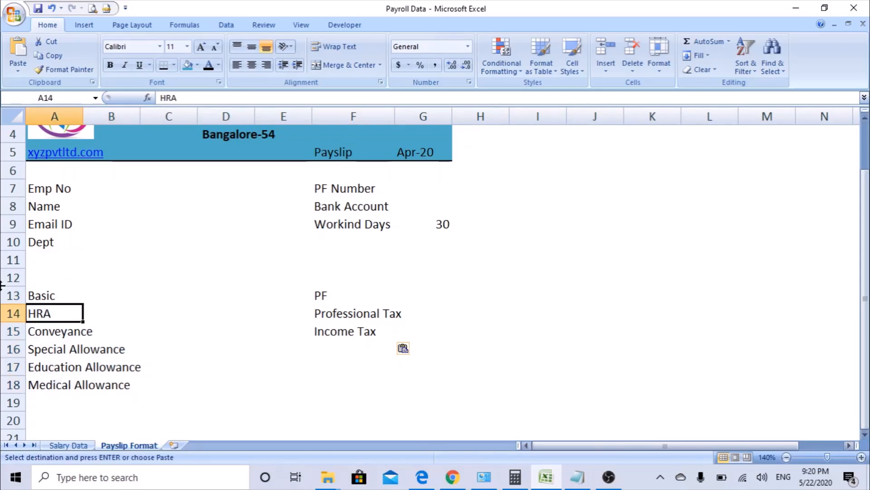
# Insert an entire blank row above each of the Name, Email ID and Dept labels.
pyautogui.click(52, 209)
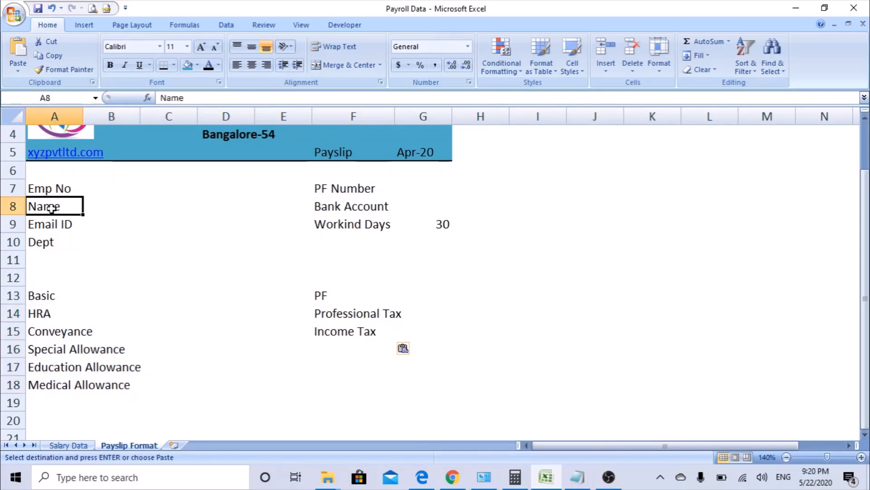
pyautogui.rightClick(52, 208)
pyautogui.click(72, 274)
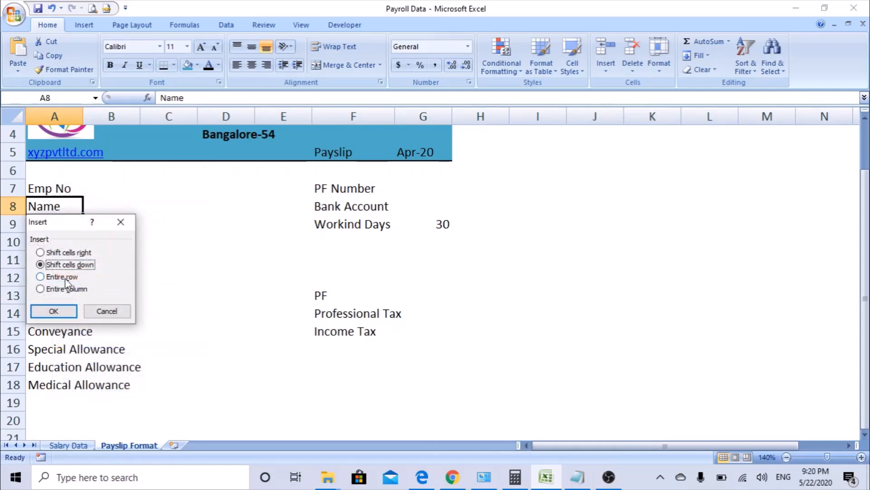
pyautogui.click(62, 277)
pyautogui.click(63, 311)
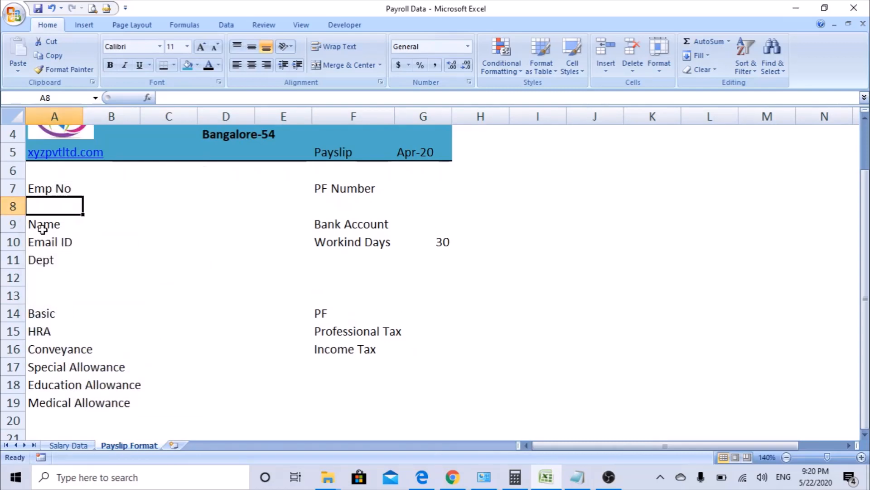
pyautogui.click(42, 246)
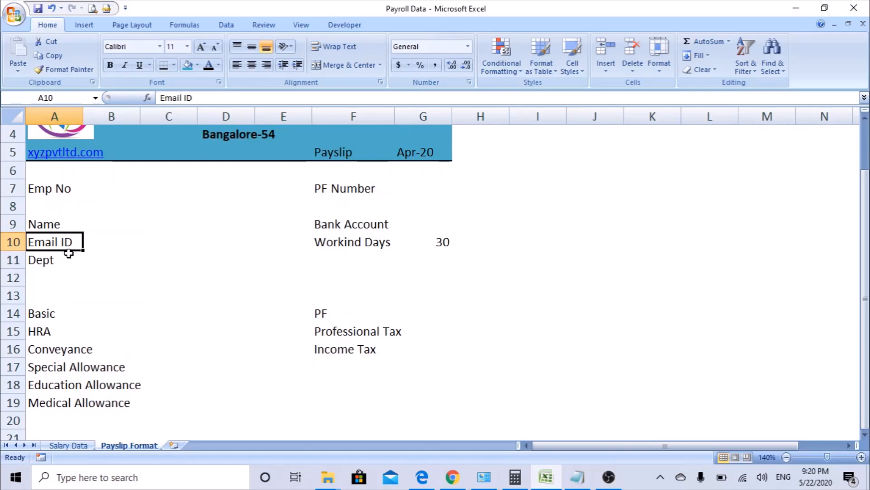
pyautogui.press('F4')
pyautogui.click(53, 277)
pyautogui.press('F4')
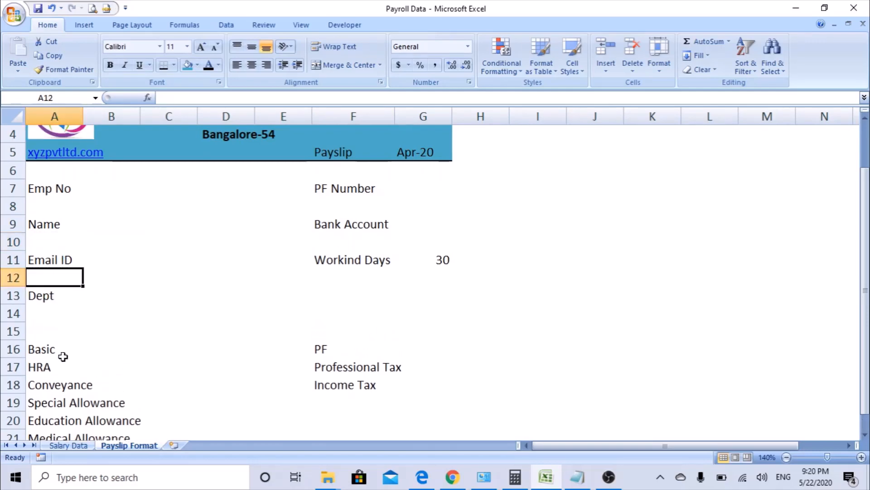
# Insert an entire blank row above each of HRA, Conveyance, Special Allowance, Education Allowance and Medical Allowance.
pyautogui.click(54, 367)
pyautogui.press('F4')
pyautogui.scroll(-1, 55, 367)
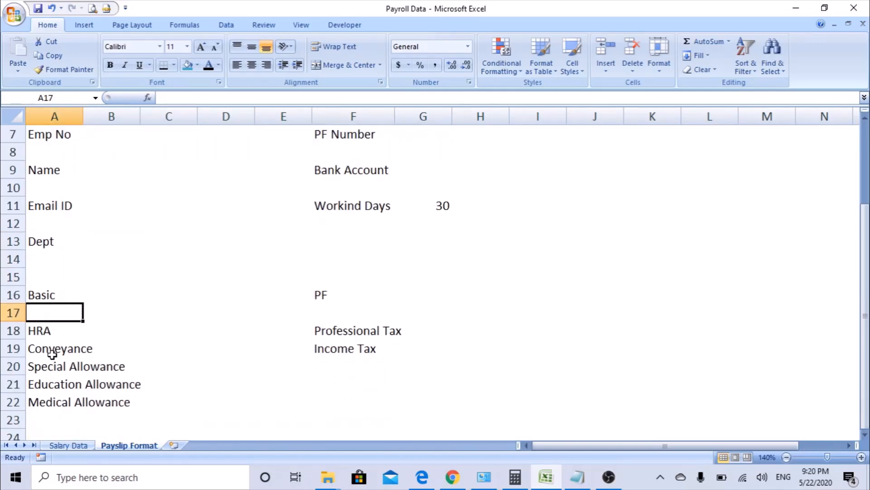
pyautogui.click(53, 354)
pyautogui.press('F4')
pyautogui.click(44, 385)
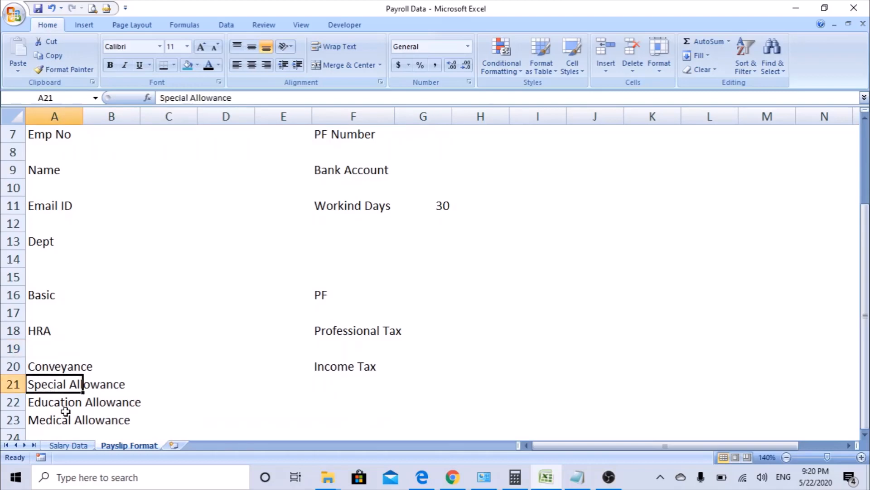
pyautogui.press('F4')
pyautogui.scroll(-1, 64, 410)
pyautogui.click(46, 368)
pyautogui.press('F4')
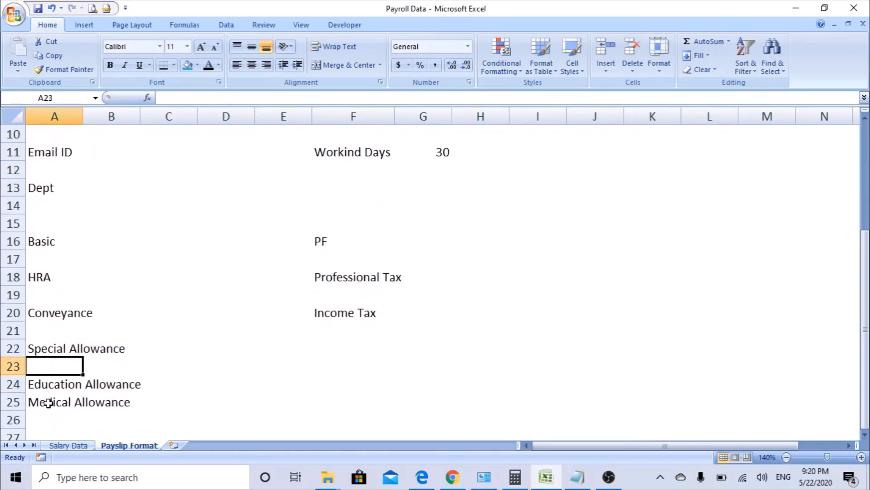
pyautogui.click(42, 400)
pyautogui.press('F4')
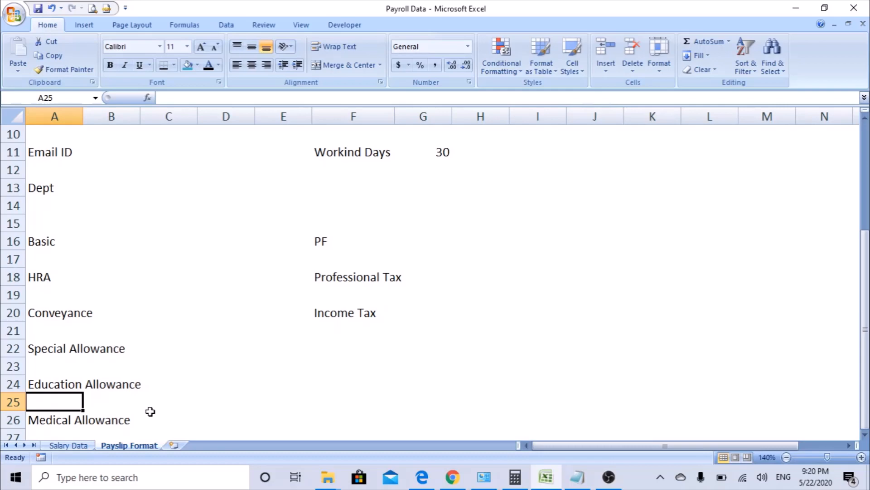
# Fill the Emp No label cell A7 with a light red theme color.
pyautogui.scroll(3, 150, 411)
pyautogui.click(67, 246)
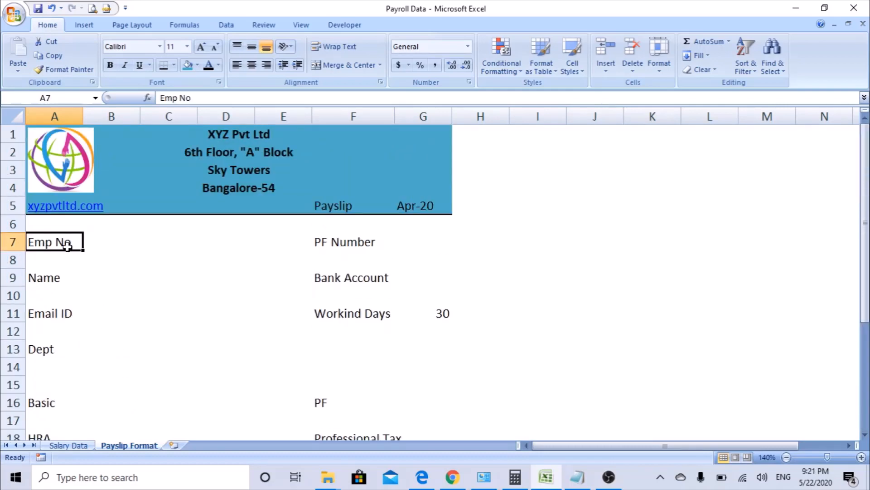
pyautogui.click(197, 65)
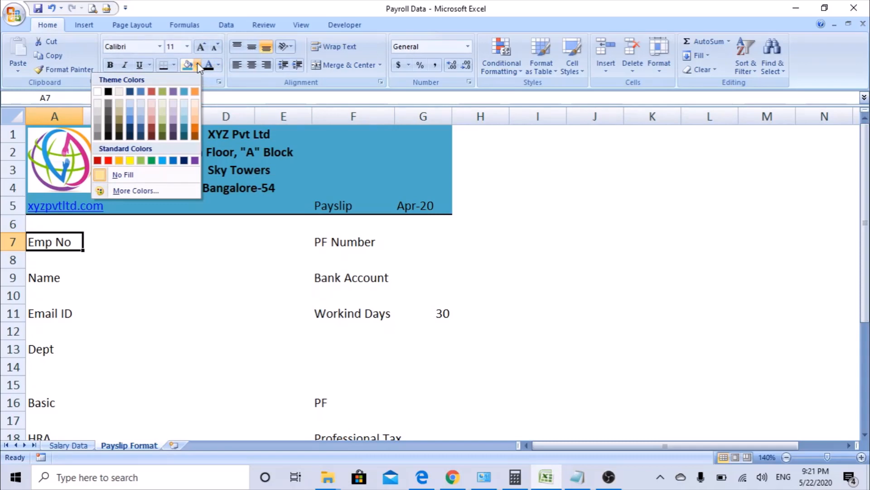
pyautogui.click(151, 121)
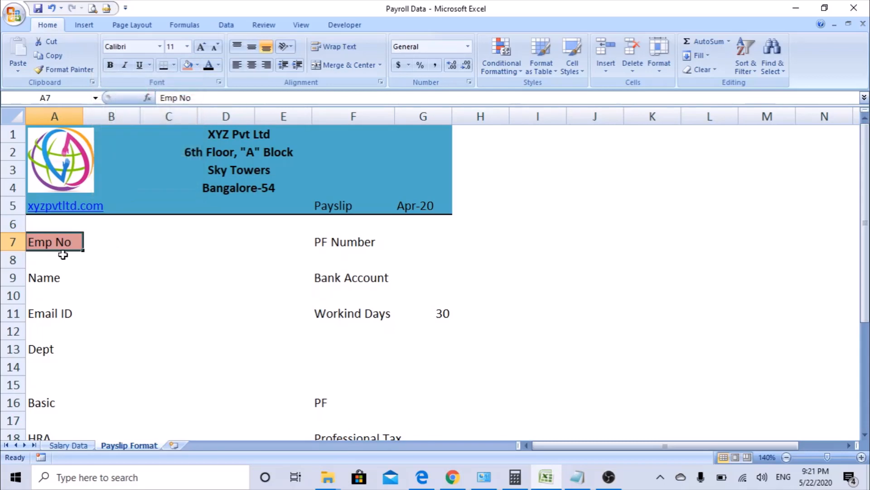
# Apply the light red fill and bold to all remaining labels in column A (A9 to A26) and column F (F7 to F20).
pyautogui.click(61, 278)
pyautogui.keyDown('ctrl'); pyautogui.click(58, 314); pyautogui.keyUp('ctrl')
pyautogui.keyDown('ctrl'); pyautogui.click(52, 353); pyautogui.keyUp('ctrl')
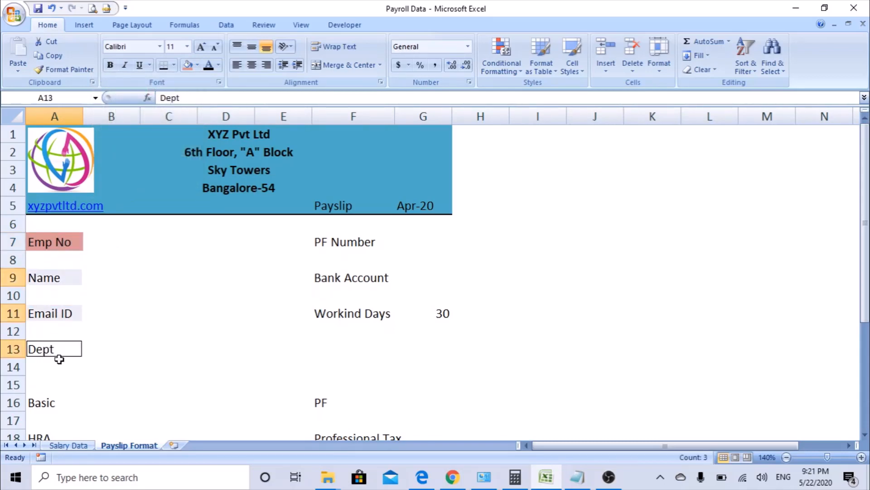
pyautogui.scroll(-1, 68, 371)
pyautogui.keyDown('ctrl'); pyautogui.click(50, 356); pyautogui.keyUp('ctrl')
pyautogui.keyDown('ctrl'); pyautogui.click(47, 383); pyautogui.keyUp('ctrl')
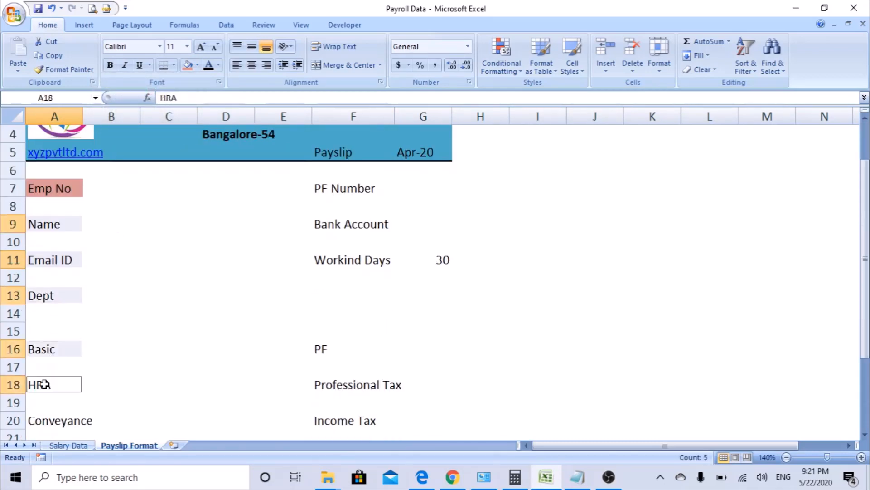
pyautogui.scroll(-2, 103, 361)
pyautogui.keyDown('ctrl'); pyautogui.click(64, 317); pyautogui.keyUp('ctrl')
pyautogui.keyDown('ctrl'); pyautogui.click(59, 353); pyautogui.keyUp('ctrl')
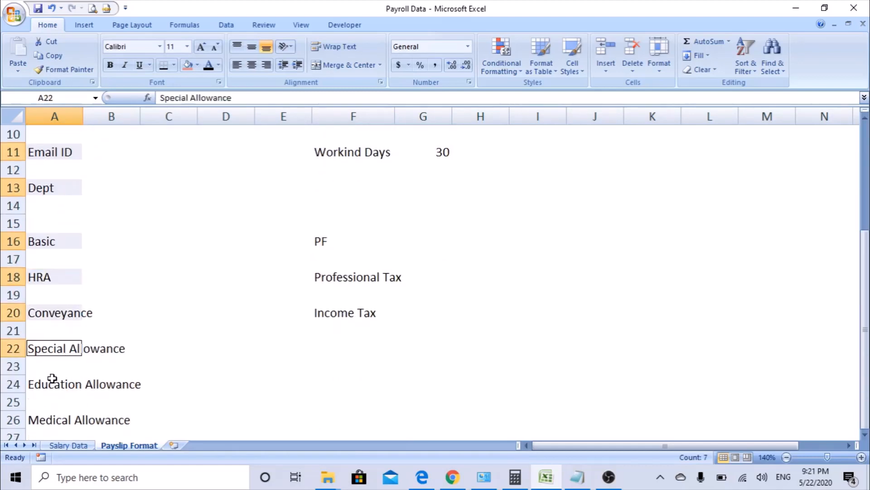
pyautogui.keyDown('ctrl'); pyautogui.click(52, 383); pyautogui.keyUp('ctrl')
pyautogui.keyDown('ctrl'); pyautogui.click(56, 419); pyautogui.keyUp('ctrl')
pyautogui.scroll(-1, 131, 392)
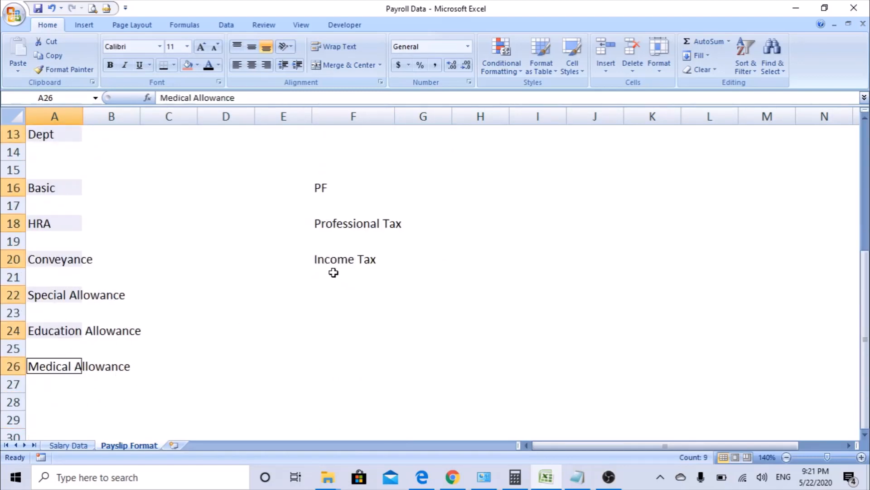
pyautogui.keyDown('ctrl'); pyautogui.click(333, 262); pyautogui.keyUp('ctrl')
pyautogui.keyDown('ctrl'); pyautogui.click(334, 223); pyautogui.keyUp('ctrl')
pyautogui.keyDown('ctrl'); pyautogui.click(325, 191); pyautogui.keyUp('ctrl')
pyautogui.scroll(3, 329, 196)
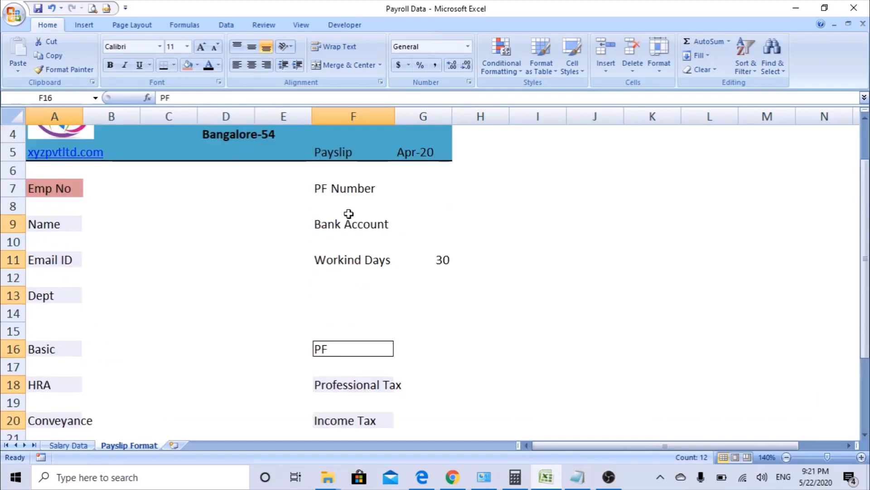
pyautogui.keyDown('ctrl'); pyautogui.click(333, 259); pyautogui.keyUp('ctrl')
pyautogui.keyDown('ctrl'); pyautogui.click(330, 223); pyautogui.keyUp('ctrl')
pyautogui.keyDown('ctrl'); pyautogui.click(335, 189); pyautogui.keyUp('ctrl')
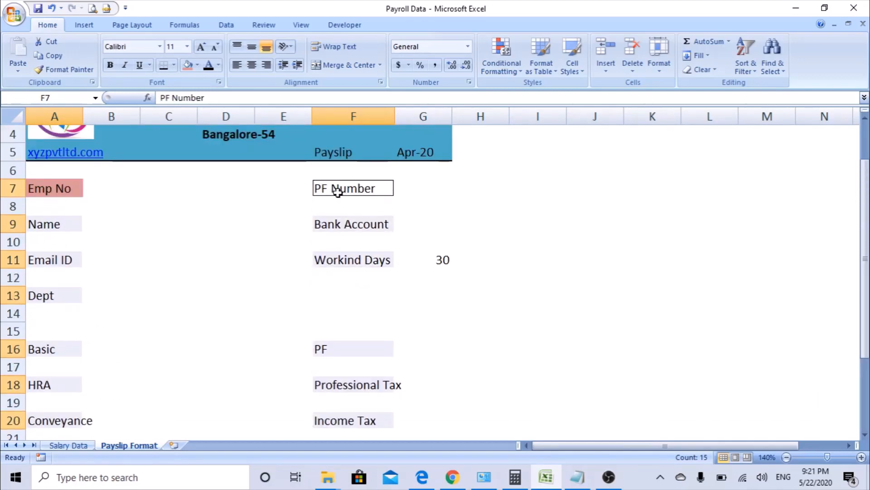
pyautogui.click(187, 67)
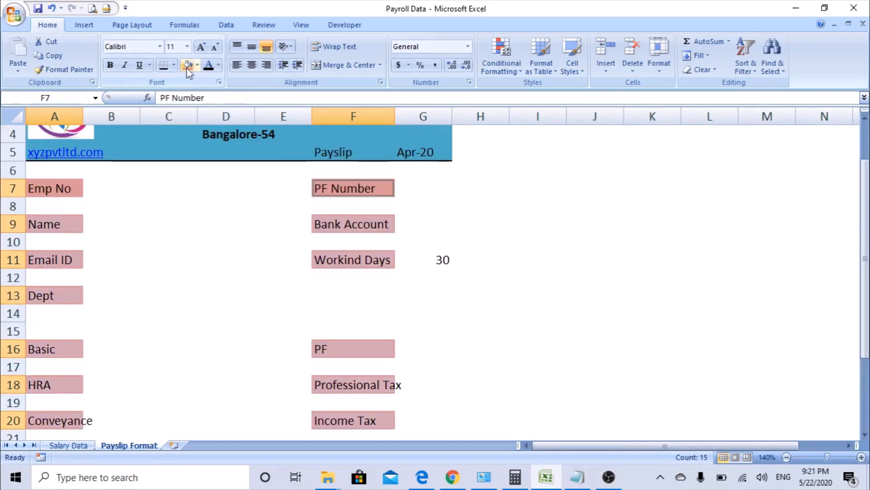
pyautogui.click(109, 65)
pyautogui.click(145, 260)
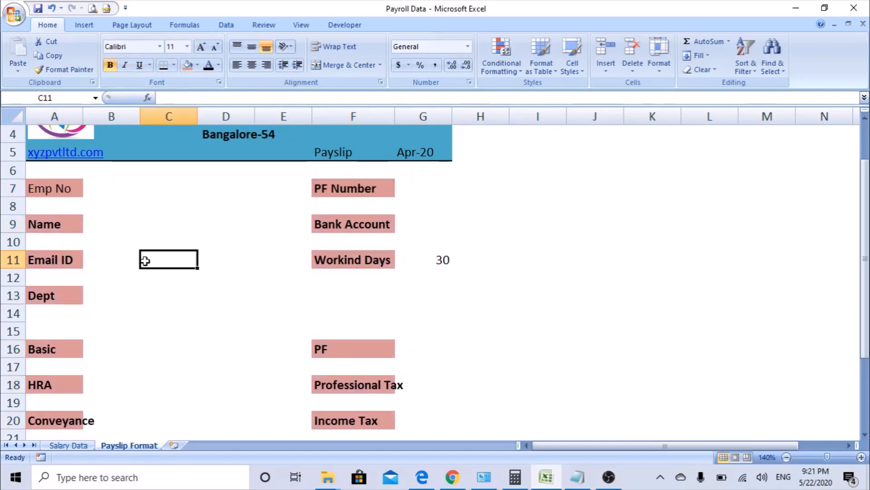
# Put a thick box border around cell B7 beside the Emp No label.
pyautogui.click(108, 190)
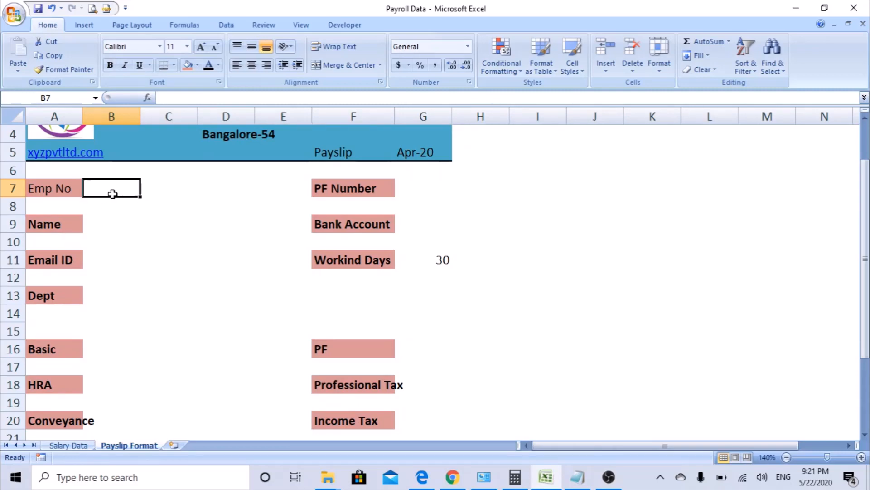
pyautogui.click(174, 67)
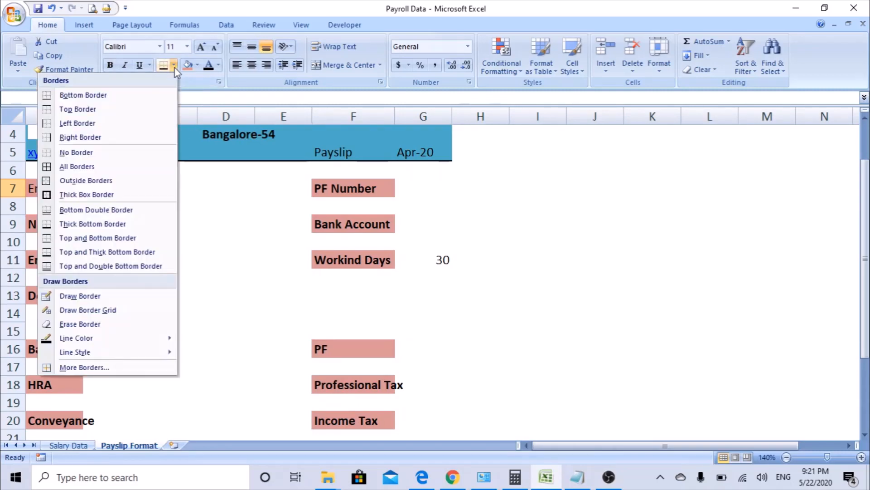
pyautogui.click(76, 195)
pyautogui.click(136, 226)
pyautogui.click(122, 188)
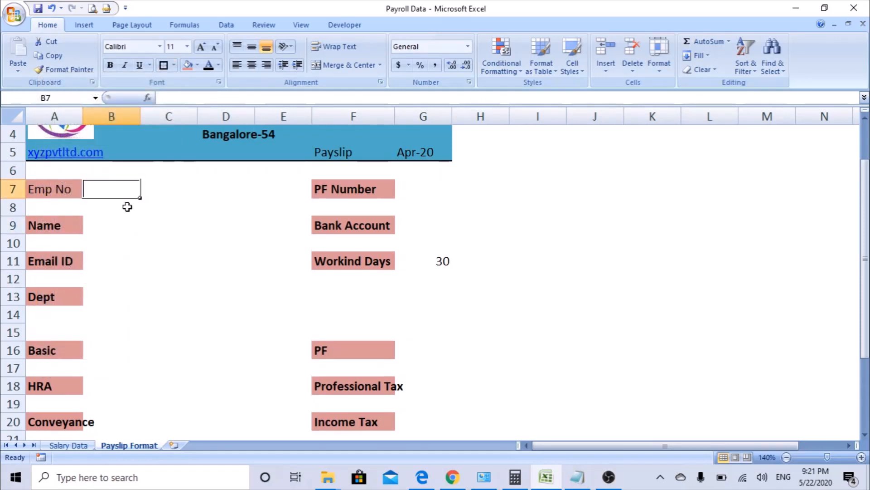
# Put a thick box border around each remaining value cell beside the labels, from B9 to B26 and from G7 to G20.
pyautogui.click(119, 224)
pyautogui.keyDown('ctrl'); pyautogui.click(111, 260); pyautogui.keyUp('ctrl')
pyautogui.keyDown('ctrl'); pyautogui.click(113, 296); pyautogui.keyUp('ctrl')
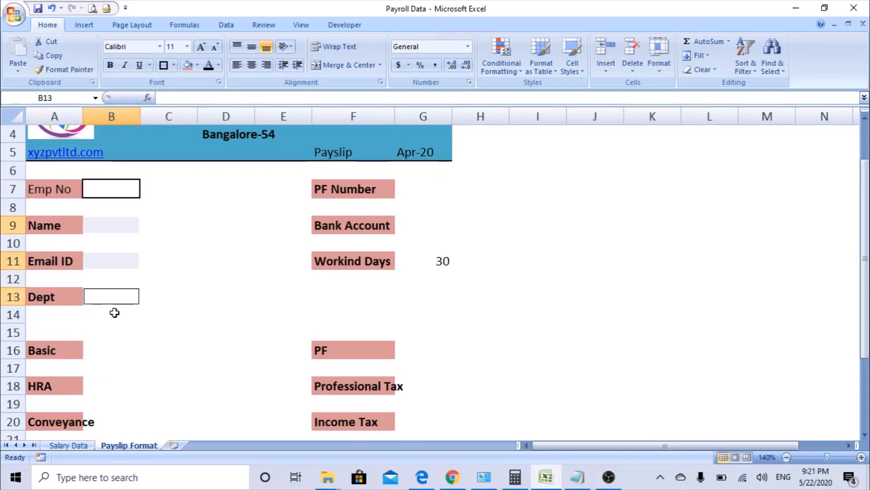
pyautogui.keyDown('ctrl'); pyautogui.click(112, 351); pyautogui.keyUp('ctrl')
pyautogui.scroll(-1, 122, 344)
pyautogui.keyDown('ctrl'); pyautogui.click(111, 330); pyautogui.keyUp('ctrl')
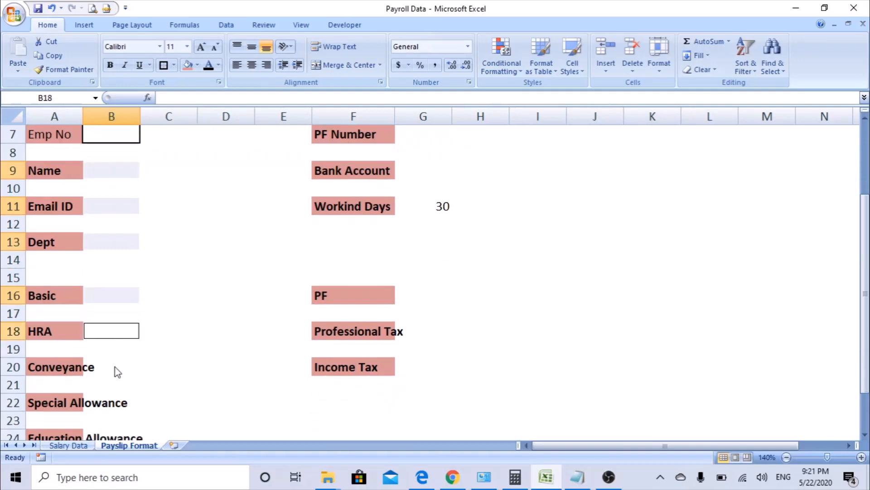
pyautogui.keyDown('ctrl'); pyautogui.click(120, 366); pyautogui.keyUp('ctrl')
pyautogui.scroll(-1, 121, 358)
pyautogui.keyDown('ctrl'); pyautogui.click(121, 349); pyautogui.keyUp('ctrl')
pyautogui.keyDown('ctrl'); pyautogui.click(119, 386); pyautogui.keyUp('ctrl')
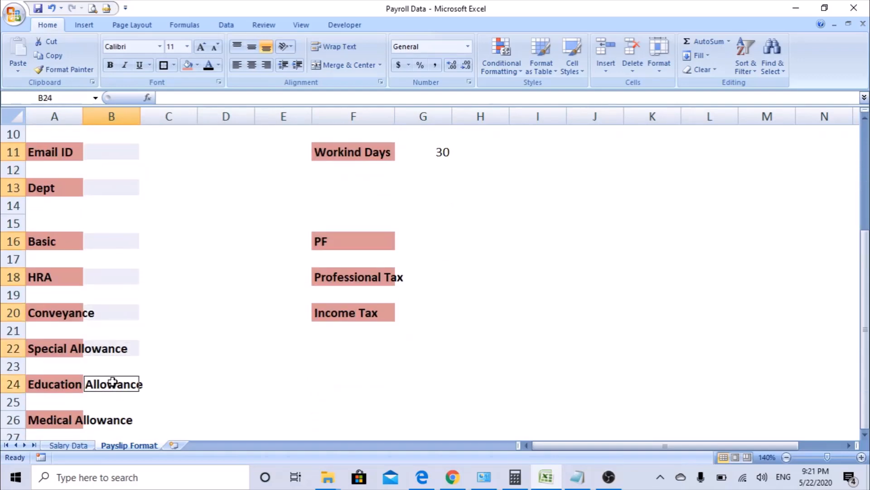
pyautogui.scroll(-2, 114, 382)
pyautogui.keyDown('ctrl'); pyautogui.click(108, 317); pyautogui.keyUp('ctrl')
pyautogui.scroll(2, 345, 313)
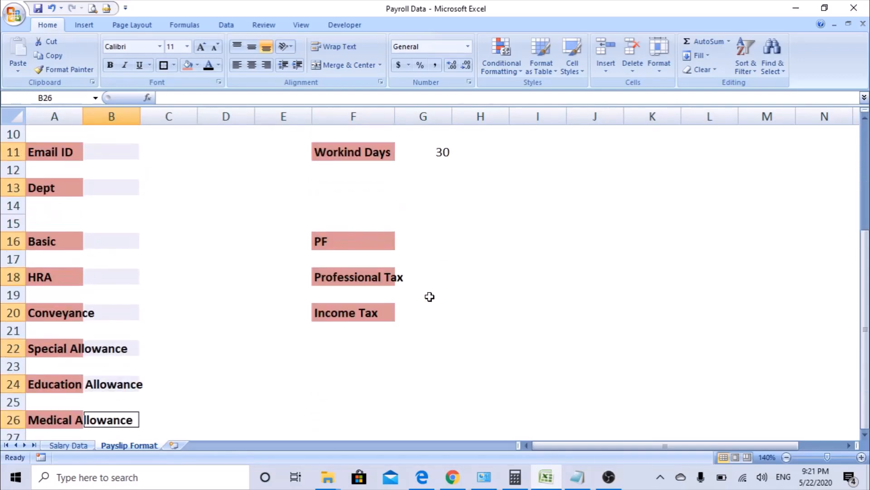
pyautogui.keyDown('ctrl'); pyautogui.click(420, 313); pyautogui.keyUp('ctrl')
pyautogui.keyDown('ctrl'); pyautogui.click(421, 281); pyautogui.keyUp('ctrl')
pyautogui.keyDown('ctrl'); pyautogui.click(420, 241); pyautogui.keyUp('ctrl')
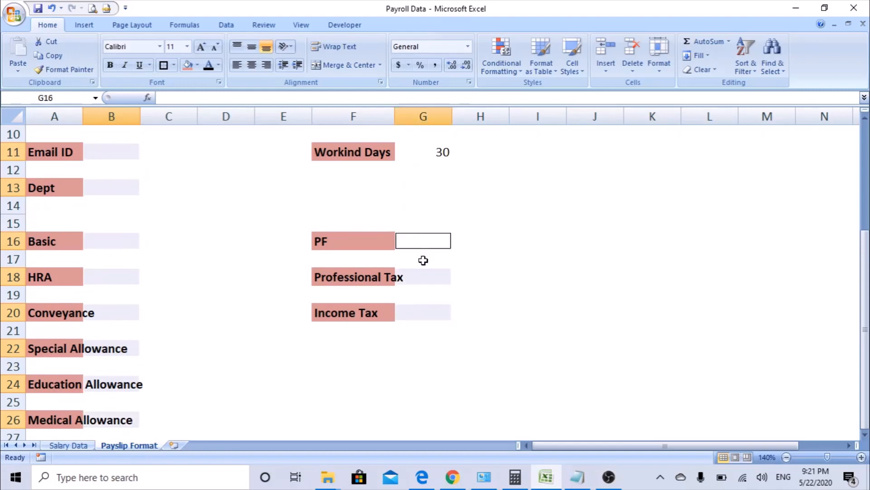
pyautogui.scroll(2, 422, 259)
pyautogui.keyDown('ctrl'); pyautogui.click(417, 263); pyautogui.keyUp('ctrl')
pyautogui.keyDown('ctrl'); pyautogui.click(417, 225); pyautogui.keyUp('ctrl')
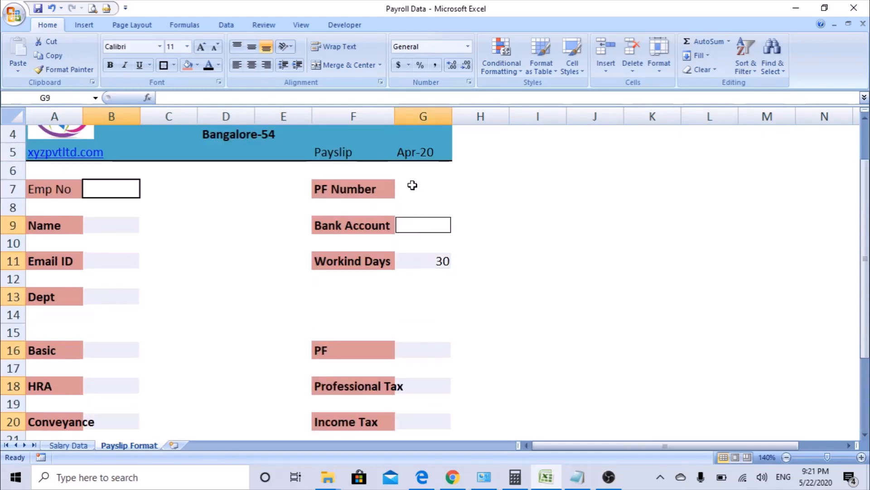
pyautogui.keyDown('ctrl'); pyautogui.click(412, 186); pyautogui.keyUp('ctrl')
pyautogui.click(163, 65)
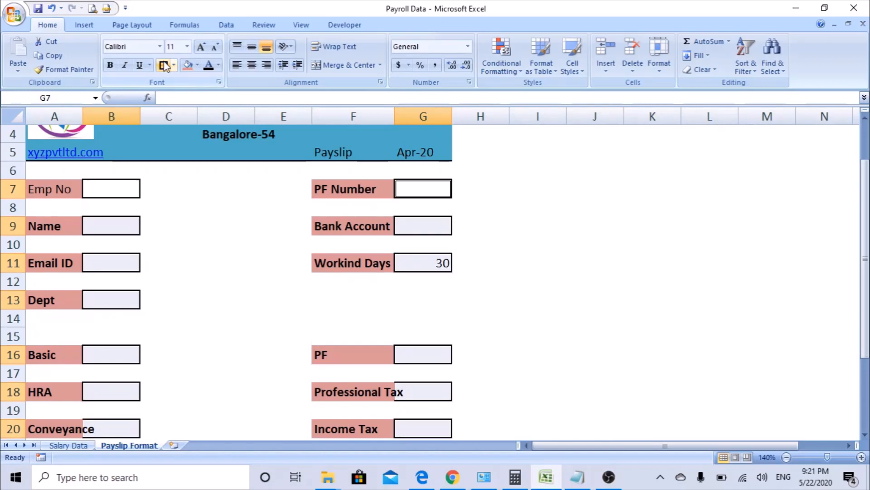
# Fill the selected value cells in columns B and G with a light blue theme color.
pyautogui.scroll(-2, 236, 281)
pyautogui.scroll(3, 241, 290)
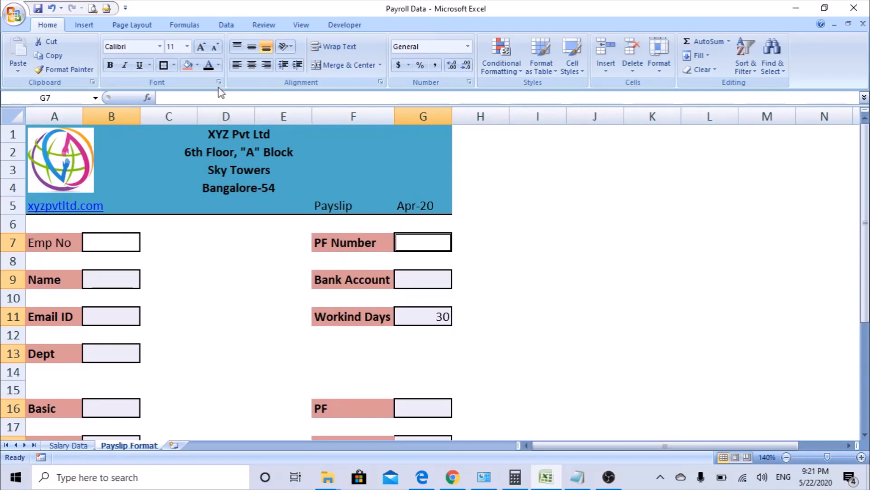
pyautogui.click(197, 64)
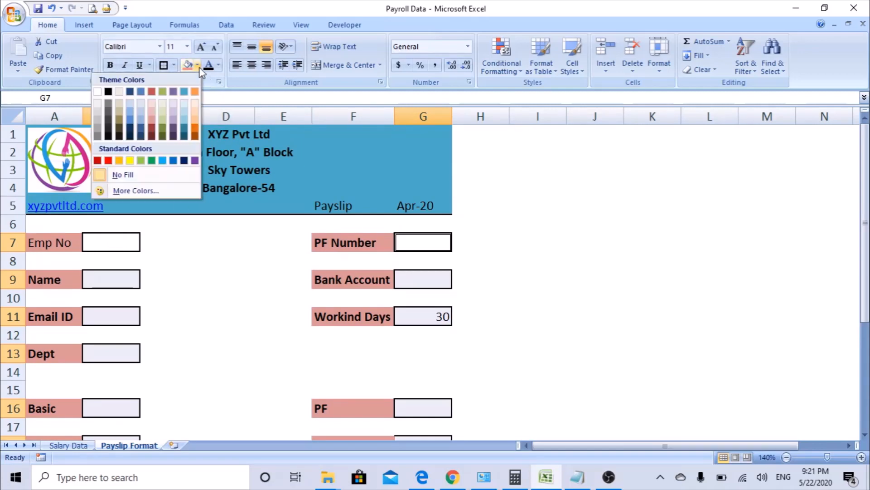
pyautogui.click(131, 108)
# Copy the formatting of value cell B9 onto the Emp No value cell B7 with Format Painter.
pyautogui.click(109, 279)
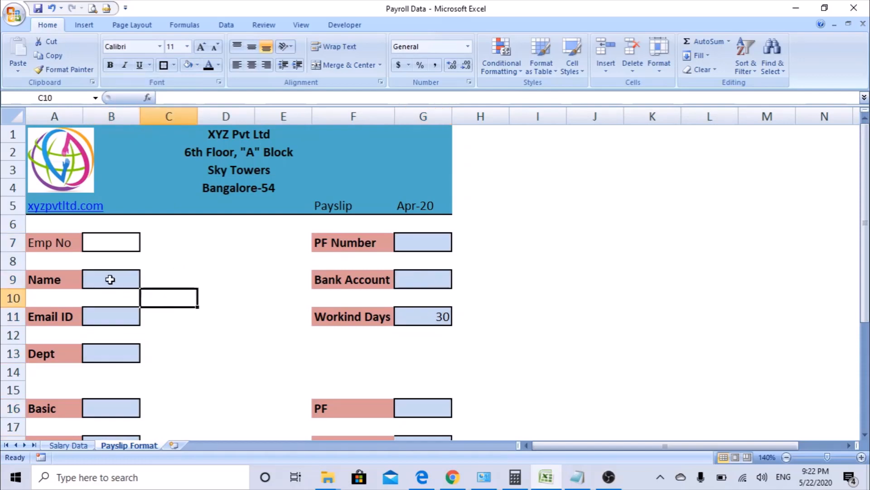
pyautogui.click(65, 73)
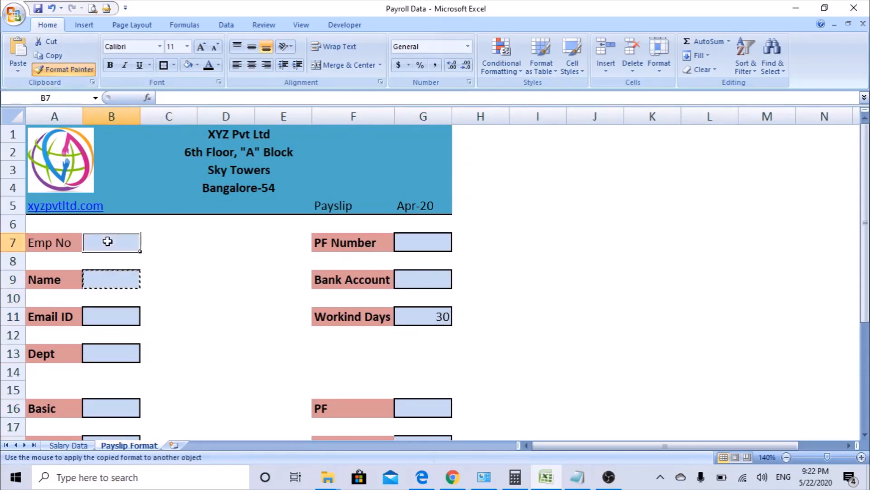
pyautogui.click(111, 241)
pyautogui.scroll(-1, 253, 342)
# Autofit column A to the width of its longest label.
pyautogui.click(253, 341)
pyautogui.scroll(-2, 254, 342)
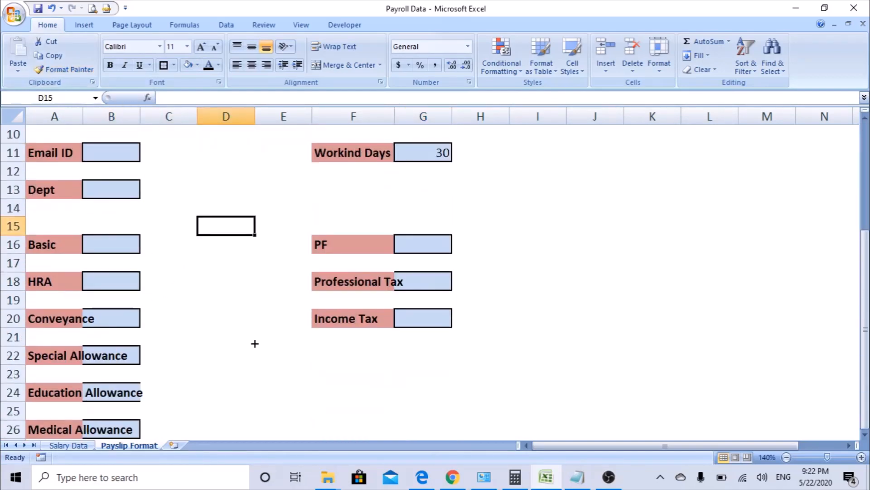
pyautogui.doubleClick(83, 112)
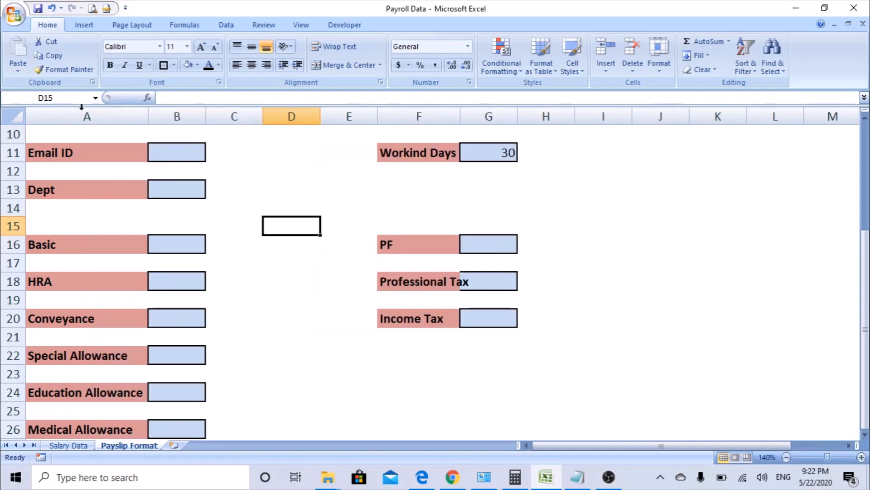
# Review the payslip layout from the company heading down to the last allowance and deduction rows.
pyautogui.scroll(-2, 266, 327)
pyautogui.scroll(5, 266, 328)
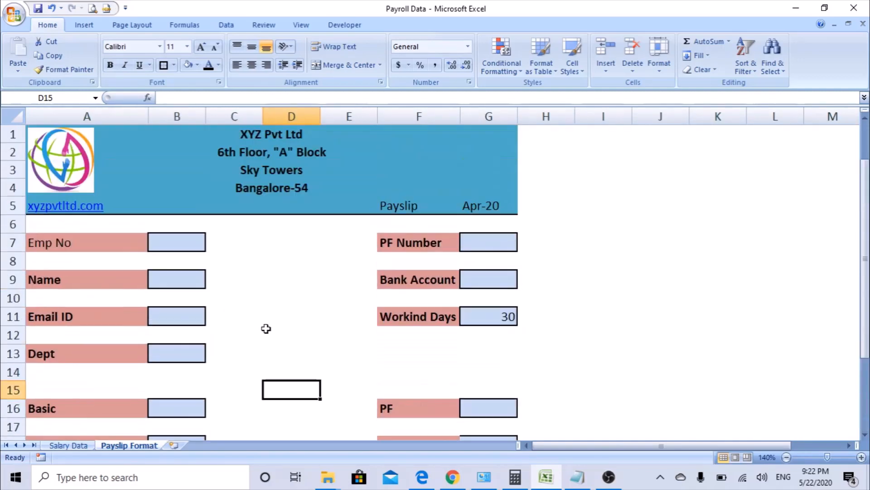
pyautogui.scroll(-3, 265, 328)
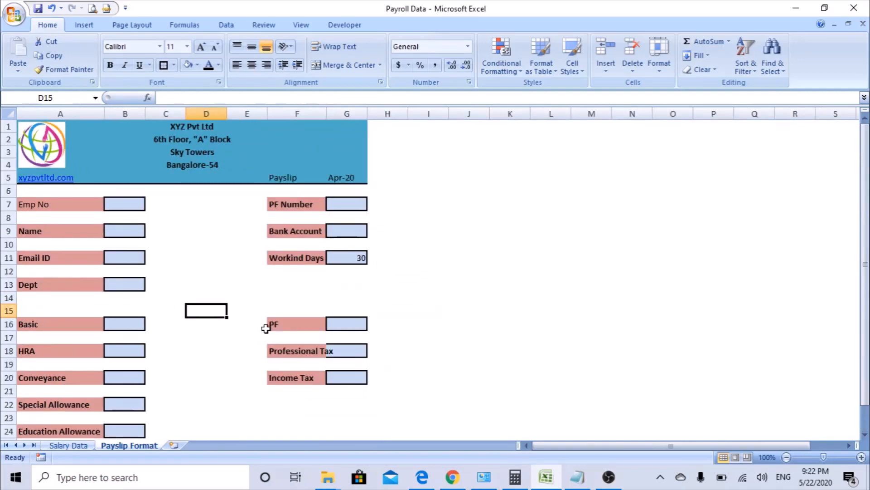
pyautogui.scroll(-1, 266, 328)
pyautogui.scroll(1, 266, 328)
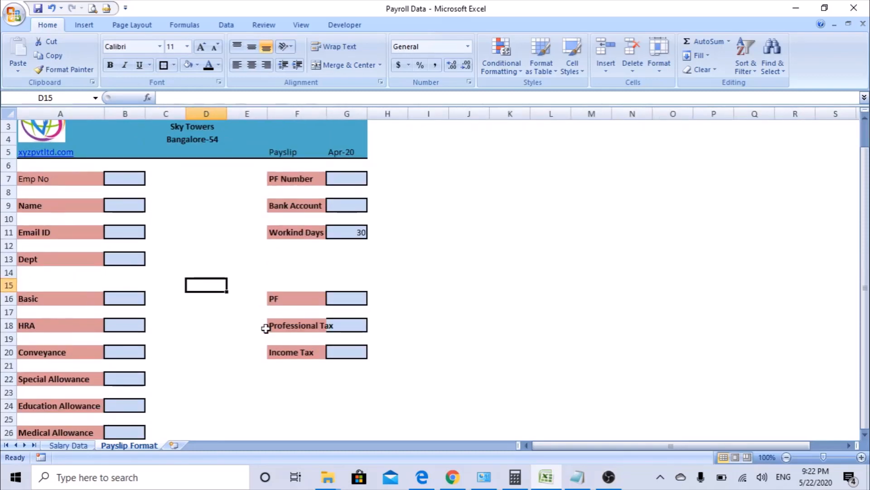
pyautogui.scroll(-1, 266, 328)
pyautogui.scroll(-1, 266, 329)
pyautogui.scroll(3, 266, 328)
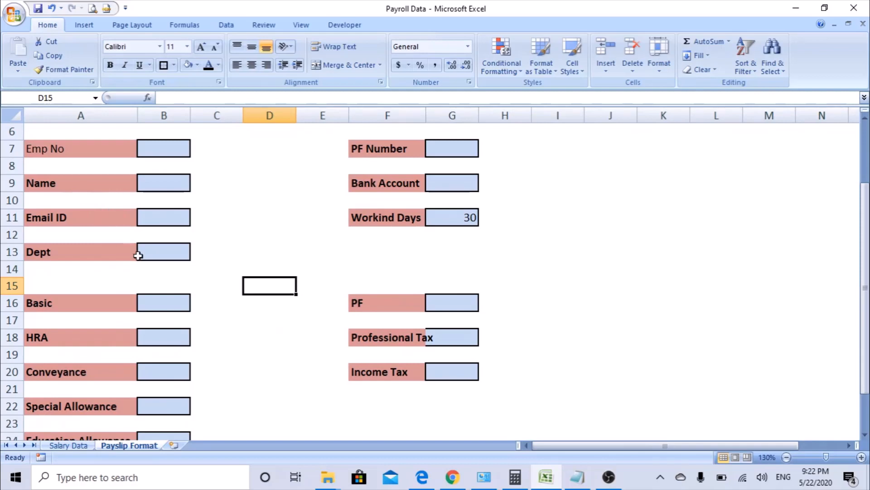
pyautogui.scroll(1, 138, 255)
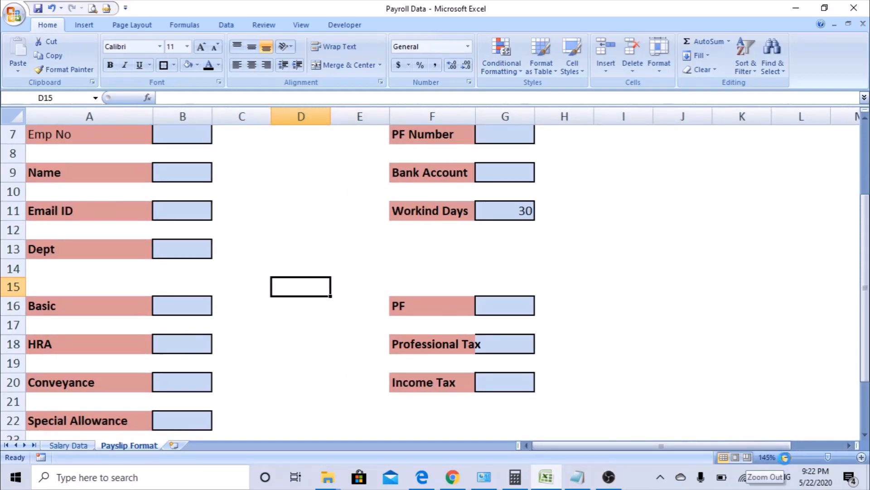
pyautogui.click(787, 457)
pyautogui.scroll(2, 205, 222)
# Copy the formatting of the Name label onto the Emp No label in A7 with Format Painter.
pyautogui.click(87, 278)
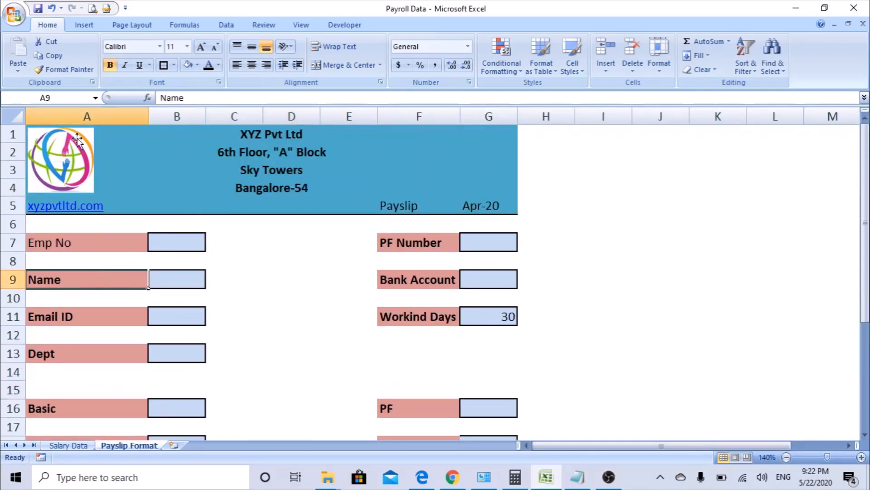
pyautogui.click(61, 70)
pyautogui.click(69, 252)
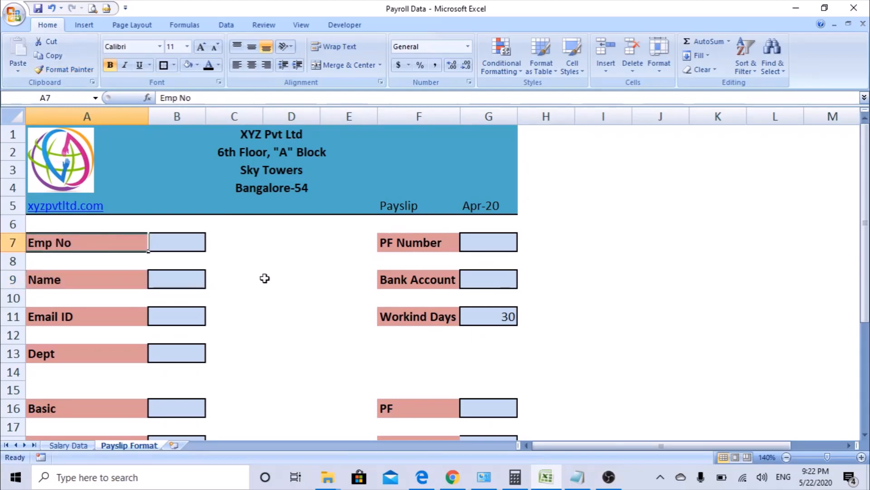
# Insert a blank row at row 15, between the Dept row and the Basic row.
pyautogui.scroll(-2, 248, 392)
pyautogui.scroll(2, 249, 393)
pyautogui.scroll(-3, 78, 358)
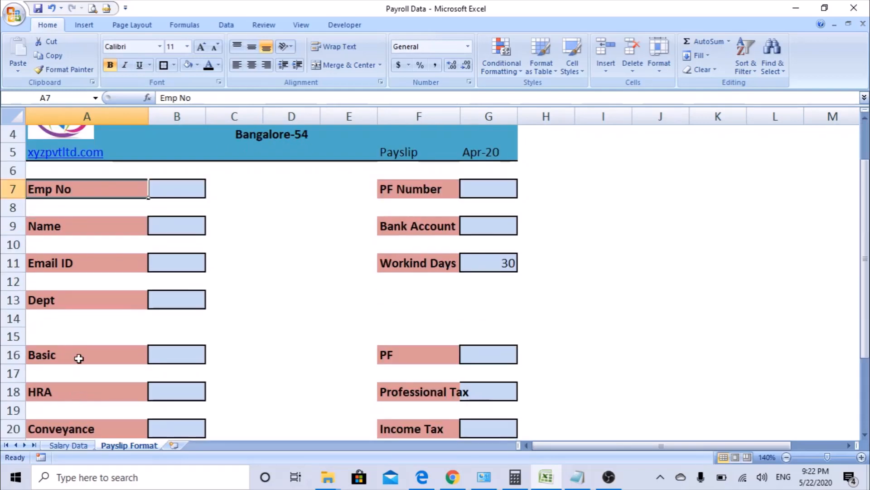
pyautogui.scroll(2, 80, 362)
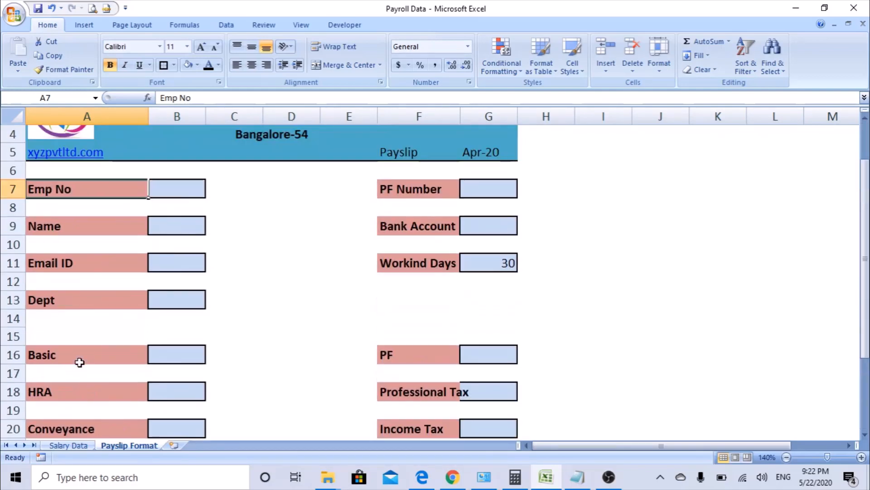
pyautogui.click(63, 325)
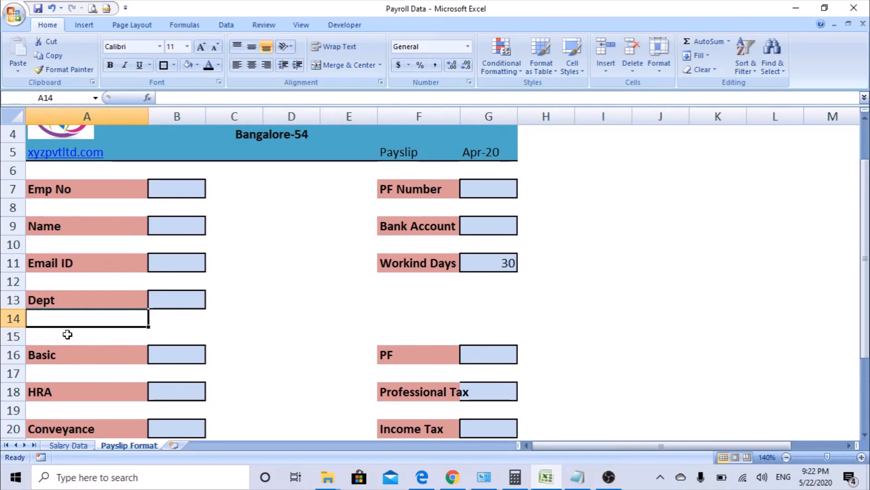
pyautogui.click(67, 335)
pyautogui.click(23, 338)
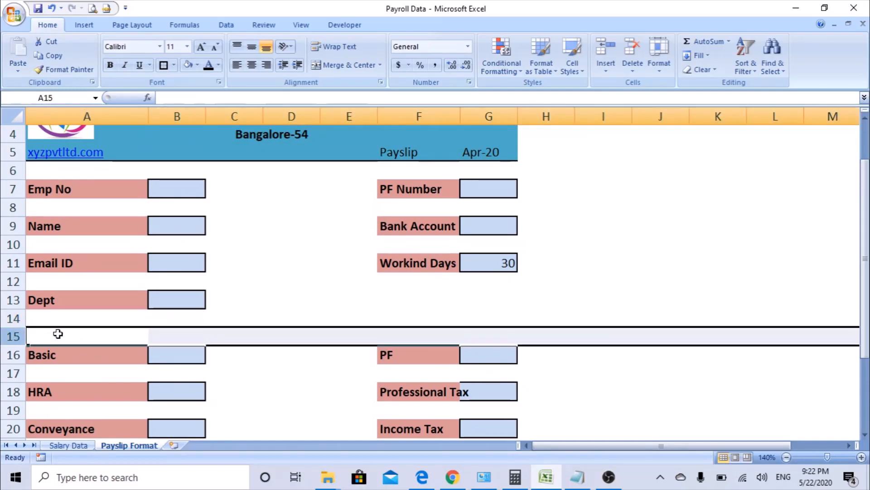
pyautogui.rightClick(61, 333)
pyautogui.click(94, 238)
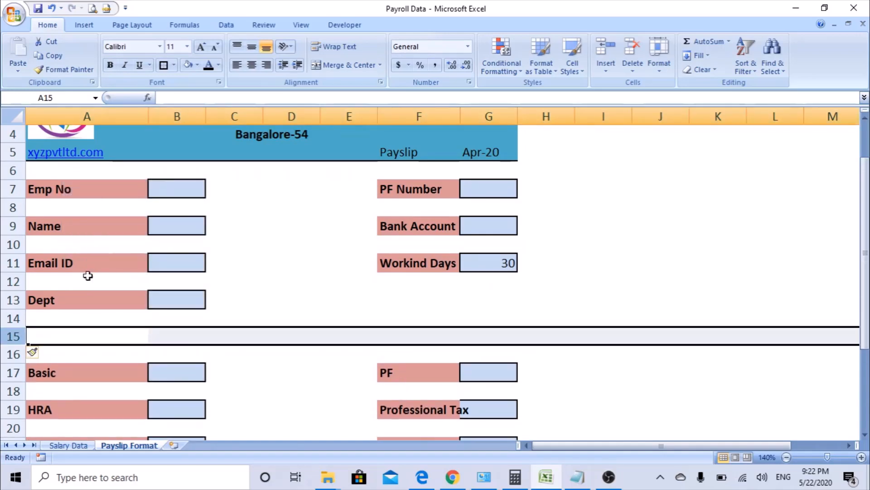
# Apply a thick bottom border to A15:G15 to separate the employee details from the earnings and deductions.
pyautogui.click(59, 334)
pyautogui.moveTo(60, 334); pyautogui.dragTo(494, 334)
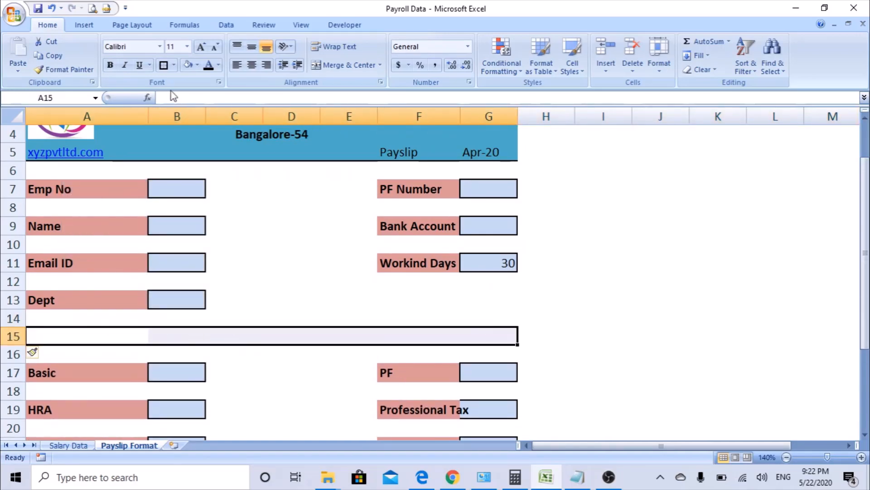
pyautogui.click(174, 65)
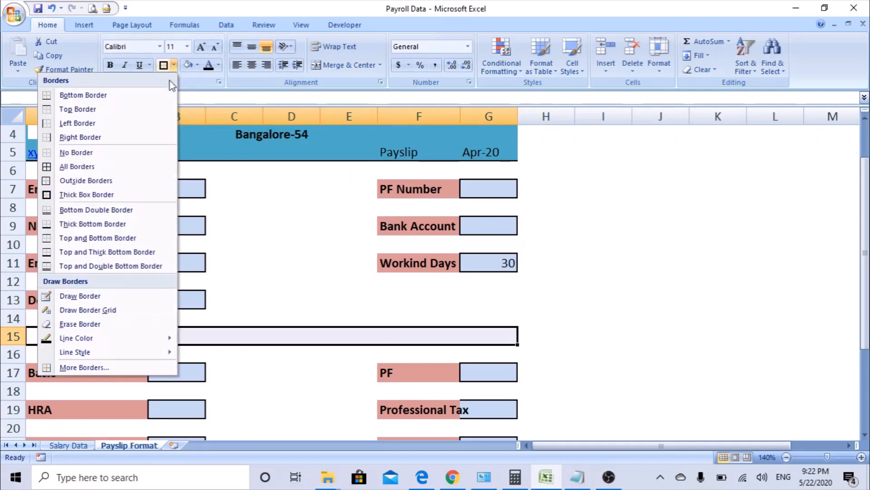
pyautogui.click(87, 225)
pyautogui.click(399, 299)
# Enter the label "Gross Monthly Amount" in A30, below the Medical Allowance row.
pyautogui.scroll(-1, 453, 381)
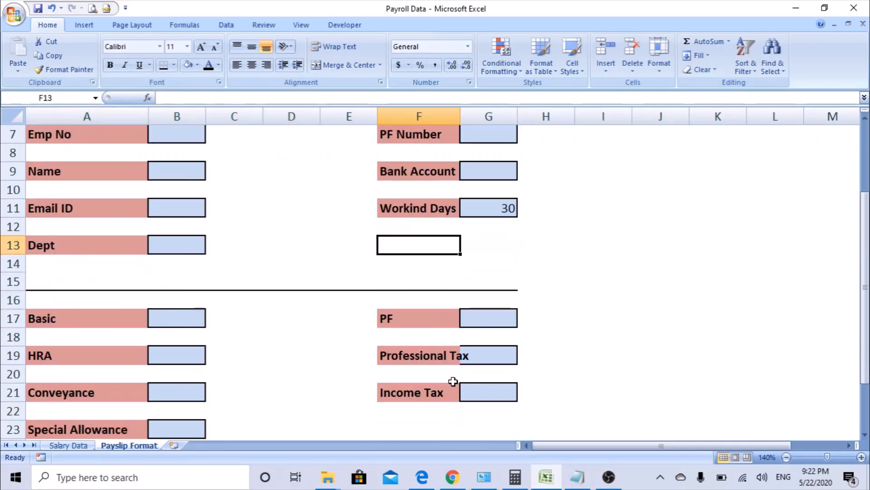
pyautogui.scroll(-3, 453, 381)
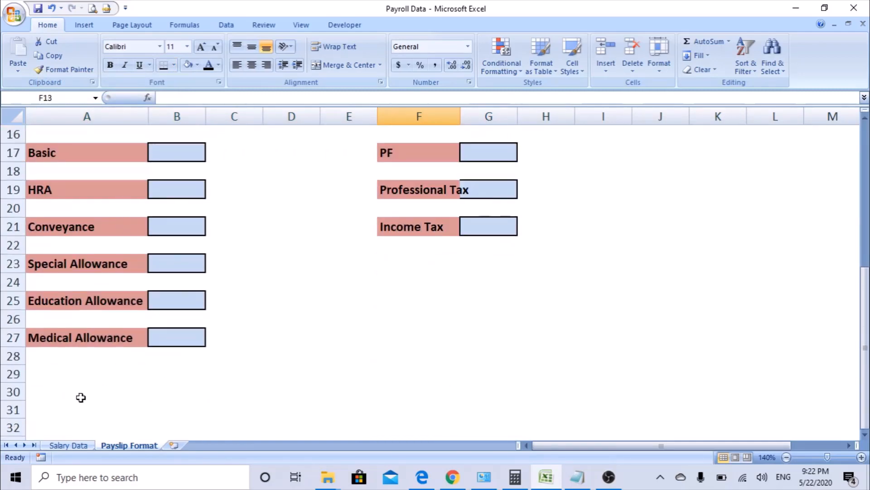
pyautogui.click(56, 375)
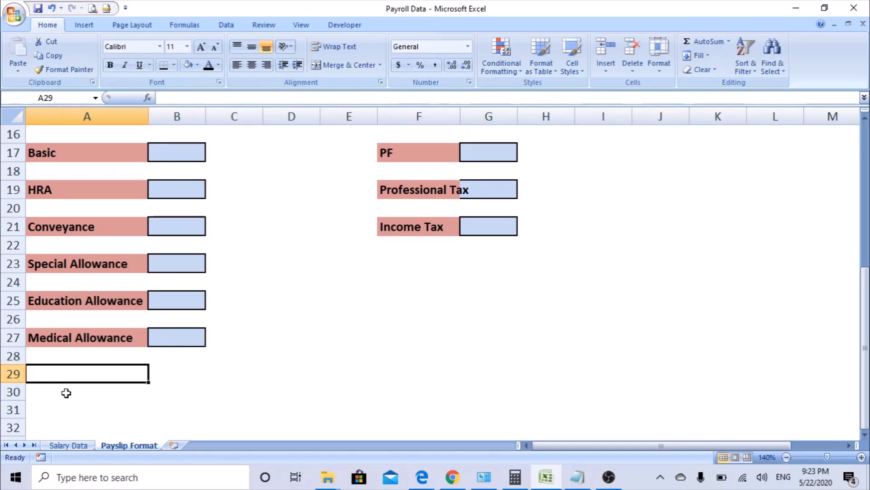
pyautogui.click(66, 392)
pyautogui.write('G')
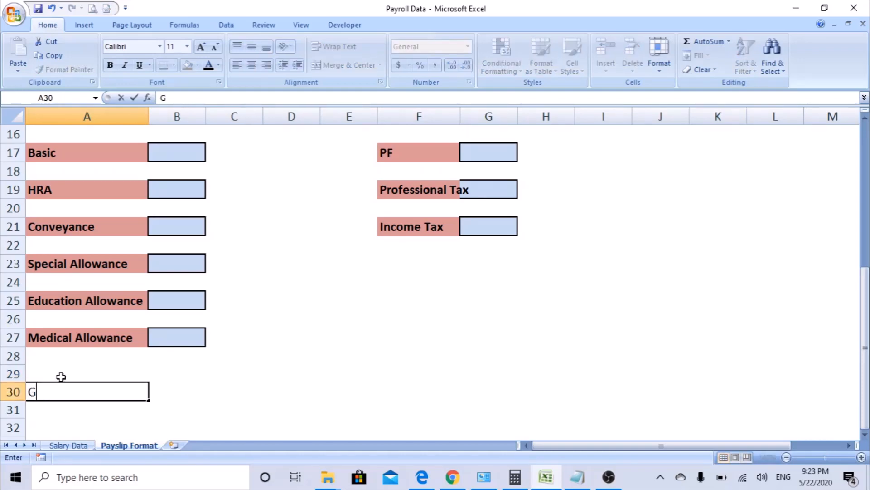
pyautogui.write('ross Monthly ')
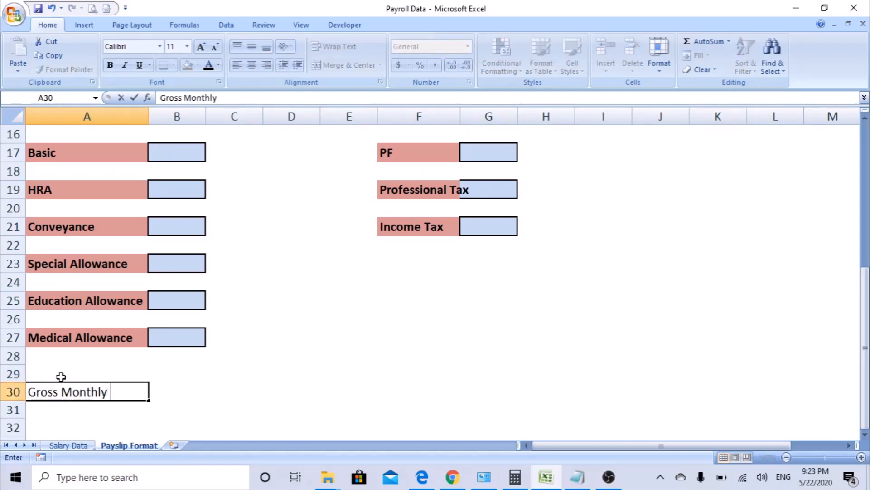
pyautogui.write('aMOUNT')
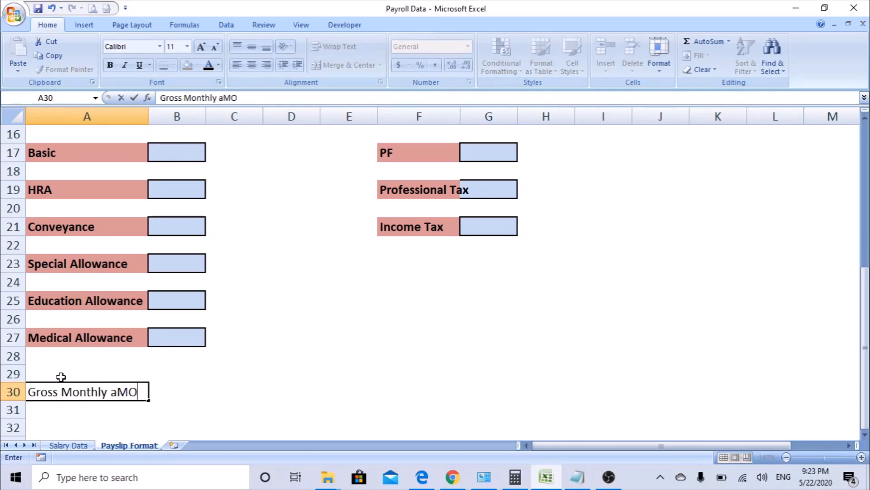
pyautogui.press('Tab')
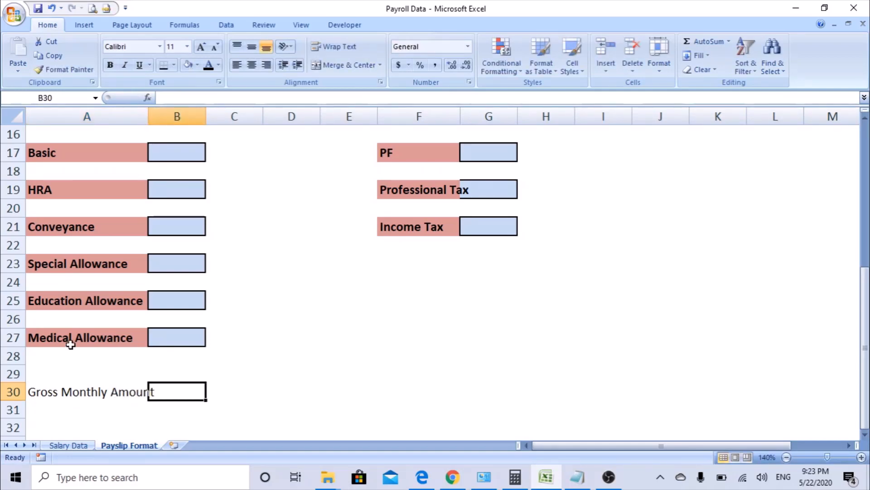
# Copy the Medical Allowance label and value formatting onto A30:B30 with Format Painter and autofit column A.
pyautogui.moveTo(70, 345); pyautogui.dragTo(157, 336)
pyautogui.click(66, 69)
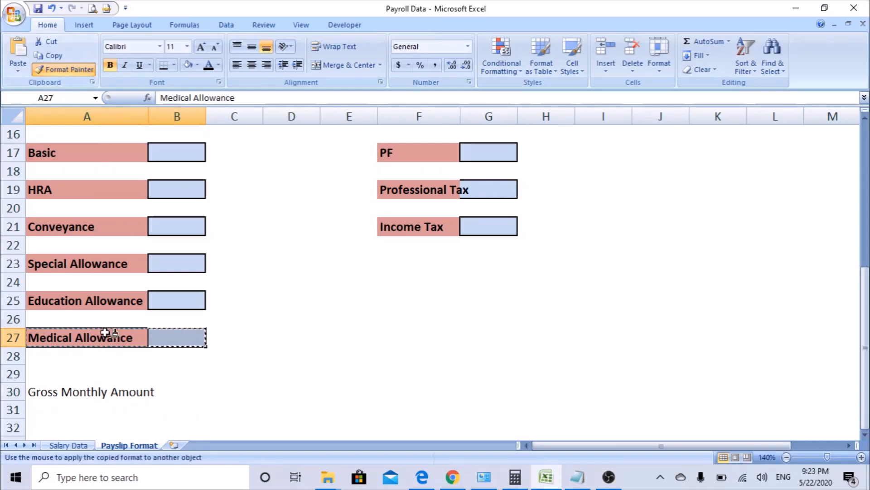
pyautogui.moveTo(82, 391); pyautogui.dragTo(181, 392)
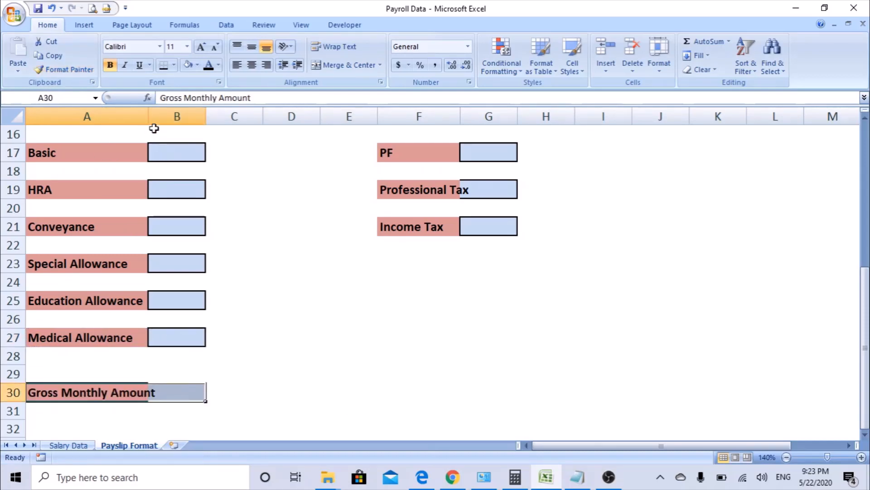
pyautogui.doubleClick(149, 114)
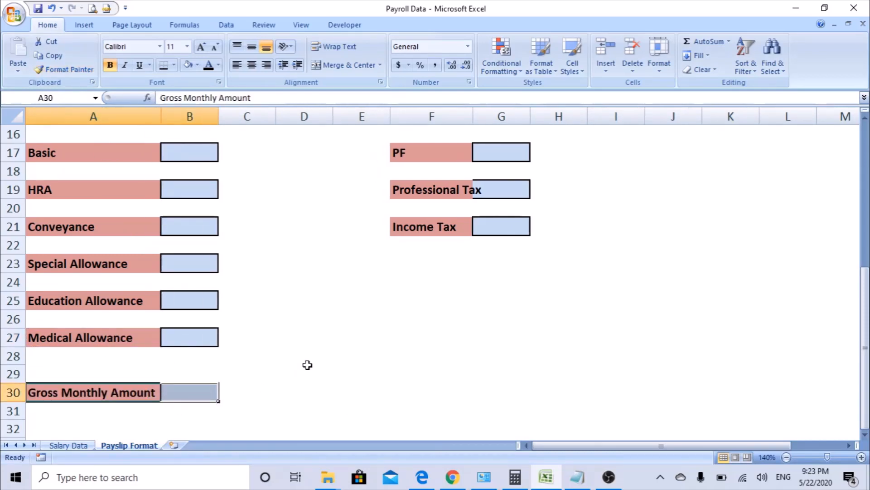
# Enter the label "Total Deduction" in F30, on the Gross Monthly Amount row.
pyautogui.click(398, 390)
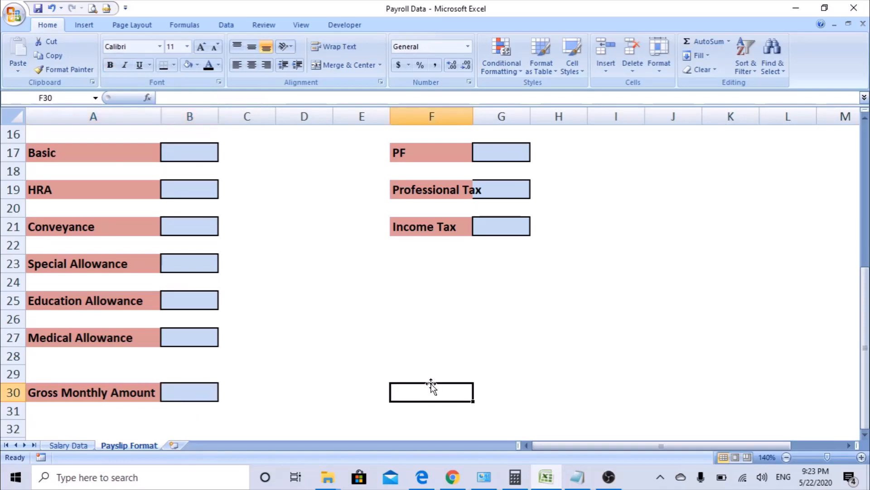
pyautogui.write('Total D')
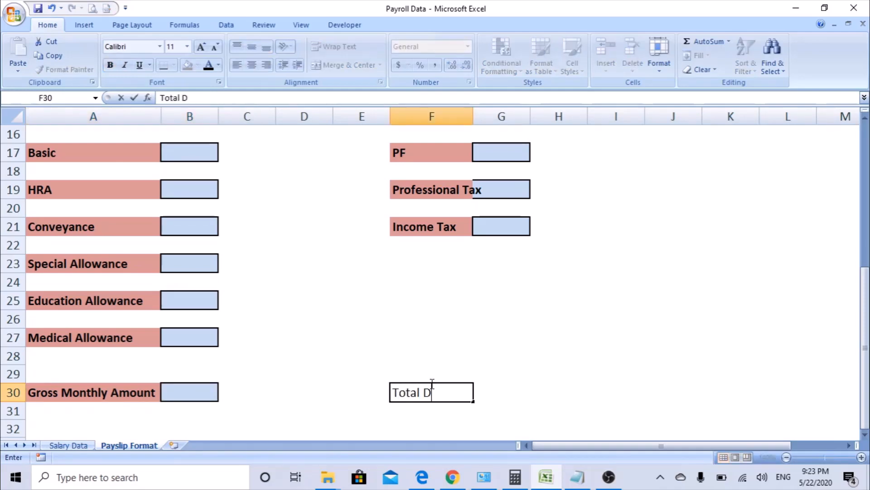
pyautogui.write('eduction')
pyautogui.press('Tab')
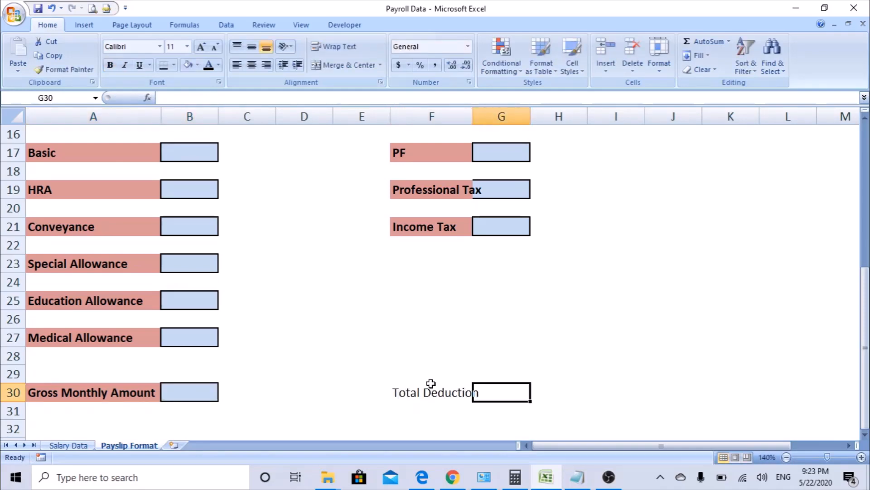
# Copy the Income Tax label and value formatting onto F30:G30 with Format Painter and autofit column F.
pyautogui.moveTo(450, 229); pyautogui.dragTo(485, 229)
pyautogui.click(64, 69)
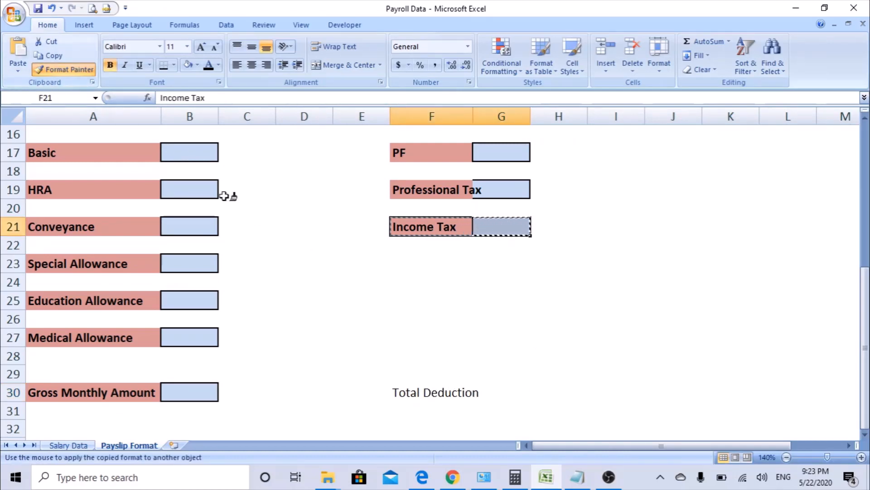
pyautogui.moveTo(424, 395); pyautogui.dragTo(494, 385)
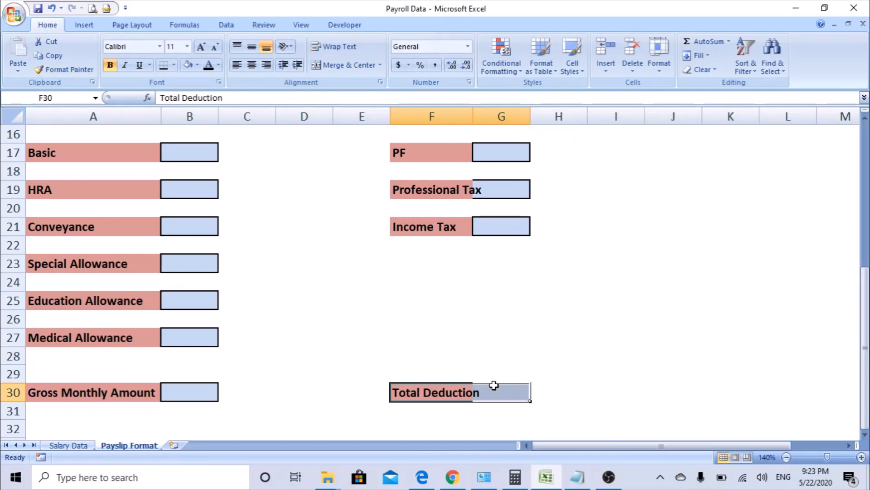
pyautogui.doubleClick(473, 113)
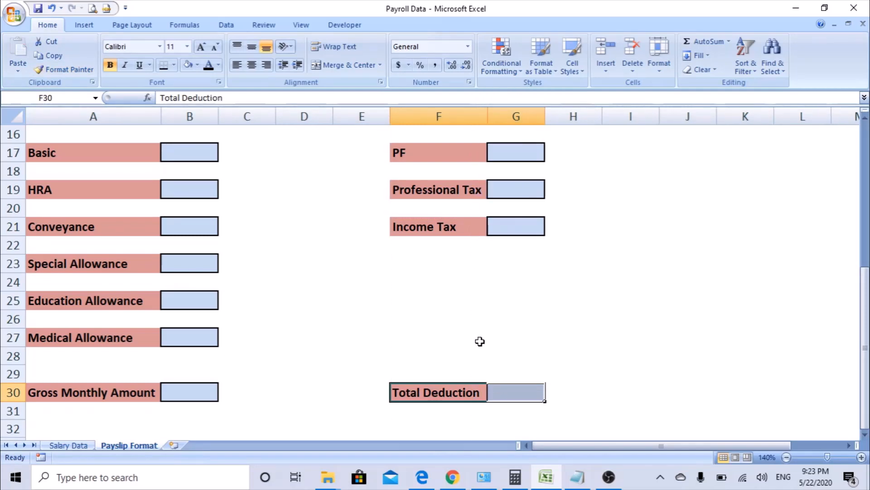
# Enter the label "Net Monthly Amount" in E32, two rows below Total Deduction.
pyautogui.scroll(-2, 480, 341)
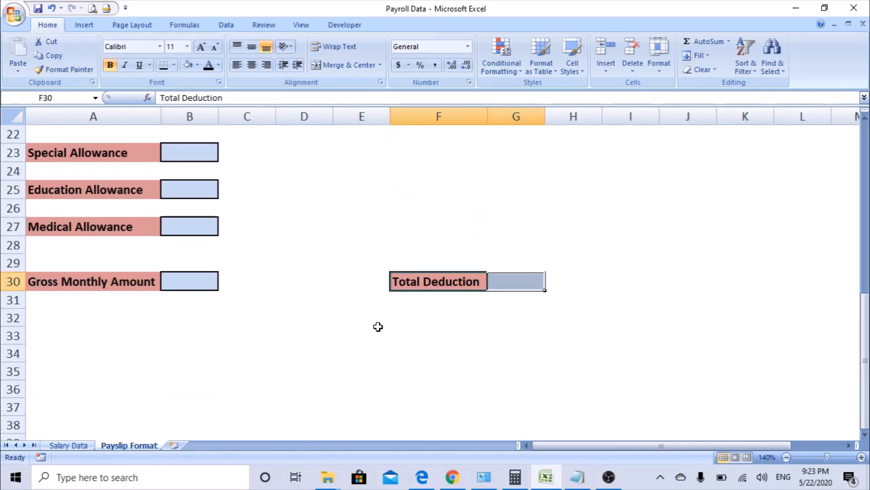
pyautogui.click(378, 329)
pyautogui.click(389, 321)
pyautogui.click(397, 323)
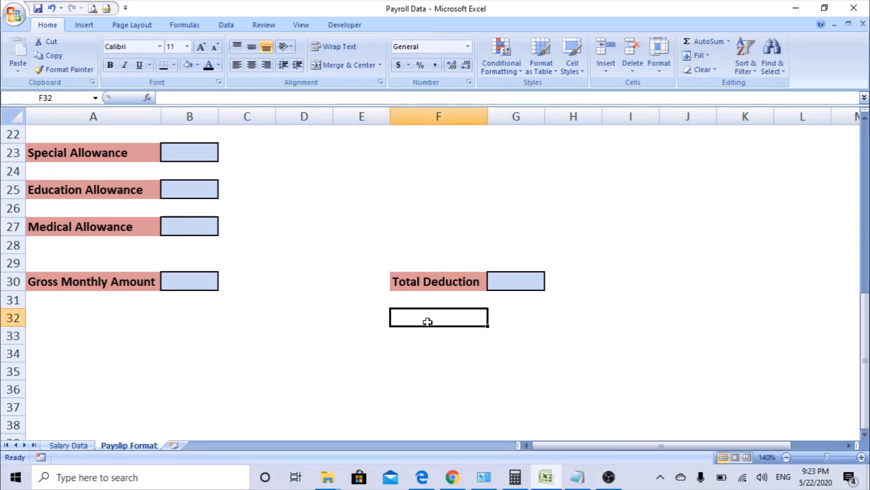
pyautogui.click(369, 322)
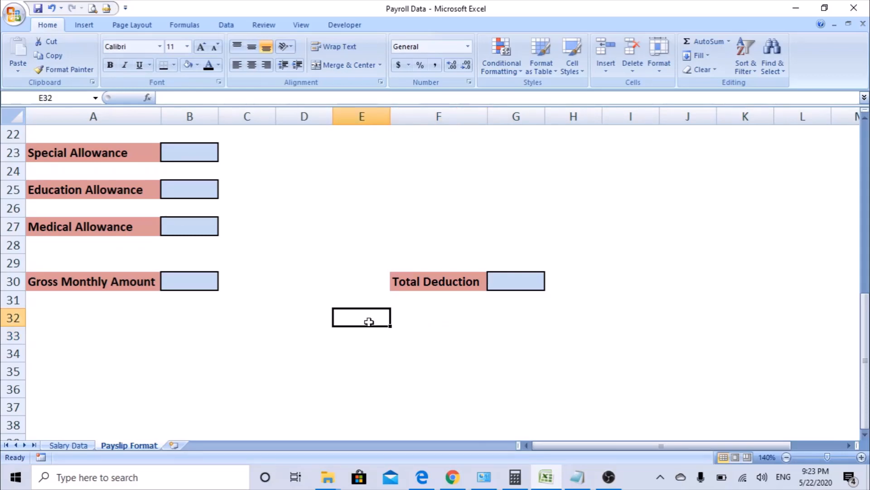
pyautogui.write('Net Monthly ')
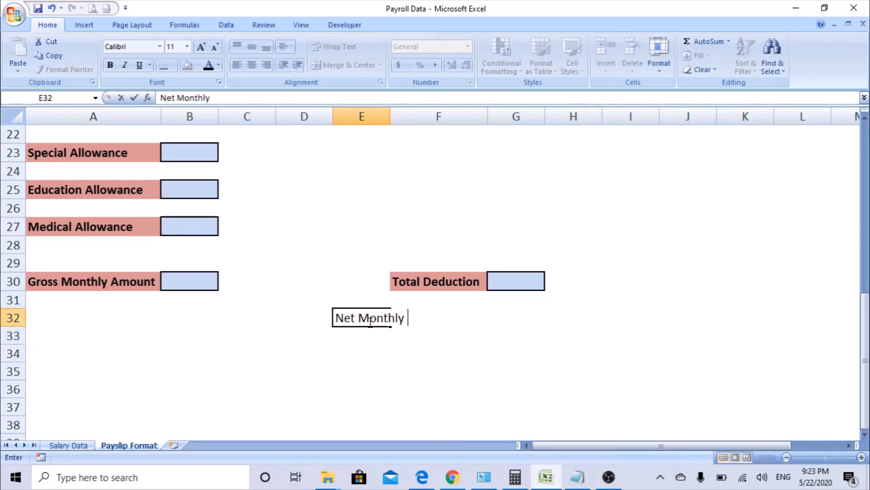
pyautogui.write('Amount')
pyautogui.press('Tab')
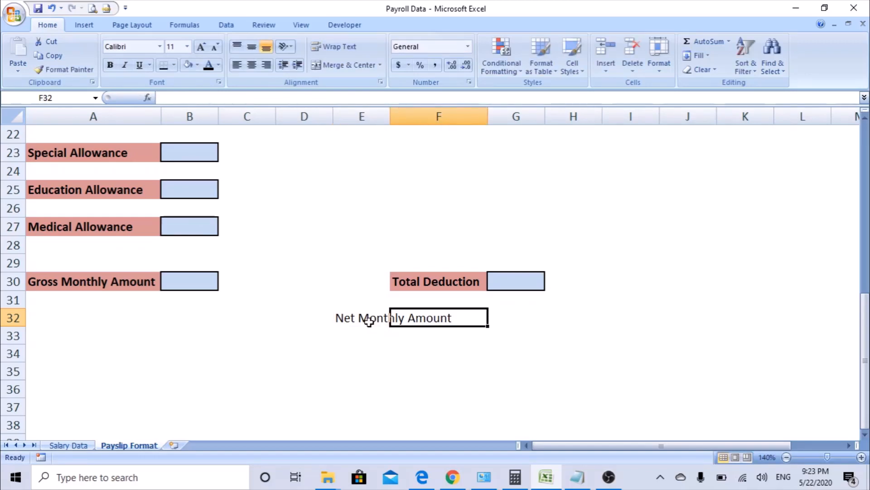
# Copy the Total Deduction label formatting onto E32 and its value cell formatting onto G32 with Format Painter.
pyautogui.click(444, 283)
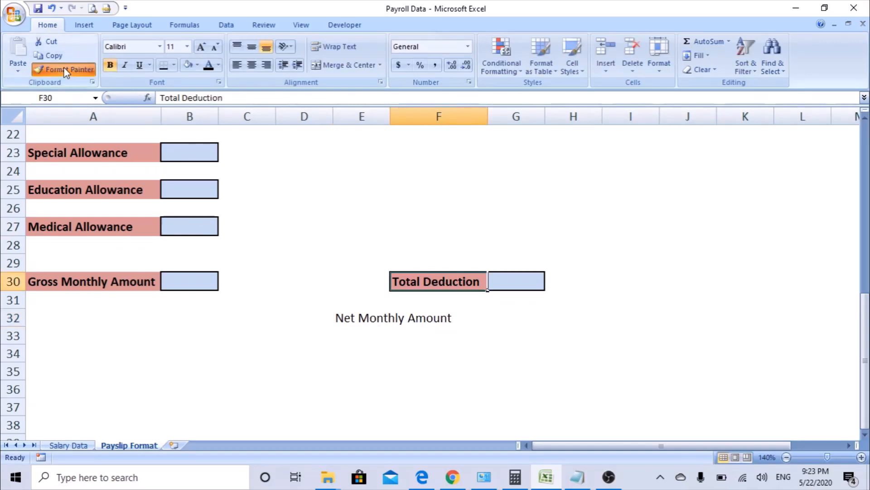
pyautogui.click(68, 69)
pyautogui.click(356, 318)
pyautogui.click(501, 277)
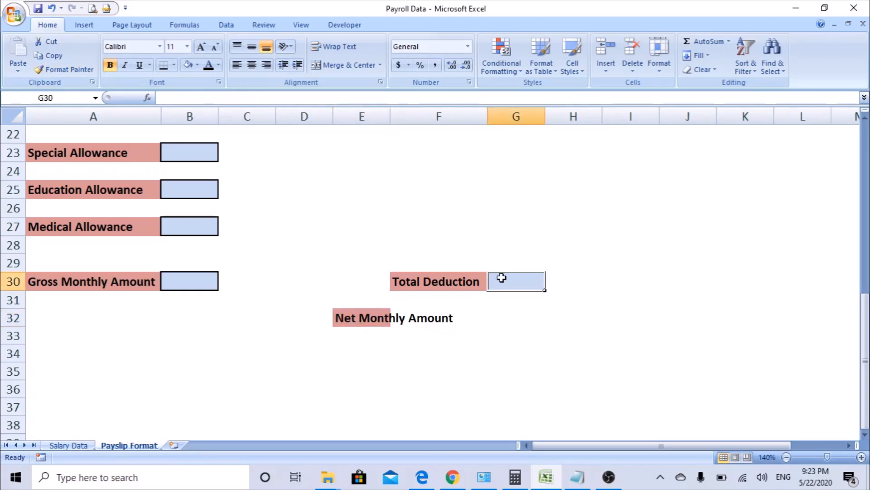
pyautogui.click(68, 69)
pyautogui.click(514, 317)
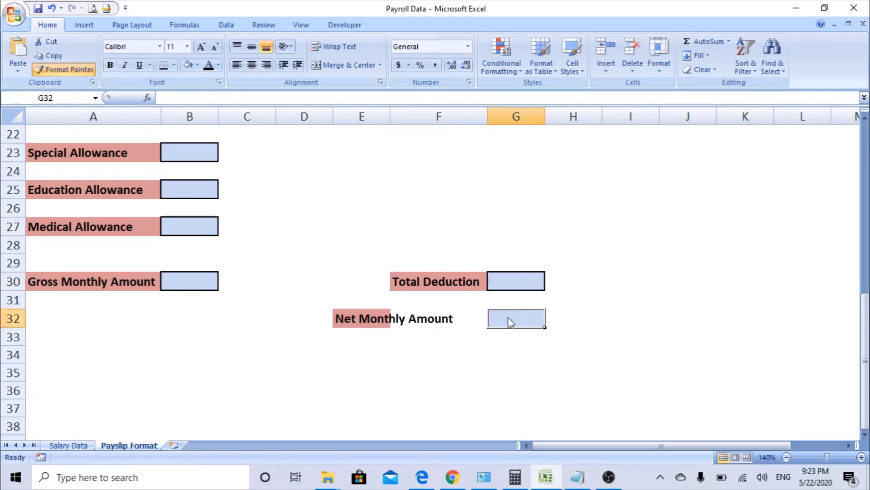
# Merge and center the Net Monthly Amount label across E32:F32.
pyautogui.click(414, 323)
pyautogui.click(369, 339)
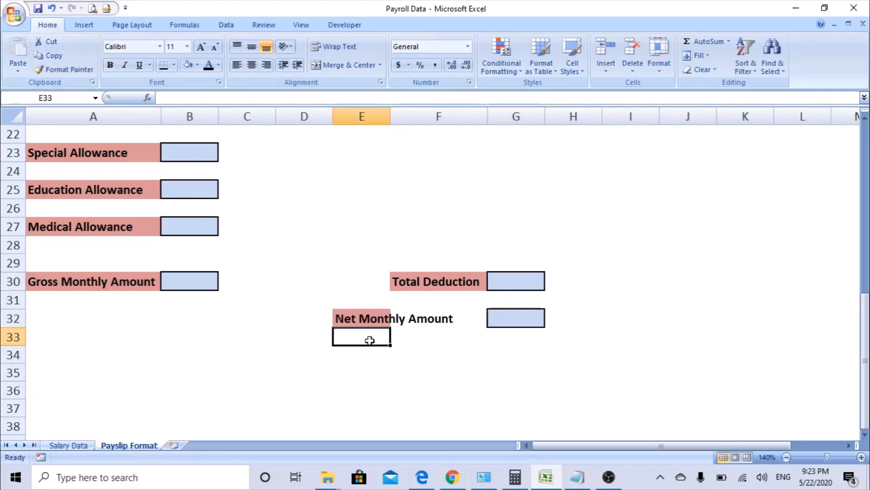
pyautogui.moveTo(360, 319); pyautogui.dragTo(420, 319)
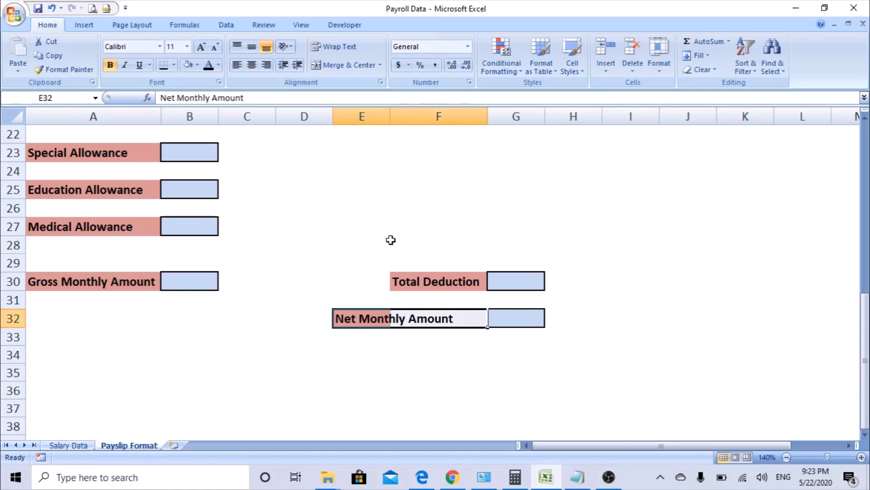
pyautogui.click(352, 63)
pyautogui.click(453, 359)
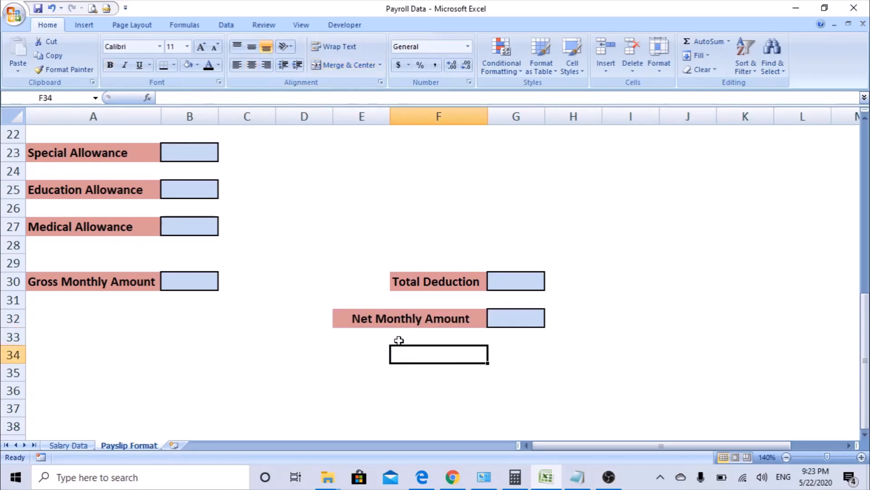
pyautogui.scroll(4, 369, 357)
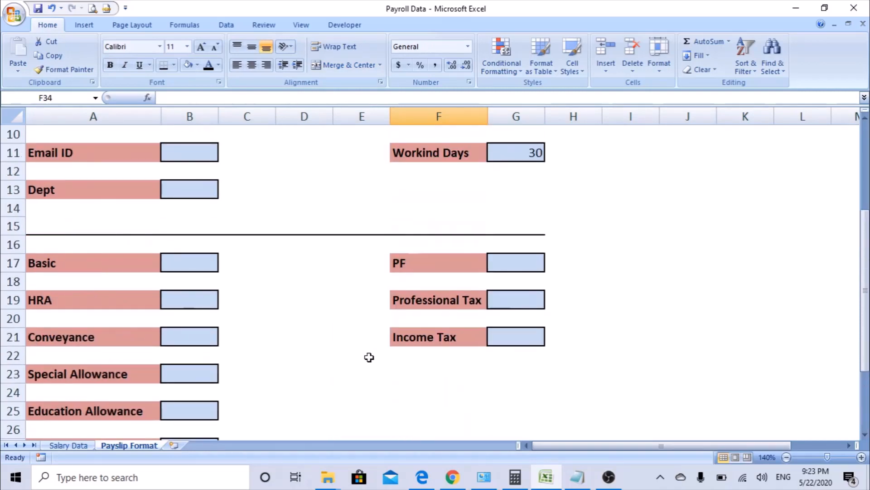
# Enter the labels "HR Department" in A37 and "Date" in A38, below the Net Monthly Amount section.
pyautogui.scroll(3, 370, 357)
pyautogui.scroll(-3, 369, 357)
pyautogui.scroll(3, 370, 357)
pyautogui.scroll(-5, 370, 357)
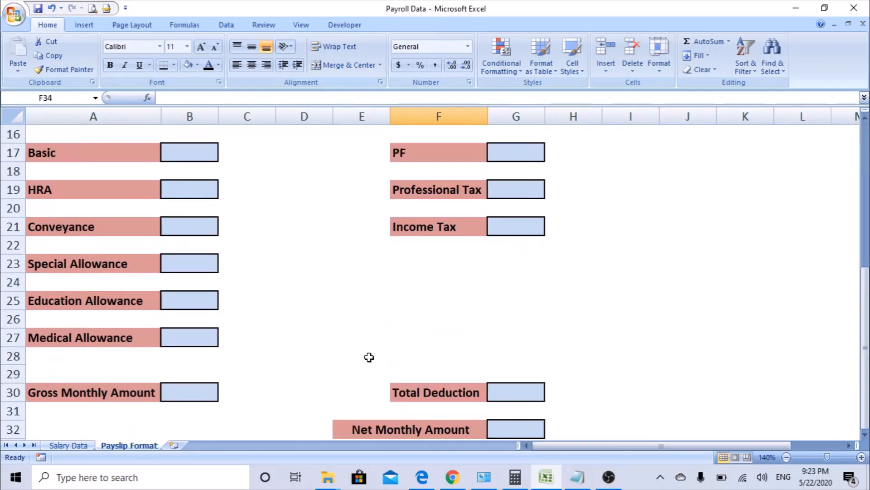
pyautogui.scroll(-3, 369, 358)
pyautogui.click(67, 340)
pyautogui.click(69, 350)
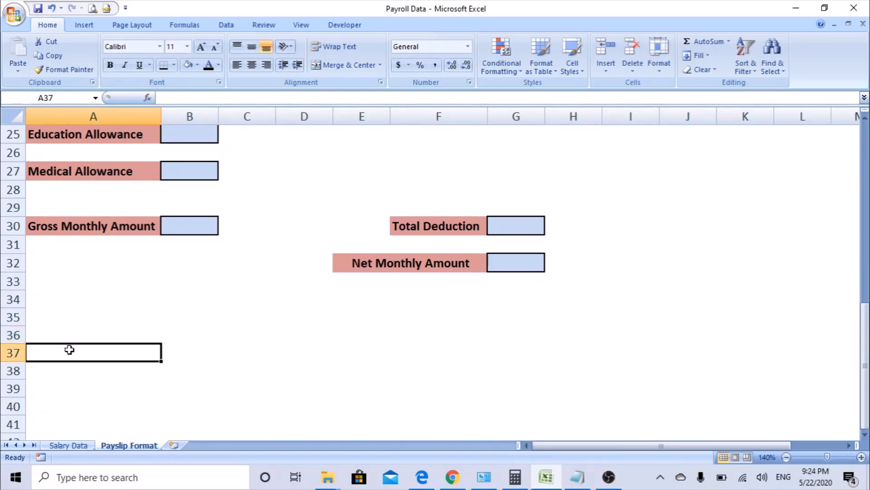
pyautogui.write('HR')
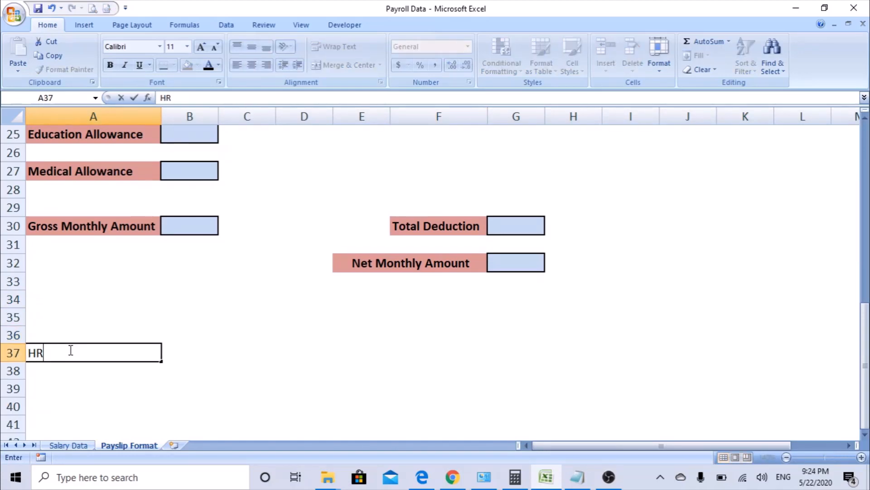
pyautogui.write(' Department')
pyautogui.press('Return')
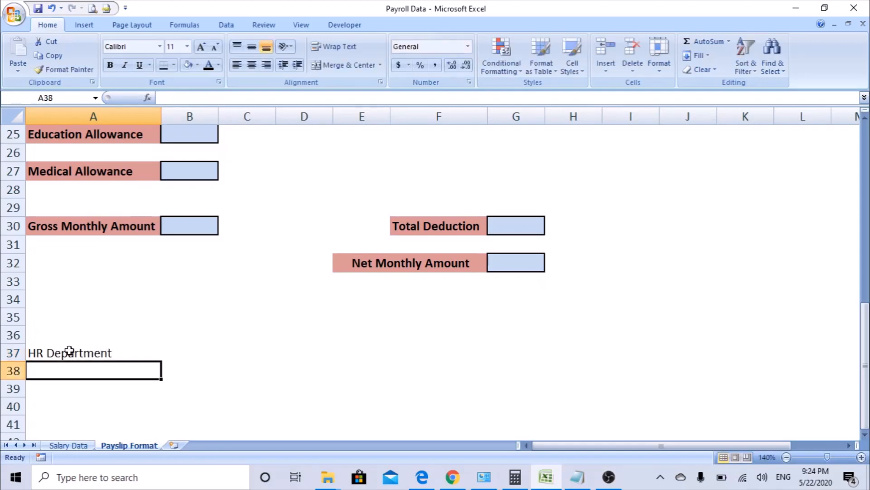
pyautogui.write('Date')
pyautogui.press('Return')
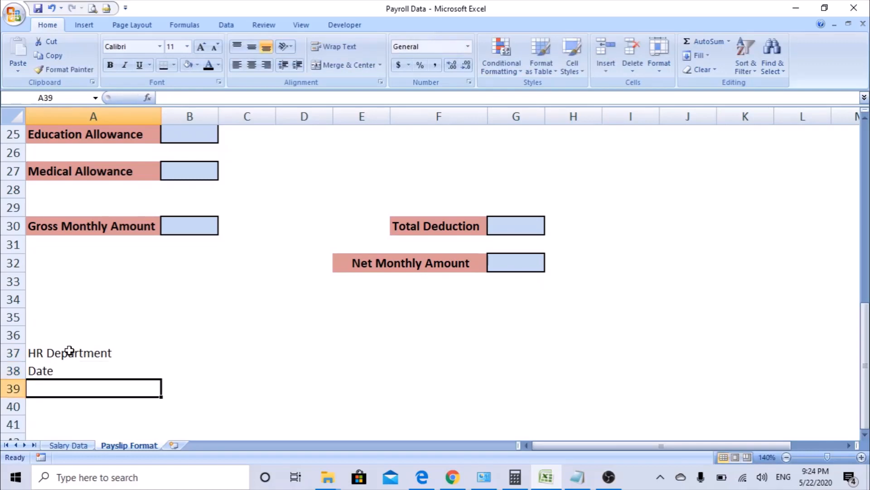
# Apply a thick box border around the whole payslip, from A1 to G38.
pyautogui.click(69, 352)
pyautogui.scroll(1, 70, 350)
pyautogui.scroll(7, 70, 350)
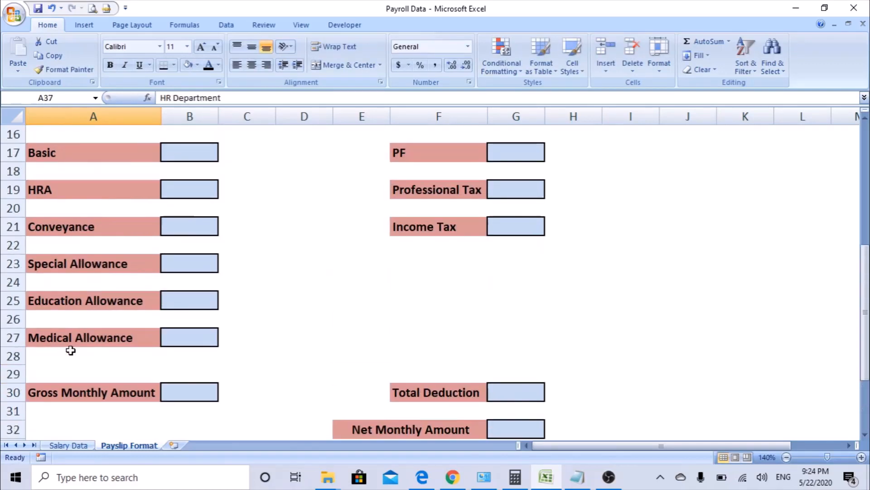
pyautogui.scroll(-7, 70, 350)
pyautogui.scroll(4, 391, 325)
pyautogui.scroll(3, 391, 324)
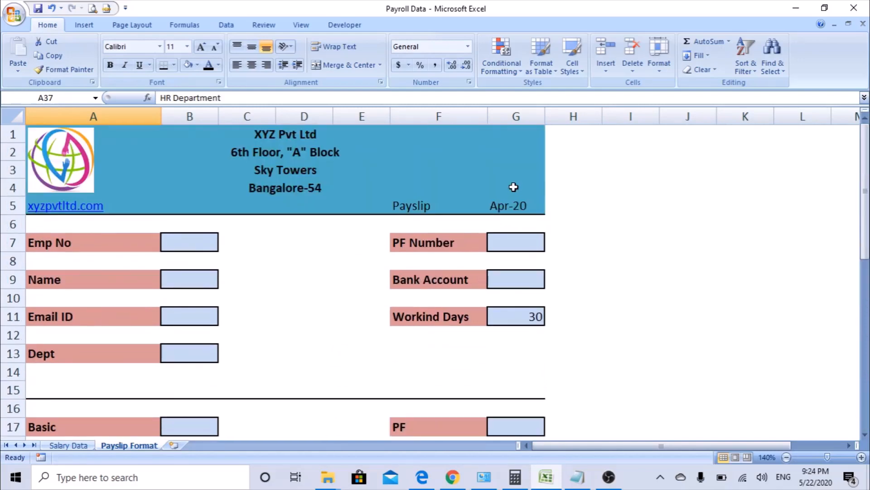
pyautogui.click(518, 136)
pyautogui.scroll(-11, 517, 145)
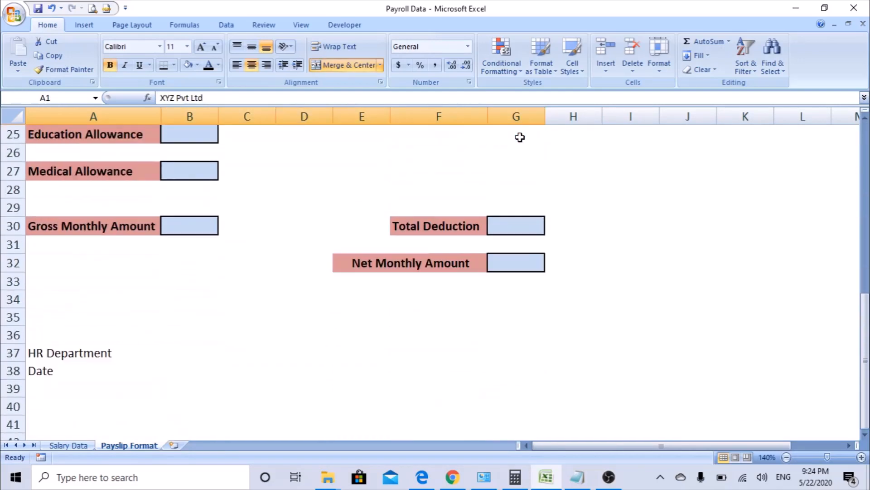
pyautogui.scroll(11, 520, 208)
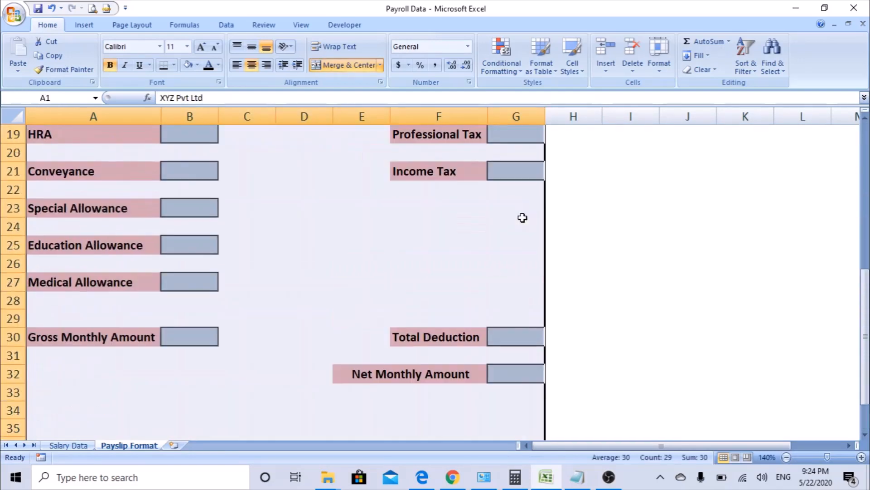
pyautogui.click(172, 67)
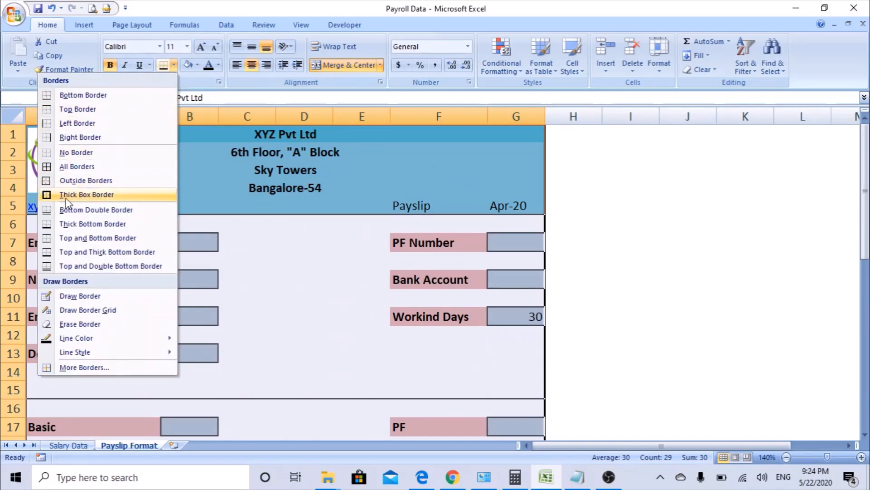
pyautogui.click(71, 195)
pyautogui.click(247, 298)
pyautogui.scroll(-3, 528, 278)
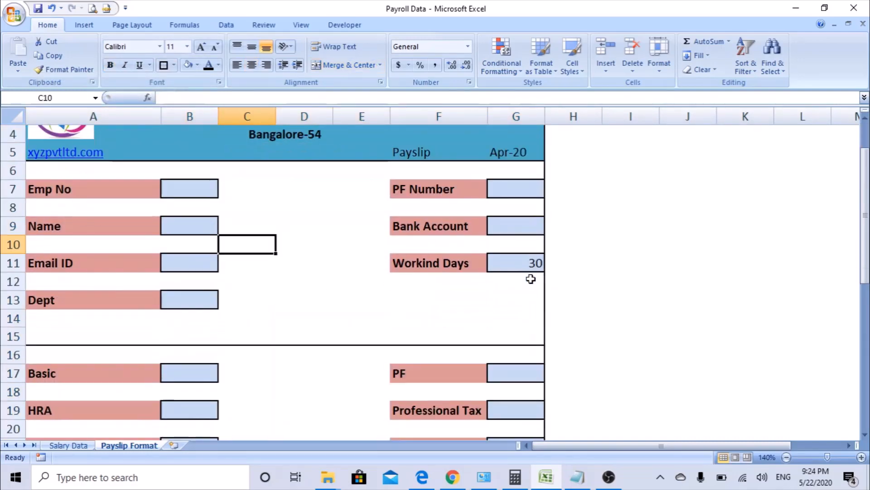
pyautogui.scroll(-4, 530, 278)
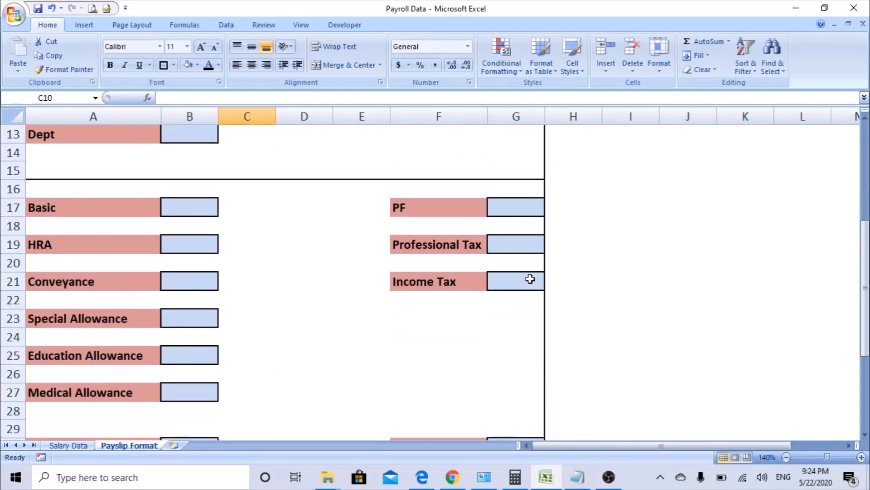
pyautogui.scroll(-1, 529, 279)
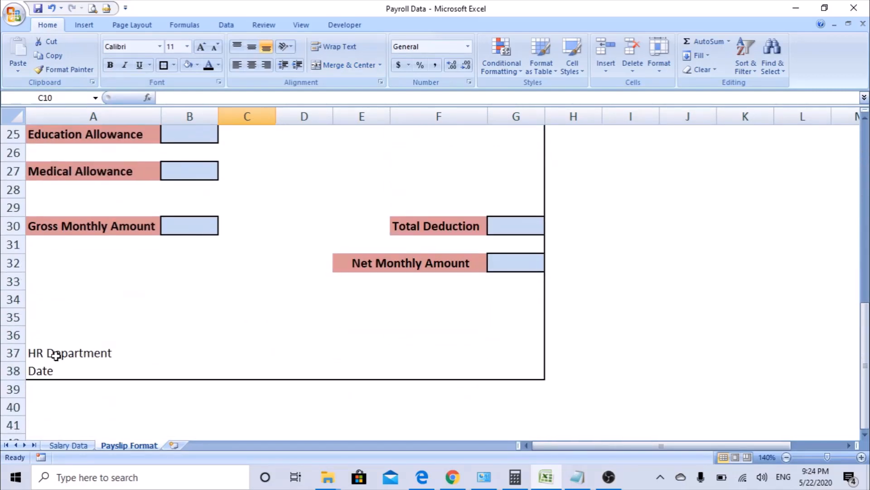
# Make the HR Department and Date labels in A37:A38 bold.
pyautogui.moveTo(54, 356); pyautogui.dragTo(54, 369)
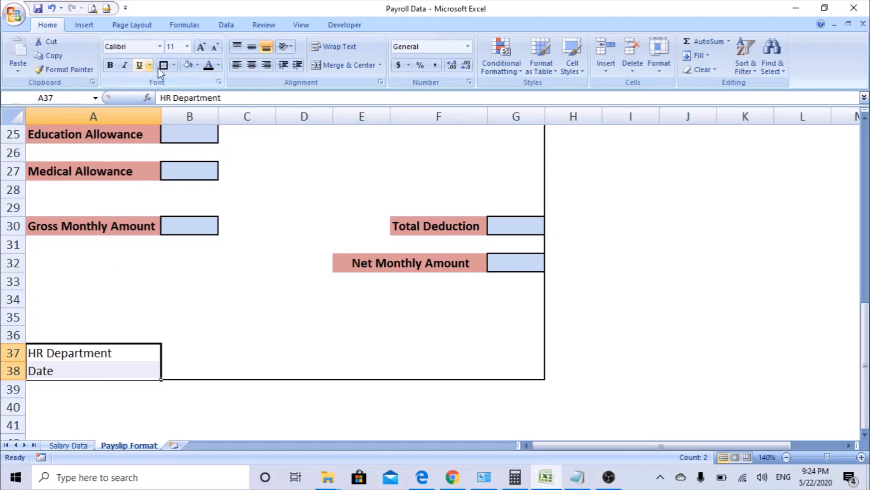
pyautogui.click(110, 66)
pyautogui.click(171, 264)
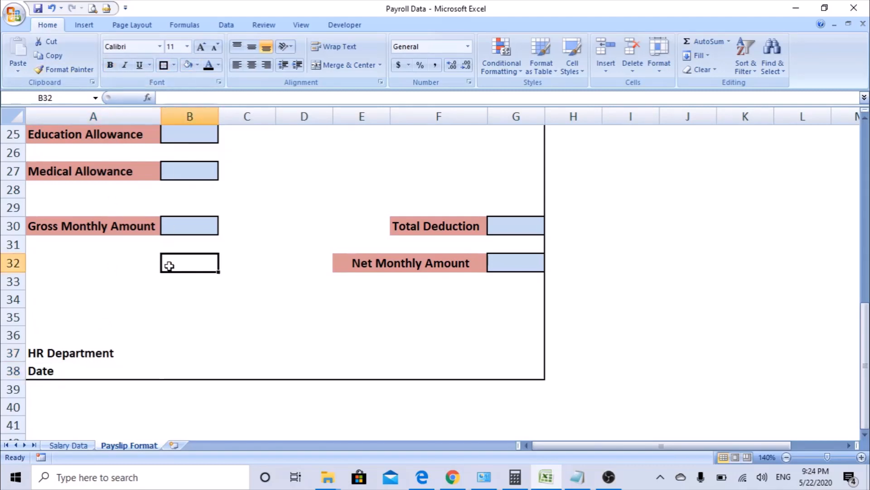
# Examine the payslip's page layout in Print Preview, both enlarged and as a full page, and close the preview.
pyautogui.scroll(8, 169, 265)
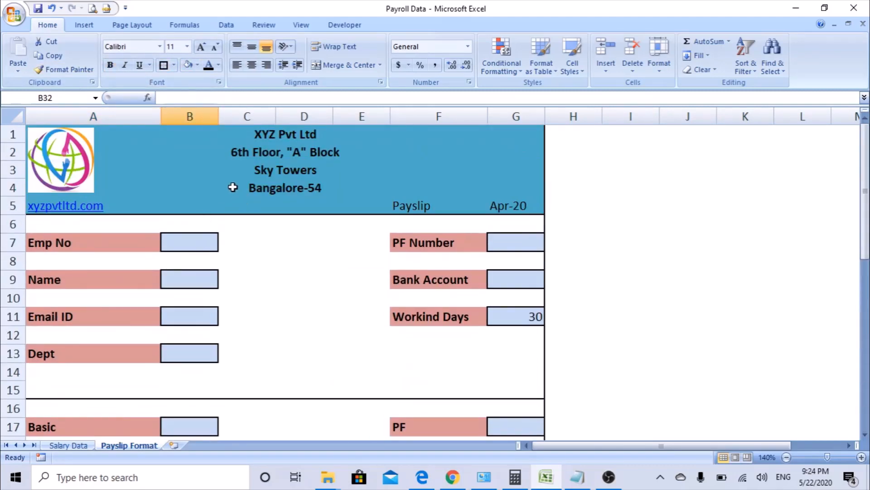
pyautogui.click(11, 23)
pyautogui.moveTo(50, 161)
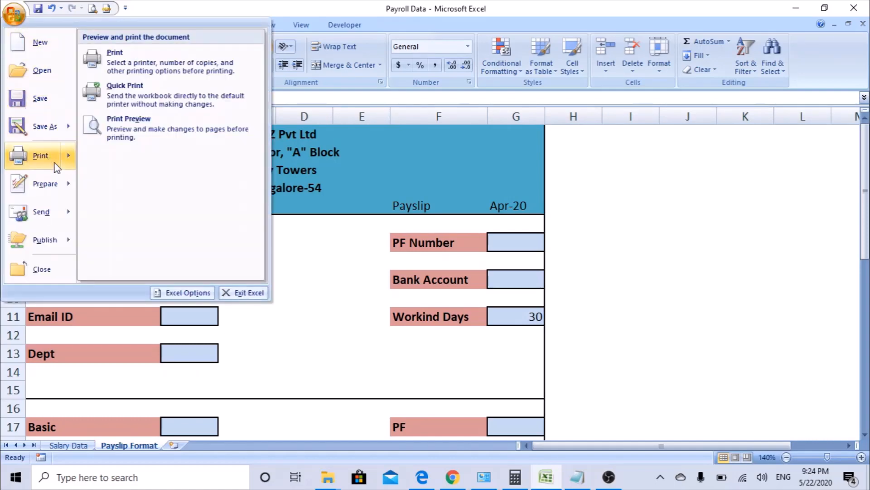
pyautogui.click(122, 132)
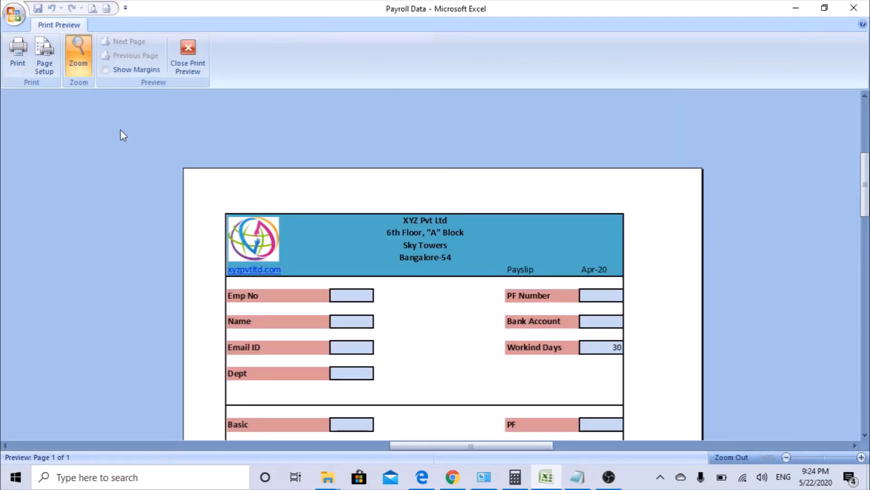
pyautogui.scroll(-6, 289, 214)
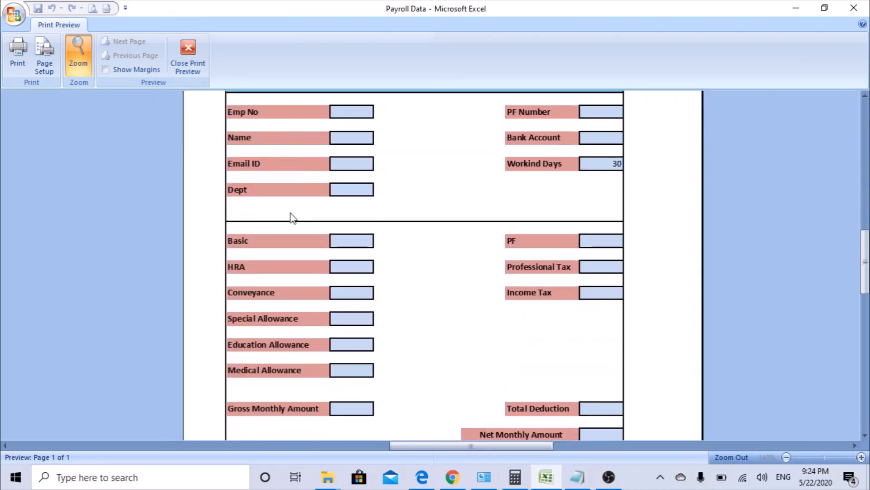
pyautogui.click(290, 213)
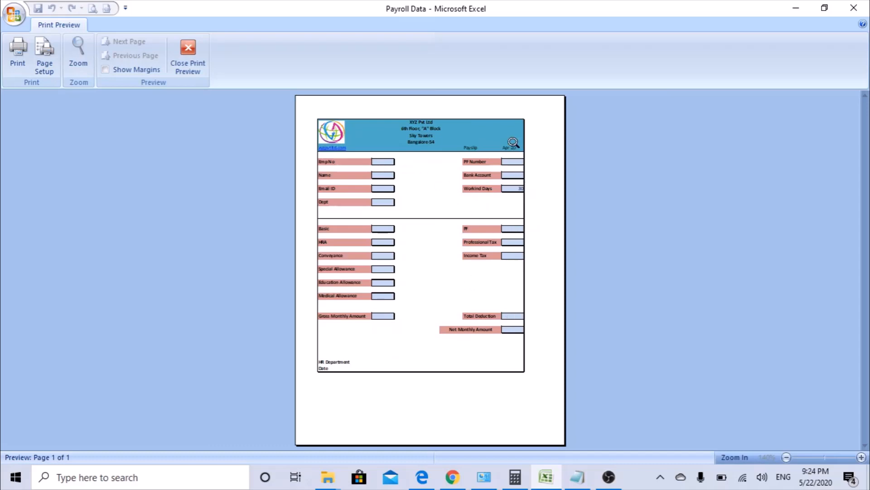
pyautogui.click(393, 325)
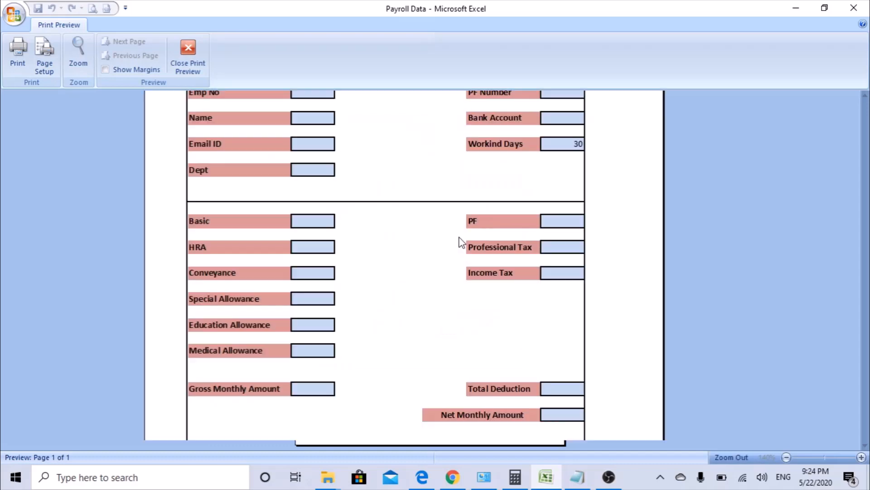
pyautogui.scroll(3, 460, 171)
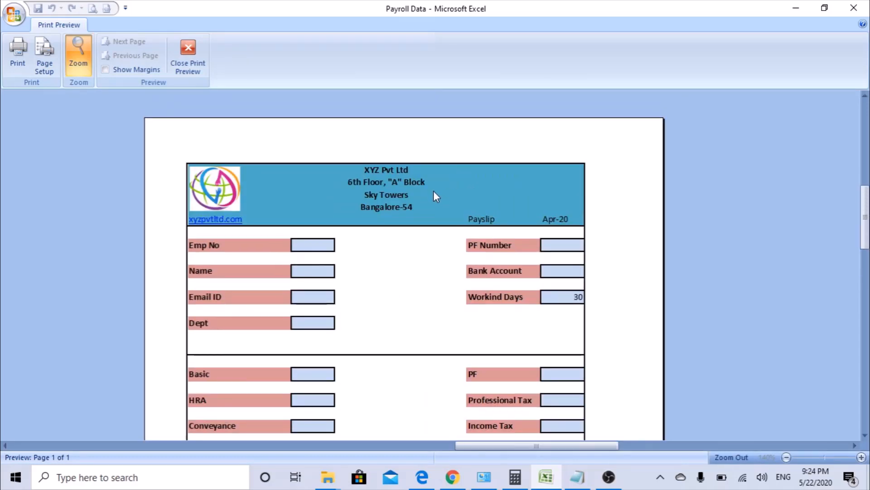
pyautogui.click(436, 194)
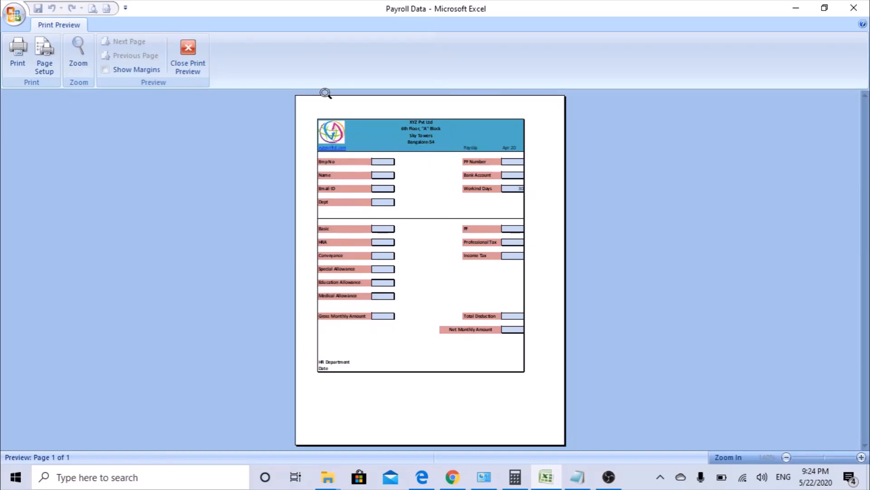
pyautogui.click(197, 78)
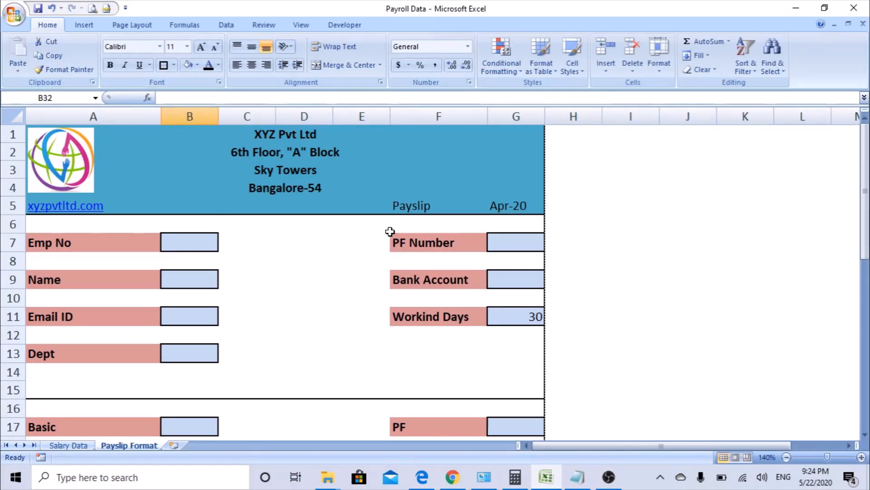
# Review the employee data columns on the Salary Data sheet and return to the Payslip Format sheet.
pyautogui.scroll(-1, 326, 293)
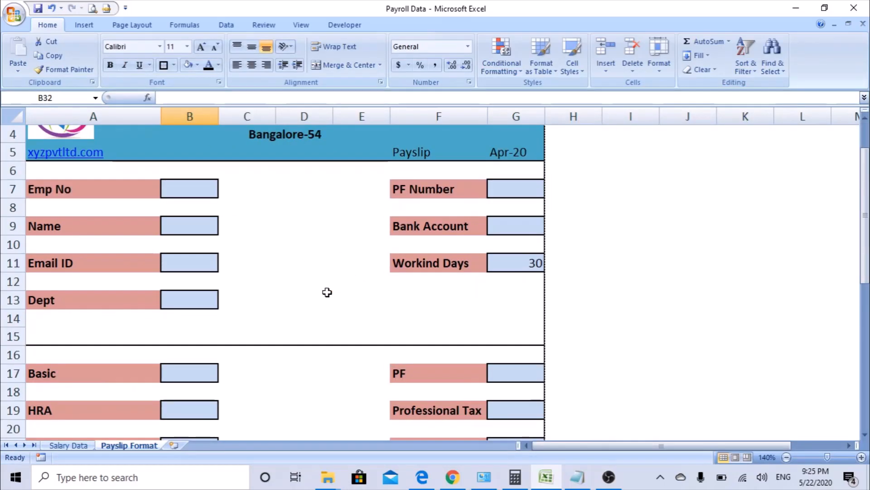
pyautogui.scroll(1, 327, 293)
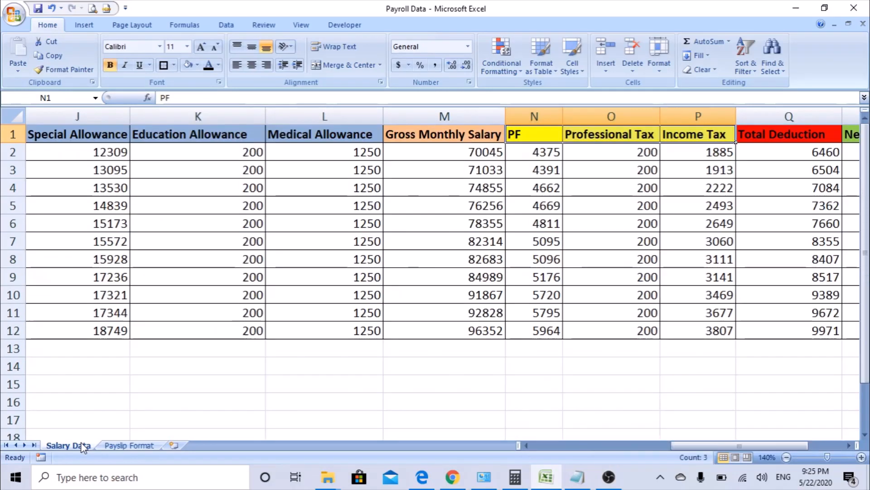
pyautogui.click(86, 445)
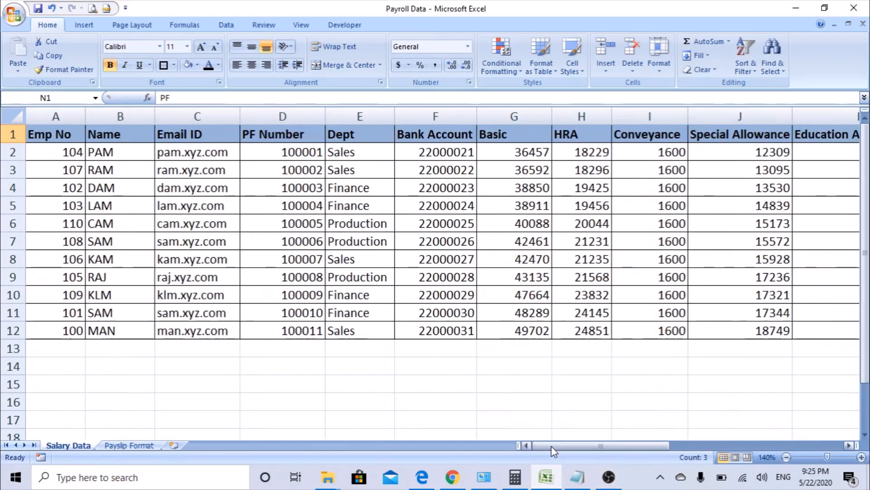
pyautogui.click(555, 445)
pyautogui.click(129, 445)
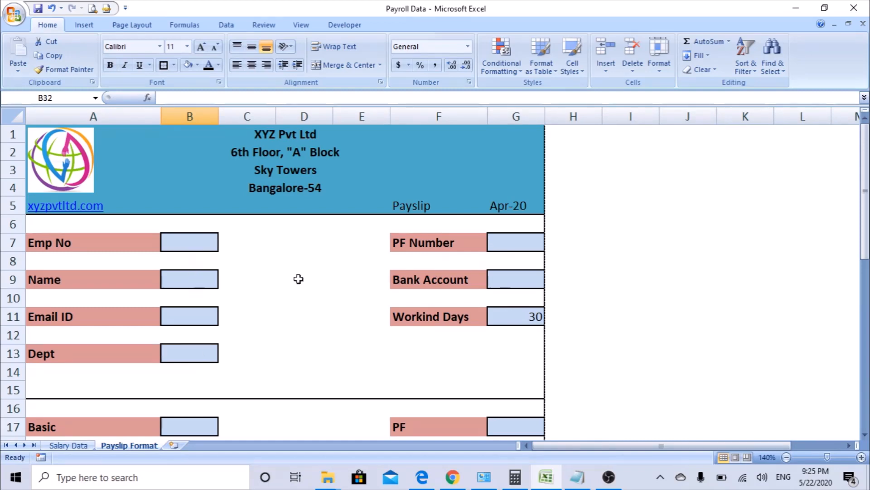
# Enter the label "Emp No" in K3, outside the payslip area.
pyautogui.click(749, 167)
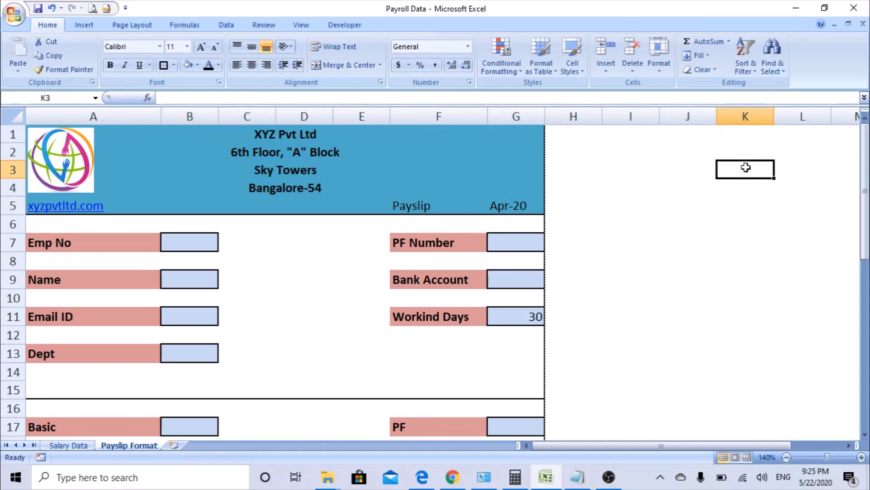
pyautogui.write('Emp')
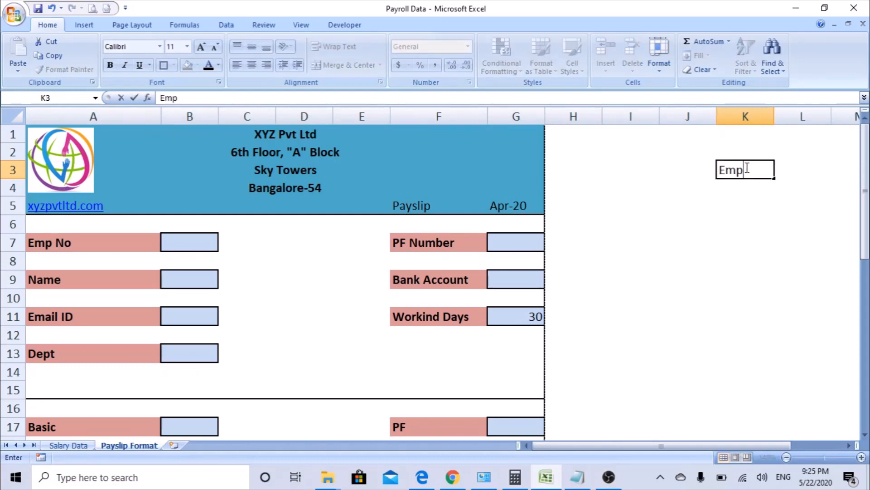
pyautogui.write(' No')
pyautogui.press('Return')
# Copy the PF Number label formatting onto the Emp No label in K3 with Format Painter.
pyautogui.click(748, 169)
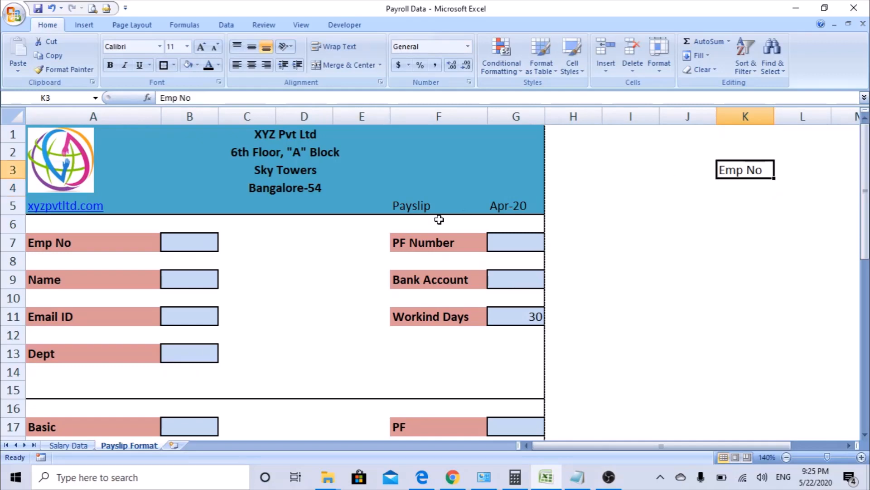
pyautogui.click(408, 241)
pyautogui.click(65, 69)
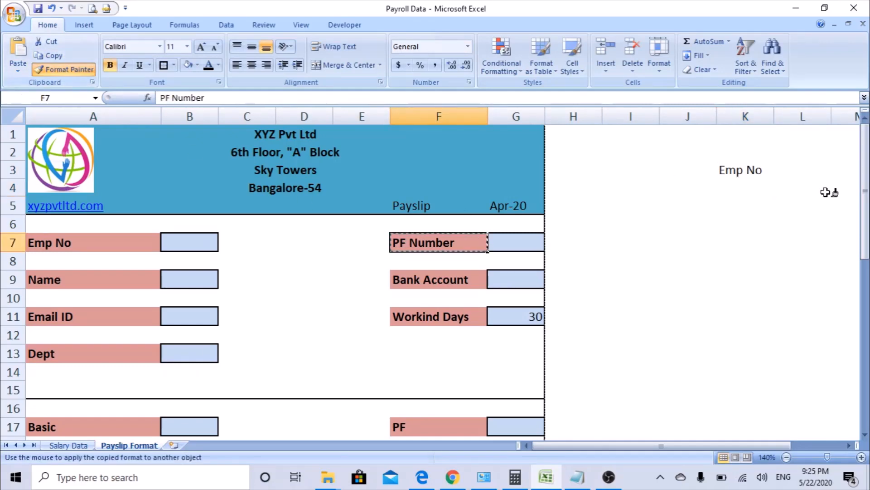
pyautogui.click(720, 169)
pyautogui.click(794, 171)
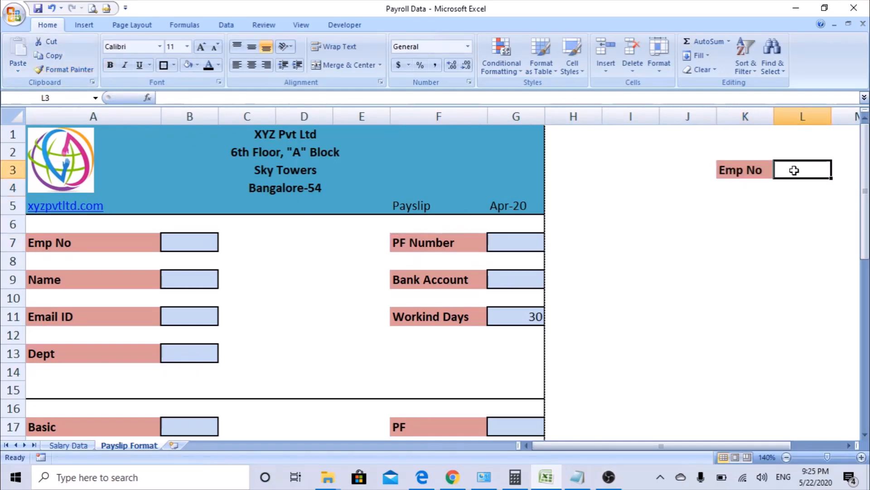
# Enter the label "Month" in K5, two rows below the Emp No selection label.
pyautogui.click(741, 199)
pyautogui.write('Month')
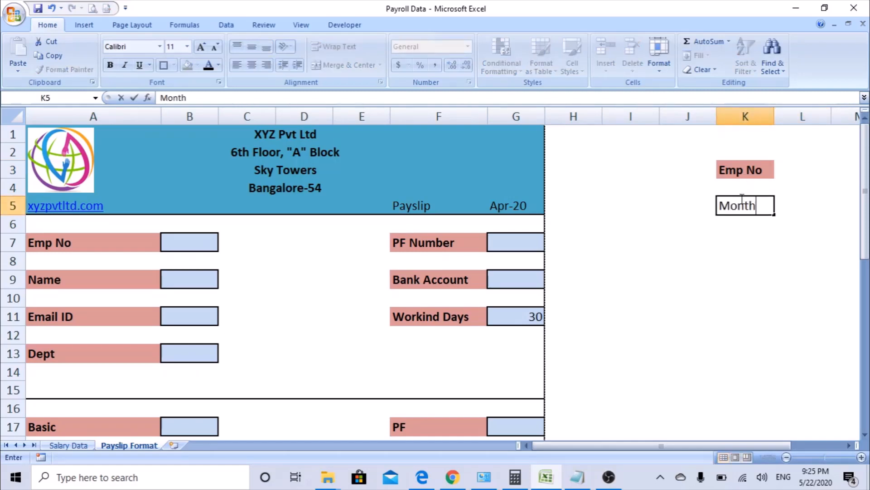
pyautogui.press('Tab')
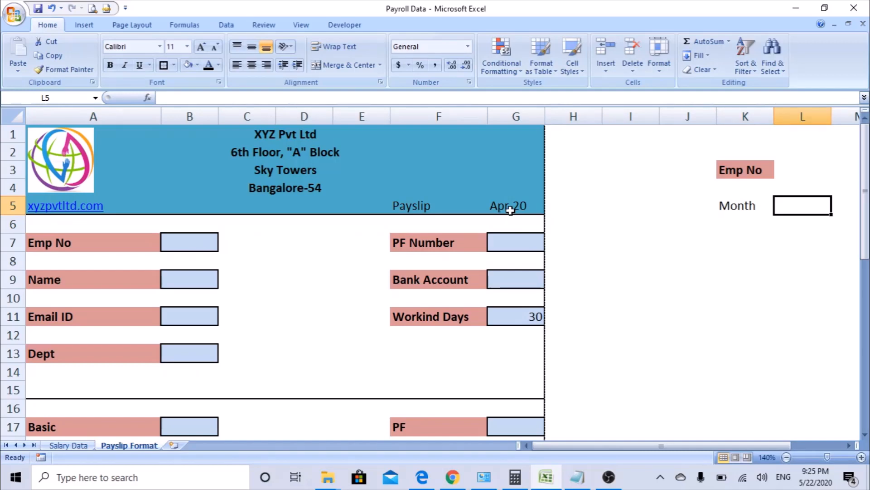
# Copy the Emp No label formatting from K3 onto the Month label in K5 with Format Painter.
pyautogui.click(737, 169)
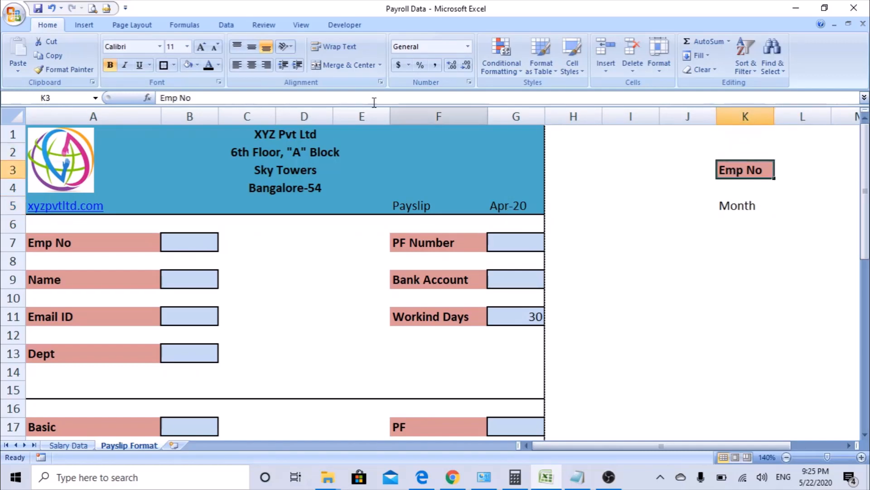
pyautogui.click(64, 69)
pyautogui.click(758, 206)
pyautogui.click(794, 208)
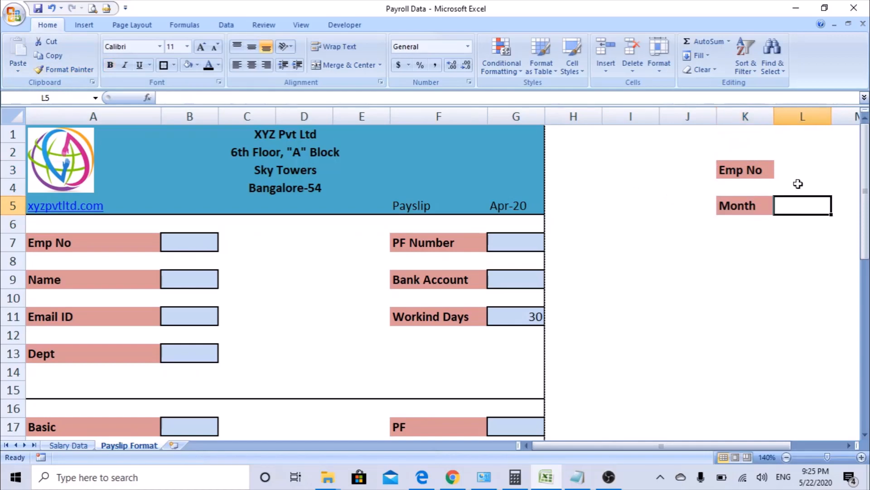
# Review the Emp No column on the Salary Data sheet as the source for the L3 selection, and return to Payslip Format.
pyautogui.click(798, 171)
pyautogui.click(793, 221)
pyautogui.click(799, 167)
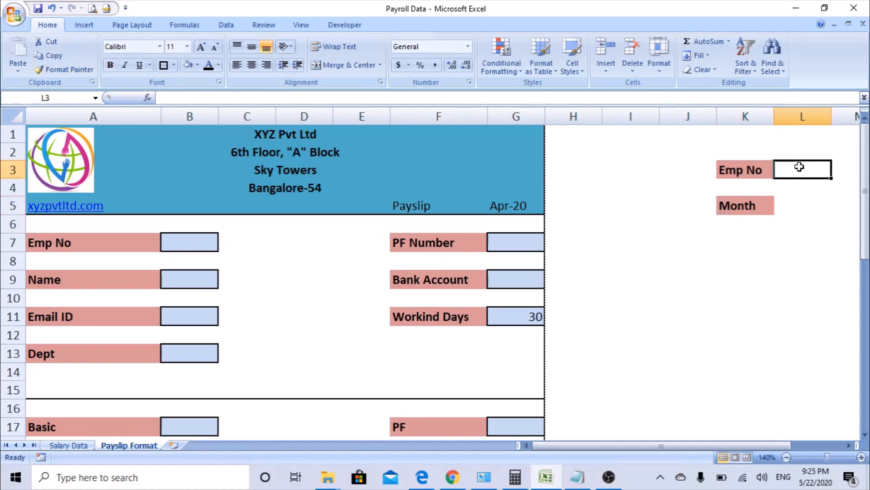
pyautogui.click(799, 208)
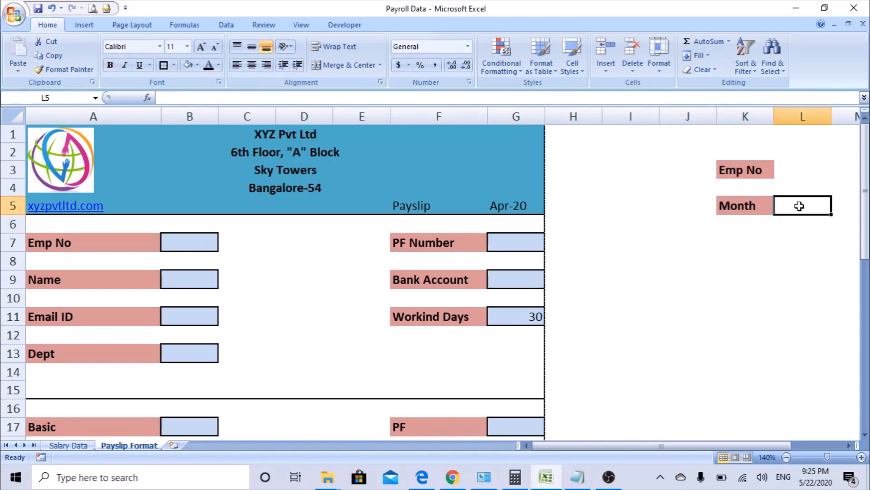
pyautogui.click(801, 172)
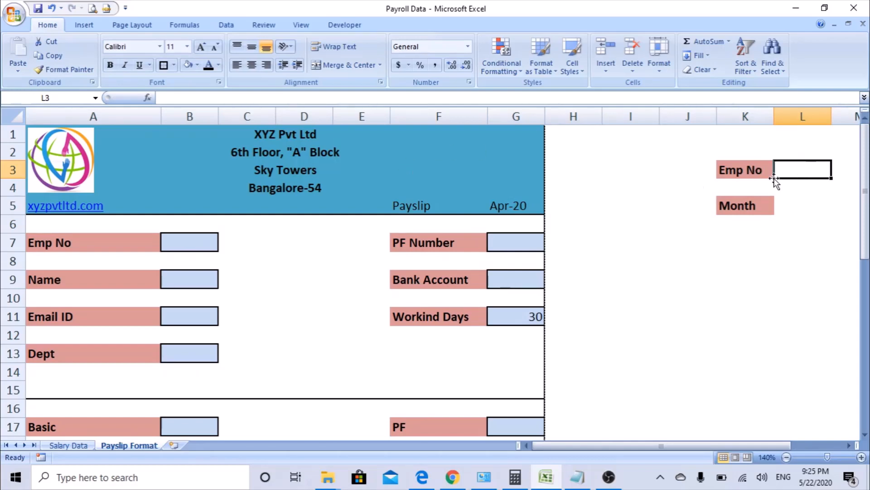
pyautogui.click(62, 446)
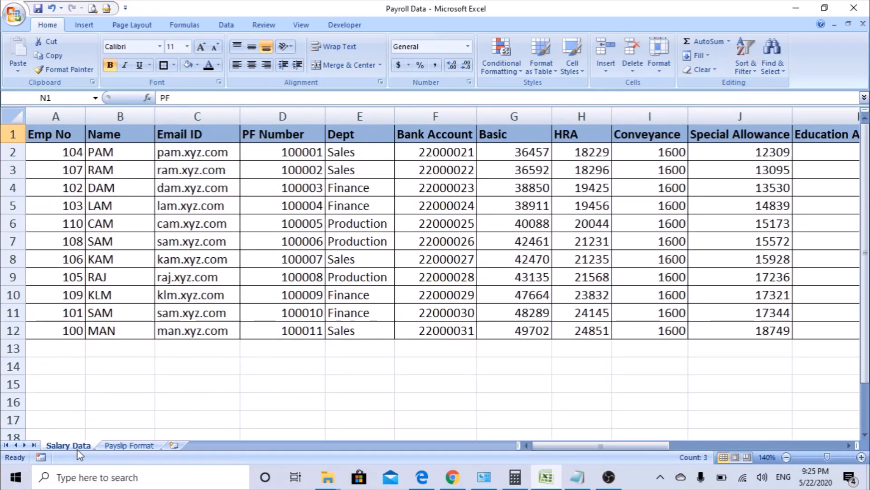
pyautogui.click(109, 445)
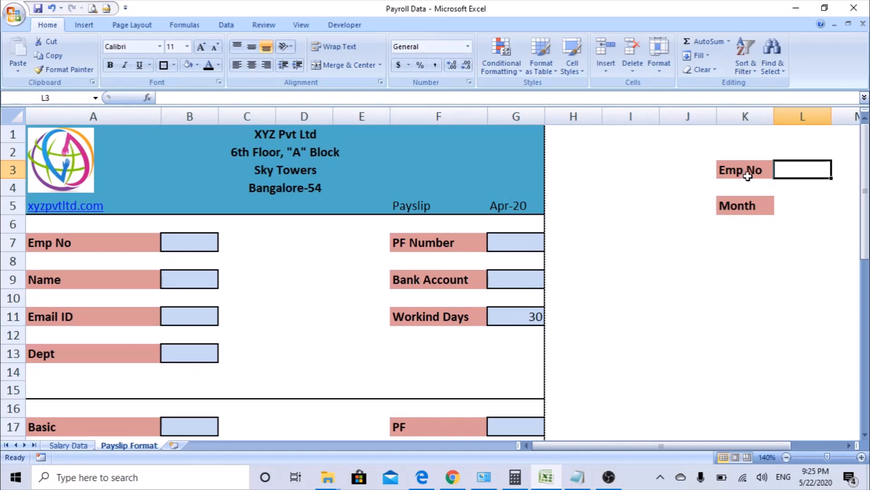
pyautogui.click(69, 445)
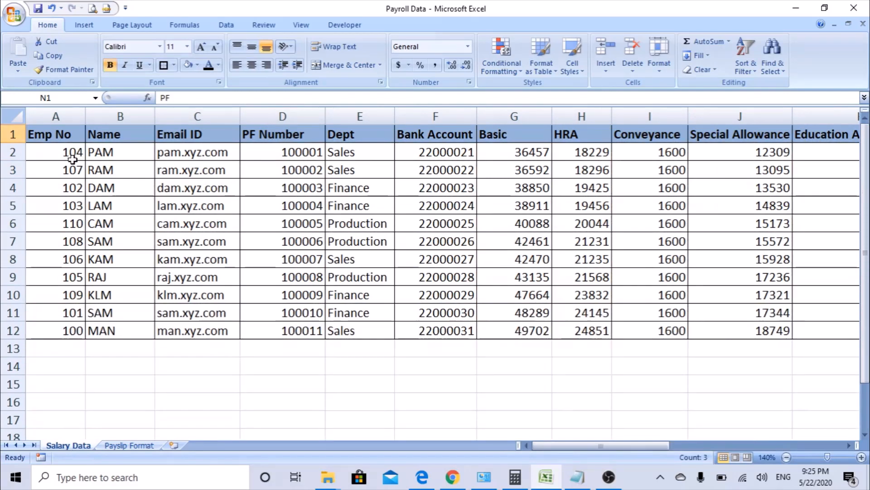
pyautogui.click(55, 116)
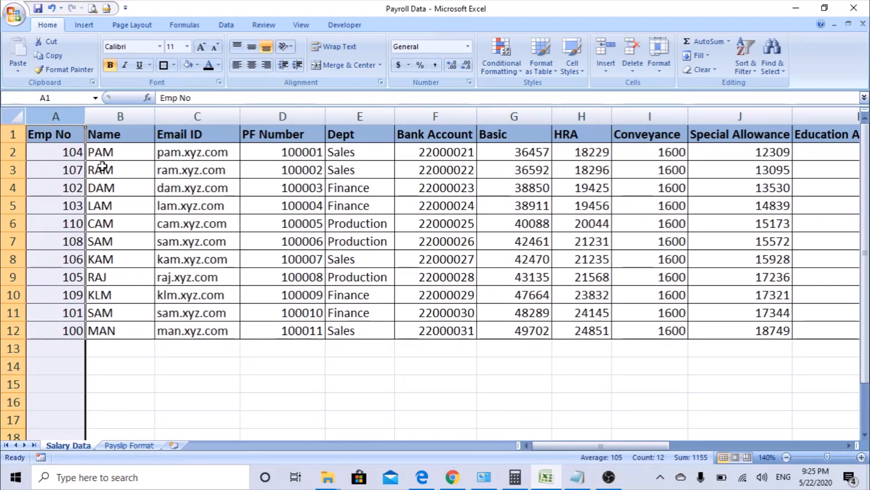
pyautogui.click(129, 445)
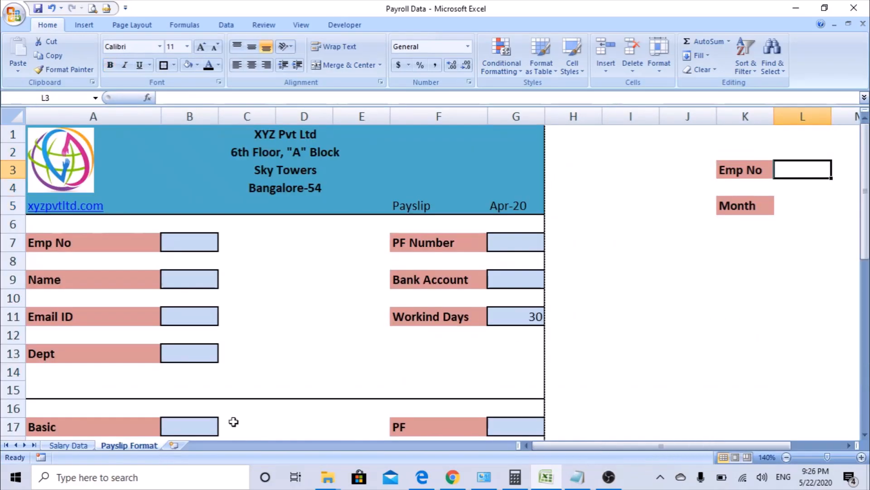
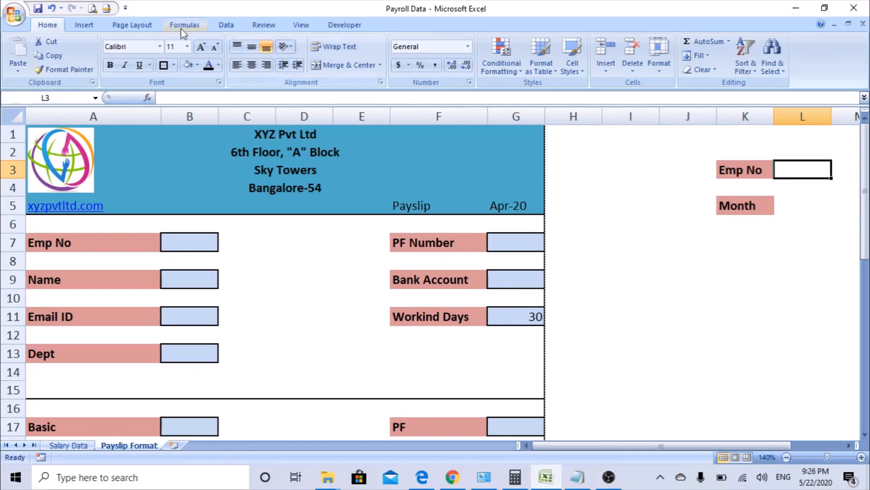
pyautogui.click(227, 24)
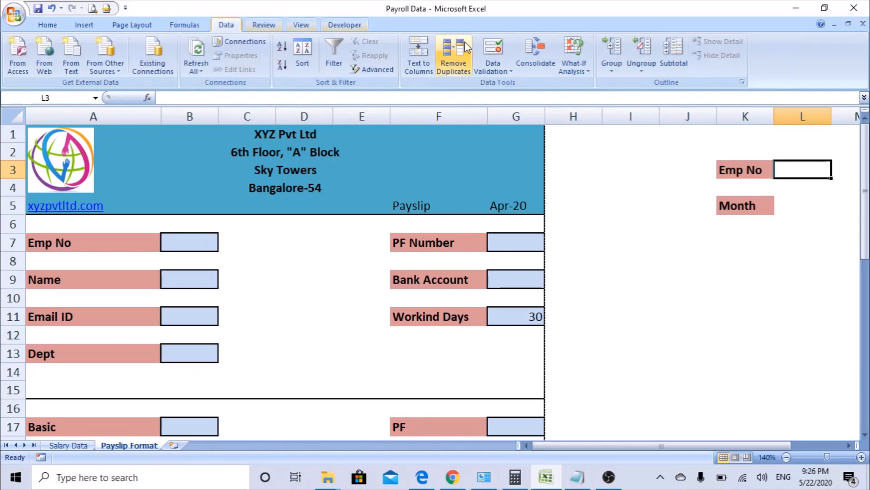
pyautogui.click(811, 180)
pyautogui.click(810, 174)
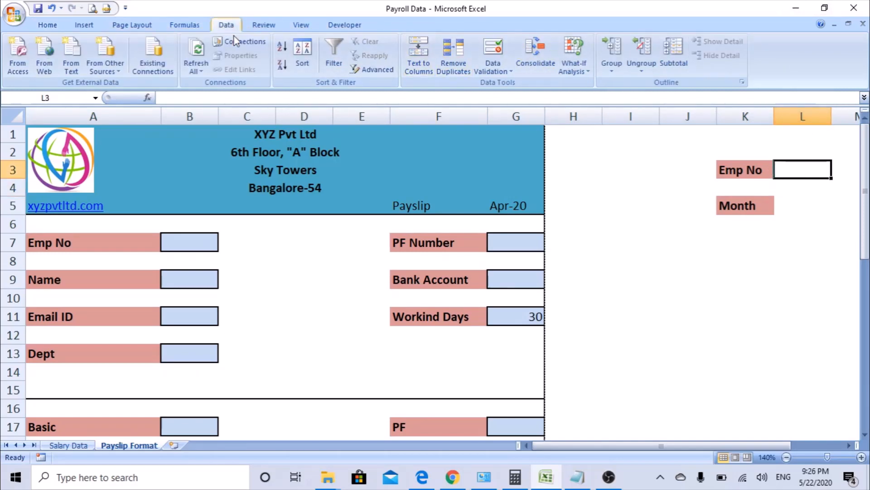
pyautogui.click(499, 70)
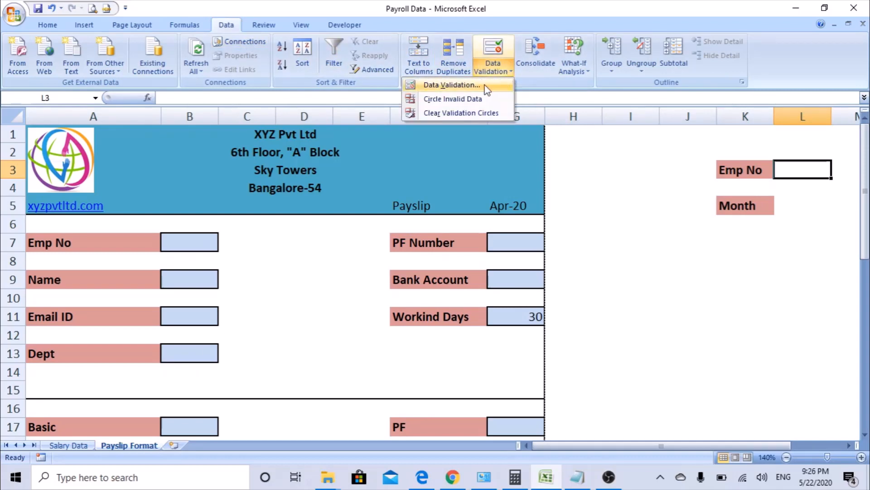
pyautogui.click(451, 85)
pyautogui.moveTo(504, 177); pyautogui.dragTo(469, 147)
pyautogui.click(452, 213)
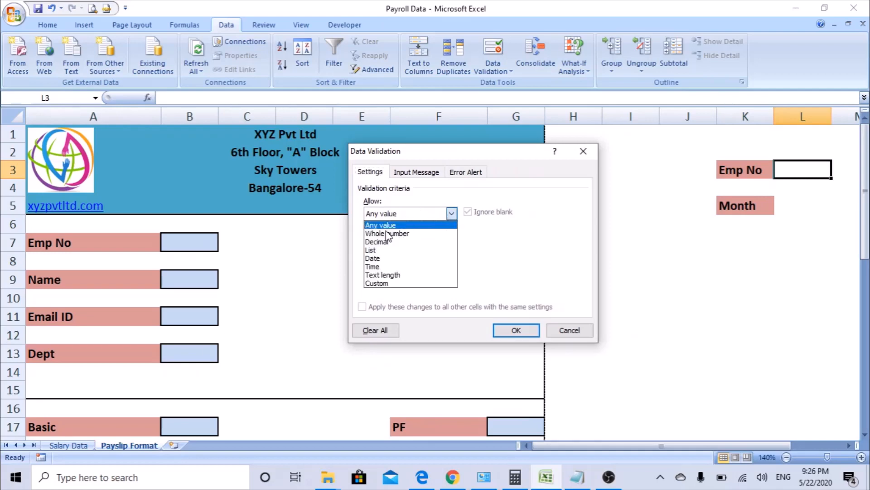
pyautogui.click(377, 250)
pyautogui.click(378, 264)
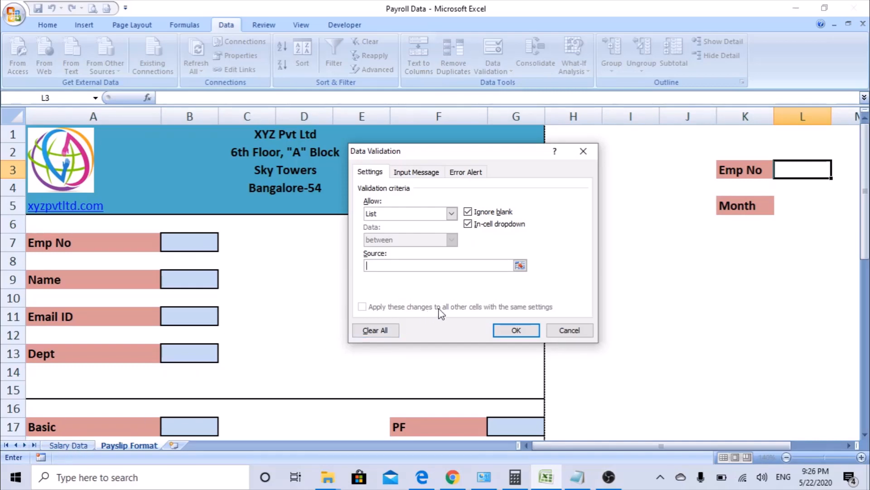
pyautogui.click(569, 330)
pyautogui.click(680, 244)
# Check the extent of column A on the Salary Data sheet, including the blank rows below the last employee, and return to Payslip Format.
pyautogui.click(70, 445)
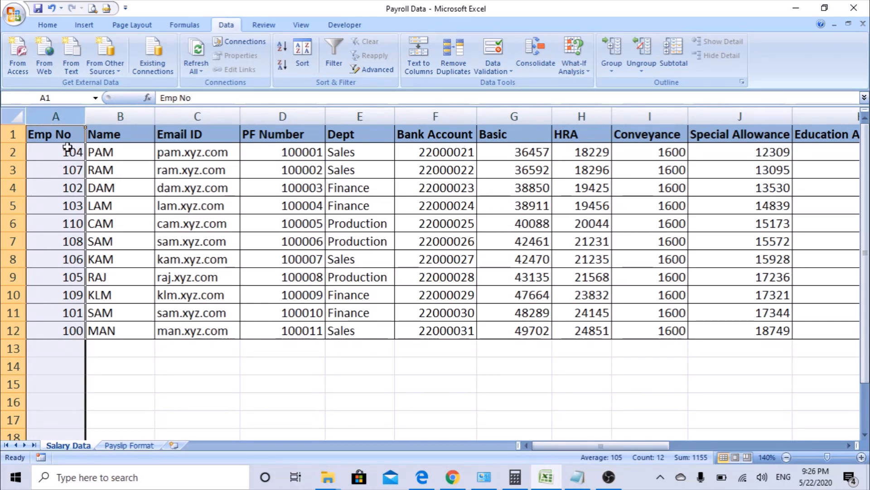
pyautogui.moveTo(66, 151); pyautogui.dragTo(53, 419)
pyautogui.click(8, 332)
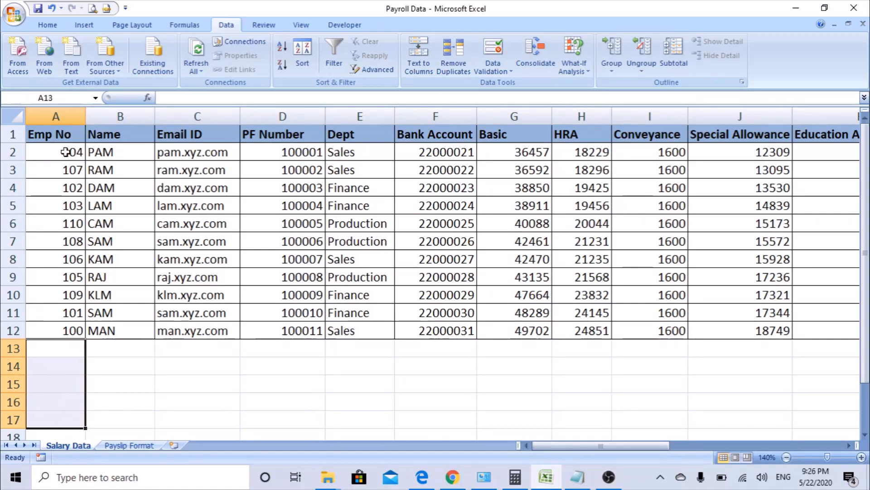
pyautogui.click(62, 115)
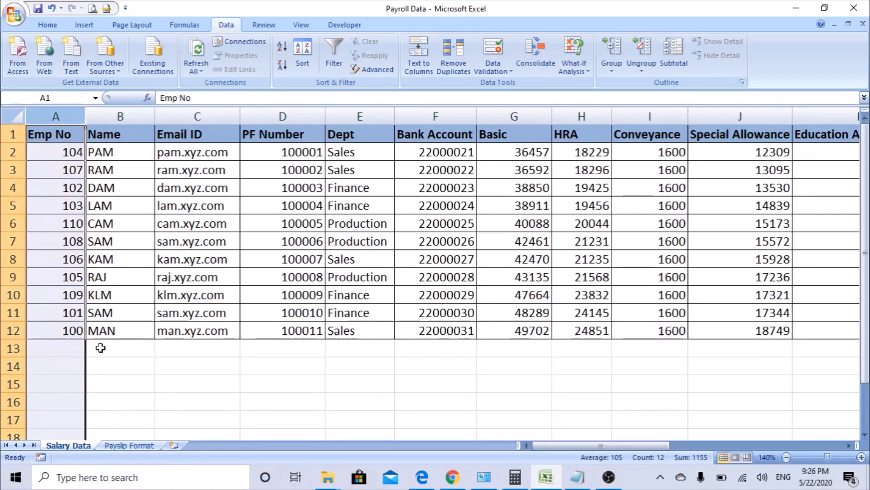
pyautogui.click(122, 445)
# Enter a helper formula in J9 that references the whole Emp No column, ='Salary Data'!A:A.
pyautogui.click(708, 284)
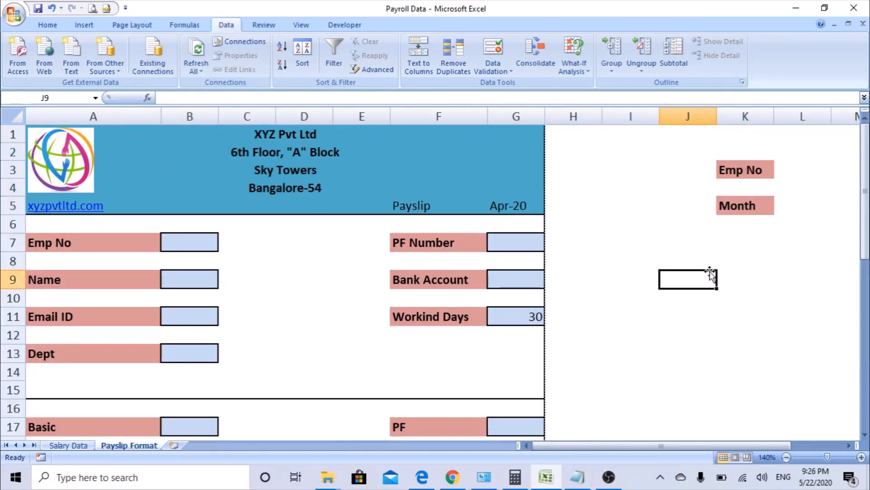
pyautogui.write('=')
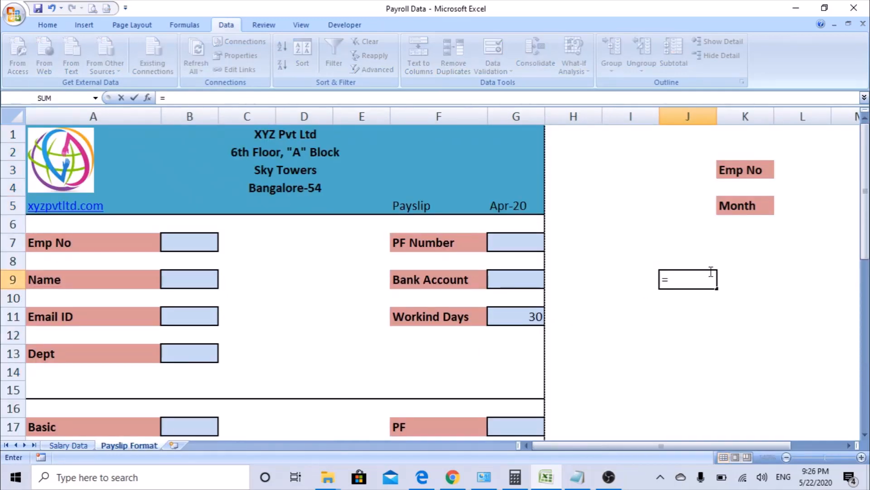
pyautogui.click(68, 445)
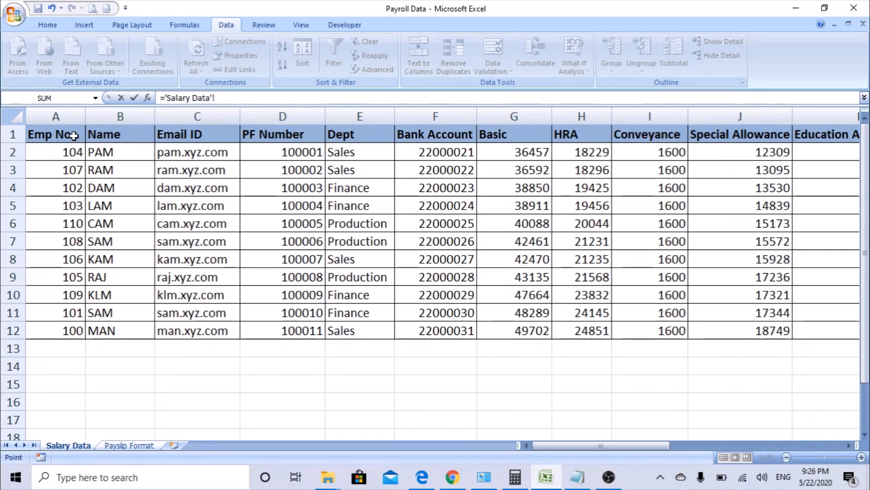
pyautogui.click(66, 114)
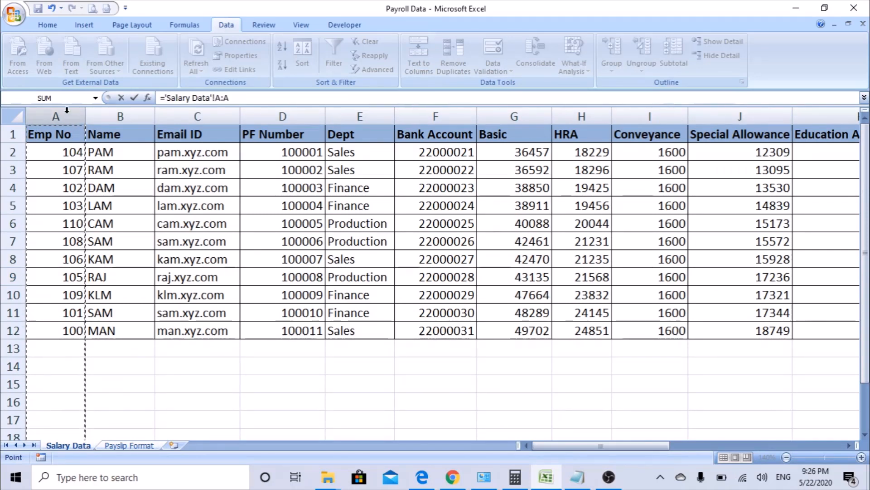
pyautogui.press('Return')
pyautogui.click(673, 272)
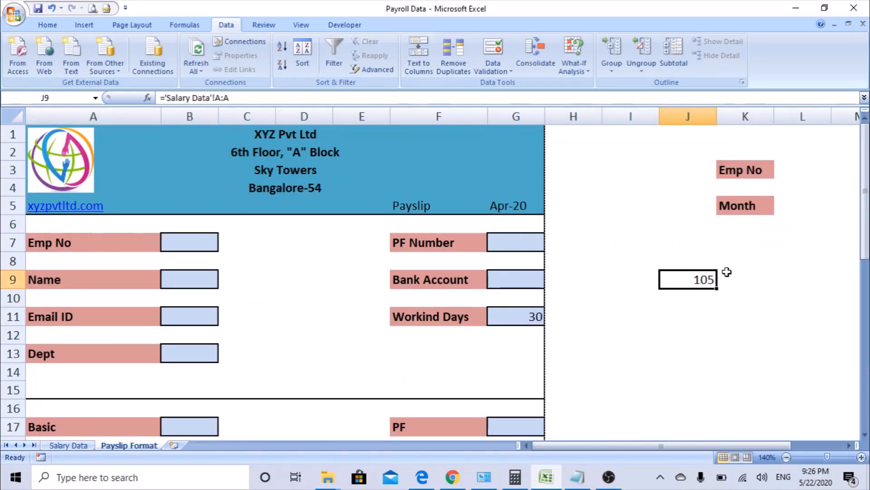
pyautogui.click(493, 68)
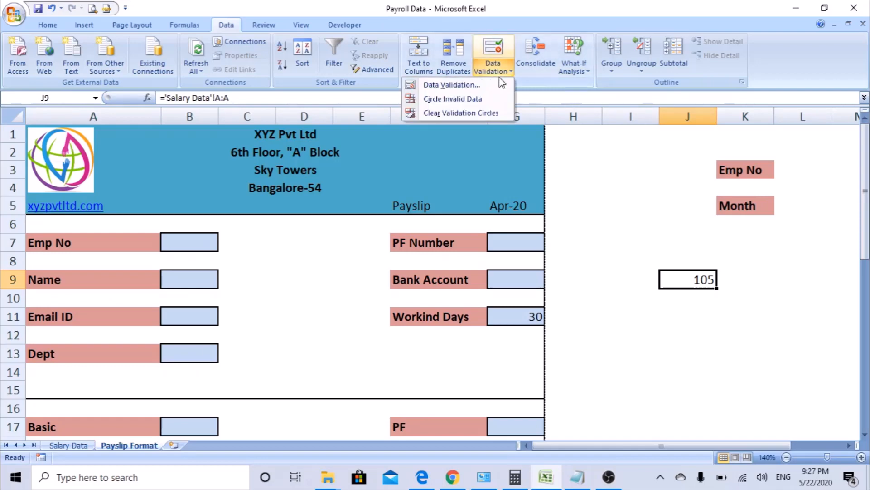
pyautogui.click(712, 288)
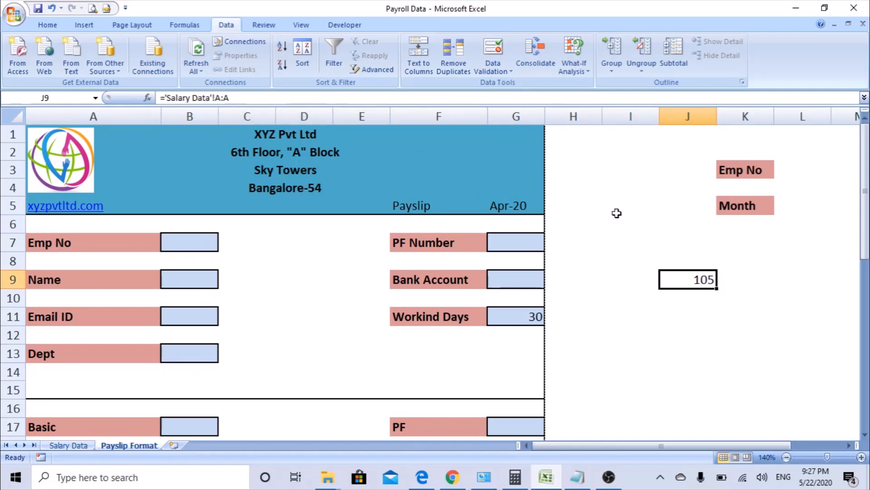
# Copy the formula text ='Salary Data'!A:A from J9 and clear the helper cell.
pyautogui.click(229, 97)
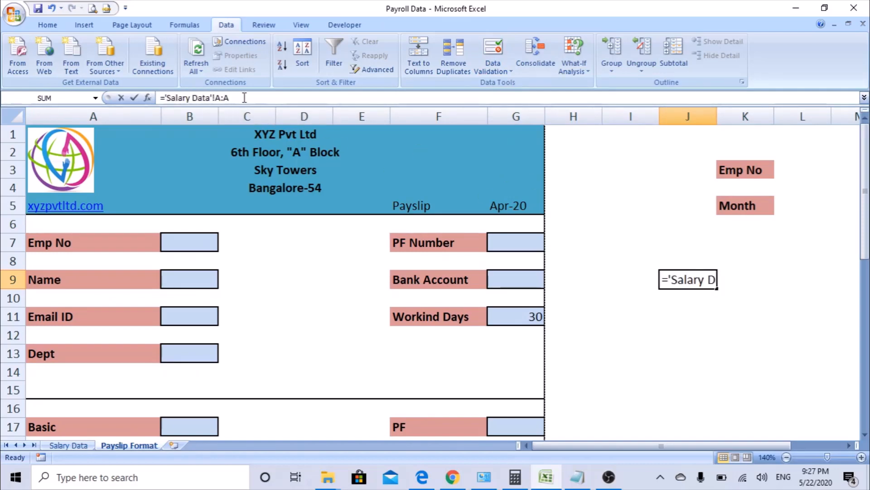
pyautogui.moveTo(244, 97); pyautogui.dragTo(161, 98)
pyautogui.hotkey('ctrl', 'c')
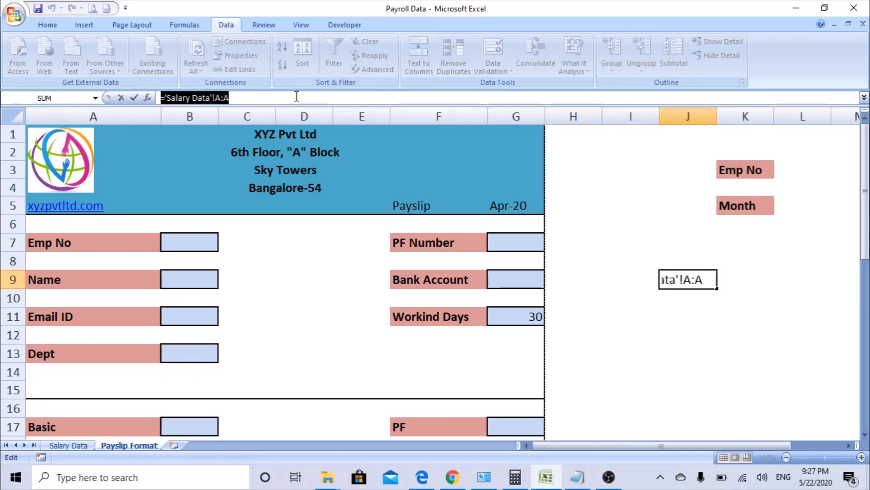
pyautogui.hotkey('ctrl', 'Return')
pyautogui.press('Delete')
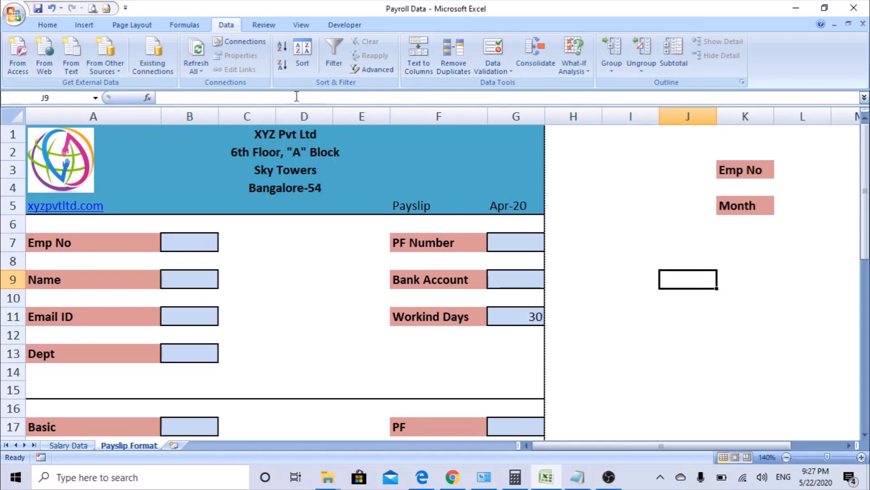
# Apply List data validation to L3 with the copied source ='Salary Data'!A:A and open its dropdown to check the choices.
pyautogui.click(781, 173)
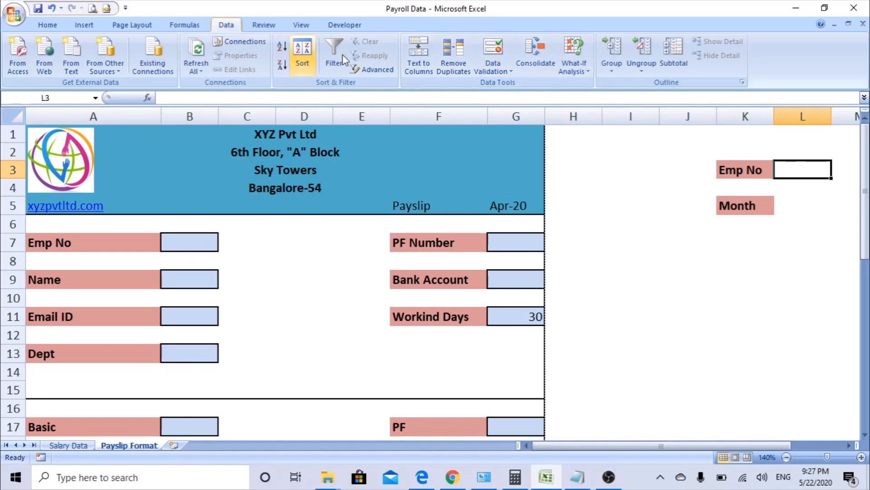
pyautogui.click(509, 69)
pyautogui.click(483, 85)
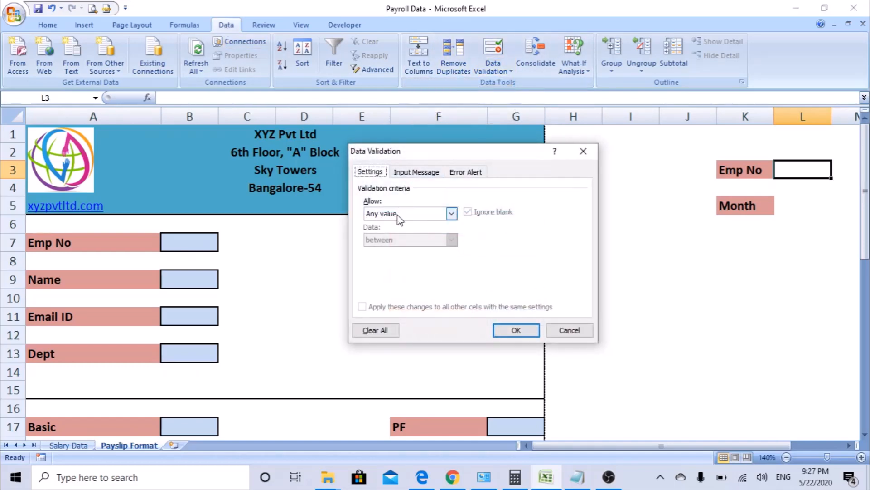
pyautogui.click(397, 215)
pyautogui.click(385, 248)
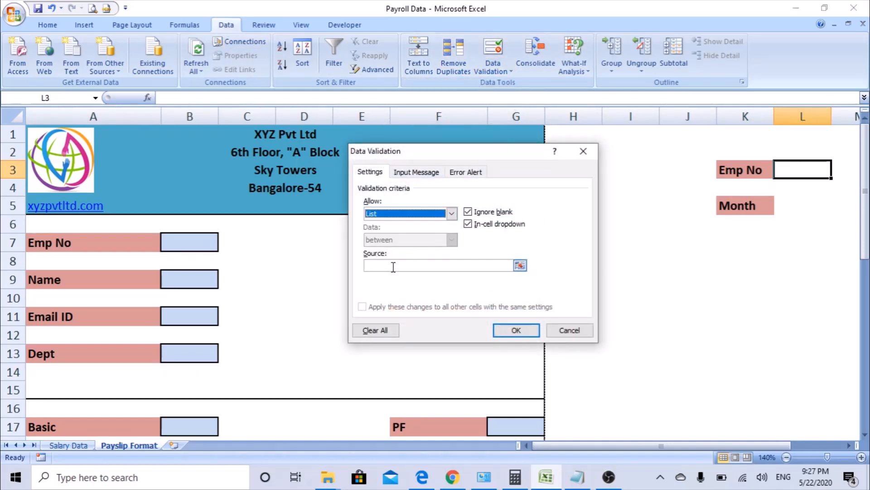
pyautogui.click(393, 267)
pyautogui.hotkey('ctrl', 'v')
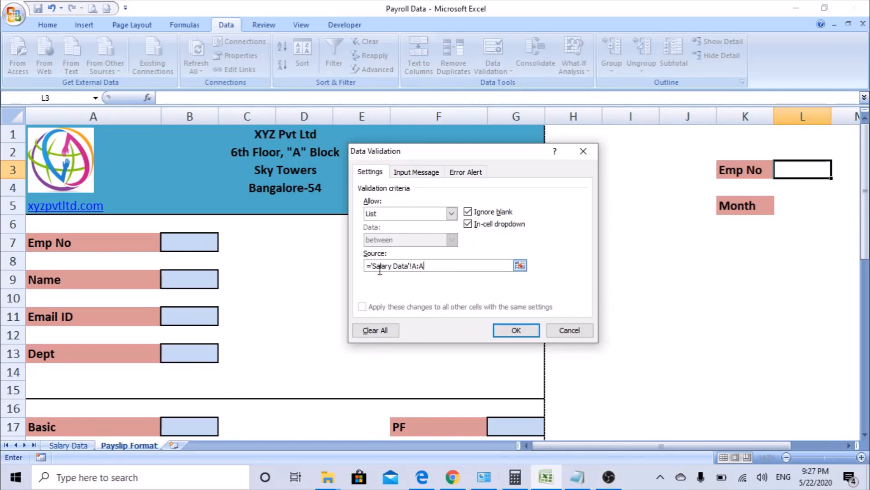
pyautogui.click(516, 330)
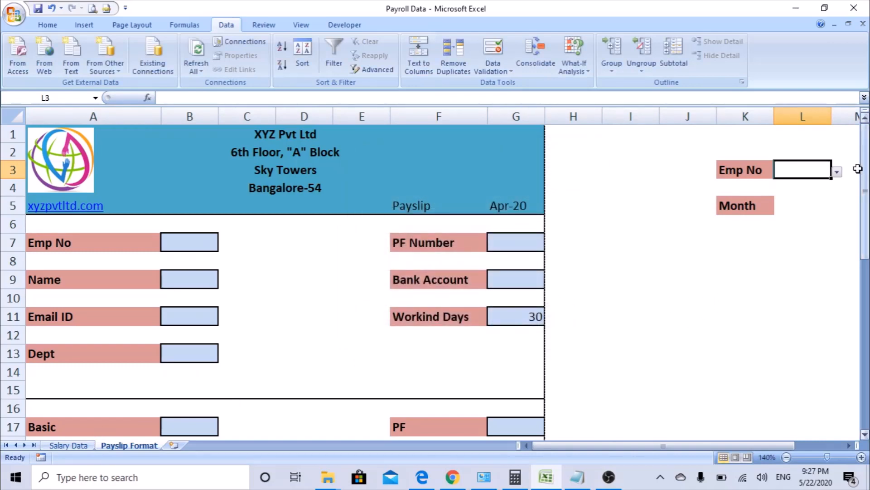
pyautogui.click(837, 172)
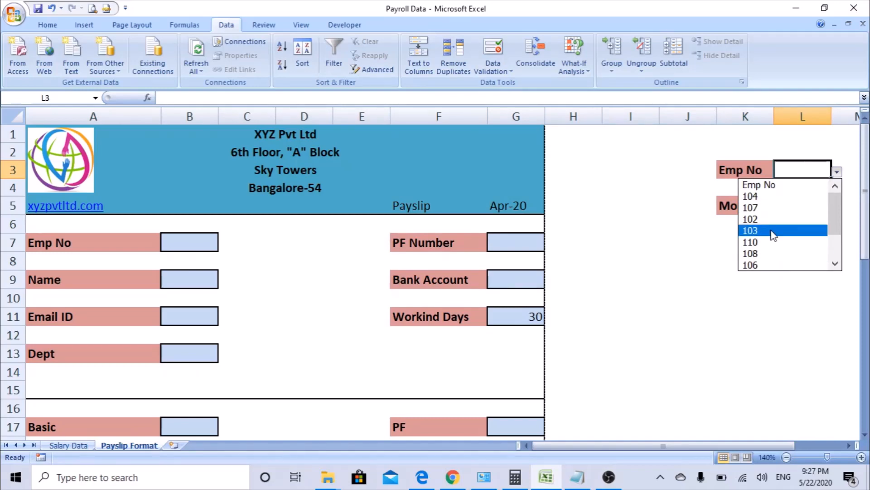
# Close the L3 dropdown without choosing and add a trial Emp No 1111 in A13 of the Salary Data sheet.
pyautogui.moveTo(833, 219); pyautogui.dragTo(834, 257)
pyautogui.click(808, 302)
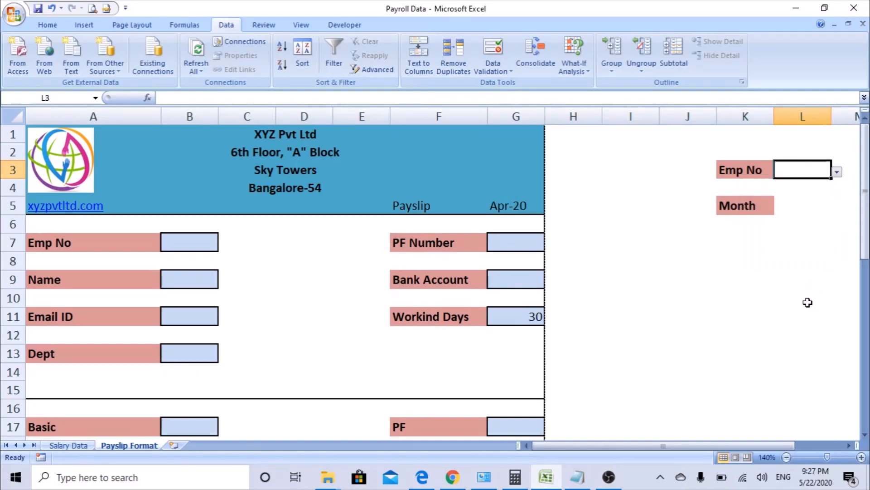
pyautogui.click(70, 445)
pyautogui.click(68, 350)
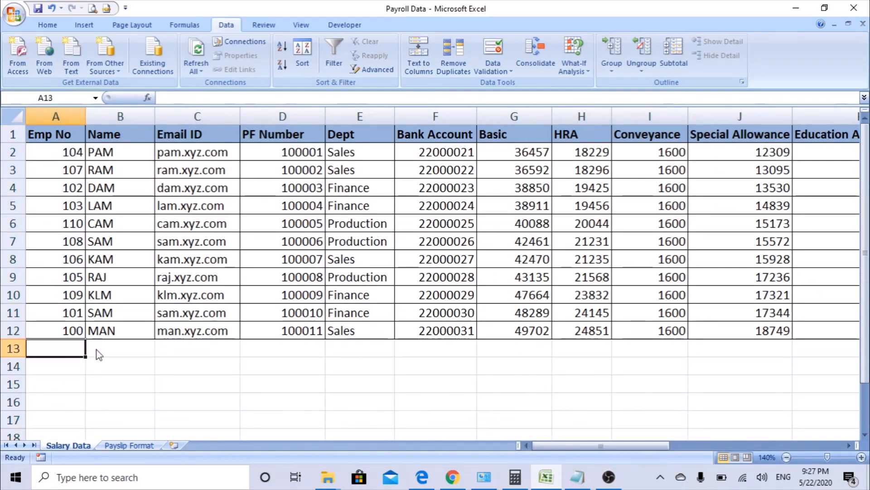
pyautogui.write('1111')
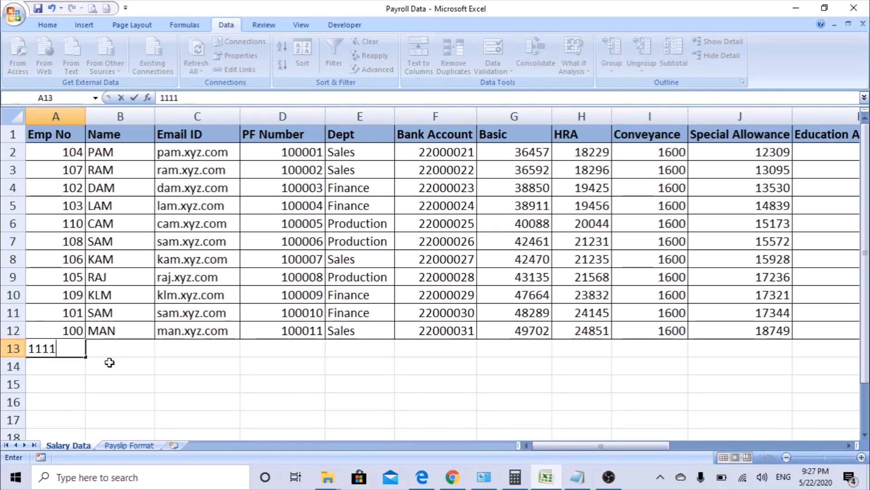
pyautogui.click(101, 365)
# Return to Payslip Format and check the end of the L3 dropdown for the trial Emp No.
pyautogui.click(129, 445)
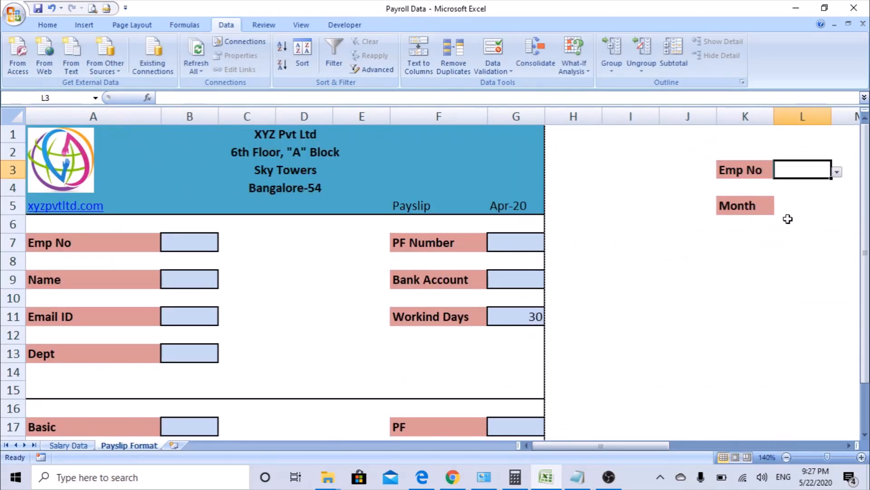
pyautogui.click(837, 172)
pyautogui.moveTo(832, 195); pyautogui.dragTo(836, 241)
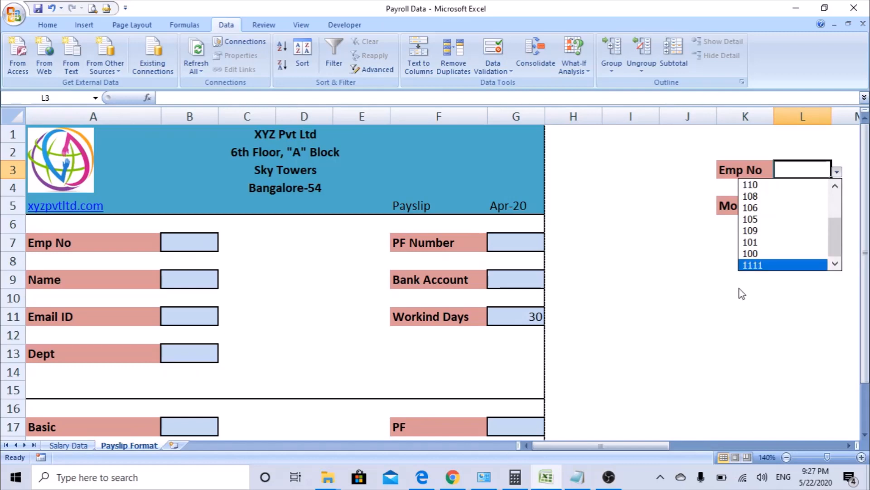
pyautogui.click(750, 267)
# Delete the trial Emp No from A13 on Salary Data and go back to Payslip Format.
pyautogui.click(68, 445)
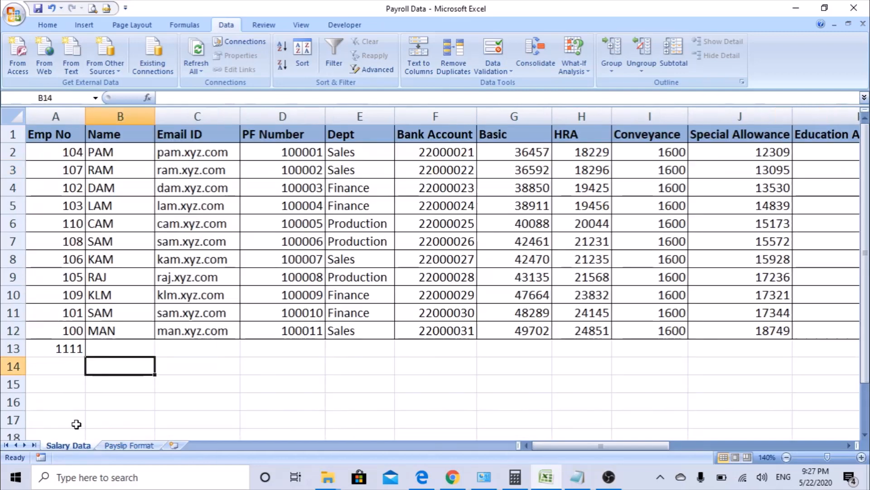
pyautogui.click(73, 353)
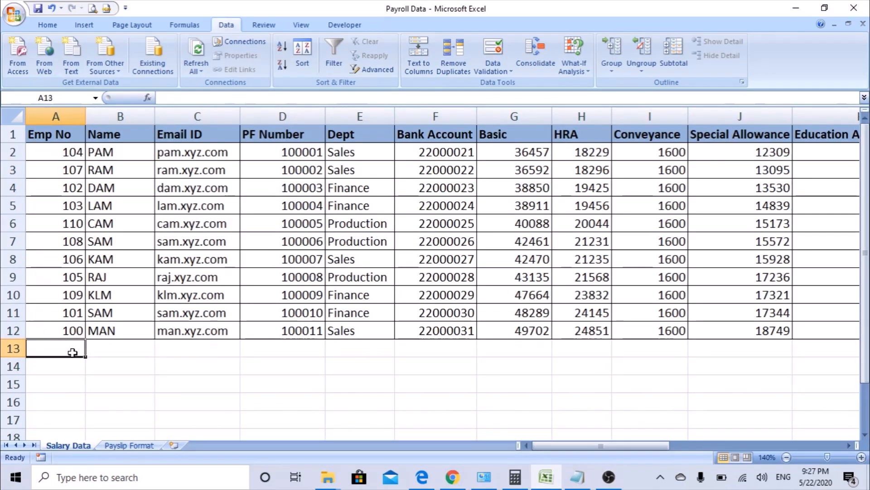
pyautogui.click(117, 445)
# Enter the heading Month in cell O2 of Payslip Format, away from the payslip and its input cells.
pyautogui.click(816, 198)
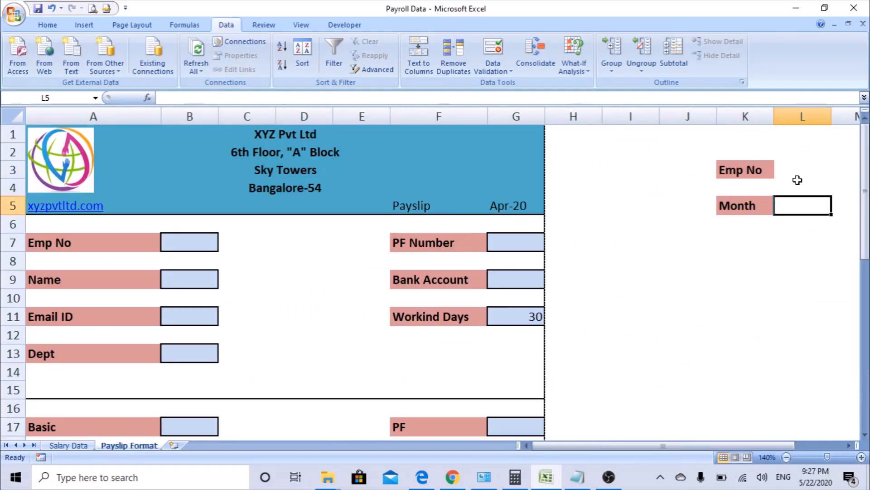
pyautogui.click(770, 204)
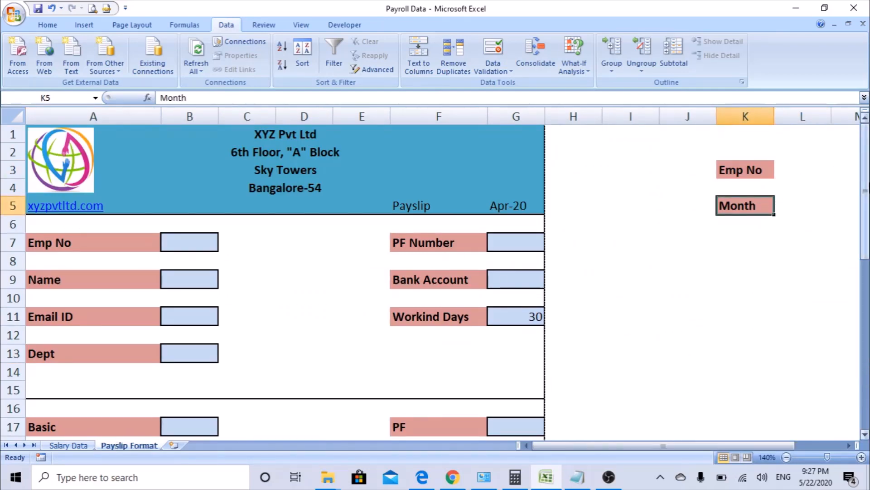
pyautogui.press('Right')
pyautogui.press('Right')
pyautogui.press('Right')
pyautogui.press('Up')
pyautogui.press('Up')
pyautogui.press('Right')
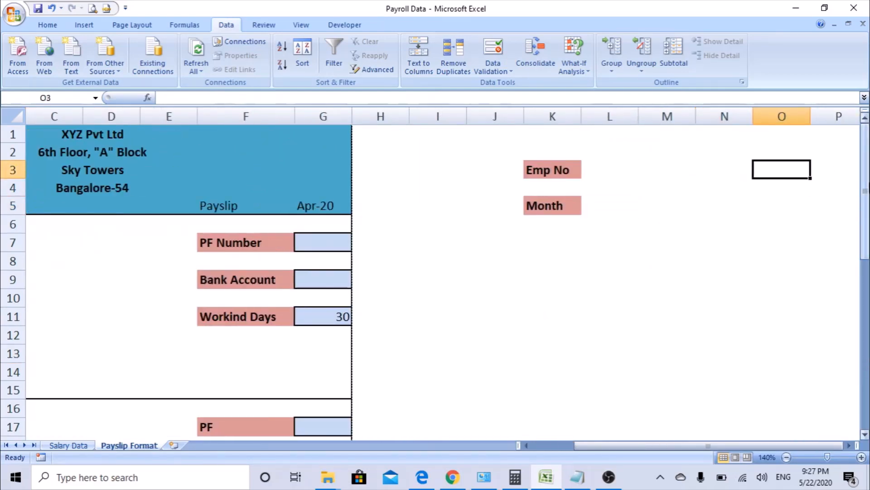
pyautogui.press('Up')
pyautogui.write('Mo')
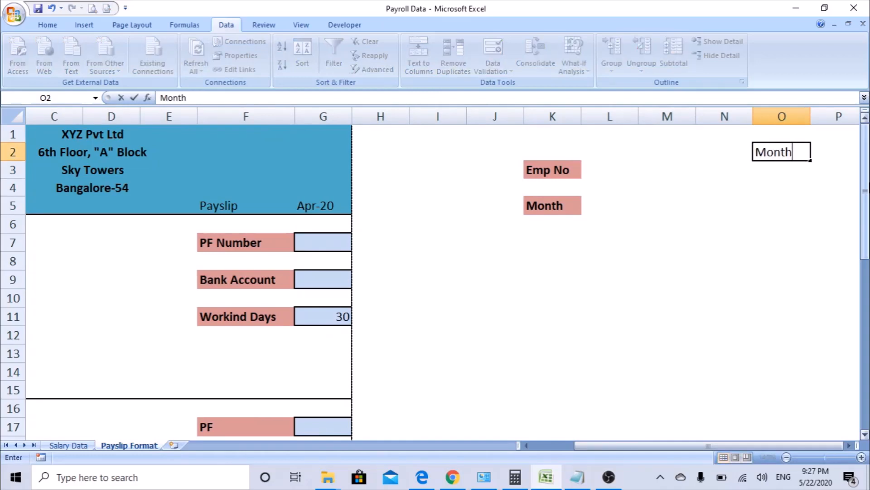
pyautogui.press('Return')
# Enter the date 1/1/2020 in O3 under the Month heading.
pyautogui.write('1')
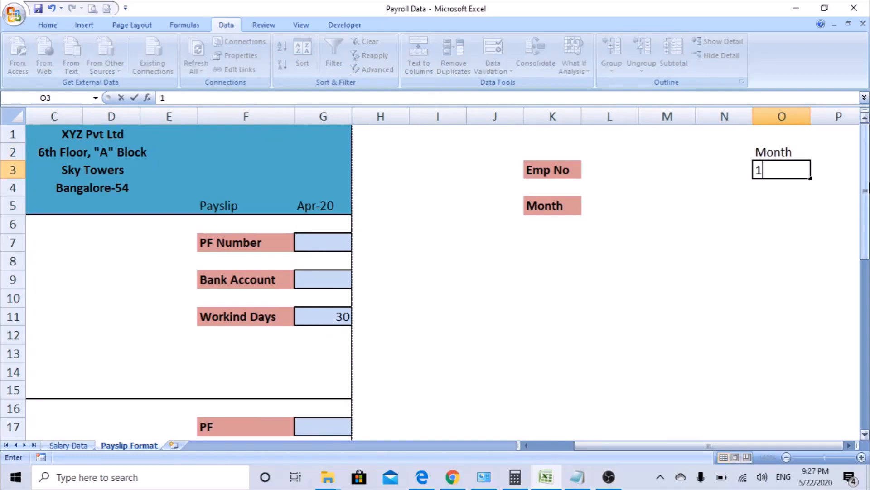
pyautogui.write('.1.')
pyautogui.press('BackSpace')
pyautogui.press('BackSpace')
pyautogui.press('BackSpace')
pyautogui.press('BackSpace')
pyautogui.write('/1/2020')
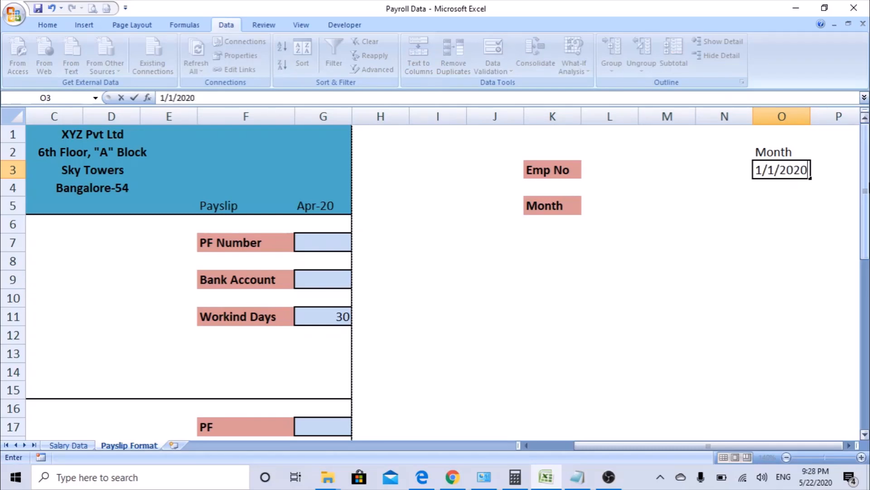
pyautogui.press('Return')
# Copy the date from O3 into O4 and change the copy to 2/1/2020.
pyautogui.press('Up')
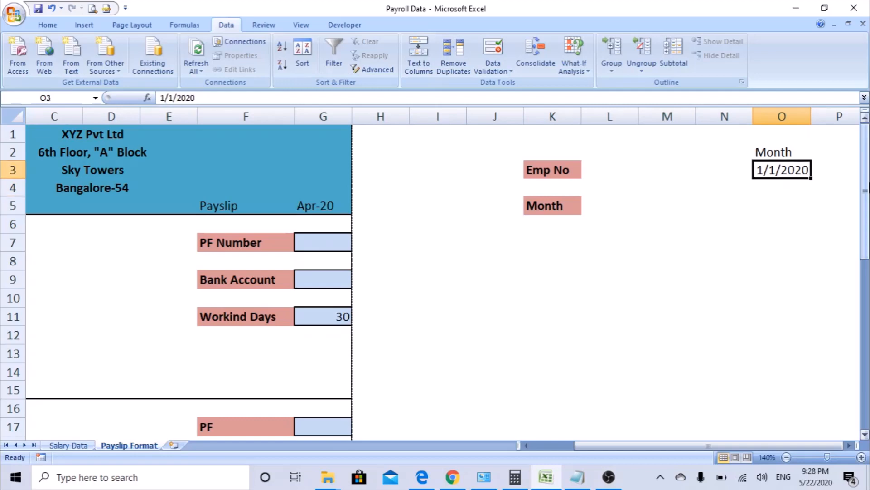
pyautogui.hotkey('ctrl', 'c')
pyautogui.press('Down')
pyautogui.press('Return')
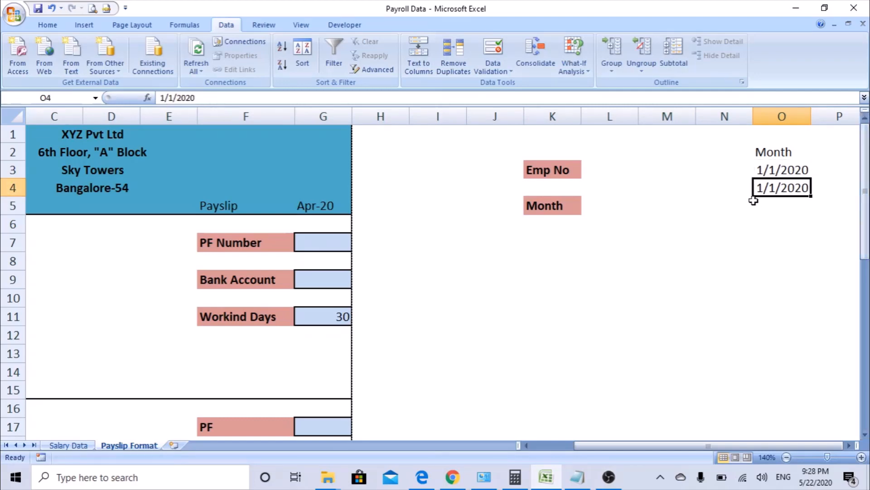
pyautogui.doubleClick(760, 186)
pyautogui.press('BackSpace')
pyautogui.write('2')
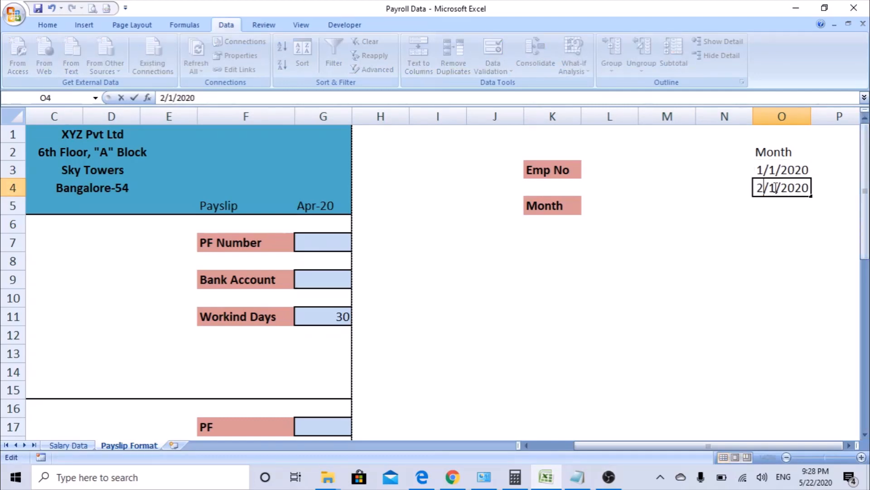
pyautogui.press('Return')
# Fill the monthly date series from O3:O4 down to O14 and auto-fit the width of column O.
pyautogui.moveTo(760, 171); pyautogui.dragTo(766, 186)
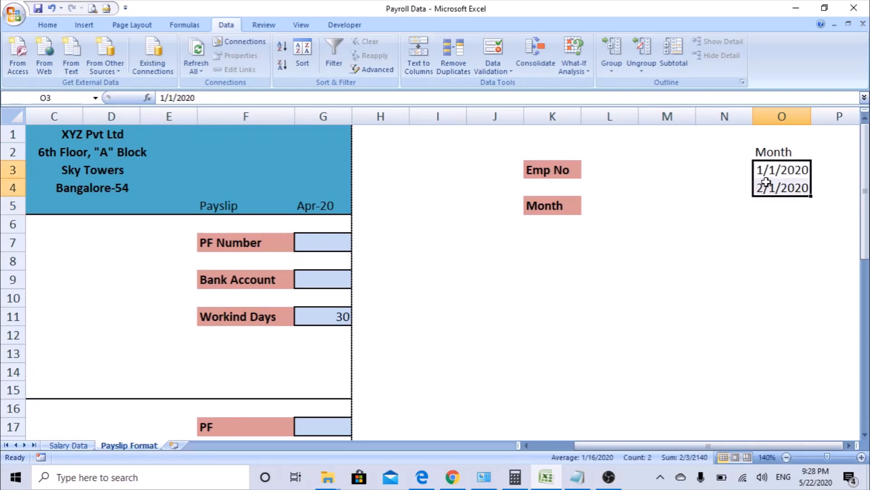
pyautogui.moveTo(811, 205); pyautogui.dragTo(818, 380)
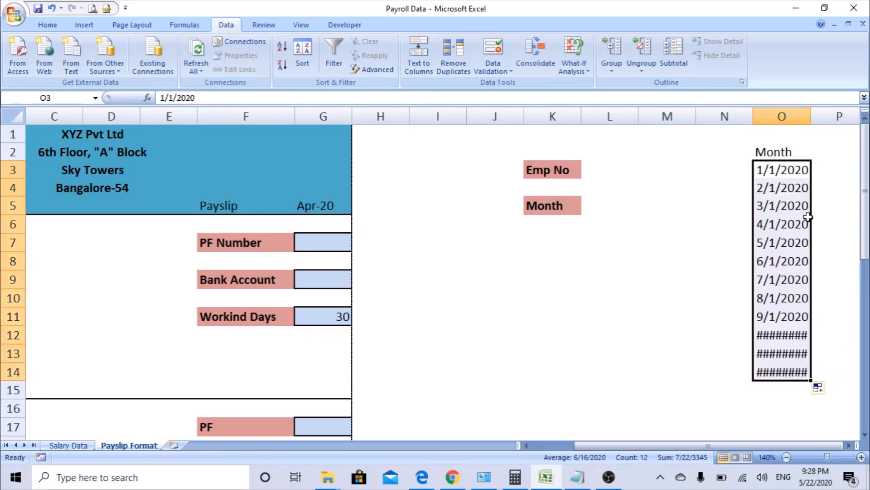
pyautogui.doubleClick(811, 119)
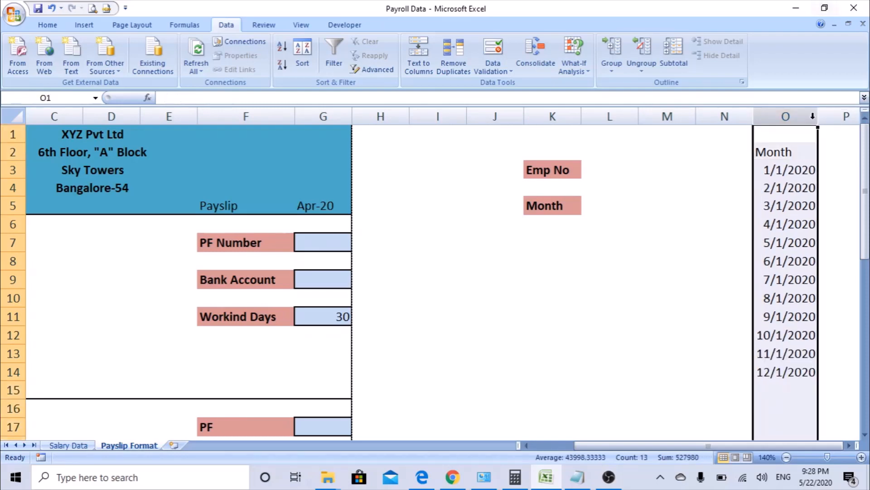
# Format the dates in O3:O14 with the Mar-01 date type so they display as month and year.
pyautogui.click(791, 289)
pyautogui.moveTo(791, 369); pyautogui.dragTo(777, 167)
pyautogui.rightClick(778, 174)
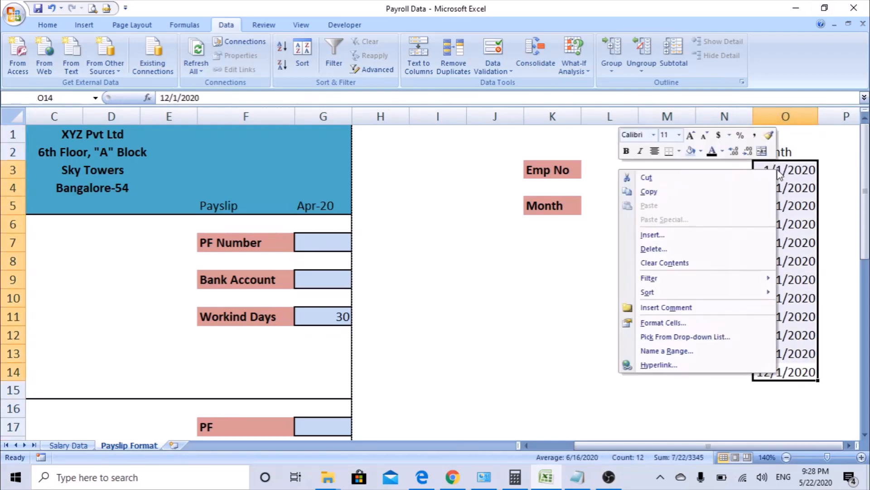
pyautogui.click(662, 323)
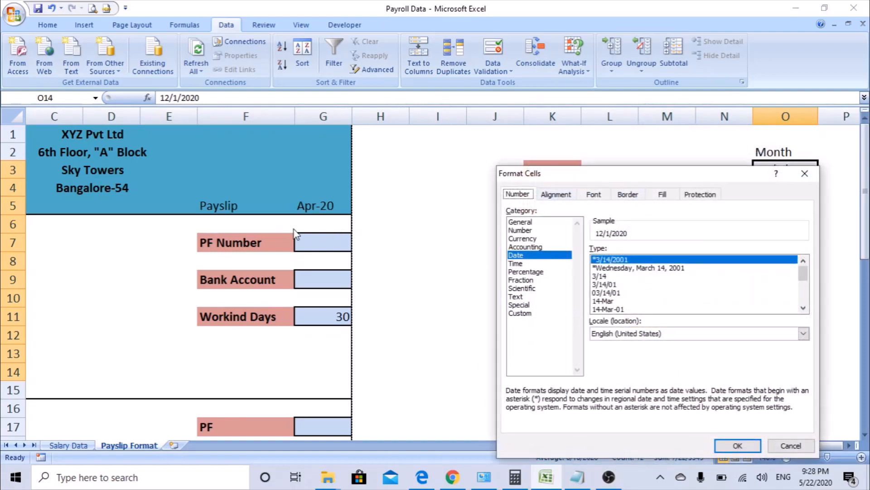
pyautogui.click(803, 309)
pyautogui.click(803, 309)
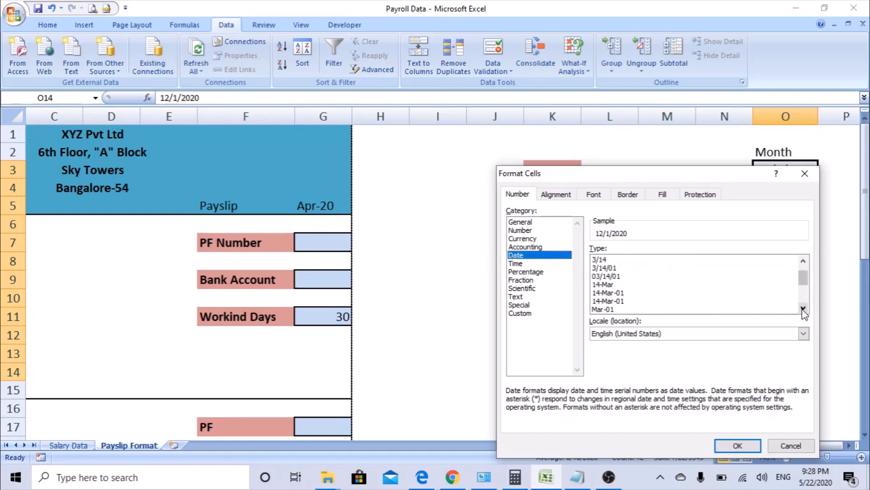
pyautogui.click(607, 310)
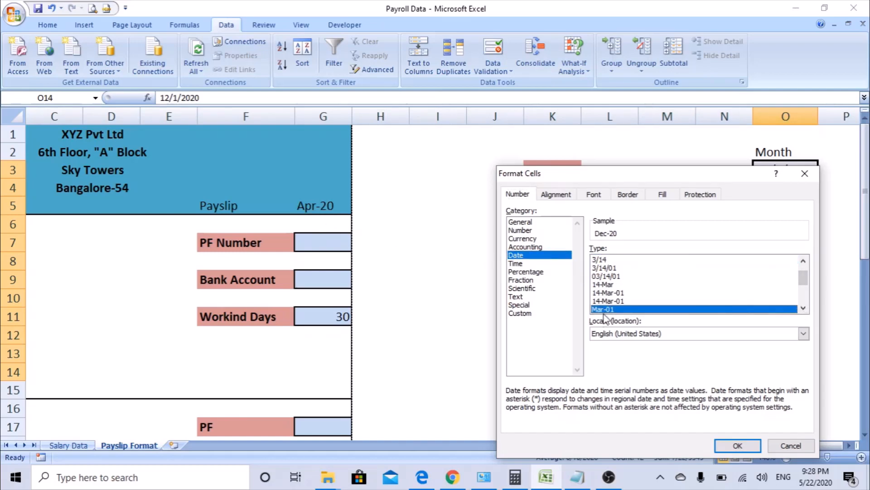
pyautogui.click(804, 310)
pyautogui.click(804, 310)
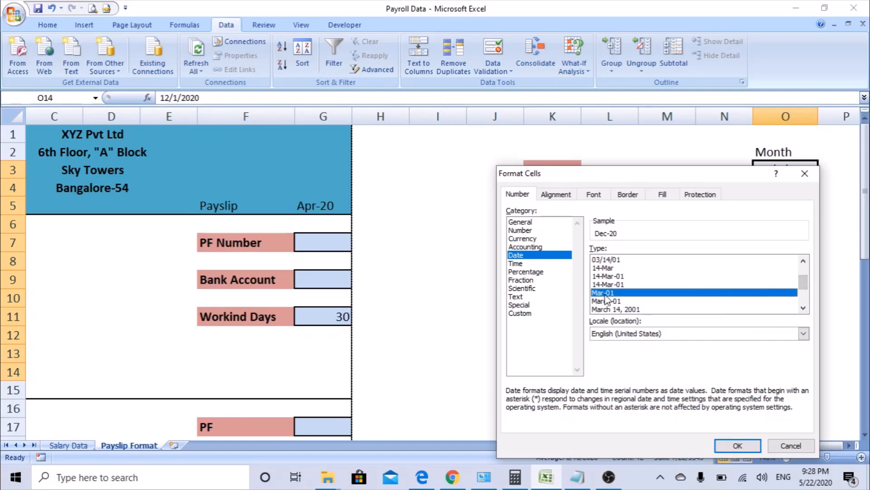
pyautogui.click(739, 445)
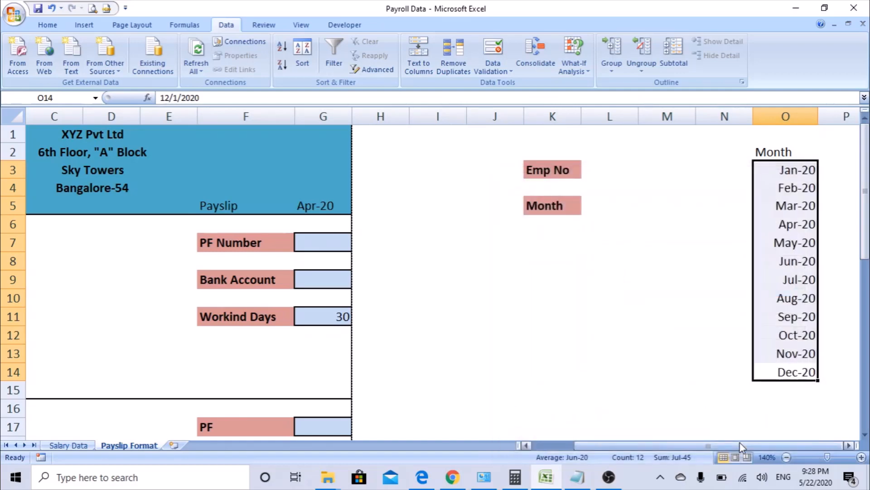
# Apply all borders to the month list in O2:O14, including its Month heading.
pyautogui.click(799, 152)
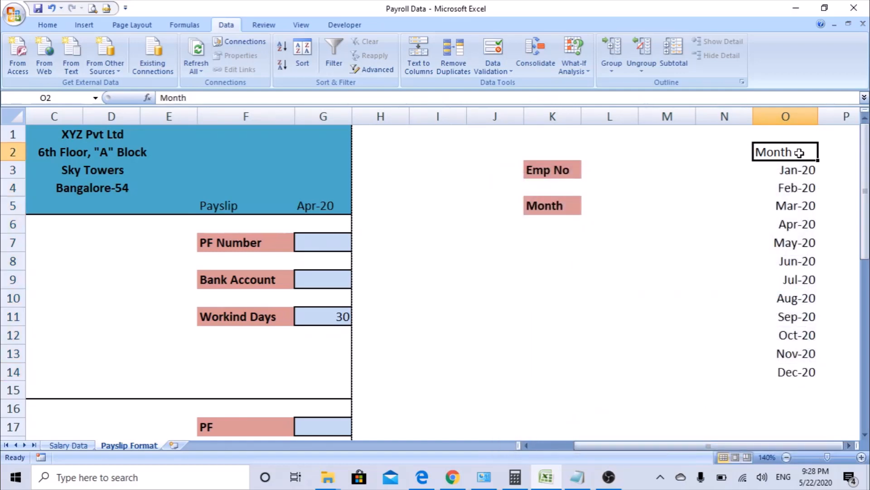
pyautogui.moveTo(795, 153); pyautogui.dragTo(802, 369)
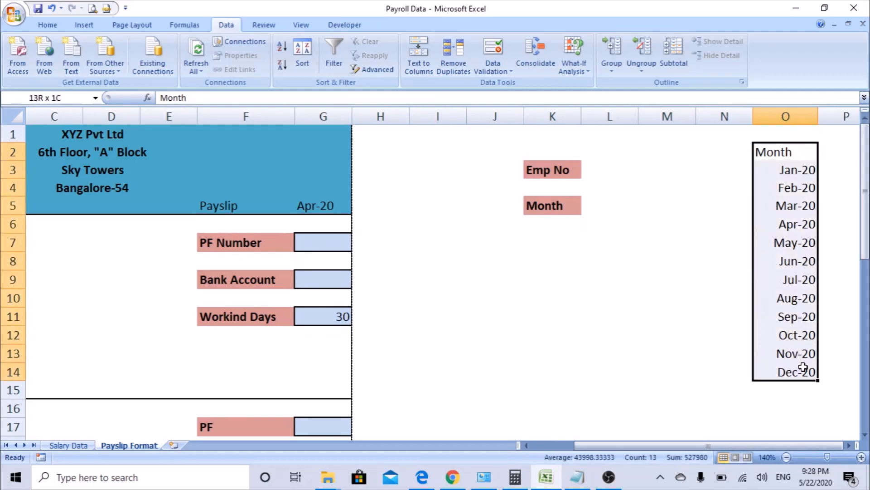
pyautogui.click(62, 27)
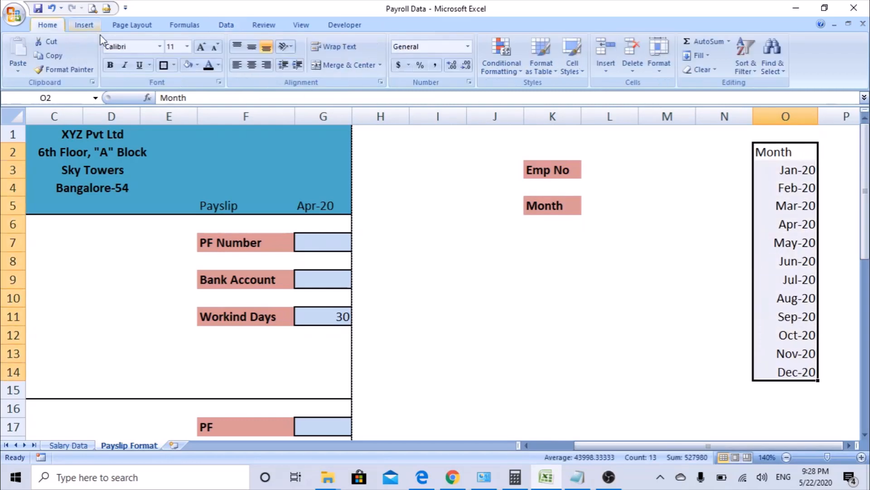
pyautogui.click(174, 64)
pyautogui.click(51, 167)
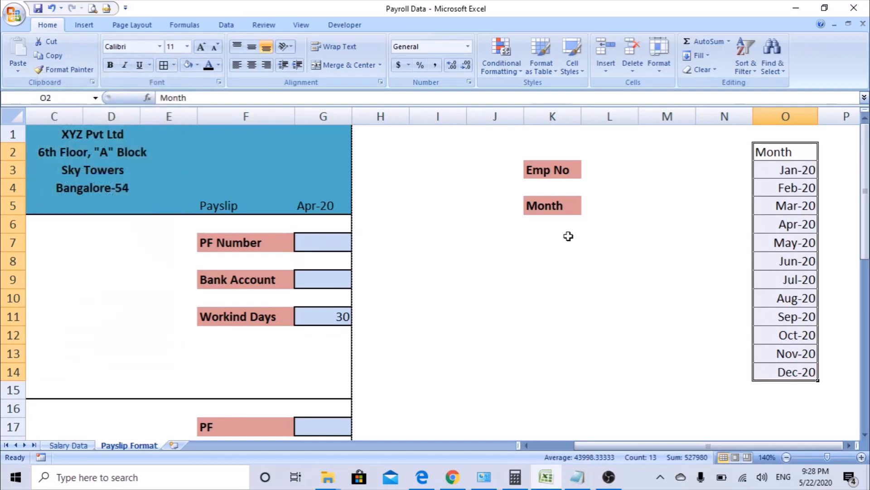
pyautogui.click(567, 238)
# Add a list data validation to cell L5 beside Month, using $O$2:$O$14 as the source, and check its choices.
pyautogui.click(611, 206)
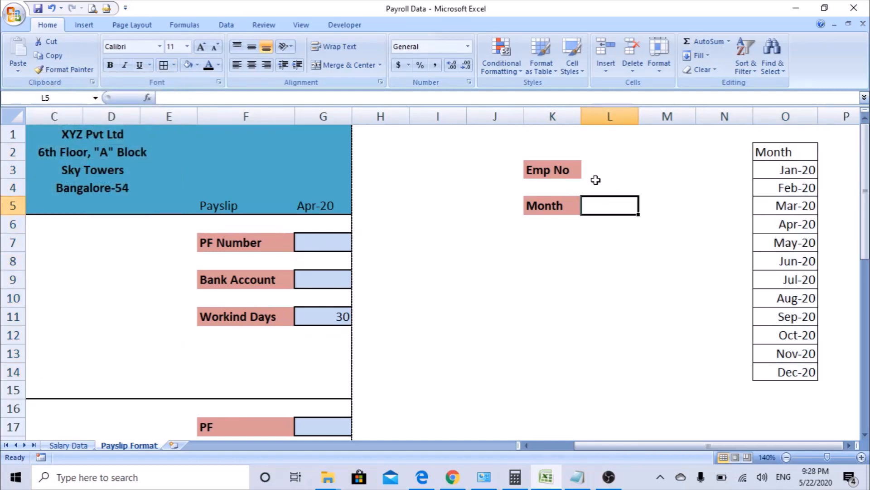
pyautogui.click(227, 25)
pyautogui.click(605, 250)
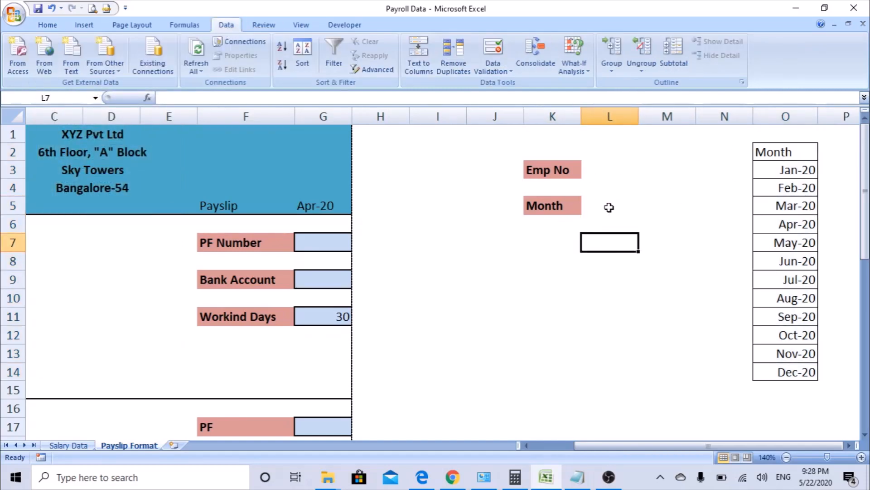
pyautogui.click(609, 208)
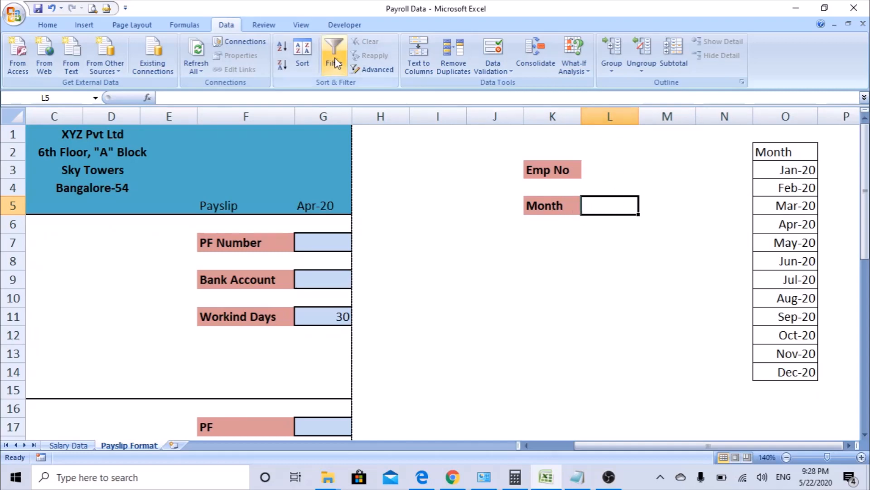
pyautogui.click(503, 71)
pyautogui.click(452, 85)
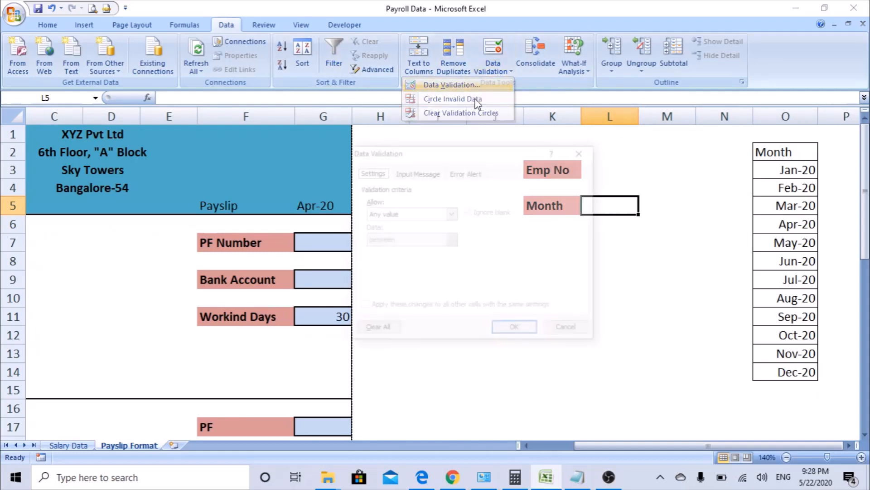
pyautogui.moveTo(460, 149); pyautogui.dragTo(392, 134)
pyautogui.click(344, 196)
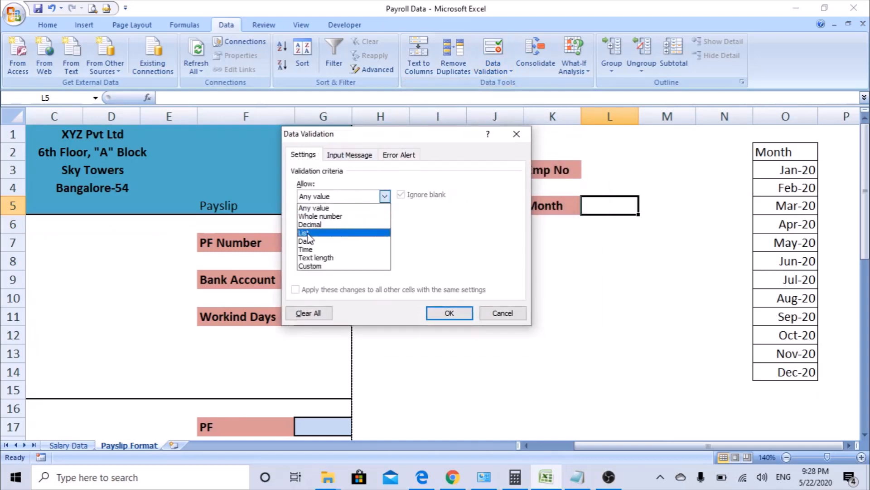
pyautogui.click(327, 233)
pyautogui.click(397, 247)
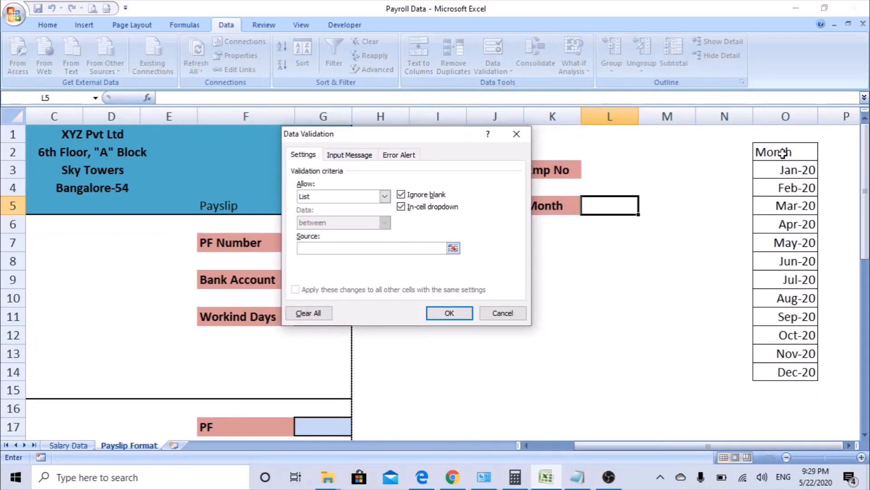
pyautogui.moveTo(784, 153); pyautogui.dragTo(800, 376)
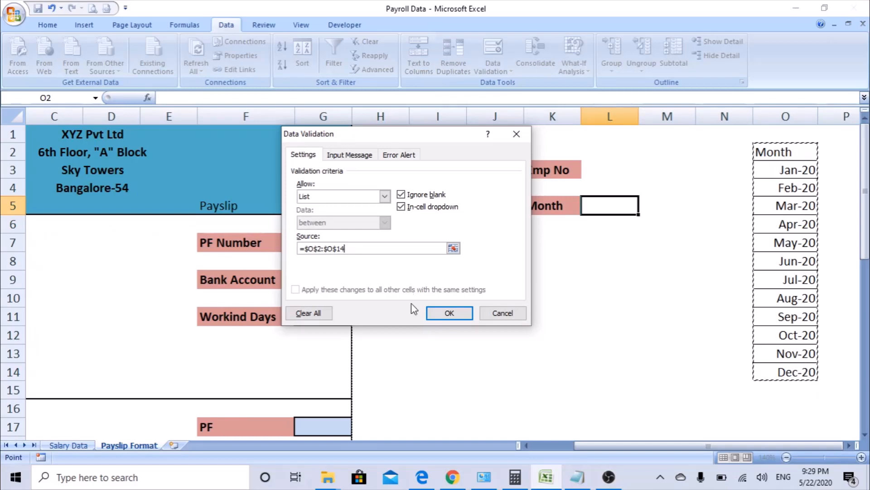
pyautogui.click(454, 313)
pyautogui.click(644, 208)
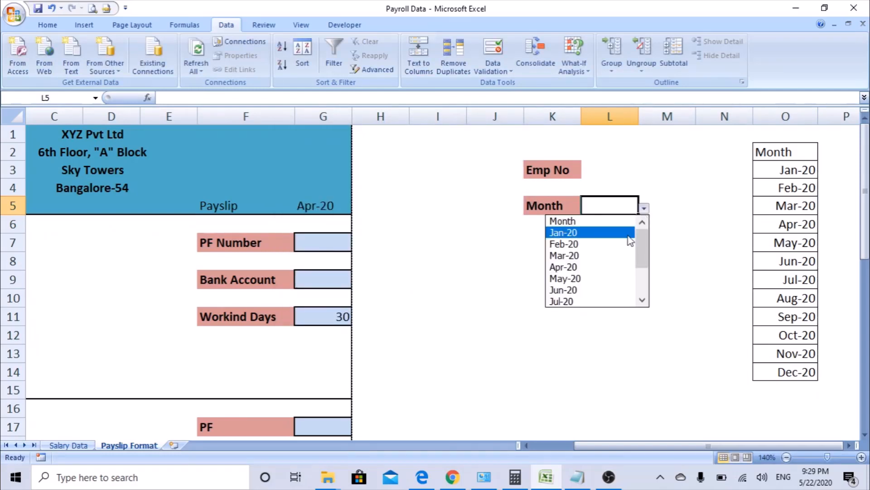
pyautogui.click(635, 169)
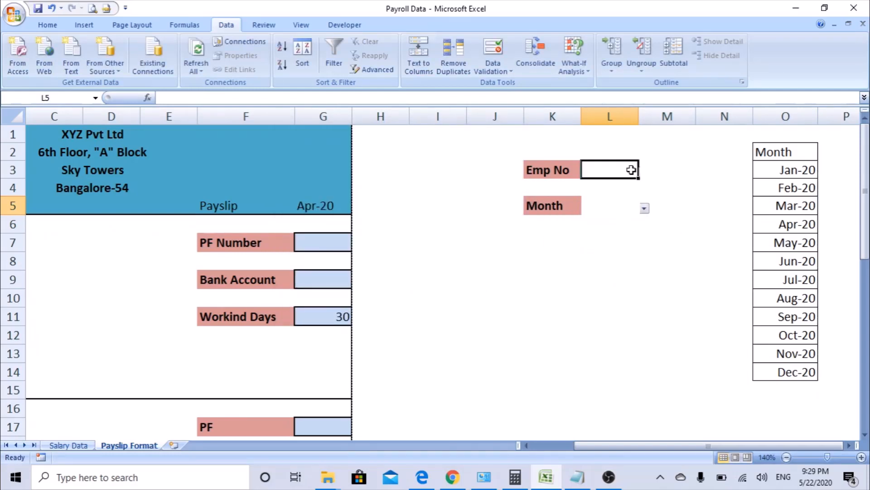
pyautogui.click(619, 208)
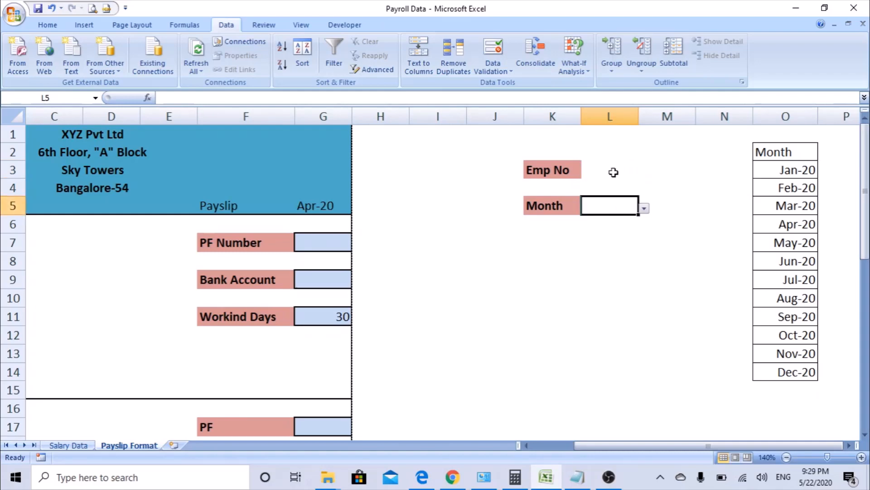
pyautogui.click(614, 170)
pyautogui.click(622, 238)
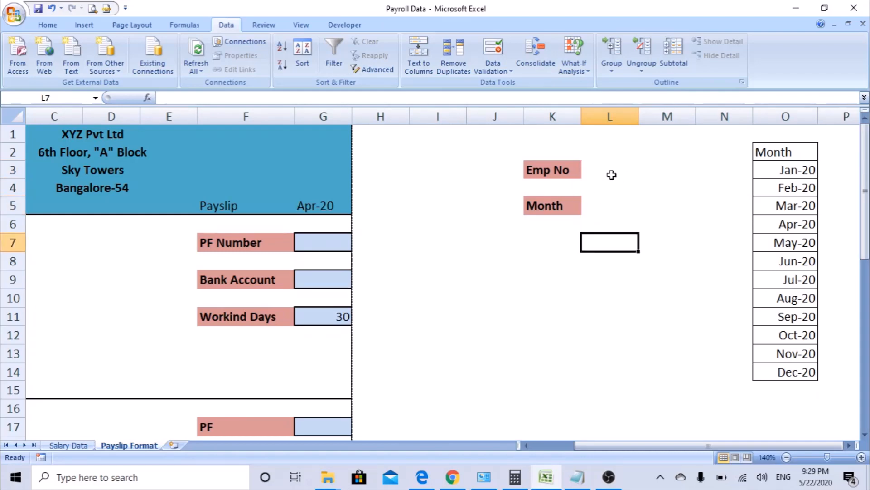
# Apply a thick box border to the Emp No and Month input cells, L3 and L5.
pyautogui.click(611, 175)
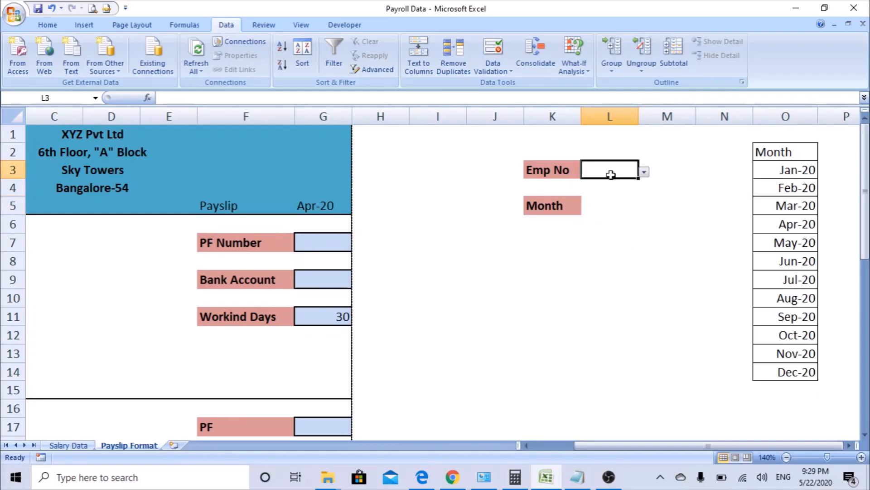
pyautogui.click(45, 26)
pyautogui.click(175, 65)
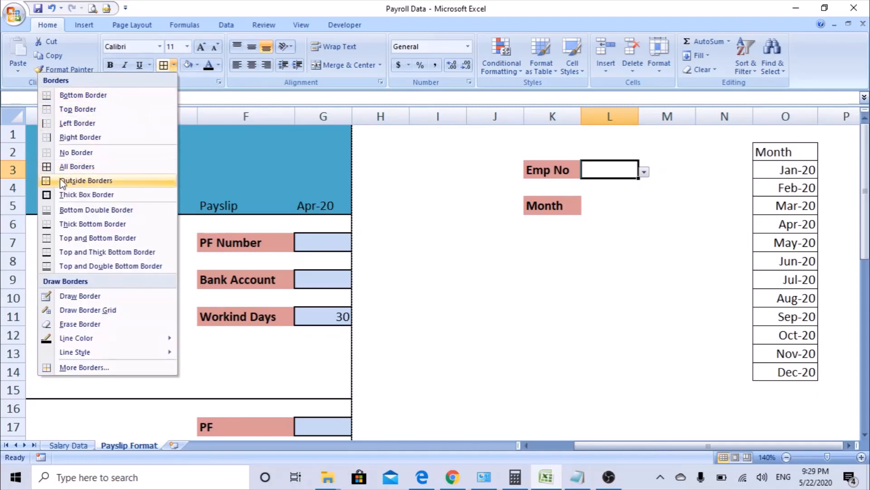
pyautogui.click(55, 194)
pyautogui.click(611, 205)
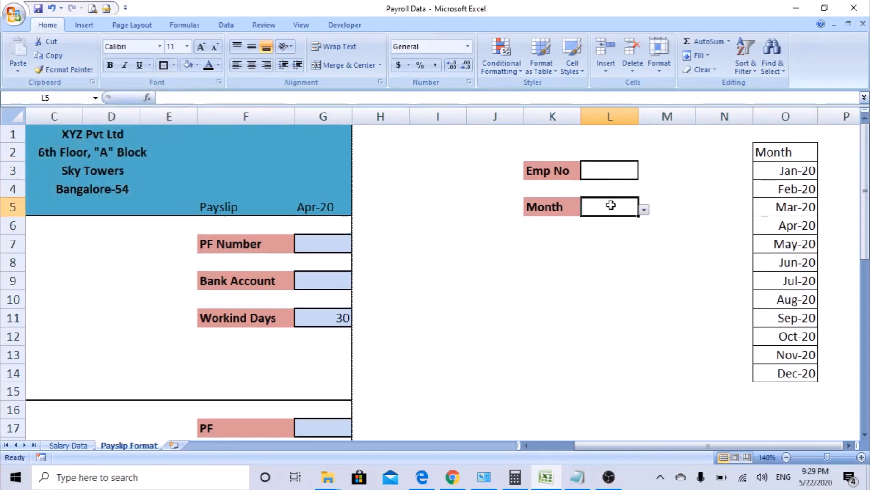
pyautogui.click(163, 65)
pyautogui.click(508, 285)
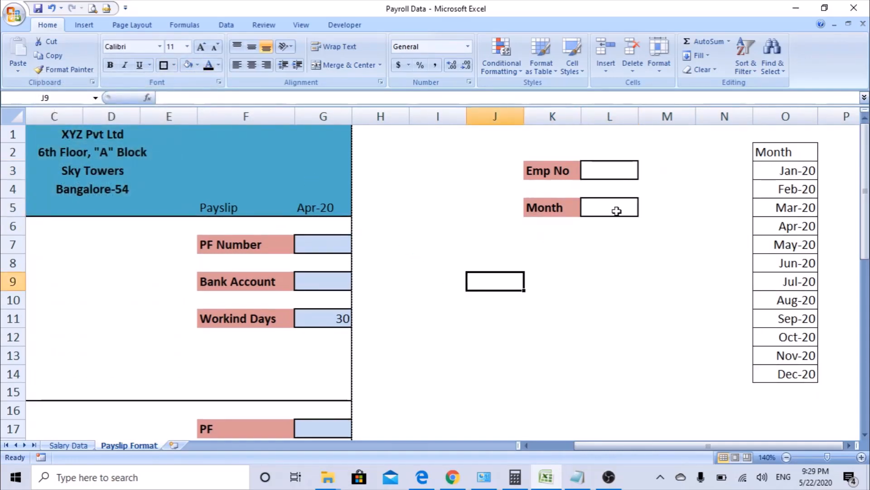
# Choose 104 from the Emp No list in cell L3.
pyautogui.click(624, 168)
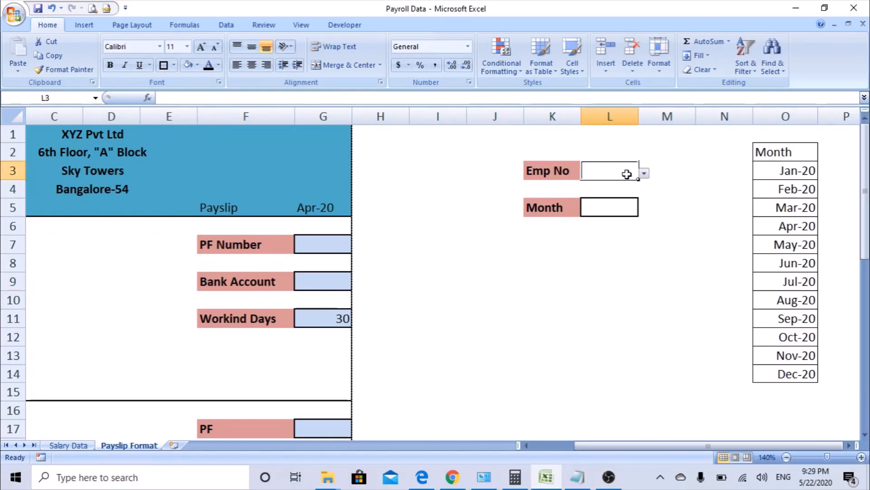
pyautogui.click(642, 254)
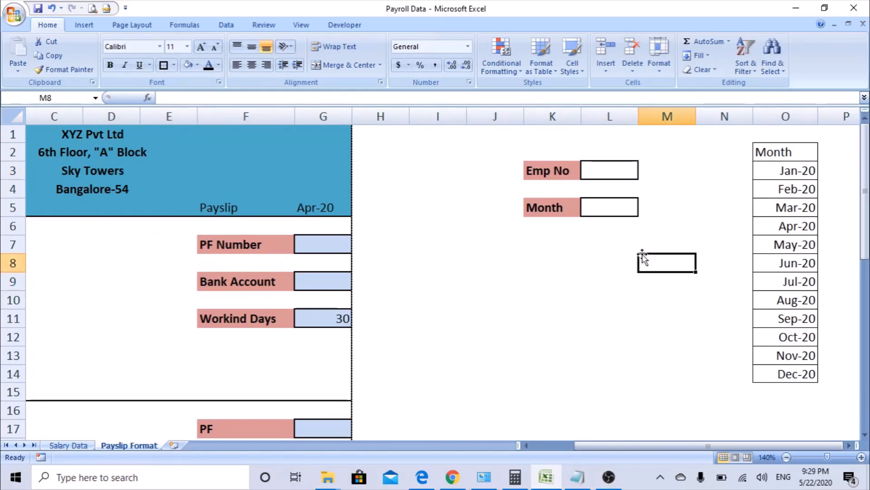
pyautogui.press('Left')
pyautogui.press('Left')
pyautogui.press('Left')
pyautogui.press('Left')
pyautogui.press('Left')
pyautogui.press('Left')
pyautogui.press('Left')
pyautogui.press('Left')
pyautogui.press('Left')
pyautogui.press('Left')
pyautogui.press('Left')
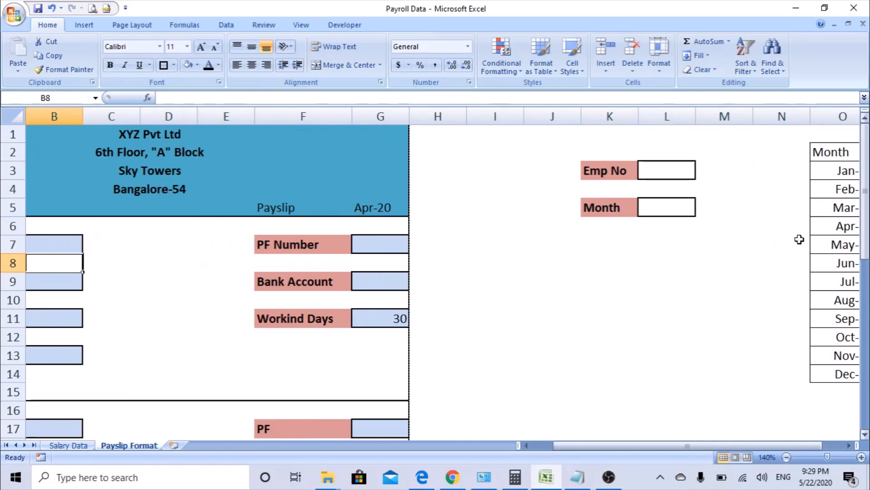
pyautogui.click(653, 171)
pyautogui.click(701, 173)
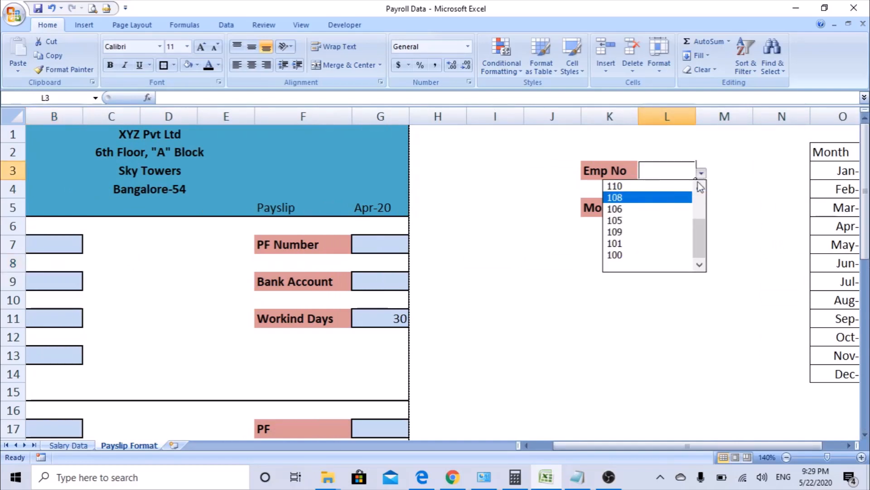
pyautogui.scroll(2, 700, 186)
pyautogui.click(662, 197)
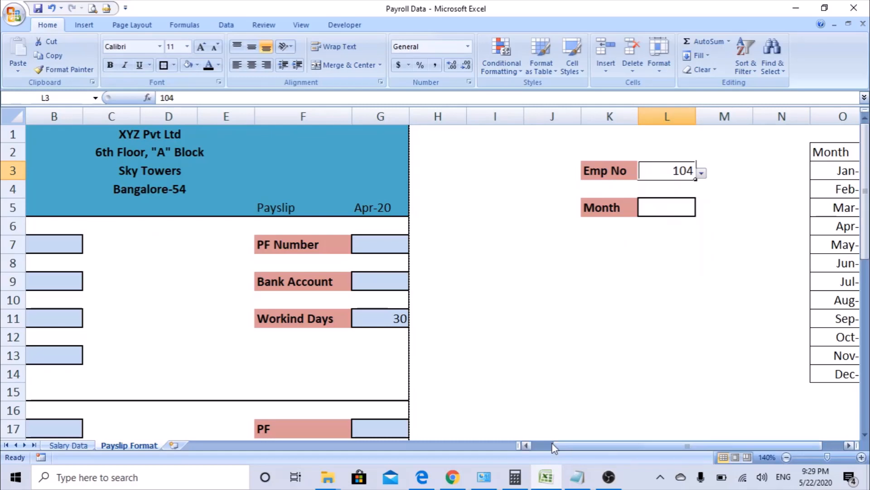
# Start a VLOOKUP formula in B7 beside the payslip's Emp No label, with L3 as the lookup value.
pyautogui.moveTo(557, 445); pyautogui.dragTo(537, 445)
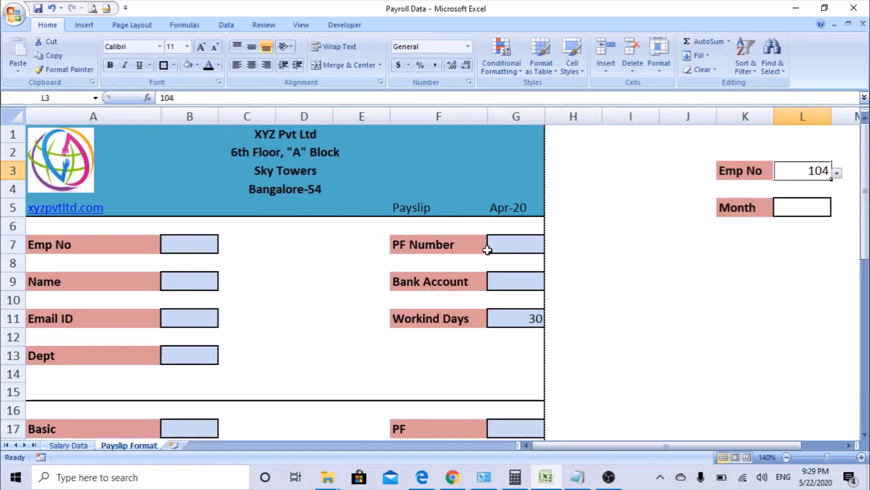
pyautogui.scroll(-4, 175, 309)
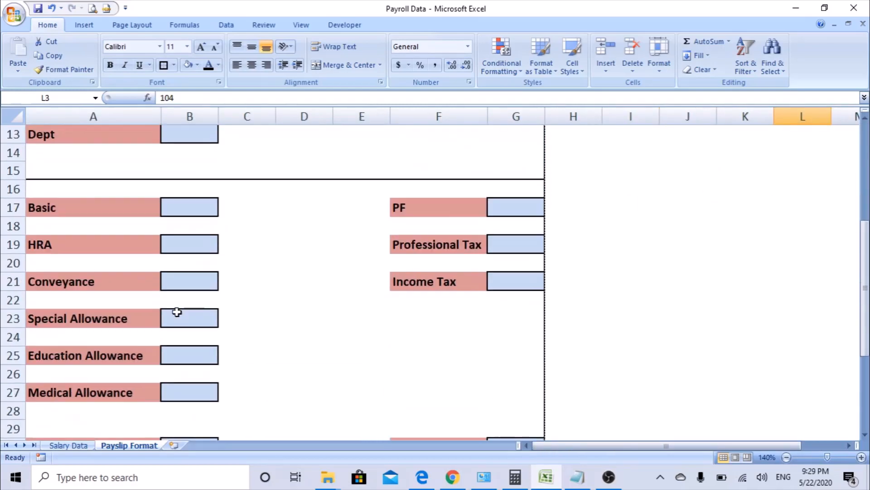
pyautogui.scroll(4, 175, 311)
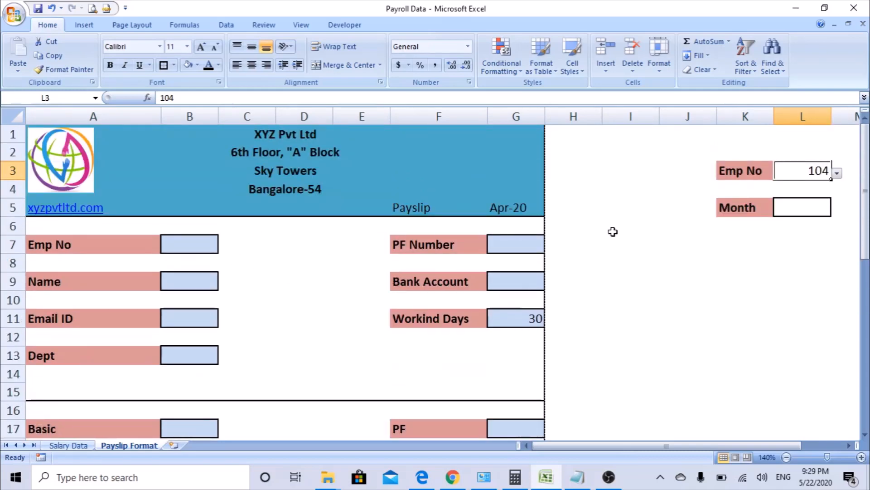
pyautogui.click(206, 244)
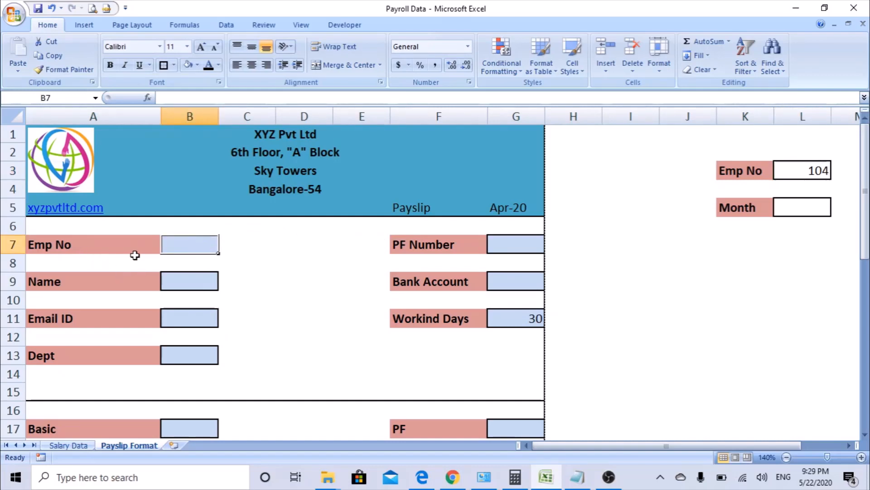
pyautogui.write('=vLOOKUP')
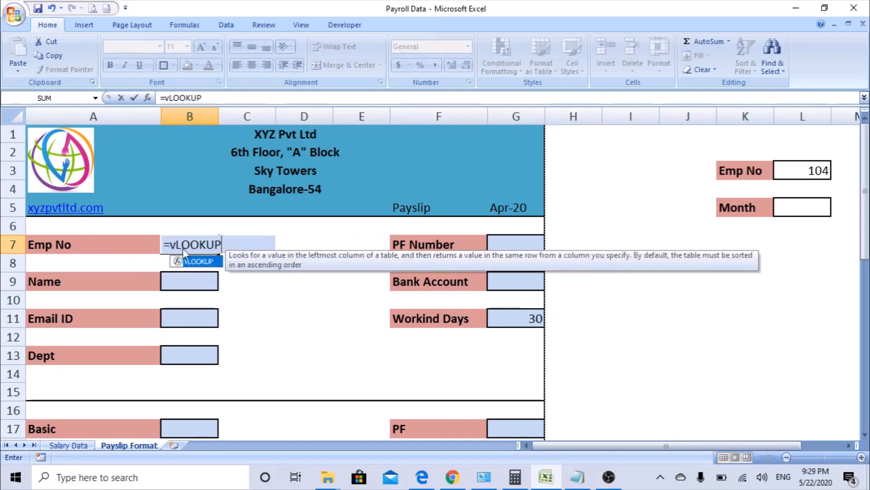
pyautogui.press('Tab')
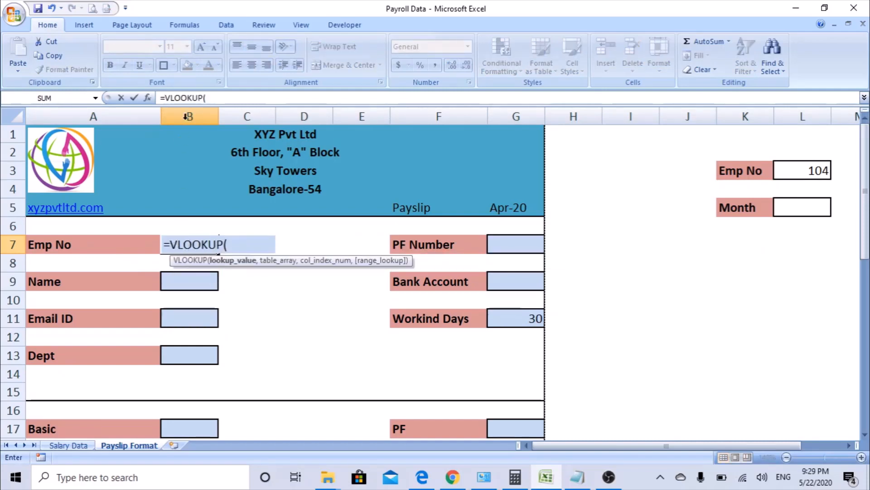
pyautogui.click(148, 97)
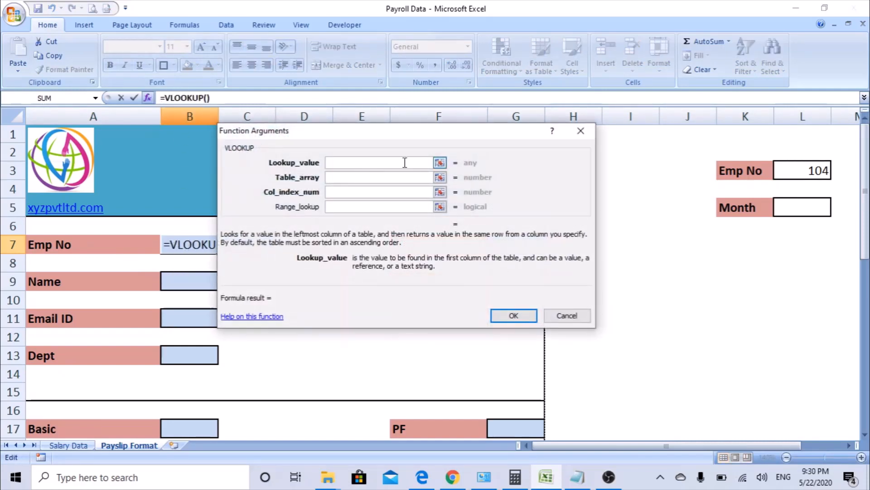
pyautogui.click(794, 169)
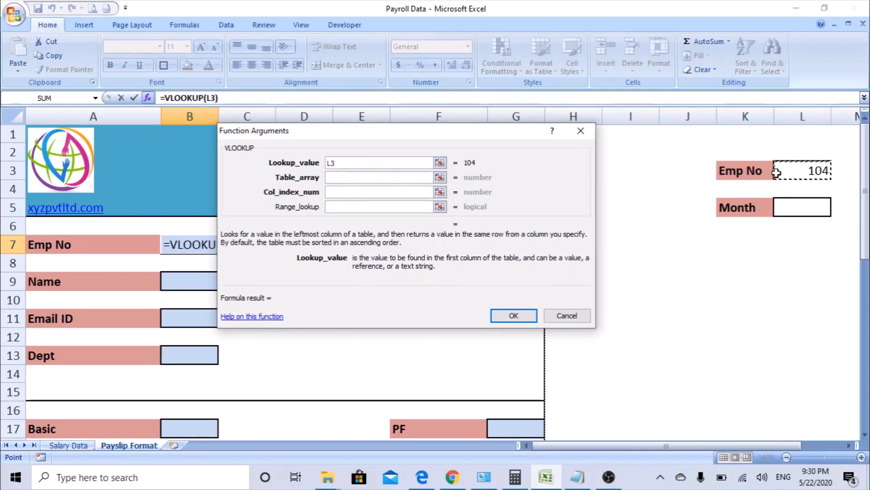
# Set the VLOOKUP table array to columns A:R of the Salary Data sheet.
pyautogui.click(343, 178)
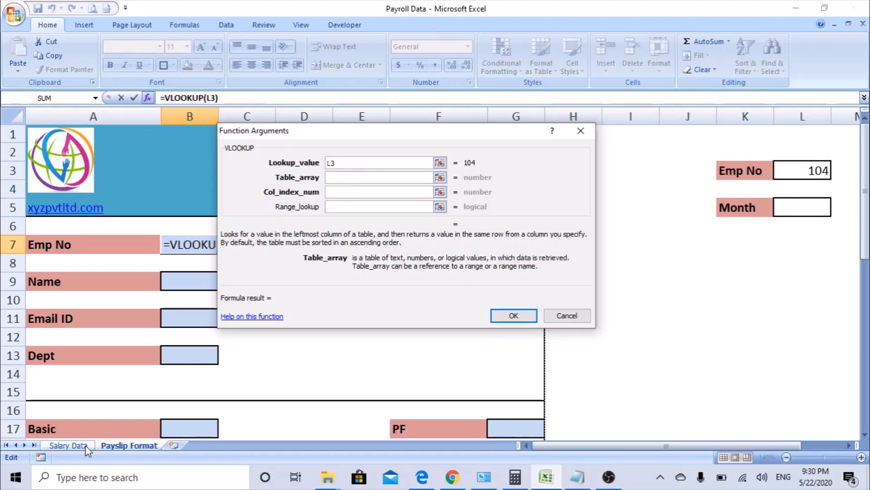
pyautogui.click(73, 447)
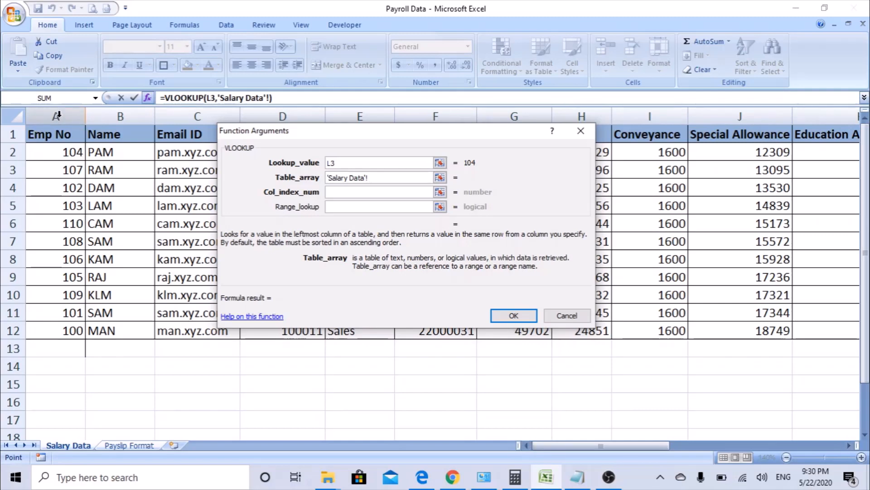
pyautogui.moveTo(57, 116); pyautogui.dragTo(809, 121)
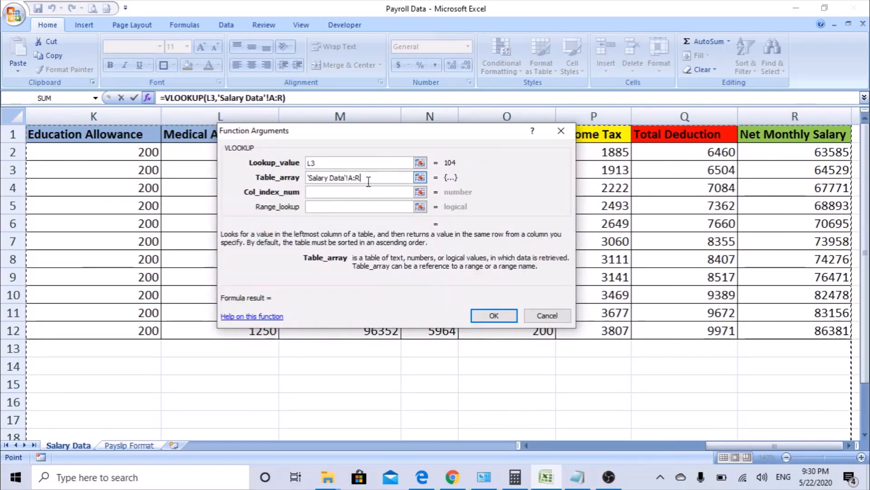
# Make the VLOOKUP table array reference absolute as 'Salary Data'!$A:$R.
pyautogui.moveTo(344, 175); pyautogui.dragTo(297, 177)
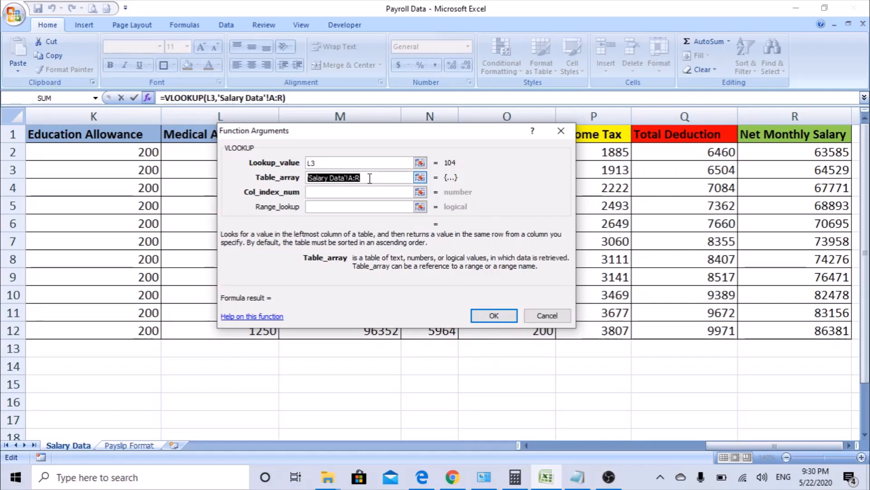
pyautogui.press('F4')
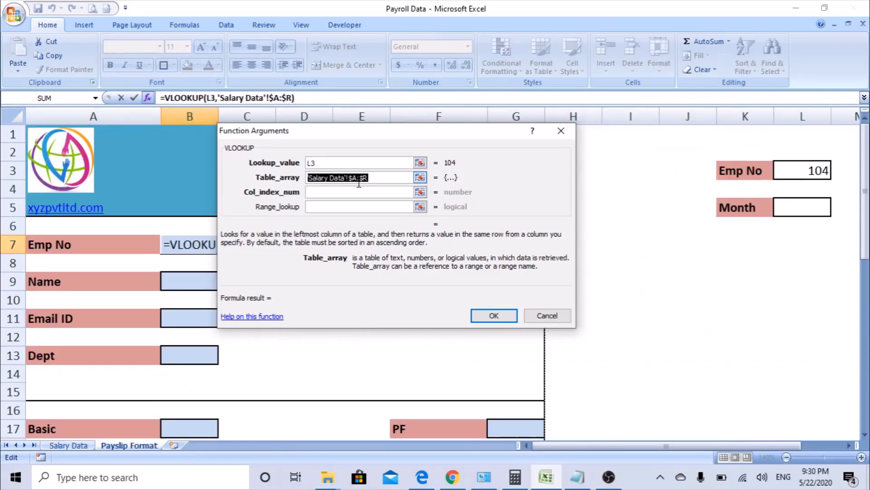
pyautogui.click(337, 193)
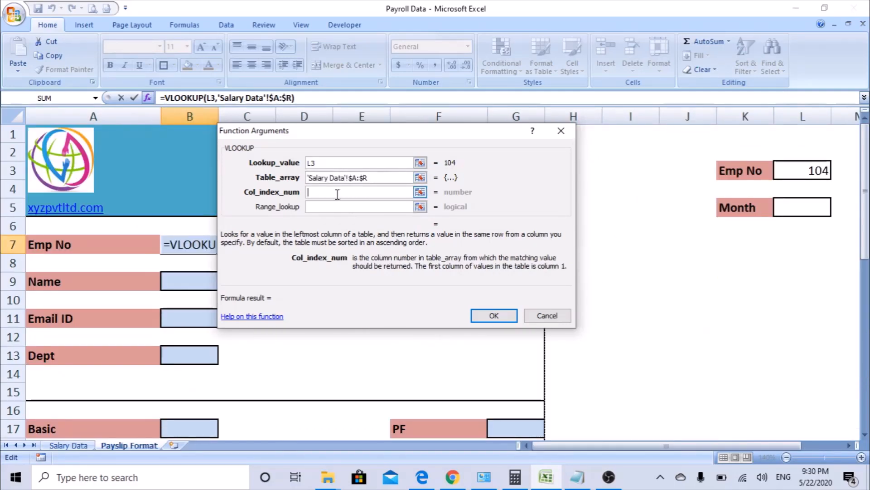
pyautogui.click(390, 177)
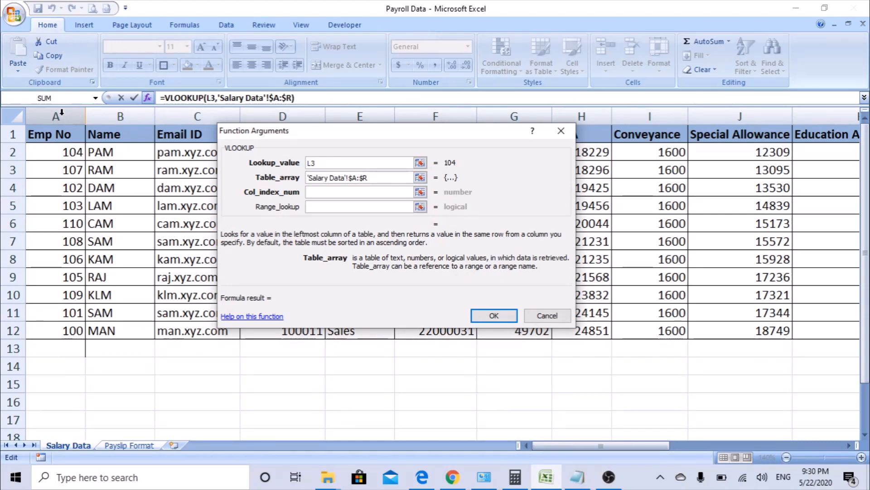
# Set the column index to 1 and the range lookup to 0, completing the Emp No VLOOKUP in B7.
pyautogui.click(312, 192)
pyautogui.write('1')
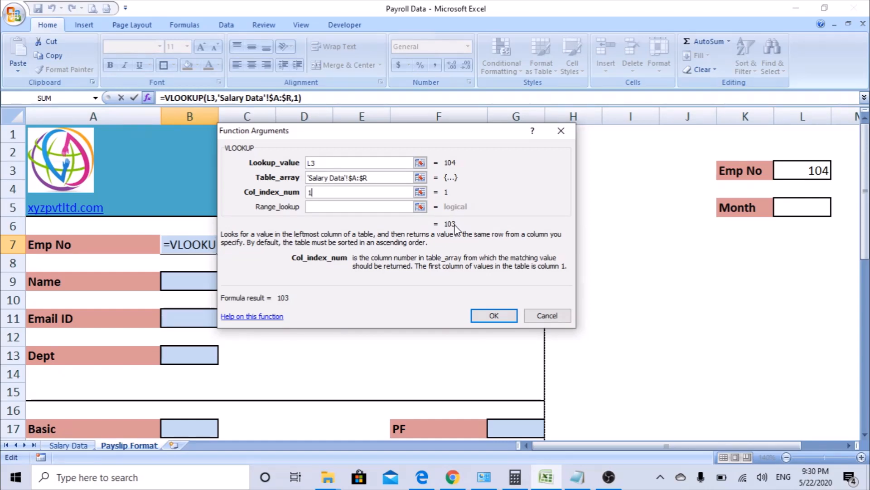
pyautogui.press('Tab')
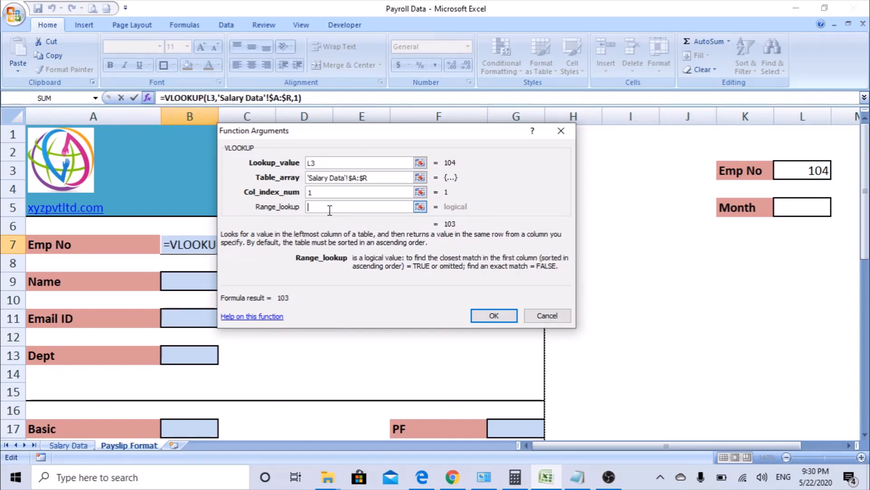
pyautogui.write('0')
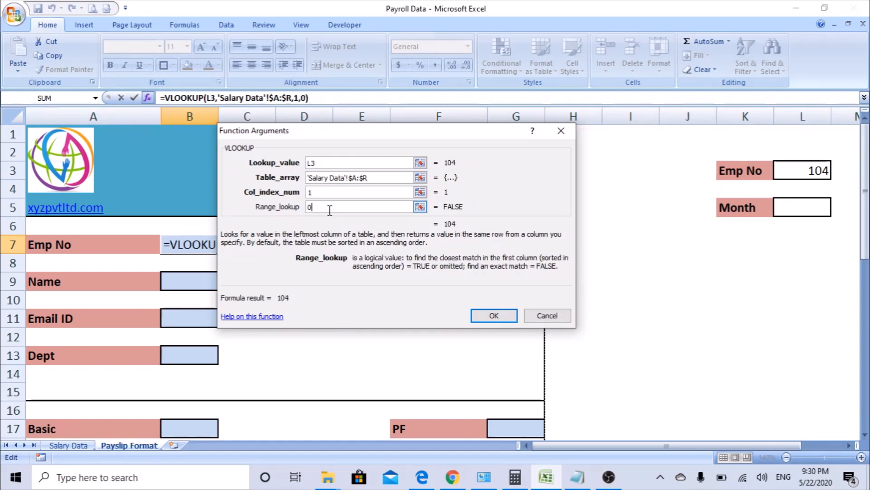
pyautogui.click(495, 316)
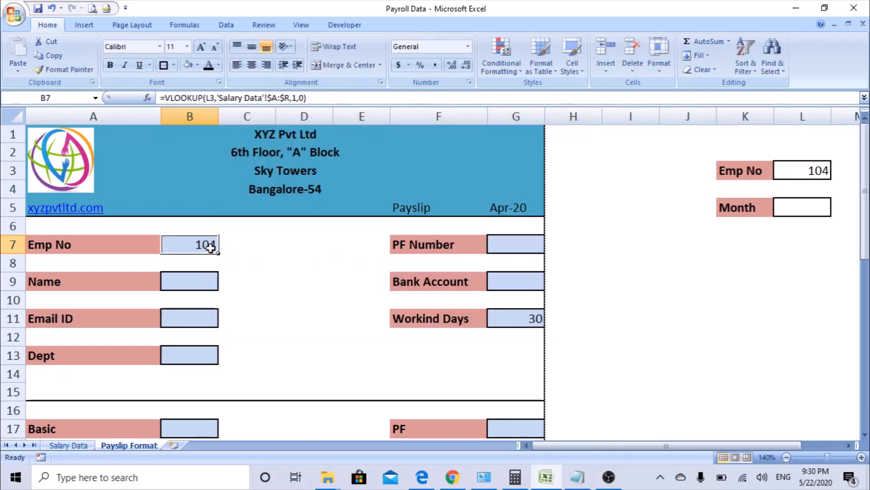
pyautogui.click(189, 280)
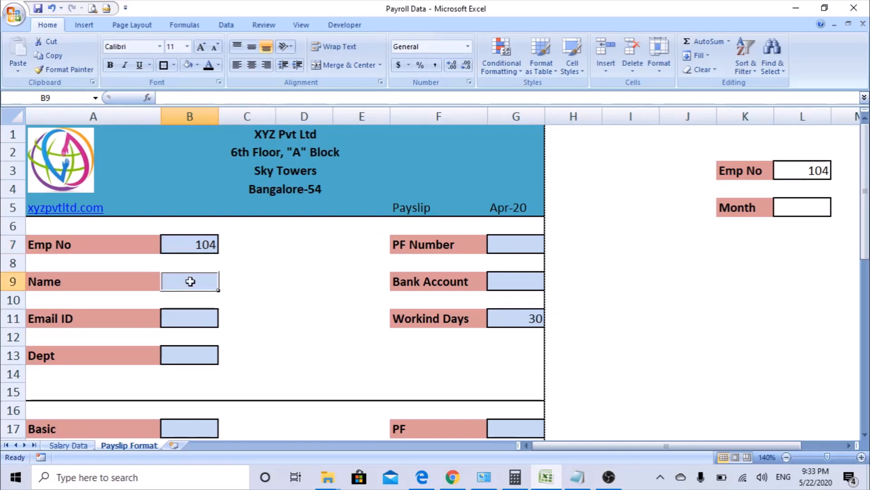
pyautogui.write('=')
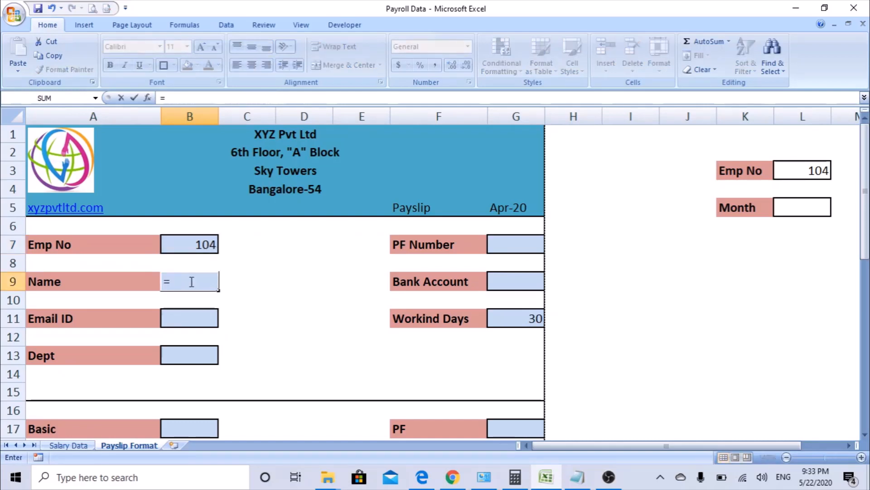
pyautogui.press('Escape')
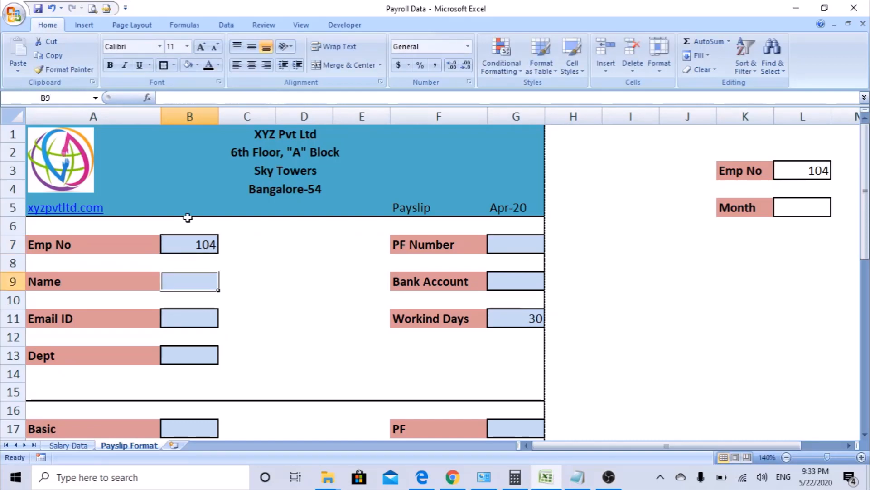
# Try copying the Emp No formula from B7 into the Name cell B9, check its lookup reference, and undo the paste.
pyautogui.click(187, 241)
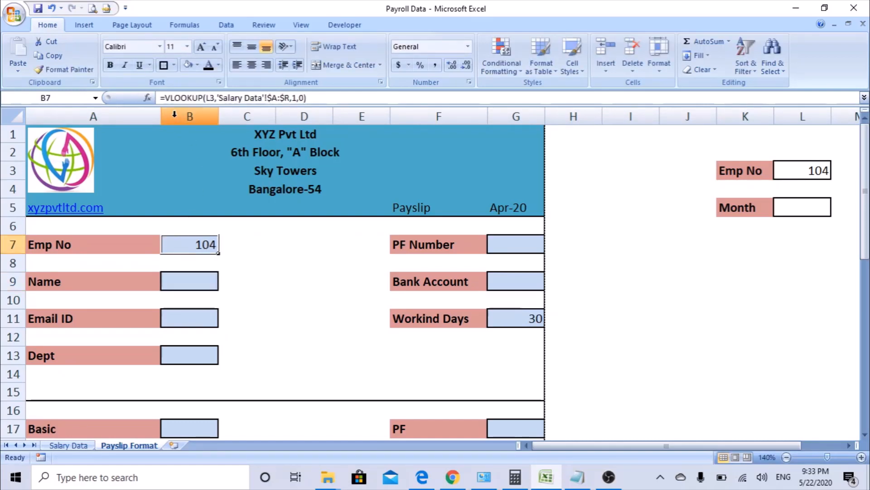
pyautogui.press('F2')
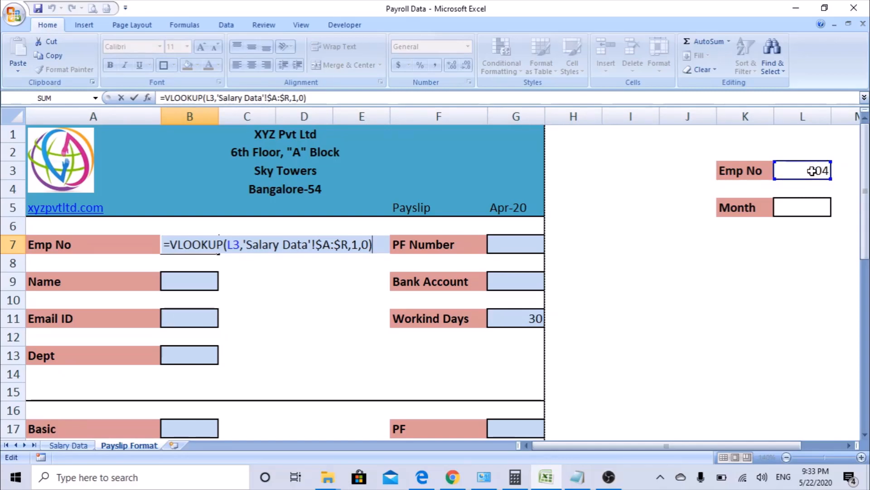
pyautogui.hotkey('ctrl', 'Return')
pyautogui.hotkey('ctrl', 'c')
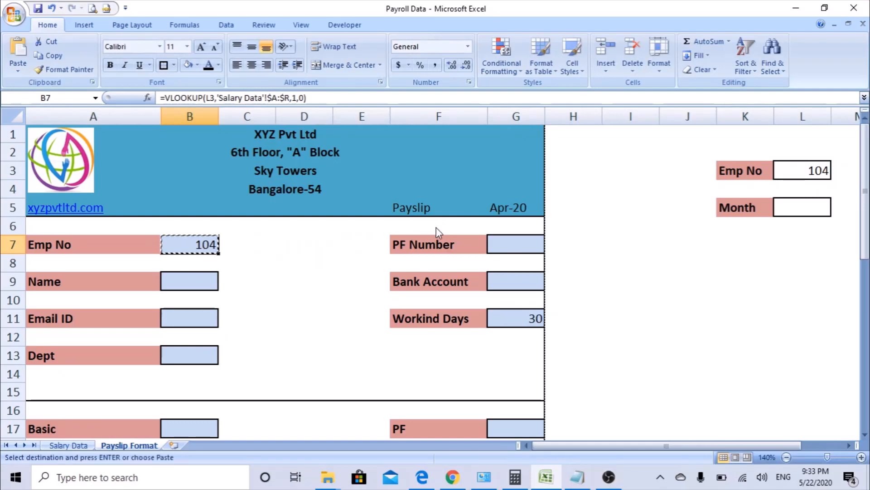
pyautogui.press('Down')
pyautogui.press('Down')
pyautogui.hotkey('ctrl', 'v')
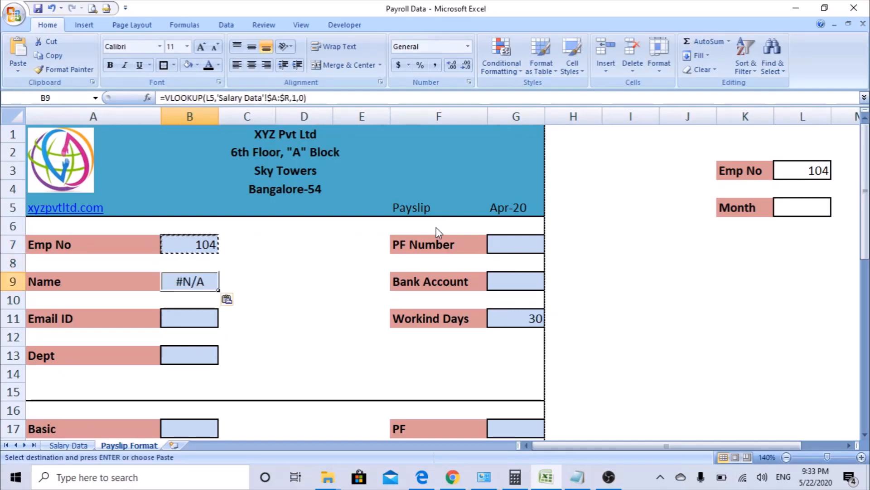
pyautogui.doubleClick(179, 281)
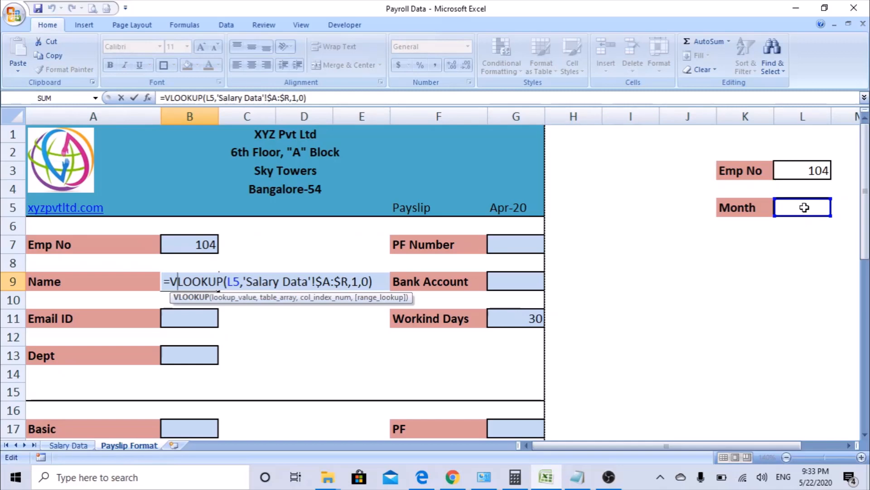
pyautogui.press('Escape')
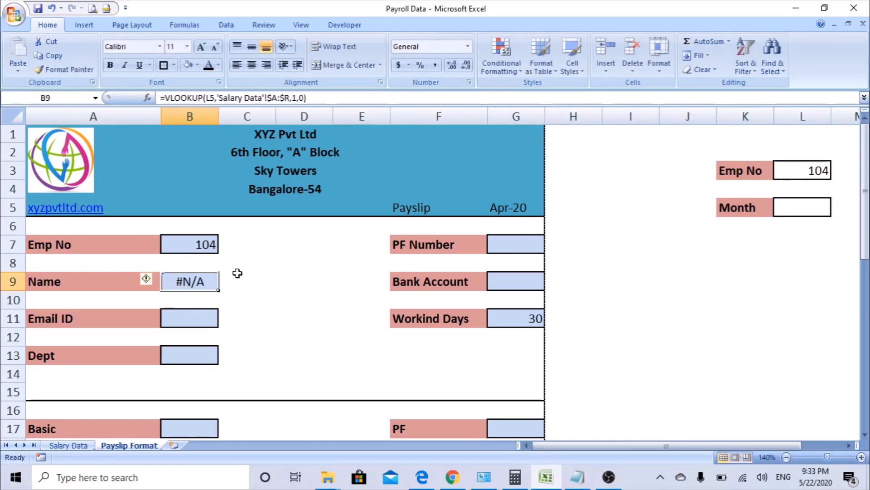
pyautogui.hotkey('ctrl', 'z')
# Make the lookup value in the B7 Emp No VLOOKUP absolute as $L$3.
pyautogui.click(202, 245)
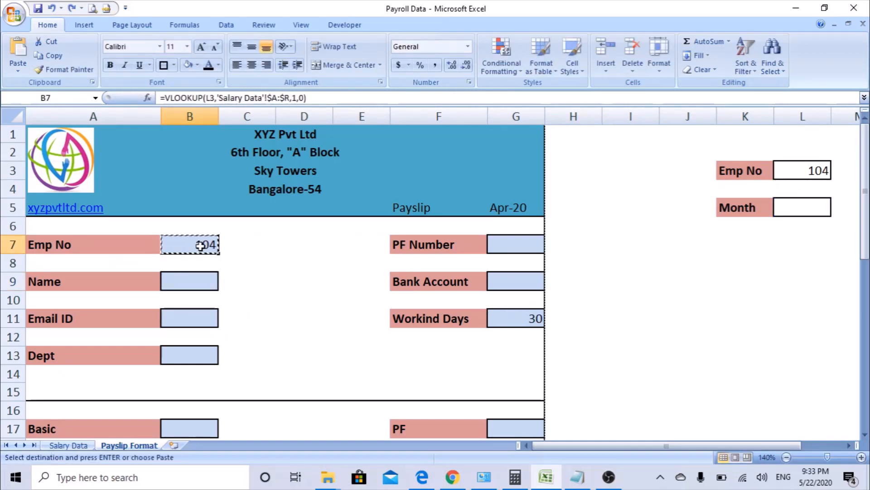
pyautogui.press('F2')
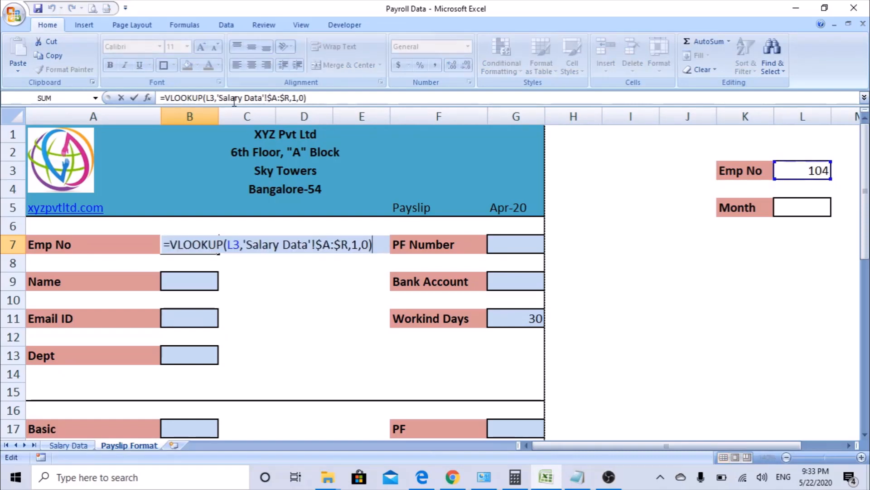
pyautogui.click(212, 97)
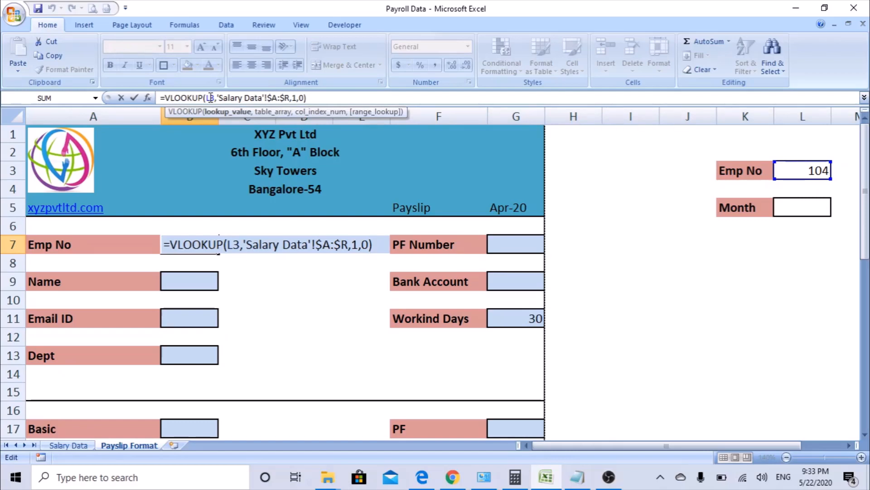
pyautogui.click(148, 97)
pyautogui.click(339, 163)
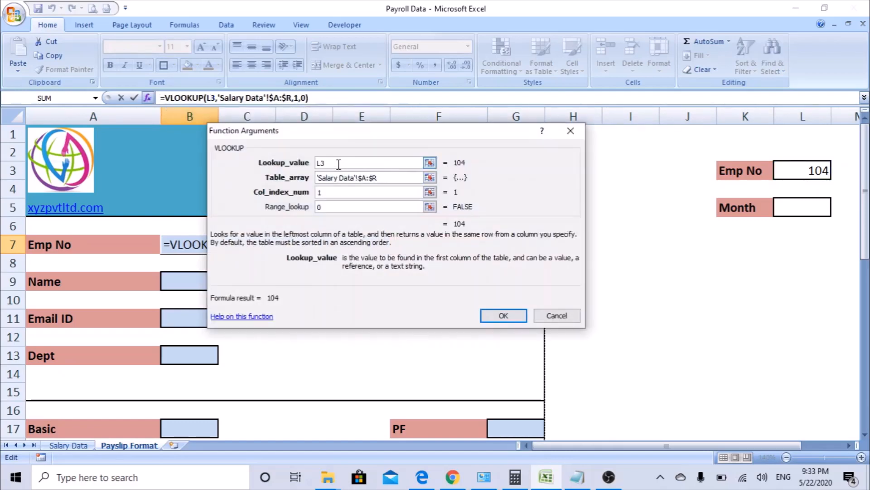
pyautogui.press('F4')
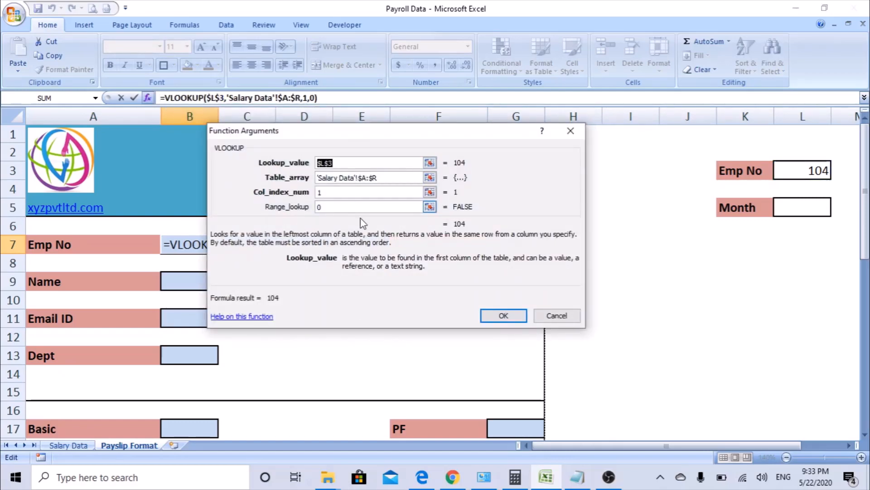
pyautogui.click(494, 316)
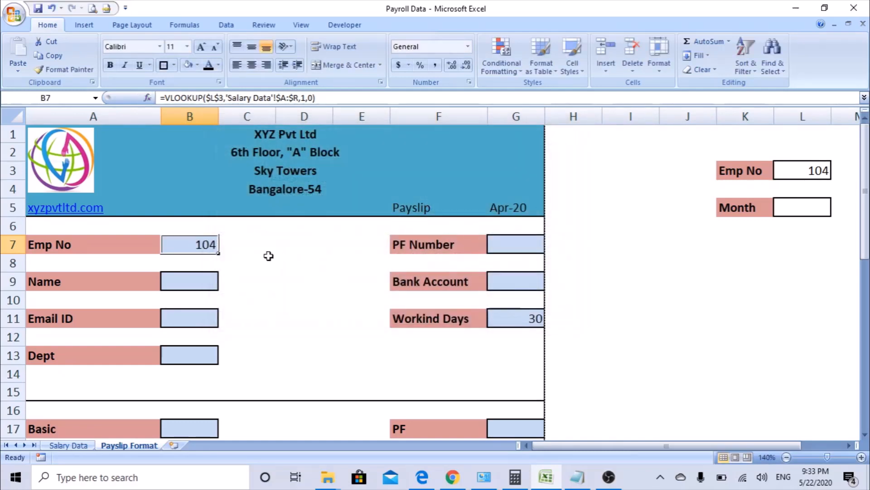
# Copy the VLOOKUP formula from B7 into the Name cell B9 and check its references.
pyautogui.hotkey('ctrl', 'c')
pyautogui.click(178, 283)
pyautogui.hotkey('ctrl', 'v')
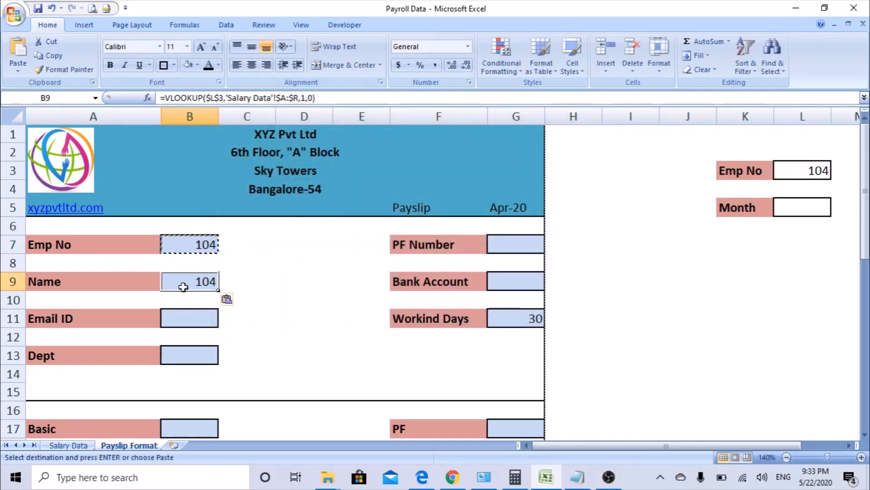
pyautogui.doubleClick(193, 281)
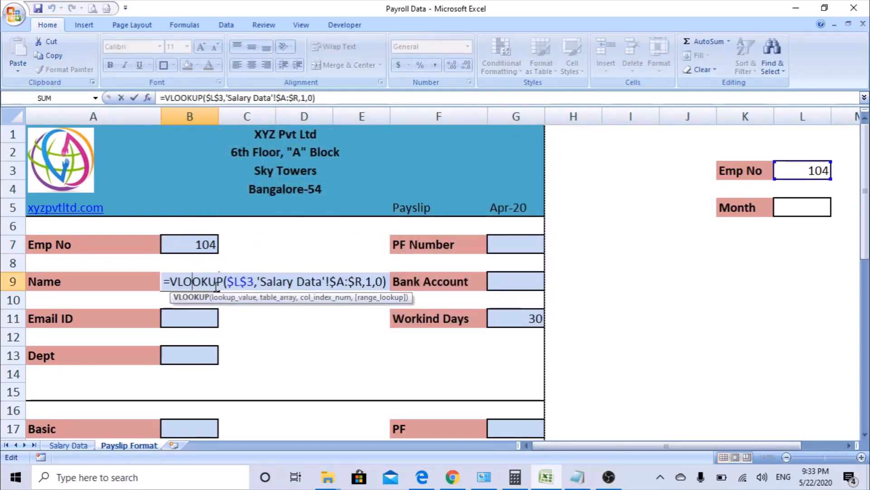
pyautogui.press('Escape')
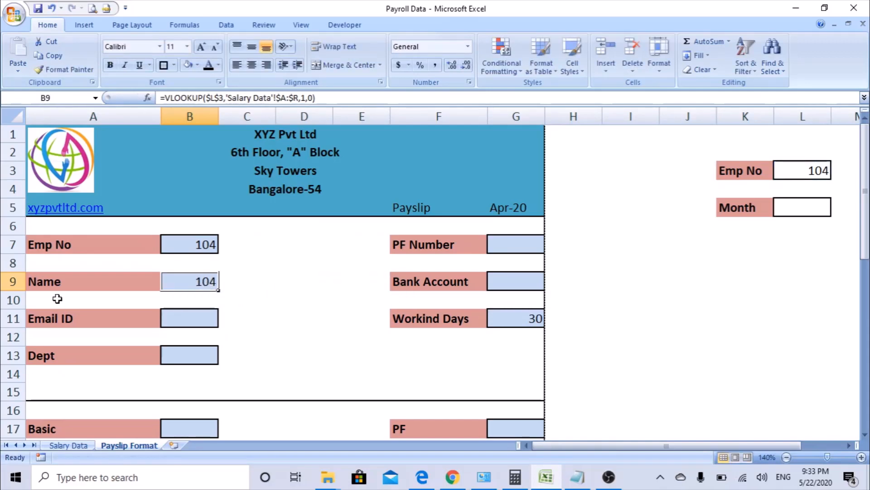
# Check the Name column's position on the Salary Data sheet and set the column index of the B9 VLOOKUP to 2.
pyautogui.click(69, 445)
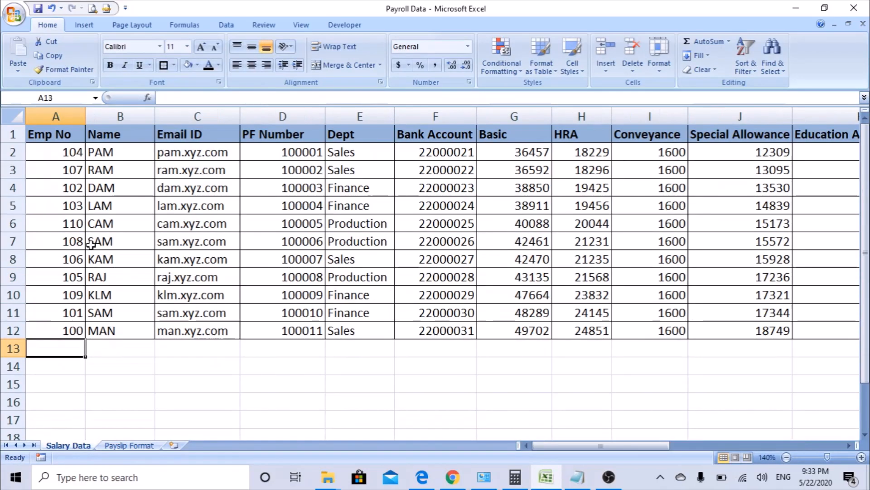
pyautogui.click(59, 117)
pyautogui.click(121, 116)
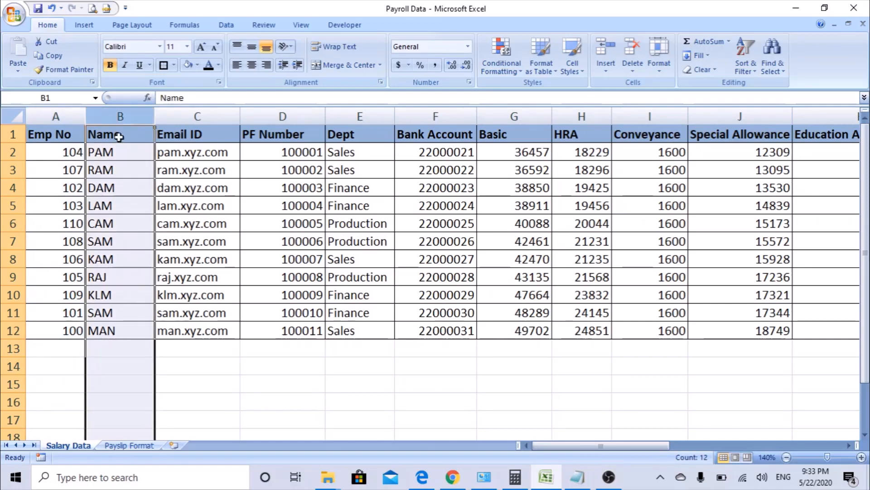
pyautogui.click(129, 445)
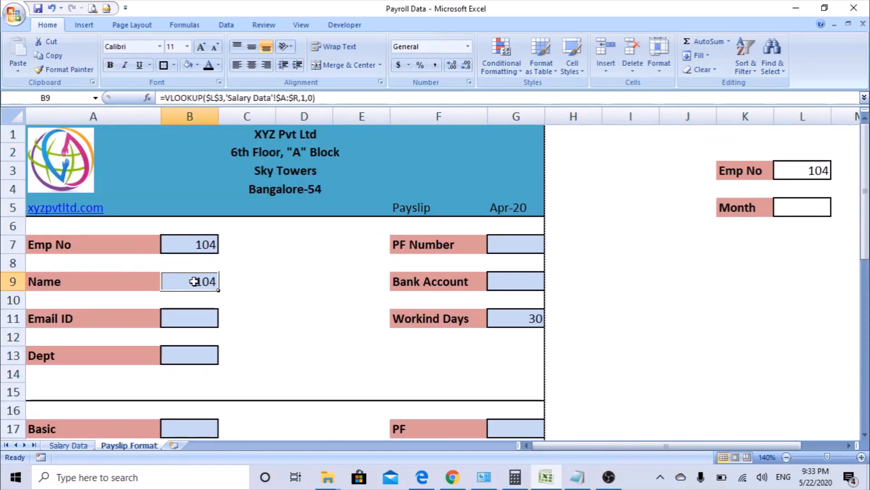
pyautogui.click(147, 98)
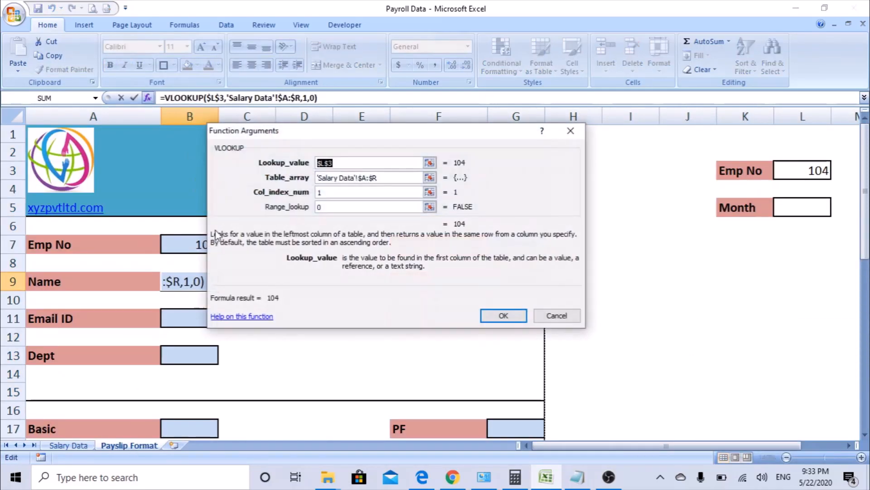
pyautogui.click(324, 193)
pyautogui.press('BackSpace')
pyautogui.write('2')
pyautogui.press('Tab')
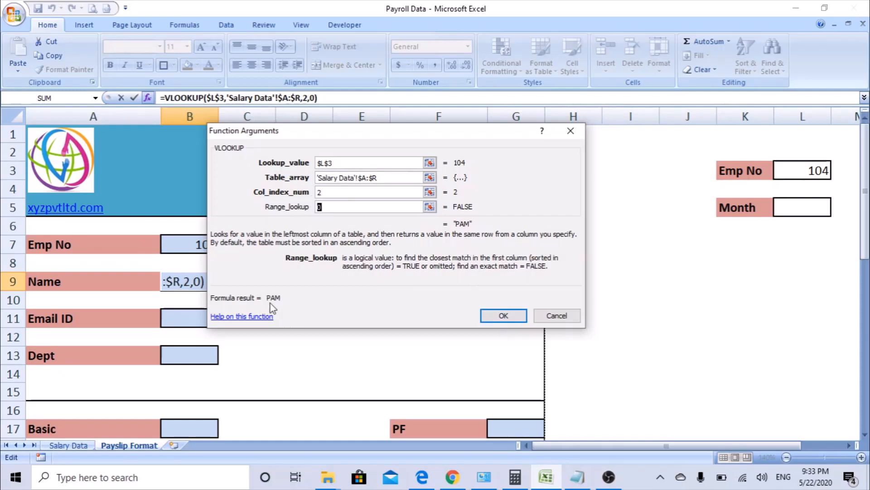
pyautogui.click(489, 317)
# Copy the VLOOKUP formula from the Name cell B9 into the Email ID cell B11.
pyautogui.hotkey('ctrl', 'c')
pyautogui.click(195, 320)
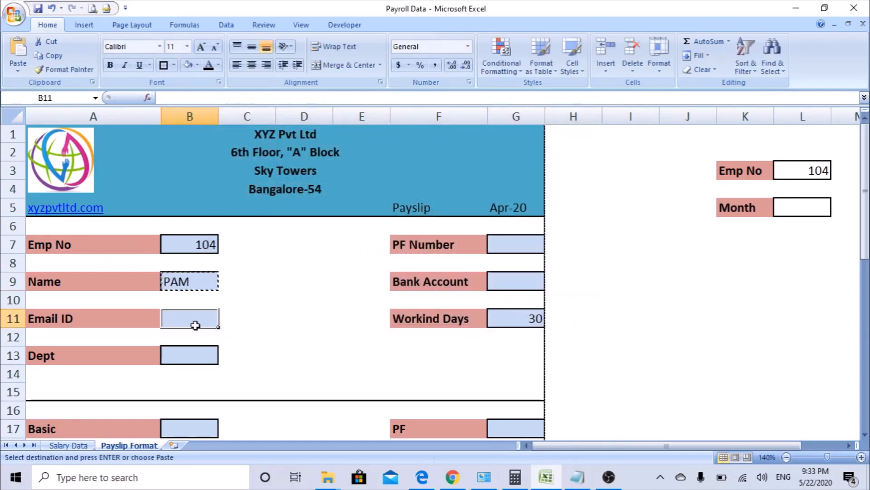
pyautogui.hotkey('ctrl', 'v')
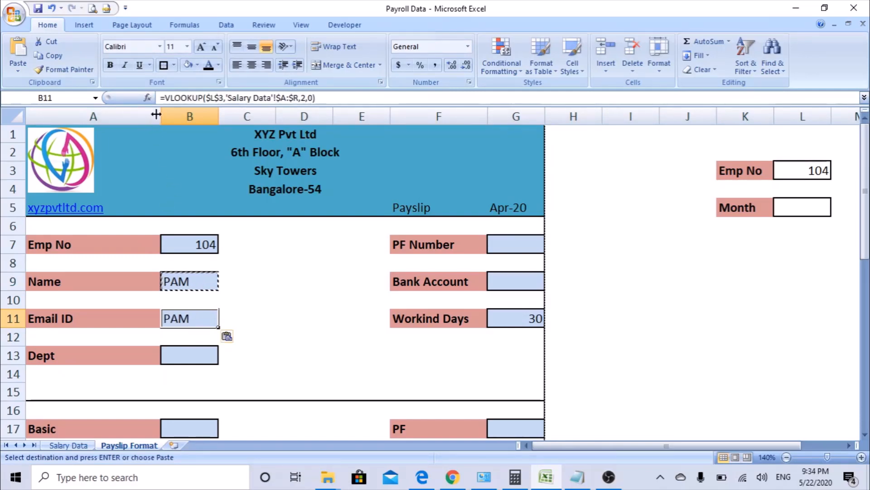
# Set the column index of the B11 VLOOKUP to 3 and fit column B's width to its contents.
pyautogui.click(147, 97)
pyautogui.click(337, 192)
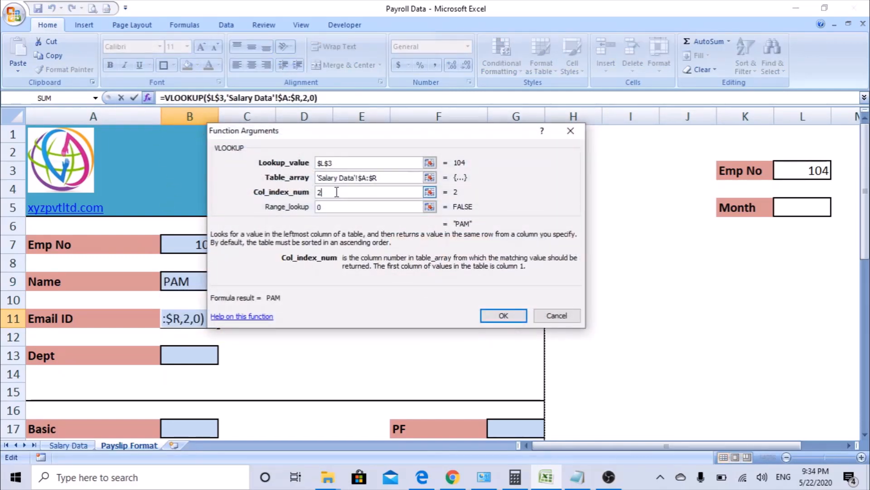
pyautogui.press('BackSpace')
pyautogui.write('3')
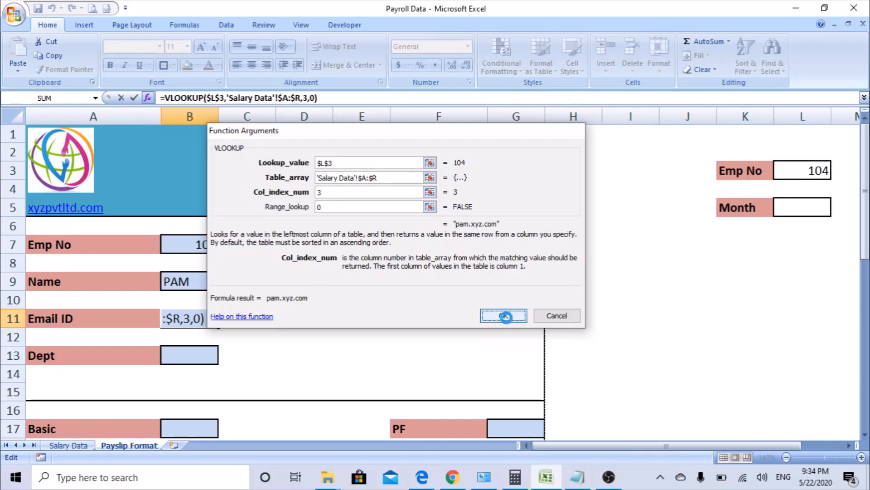
pyautogui.click(504, 314)
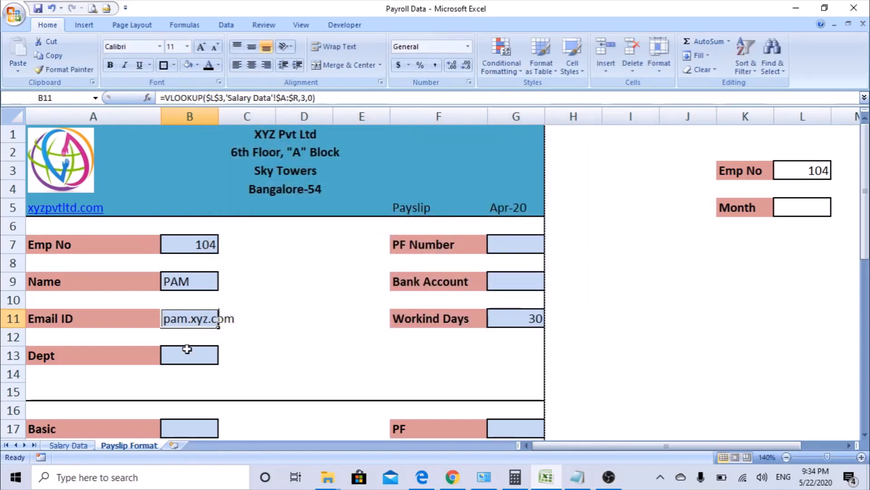
pyautogui.doubleClick(219, 117)
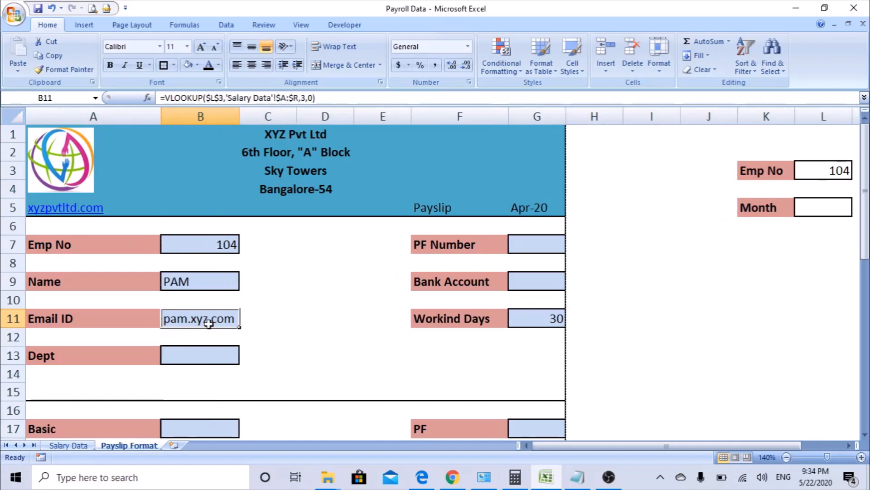
# Copy the VLOOKUP formula from the Email ID cell B11 into the Dept cell B13.
pyautogui.click(191, 359)
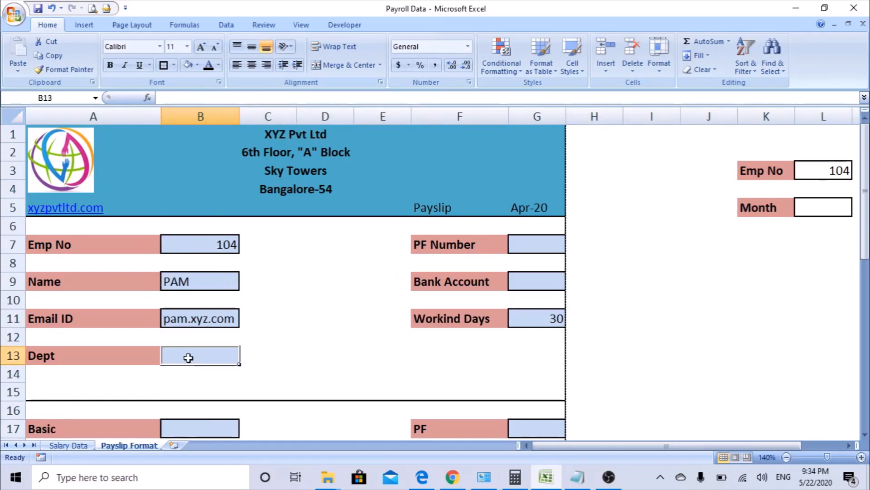
pyautogui.press('Up')
pyautogui.press('Up')
pyautogui.hotkey('ctrl', 'c')
pyautogui.press('Down')
pyautogui.press('Down')
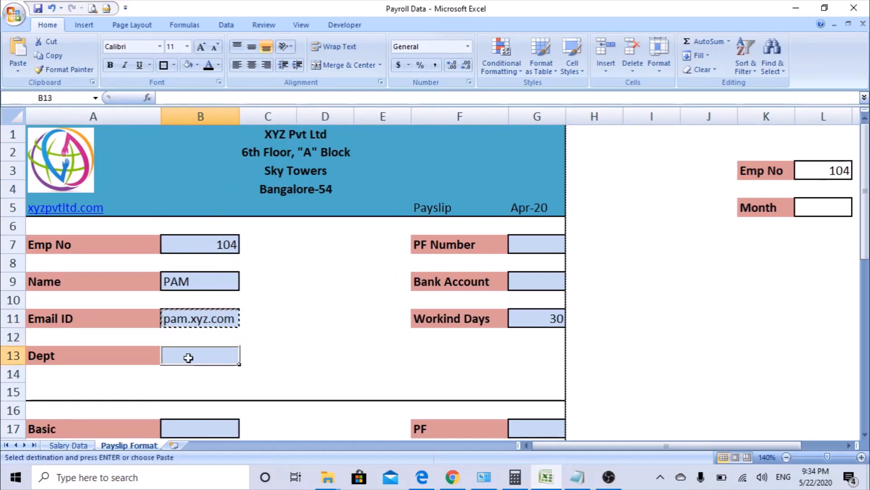
pyautogui.press('Return')
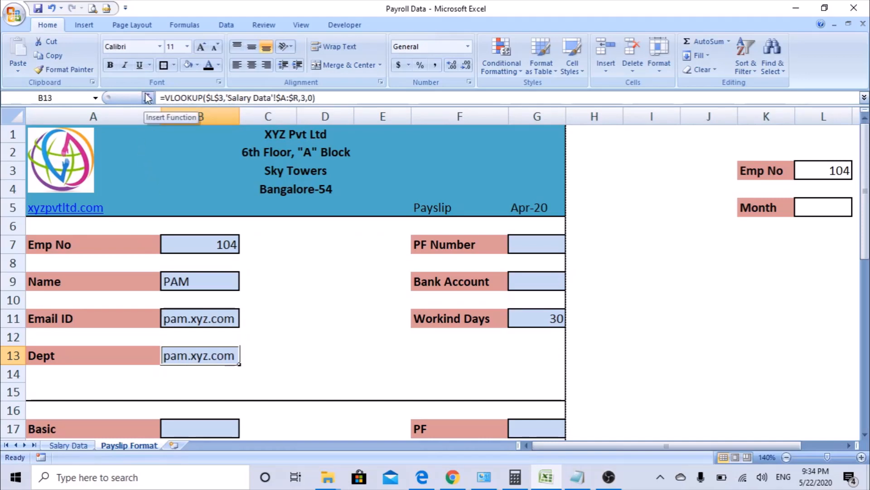
# Check the Dept column's position on the Salary Data sheet and set the column index of the B13 VLOOKUP to 5.
pyautogui.click(93, 448)
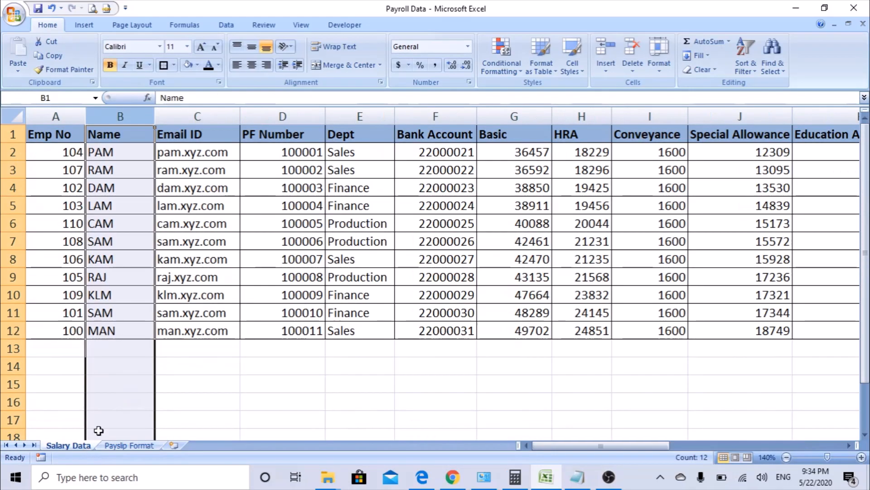
pyautogui.click(56, 116)
pyautogui.click(122, 116)
pyautogui.click(179, 117)
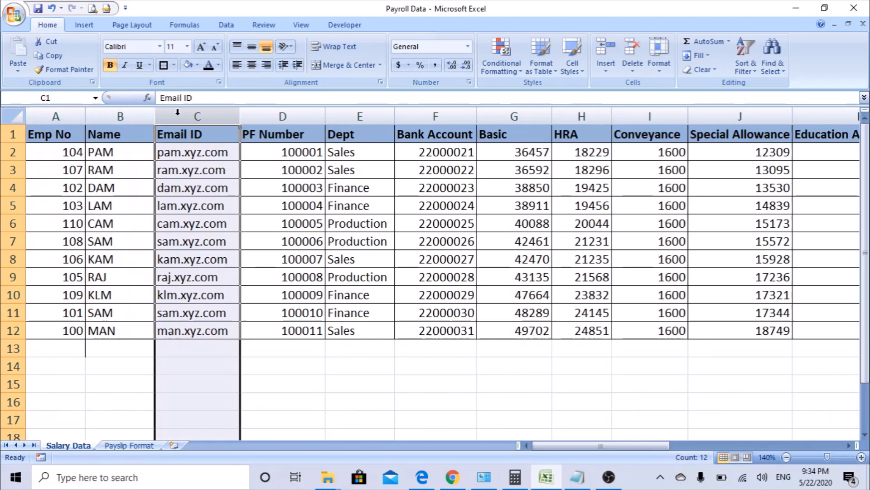
pyautogui.click(282, 117)
pyautogui.click(359, 117)
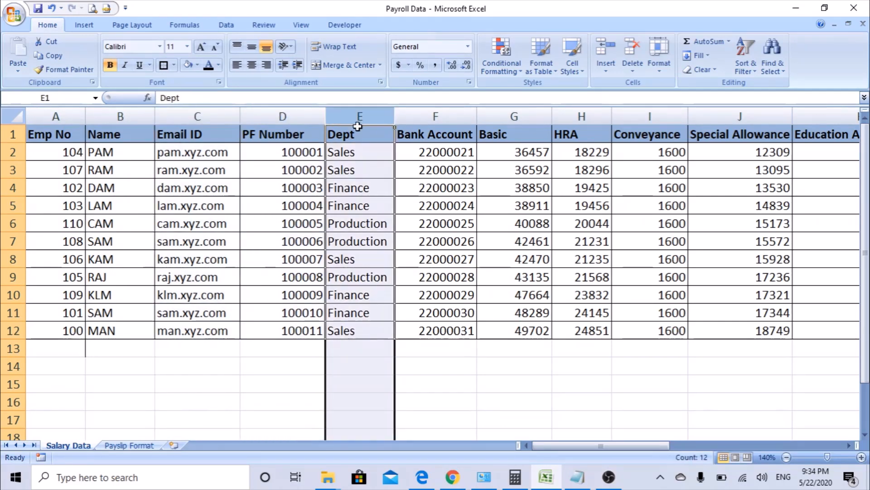
pyautogui.click(148, 448)
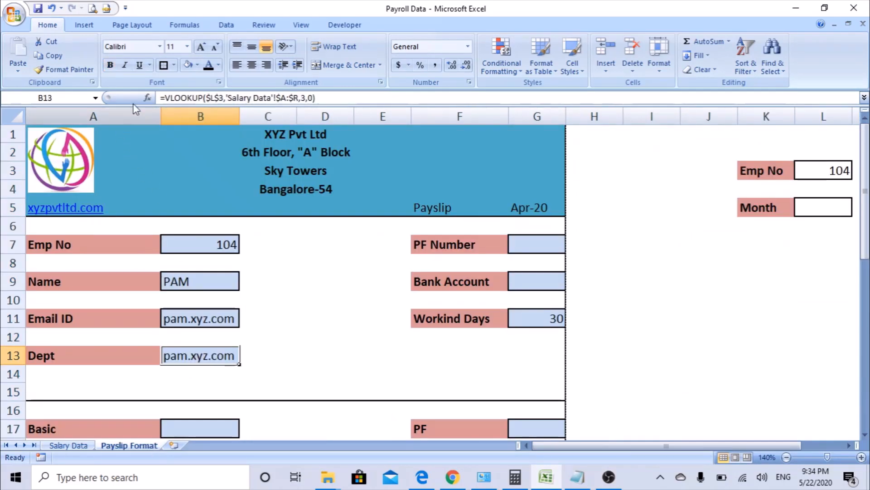
pyautogui.click(148, 97)
pyautogui.click(359, 192)
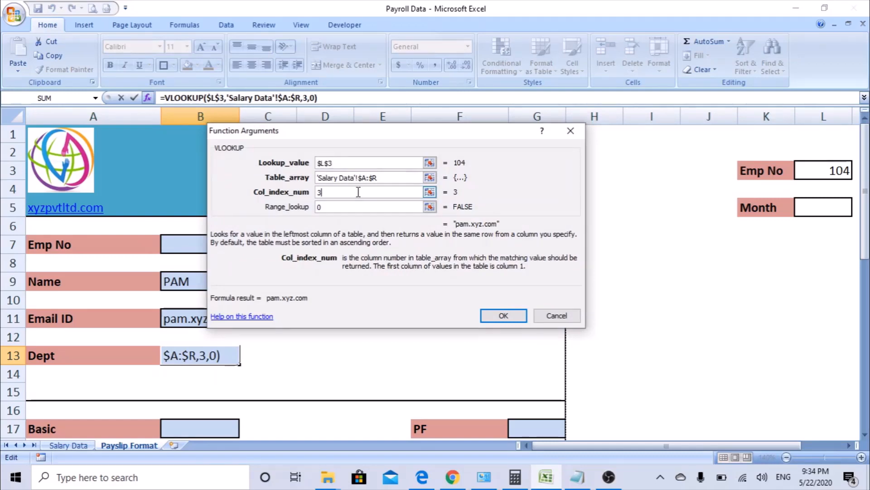
pyautogui.press('BackSpace')
pyautogui.write('5')
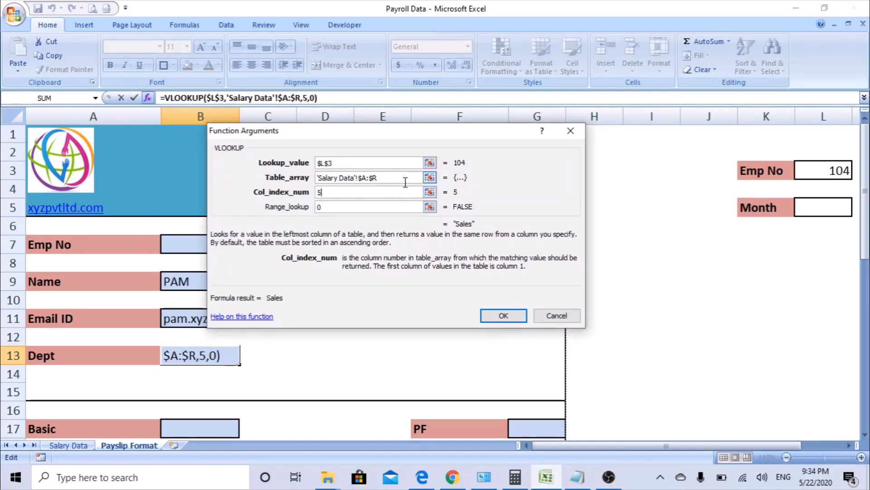
pyautogui.click(502, 315)
# Copy the VLOOKUP formula from the Dept cell B13 into the PF Number cell G7.
pyautogui.scroll(-1, 204, 374)
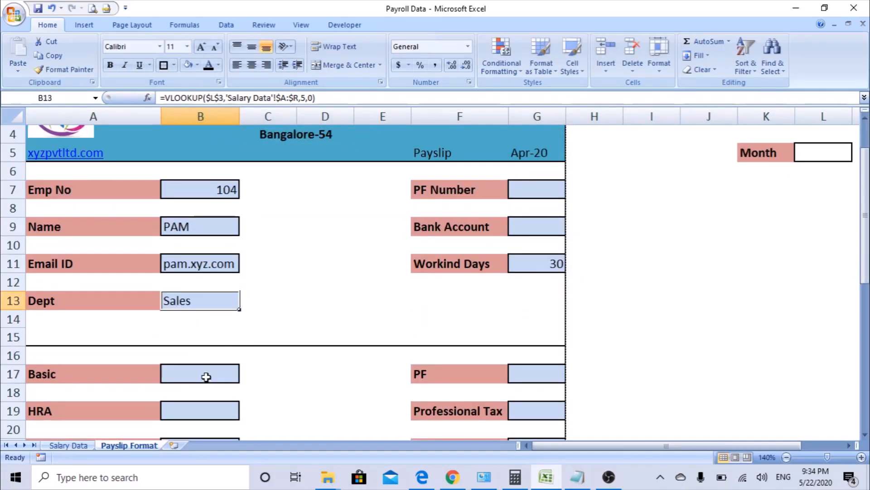
pyautogui.scroll(1, 365, 325)
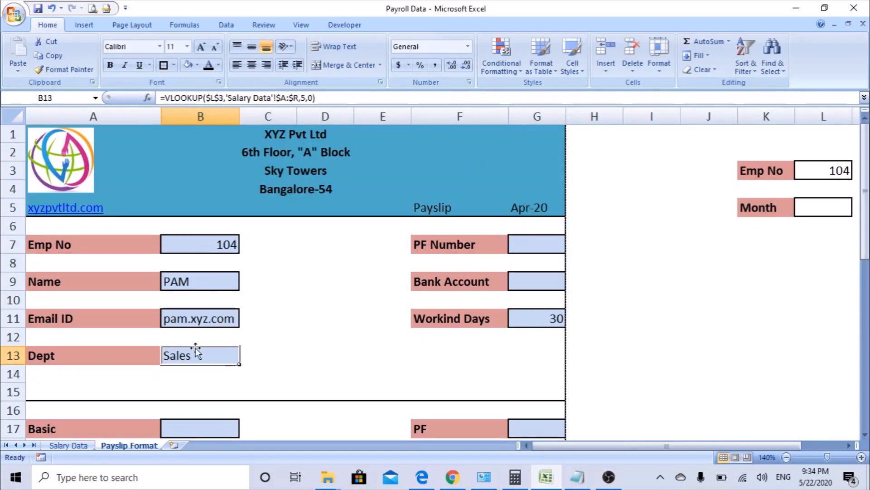
pyautogui.hotkey('ctrl', 'c')
pyautogui.click(525, 246)
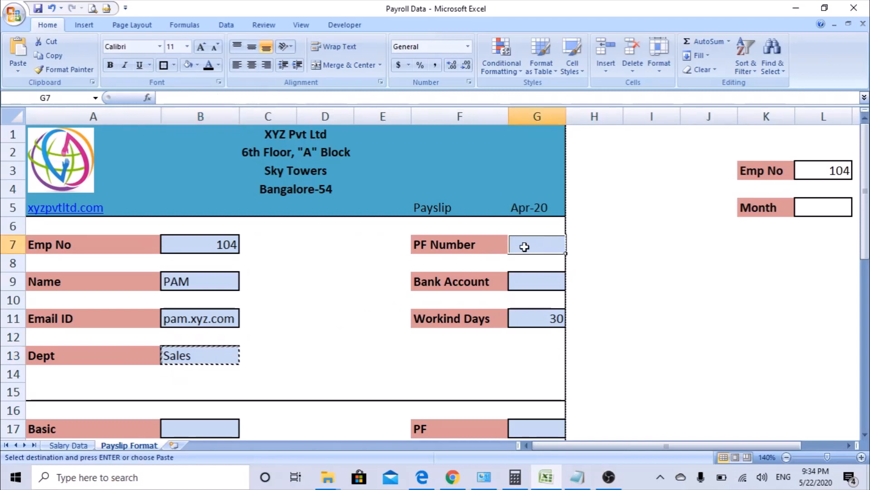
pyautogui.hotkey('ctrl', 'v')
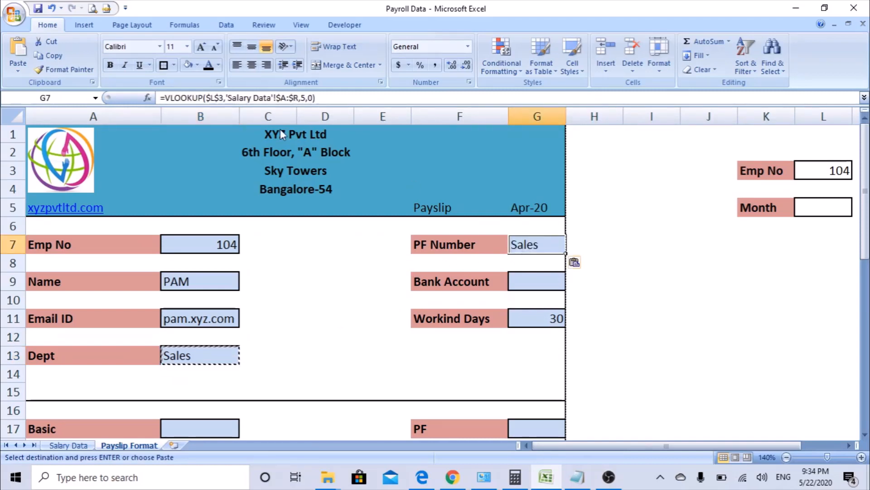
# Check the PF Number column's position on the Salary Data sheet and set the column index of the G7 VLOOKUP to 4.
pyautogui.click(78, 446)
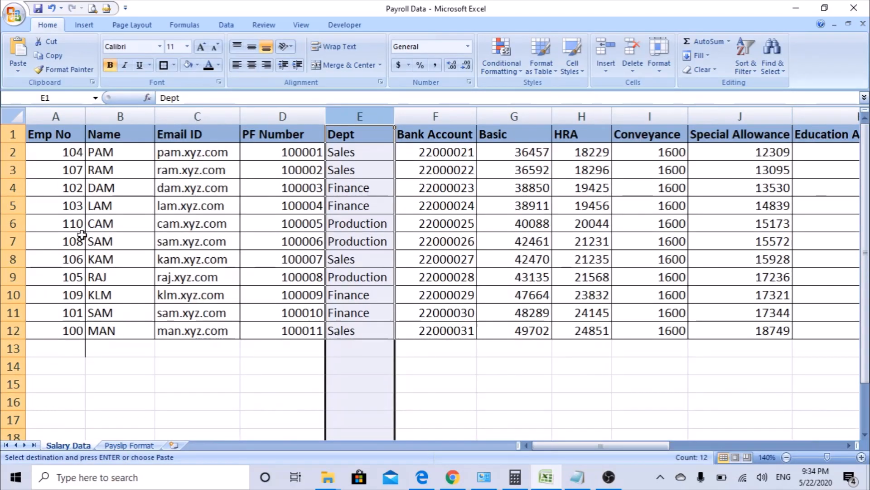
pyautogui.click(56, 116)
pyautogui.click(120, 117)
pyautogui.click(197, 116)
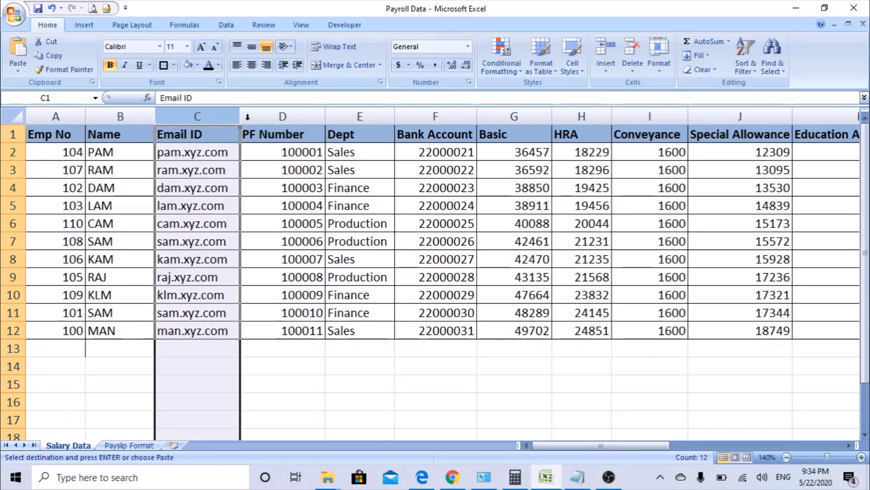
pyautogui.click(273, 118)
pyautogui.click(130, 445)
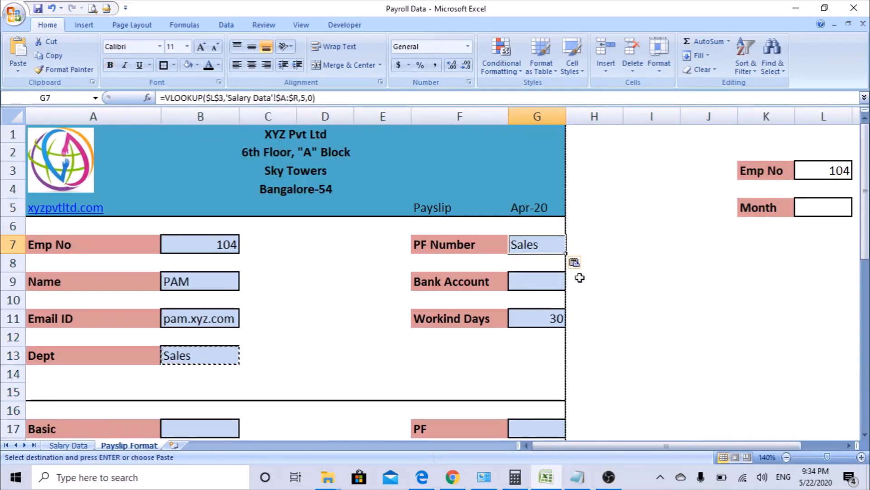
pyautogui.click(147, 97)
pyautogui.click(331, 195)
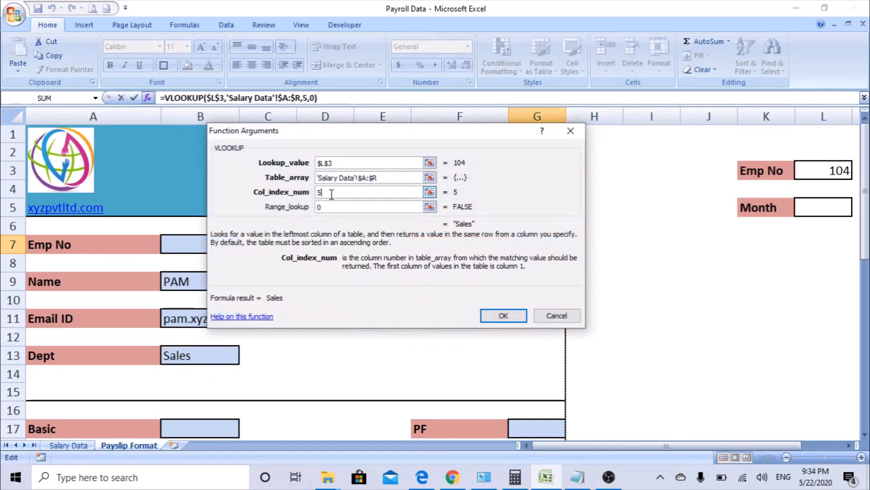
pyautogui.press('BackSpace')
pyautogui.write('4')
pyautogui.press('Return')
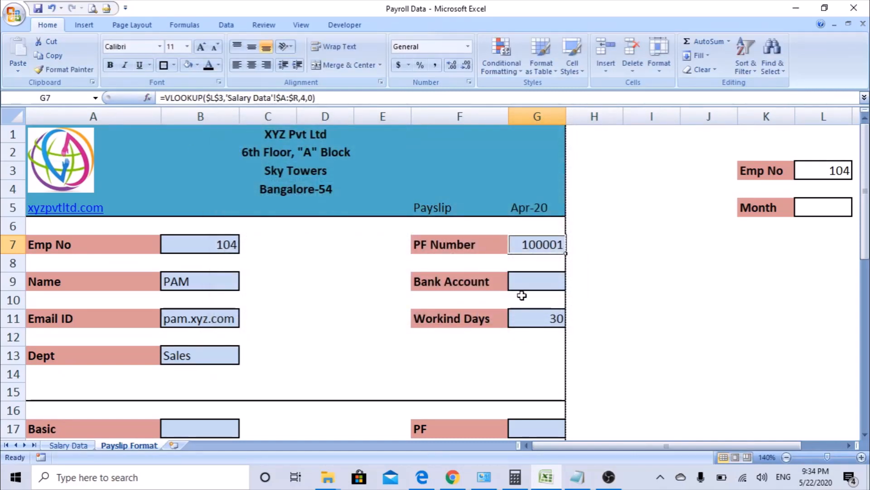
# Check the Bank Account column's position on the Salary Data sheet and copy the G7 VLOOKUP into the Bank Account cell G9.
pyautogui.click(531, 281)
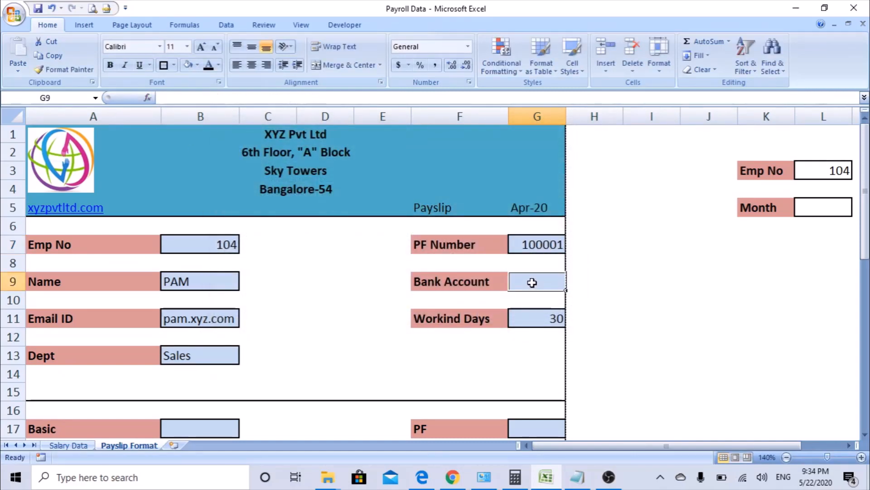
pyautogui.click(68, 445)
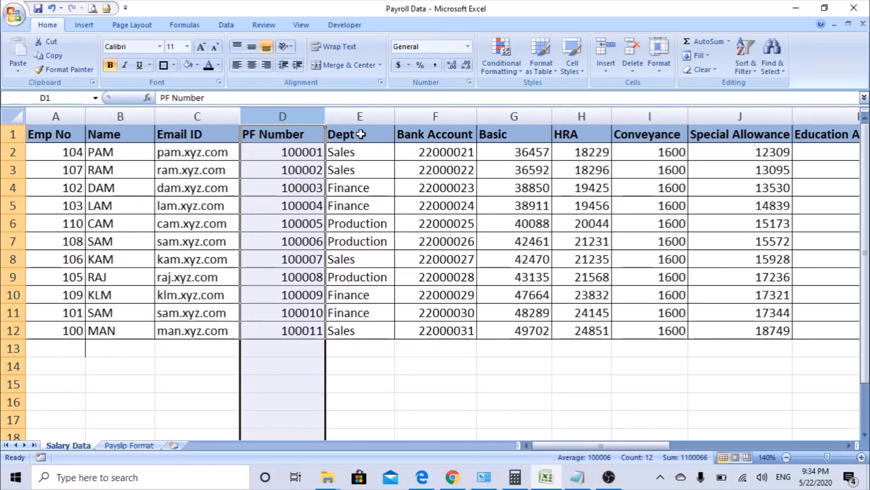
pyautogui.click(68, 117)
pyautogui.click(97, 113)
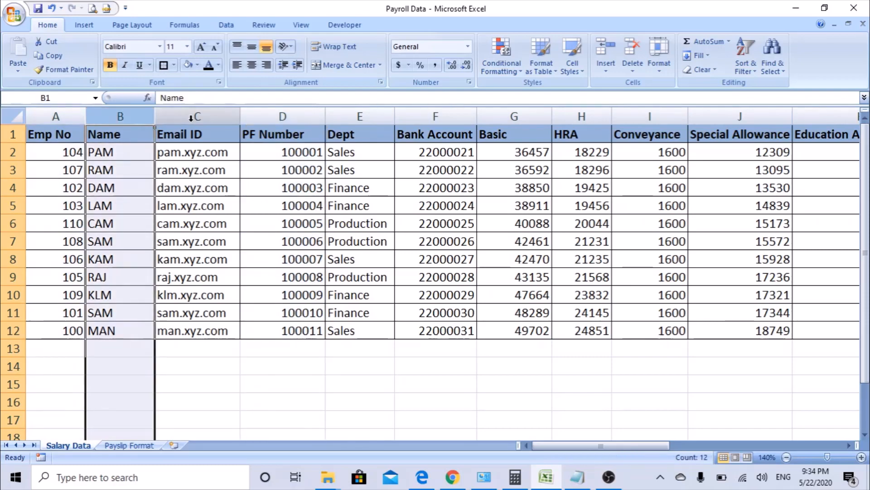
pyautogui.click(197, 117)
pyautogui.click(282, 116)
pyautogui.click(360, 117)
pyautogui.click(438, 117)
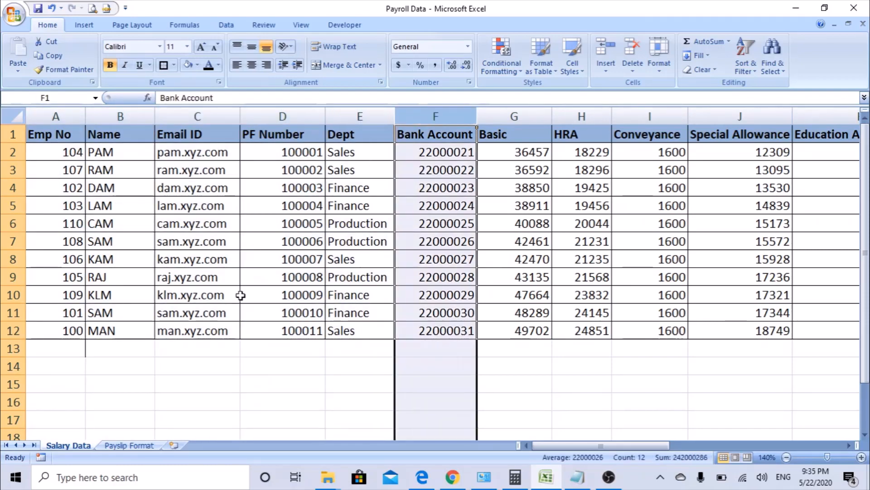
pyautogui.click(128, 446)
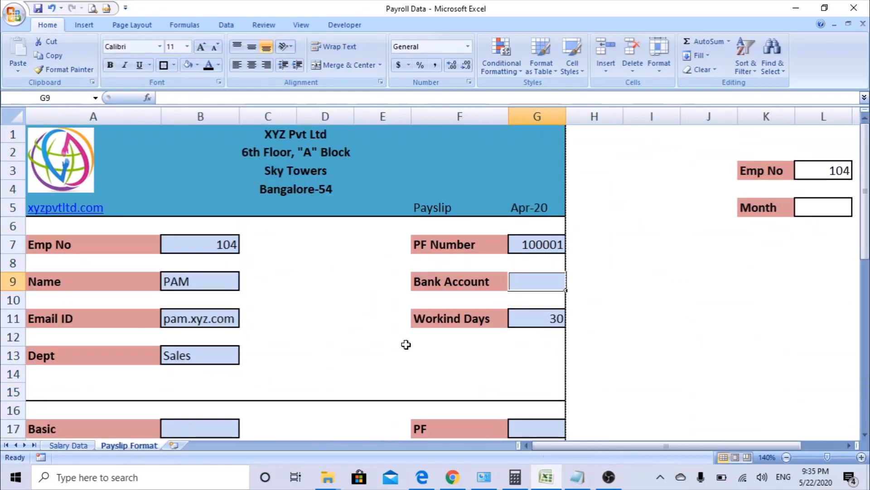
pyautogui.click(534, 245)
pyautogui.hotkey('ctrl', 'c')
pyautogui.click(533, 286)
pyautogui.hotkey('ctrl', 'v')
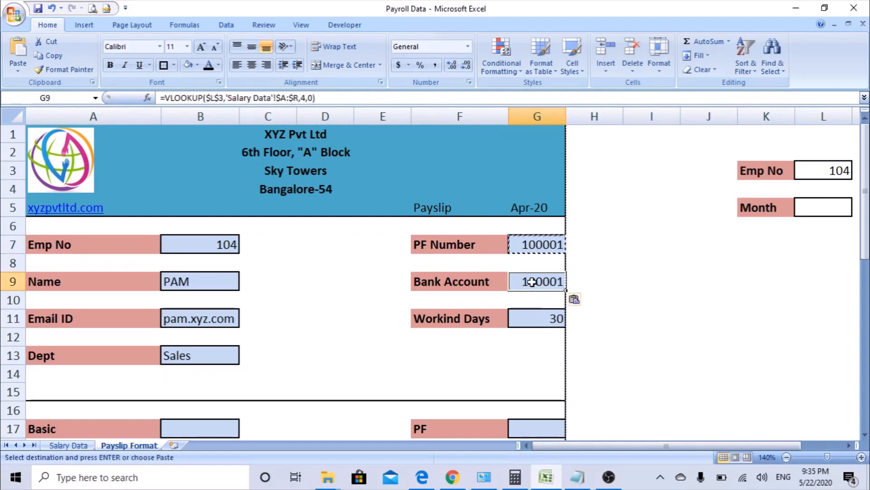
# Set the column index of the G9 VLOOKUP to 6.
pyautogui.hotkey('shift', 'F3')
pyautogui.press('Tab')
pyautogui.press('Tab')
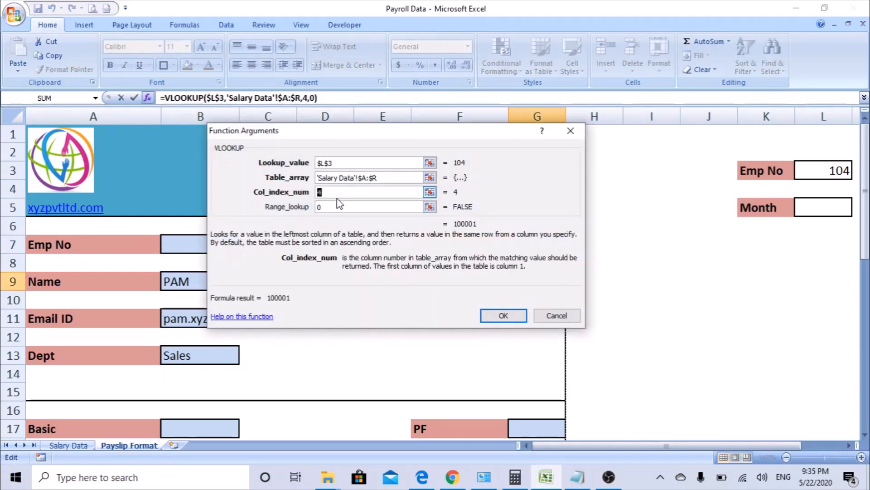
pyautogui.write('6')
pyautogui.press('Return')
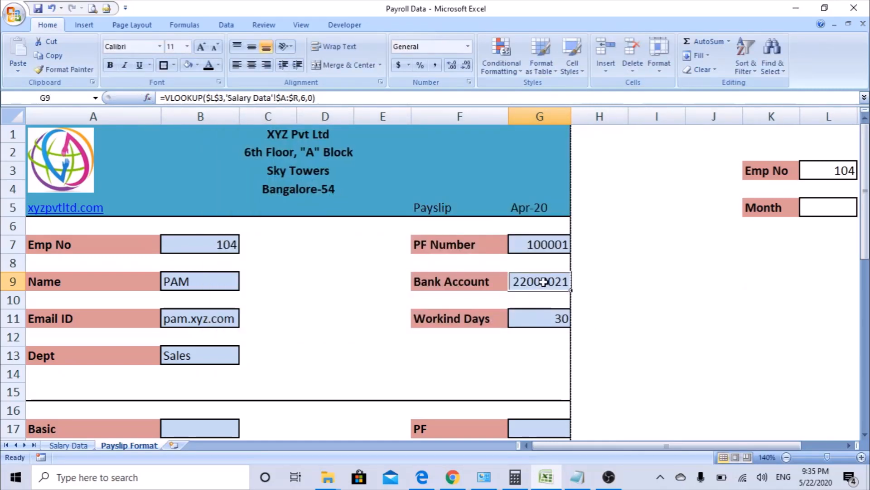
# Look over the payslip's salary fields from Basic in B17 down and check the VLOOKUP formulas in B13 and G9.
pyautogui.scroll(-2, 543, 282)
pyautogui.click(188, 314)
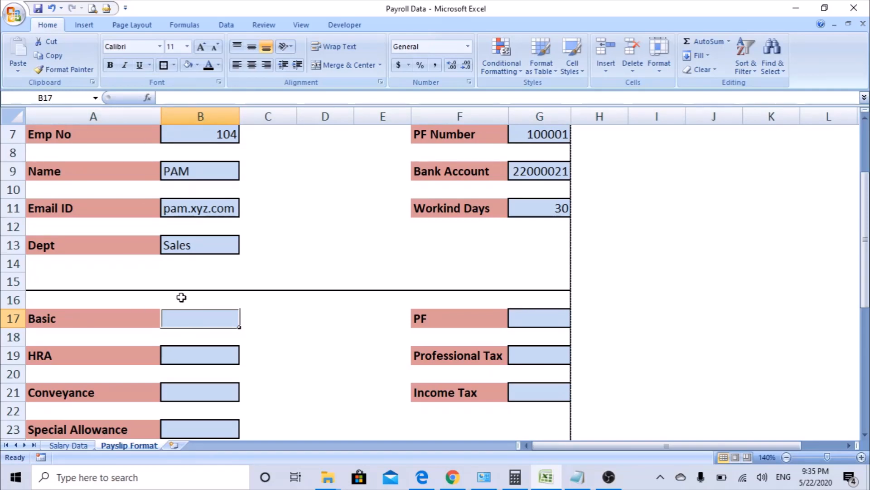
pyautogui.scroll(2, 181, 297)
pyautogui.scroll(-2, 222, 365)
pyautogui.scroll(-1, 91, 319)
pyautogui.scroll(2, 109, 308)
pyautogui.click(191, 300)
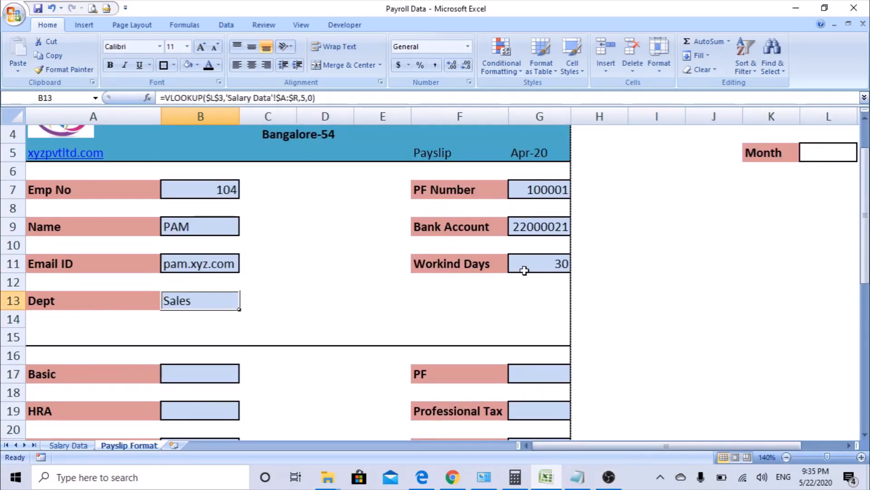
pyautogui.click(528, 232)
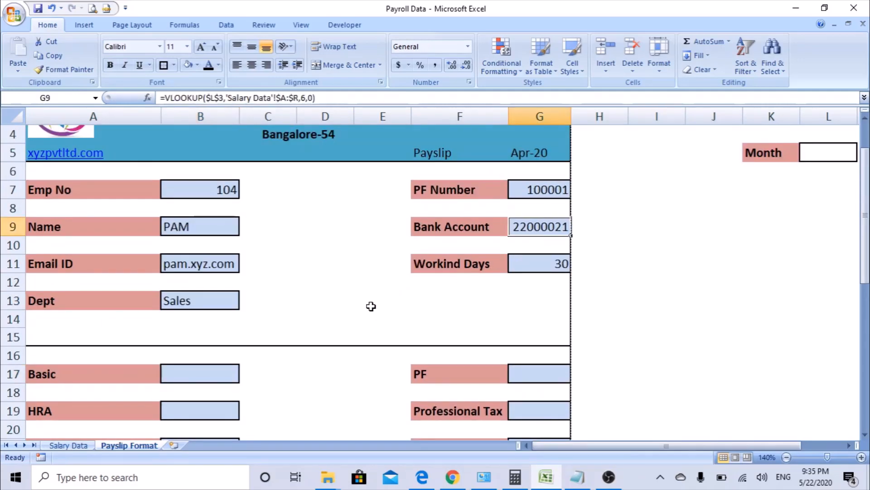
# Copy the Bank Account VLOOKUP from G9 into the Basic cell B17.
pyautogui.hotkey('ctrl', 'c')
pyautogui.click(181, 378)
pyautogui.hotkey('ctrl', 'v')
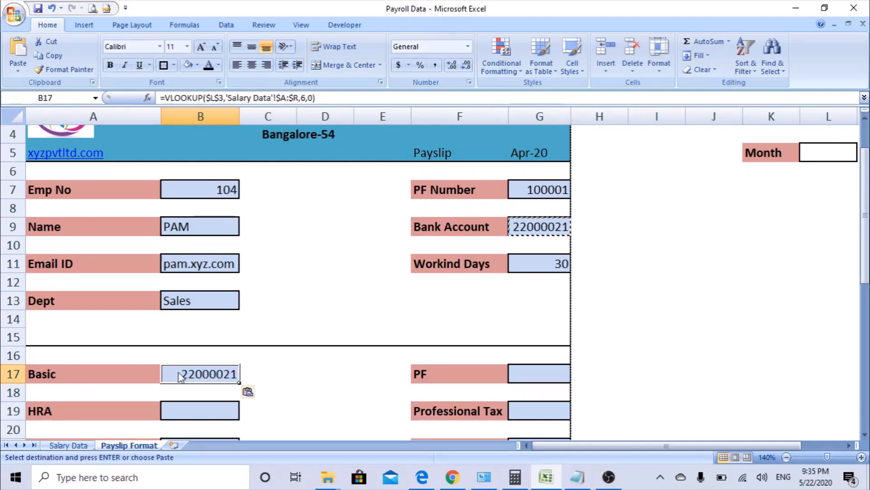
pyautogui.scroll(-1, 180, 377)
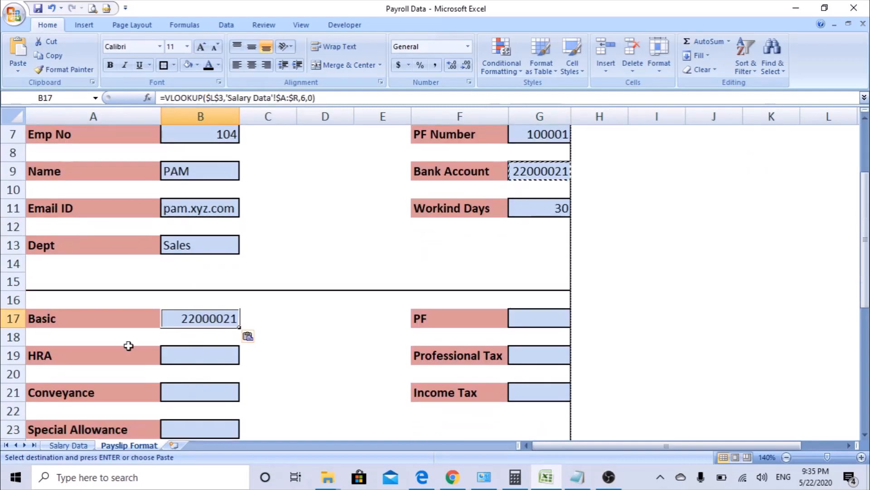
# Count the columns on the Salary Data sheet from Emp No across to find the Basic column's position.
pyautogui.click(72, 446)
pyautogui.click(56, 117)
pyautogui.click(146, 114)
pyautogui.click(197, 114)
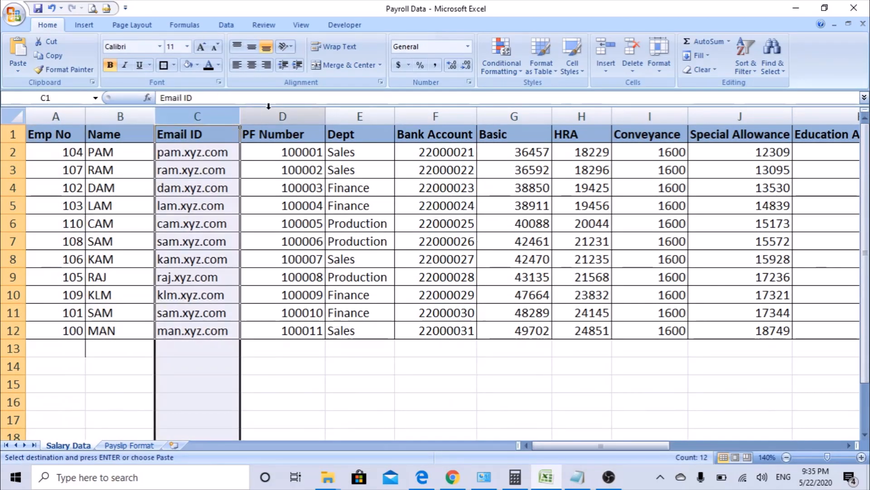
pyautogui.click(276, 113)
pyautogui.click(362, 113)
pyautogui.click(432, 114)
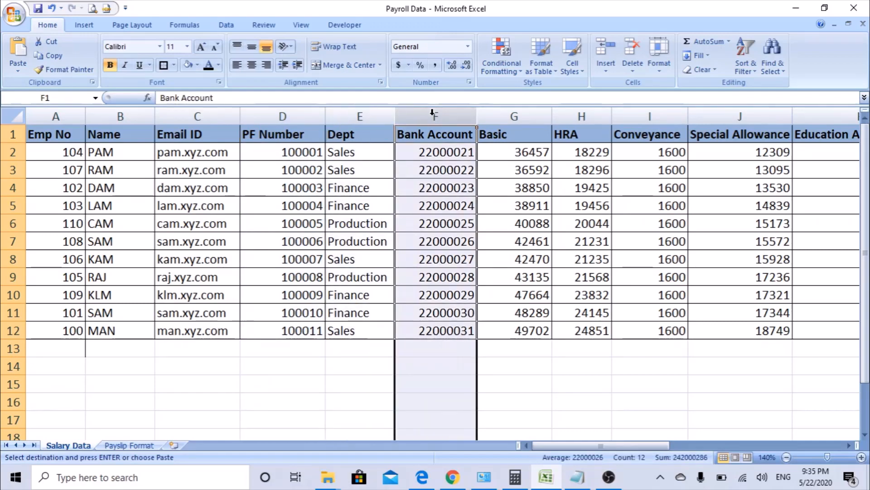
pyautogui.click(514, 114)
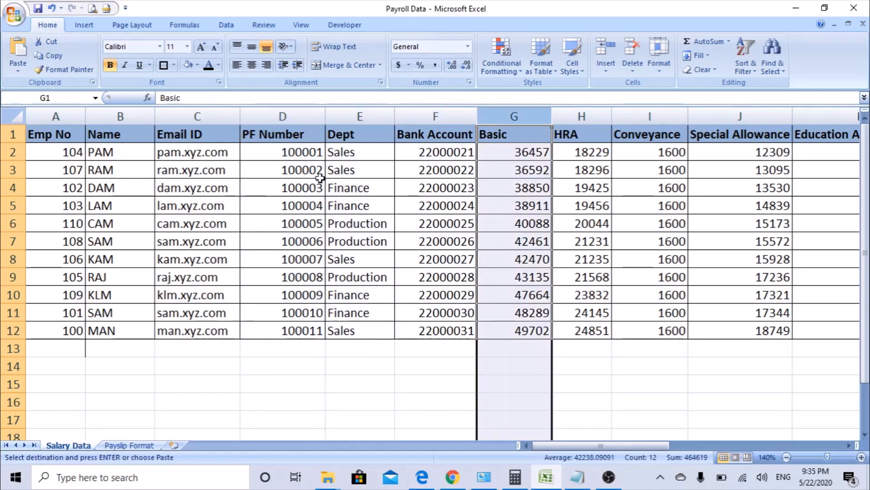
# Set the column index of the Basic VLOOKUP in B17 on the Payslip Format sheet to 7.
pyautogui.click(116, 445)
pyautogui.click(147, 98)
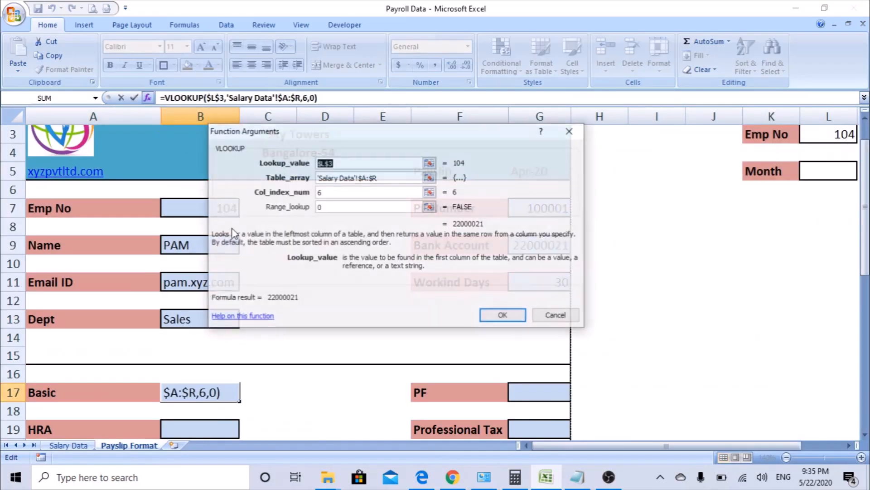
pyautogui.press('Tab')
pyautogui.click(338, 194)
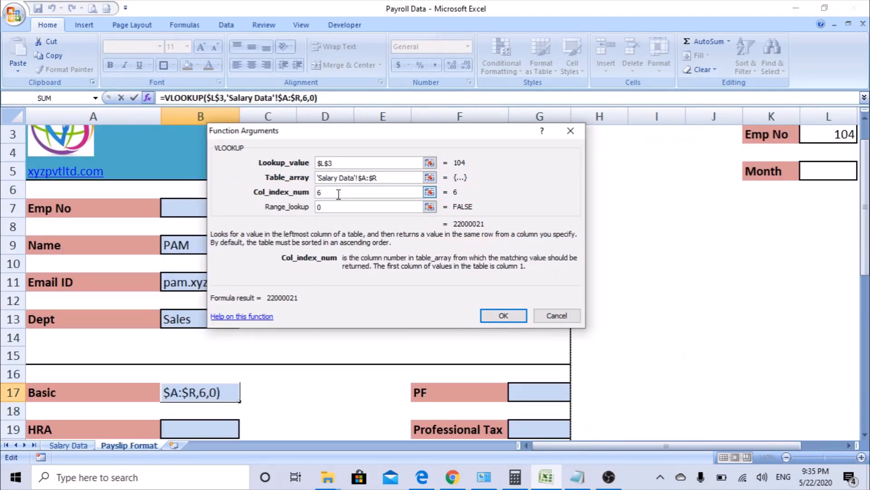
pyautogui.press('BackSpace')
pyautogui.write('7')
pyautogui.press('Return')
# Copy the B17 VLOOKUP into the HRA cell B19 and check the HRA column's position on the Salary Data sheet.
pyautogui.scroll(-2, 209, 391)
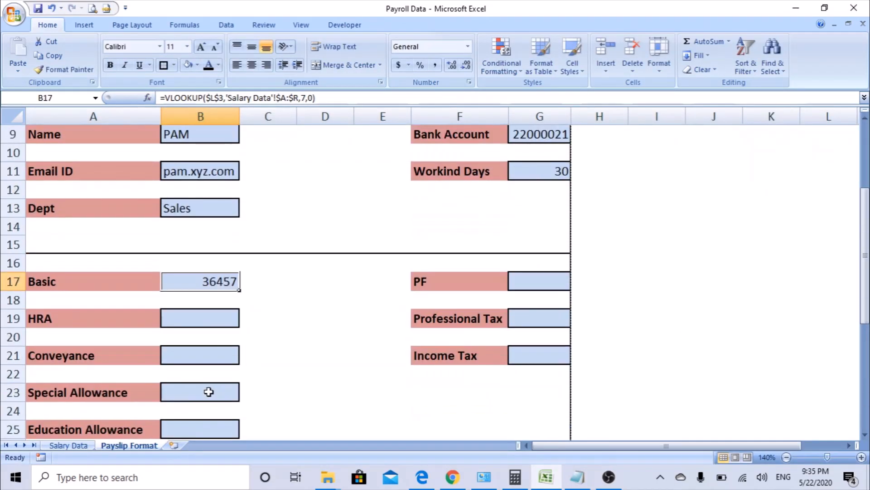
pyautogui.hotkey('ctrl', 'c')
pyautogui.click(212, 315)
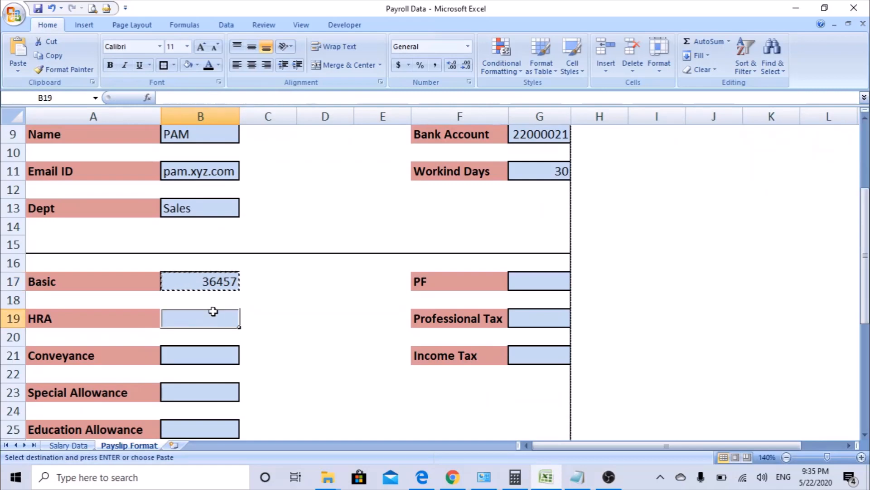
pyautogui.hotkey('ctrl', 'v')
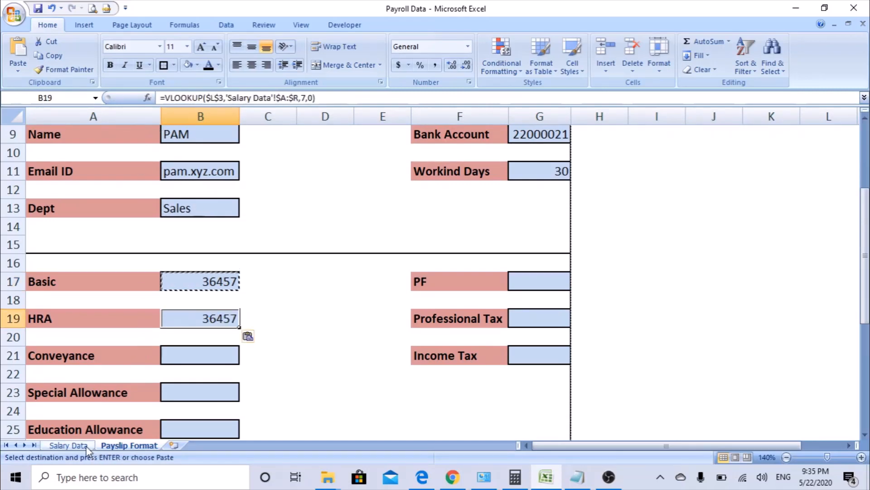
pyautogui.click(68, 446)
pyautogui.moveTo(582, 135); pyautogui.dragTo(686, 135)
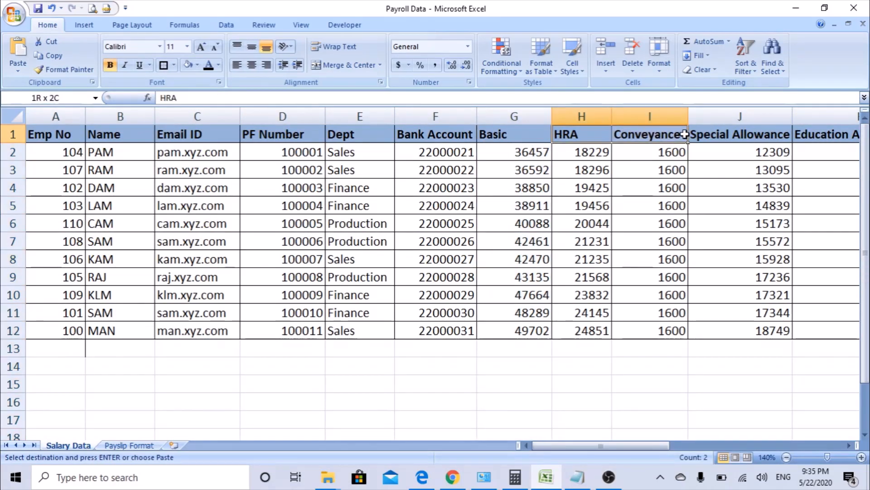
pyautogui.click(117, 447)
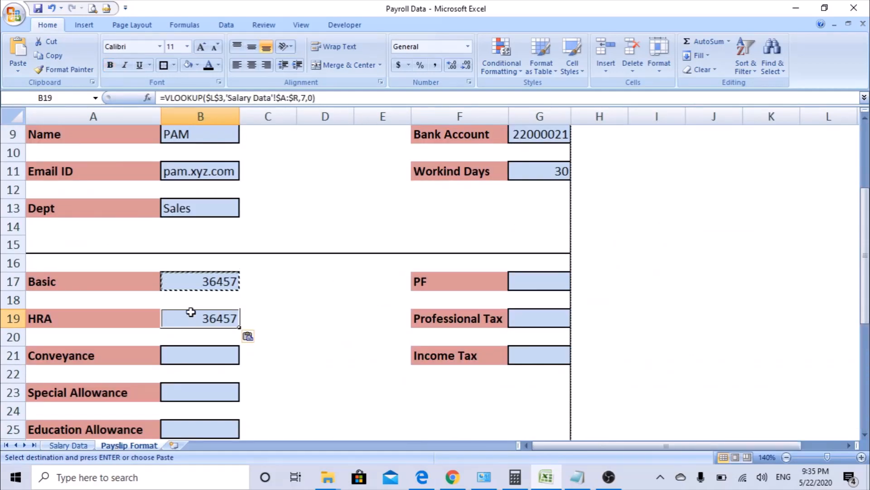
# Set the column index of the HRA VLOOKUP in B19 to 8.
pyautogui.click(148, 98)
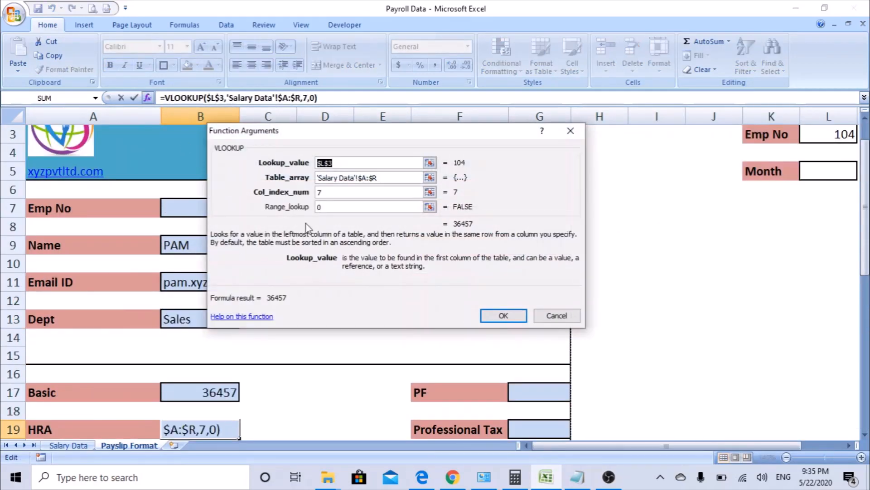
pyautogui.click(331, 193)
pyautogui.press('BackSpace')
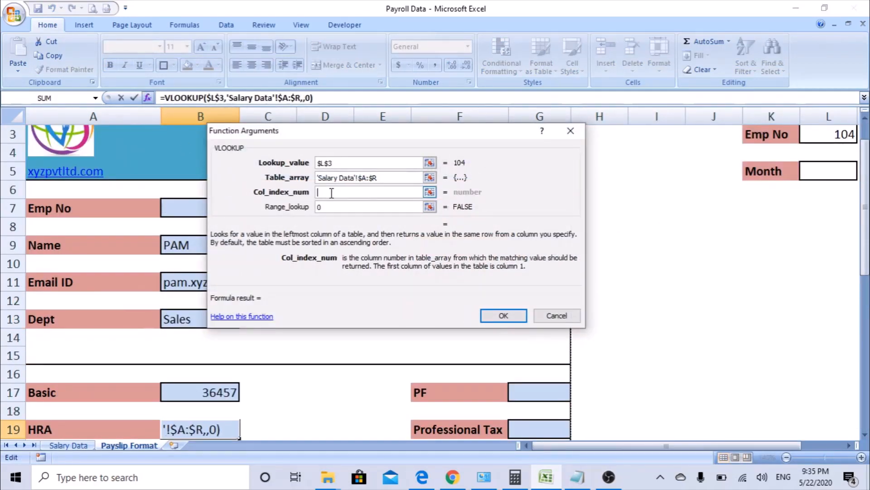
pyautogui.write('8')
pyautogui.press('Return')
# Copy the B19 VLOOKUP into the Conveyance cell B21 and set its column index to 9.
pyautogui.scroll(-2, 150, 252)
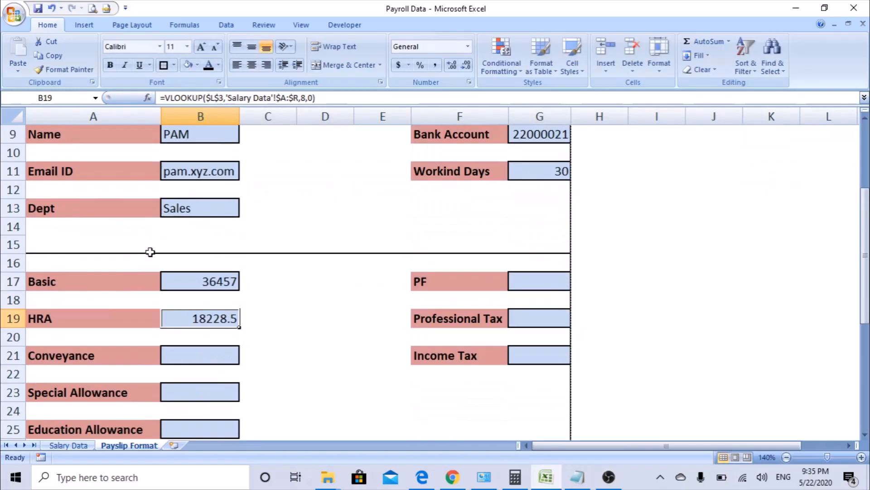
pyautogui.hotkey('ctrl', 'c')
pyautogui.click(200, 351)
pyautogui.hotkey('ctrl', 'v')
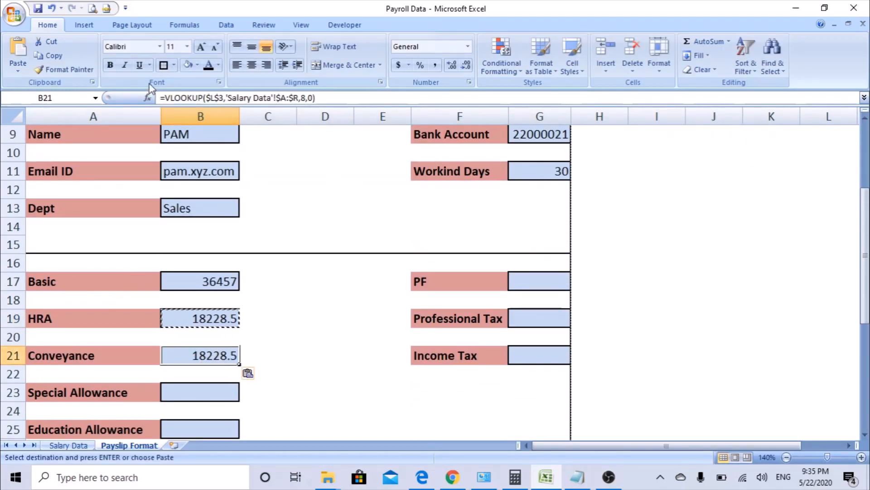
pyautogui.click(148, 98)
pyautogui.click(331, 196)
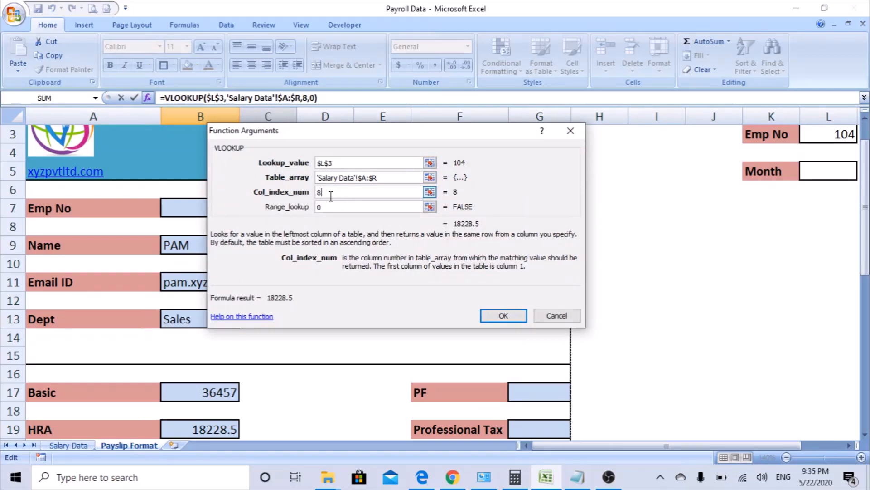
pyautogui.press('BackSpace')
pyautogui.write('9')
pyautogui.press('Return')
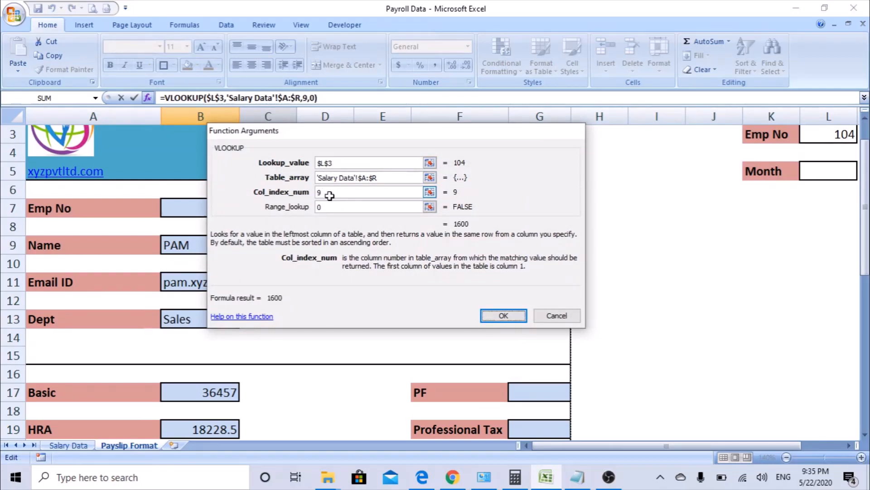
# Copy the B21 VLOOKUP into the Special Allowance cell B23 and set its column index to 10.
pyautogui.scroll(-2, 200, 307)
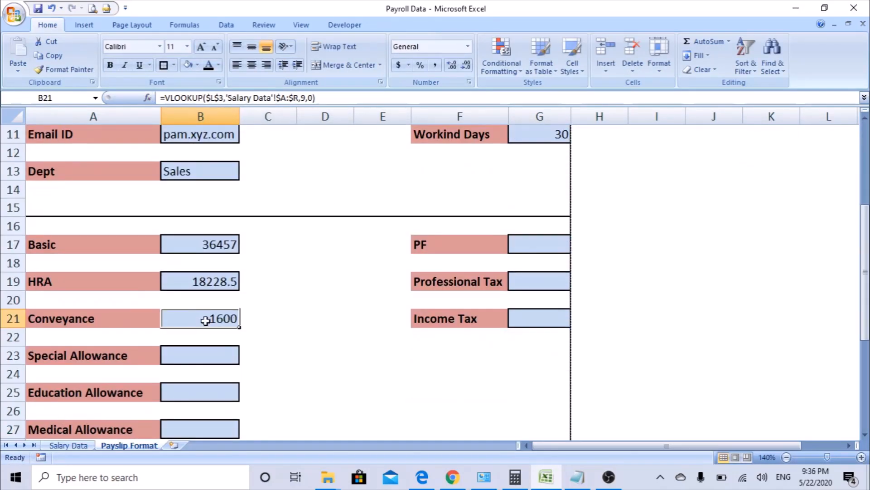
pyautogui.hotkey('ctrl', 'c')
pyautogui.click(206, 356)
pyautogui.hotkey('ctrl', 'v')
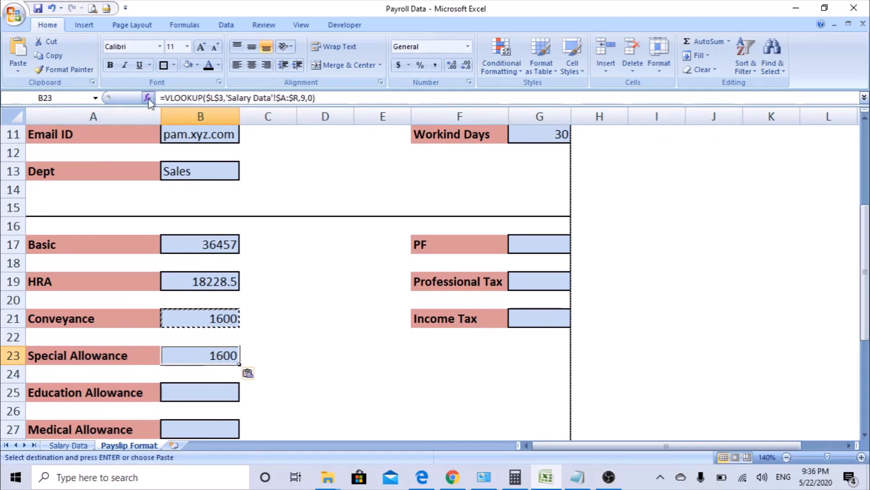
pyautogui.click(148, 98)
pyautogui.click(340, 193)
pyautogui.press('BackSpace')
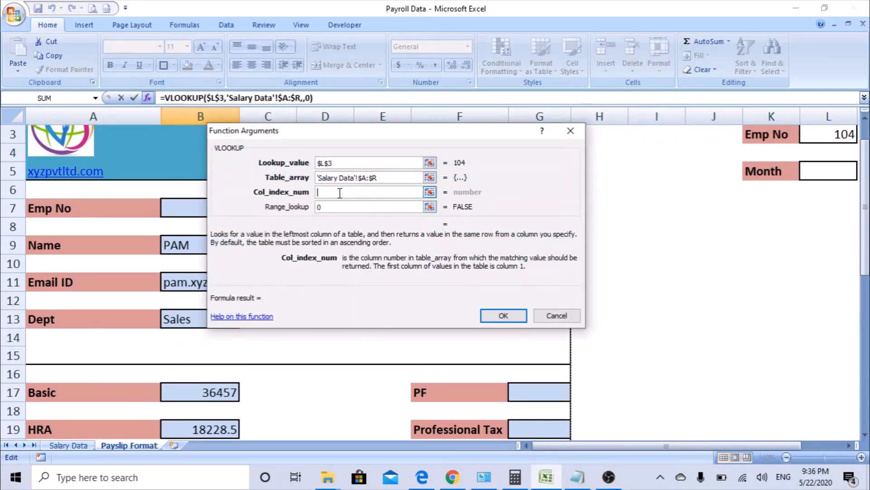
pyautogui.write('10')
pyautogui.press('Return')
# Copy the Special Allowance VLOOKUP from B23 into the Education Allowance cell B25.
pyautogui.scroll(-1, 220, 399)
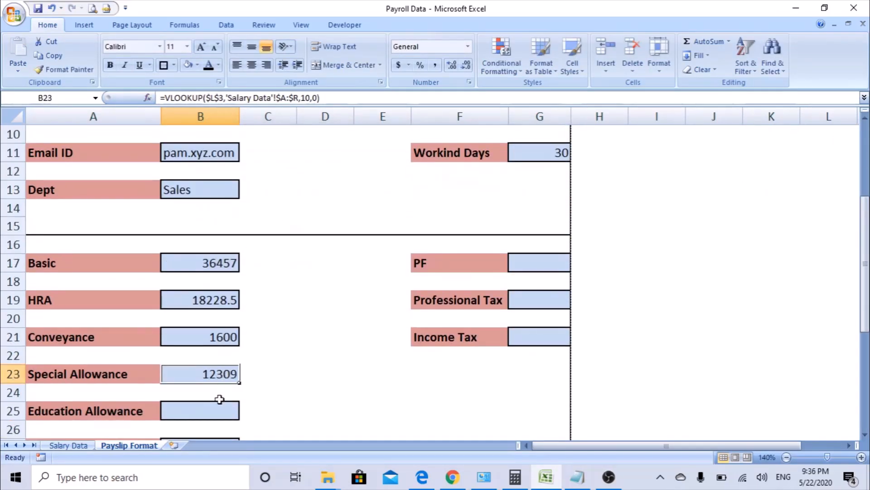
pyautogui.click(208, 411)
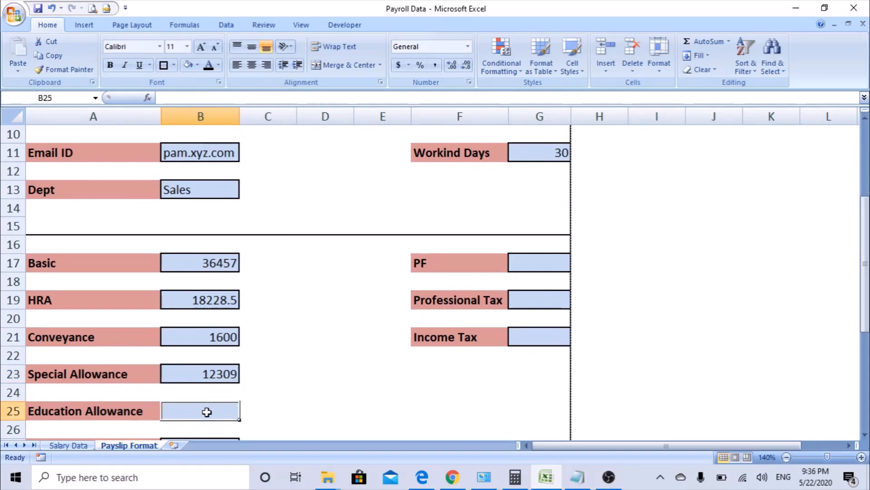
pyautogui.press('Up')
pyautogui.press('Up')
pyautogui.hotkey('ctrl', 'c')
pyautogui.press('Down')
pyautogui.press('Down')
pyautogui.hotkey('ctrl', 'v')
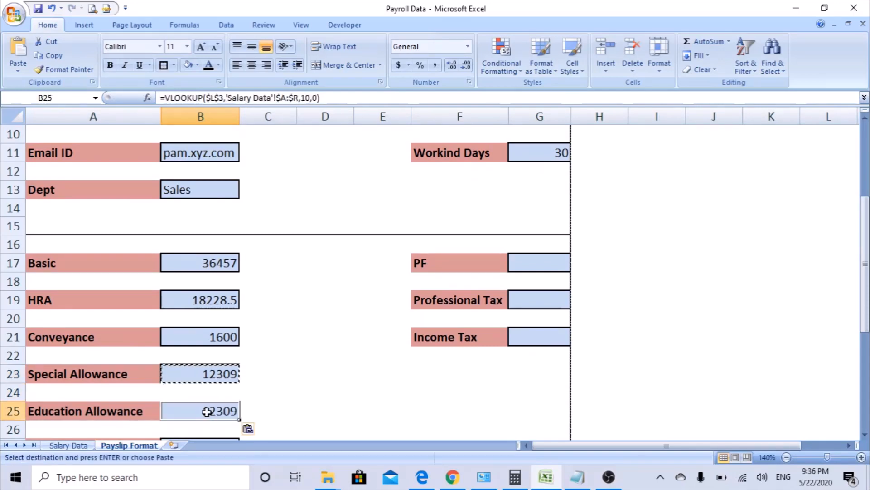
# Set the column index of the Education Allowance VLOOKUP in B25 to 11.
pyautogui.click(148, 97)
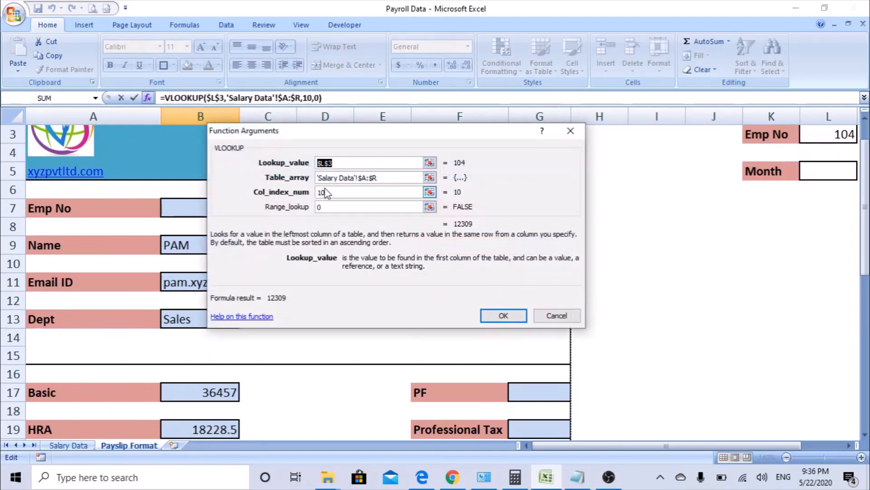
pyautogui.click(325, 192)
pyautogui.press('BackSpace')
pyautogui.write('1')
pyautogui.press('Return')
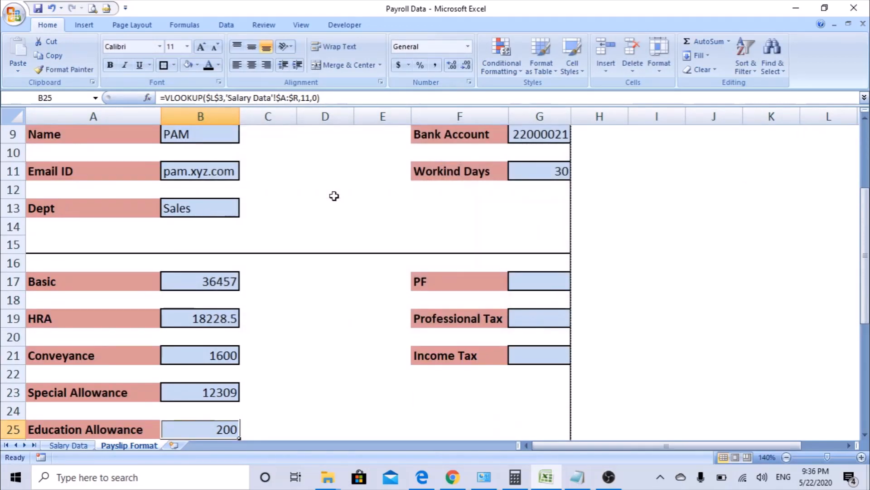
# Copy the B25 VLOOKUP into the Medical Allowance cell B27 and set its column index to 12.
pyautogui.scroll(-2, 255, 305)
pyautogui.hotkey('ctrl', 'c')
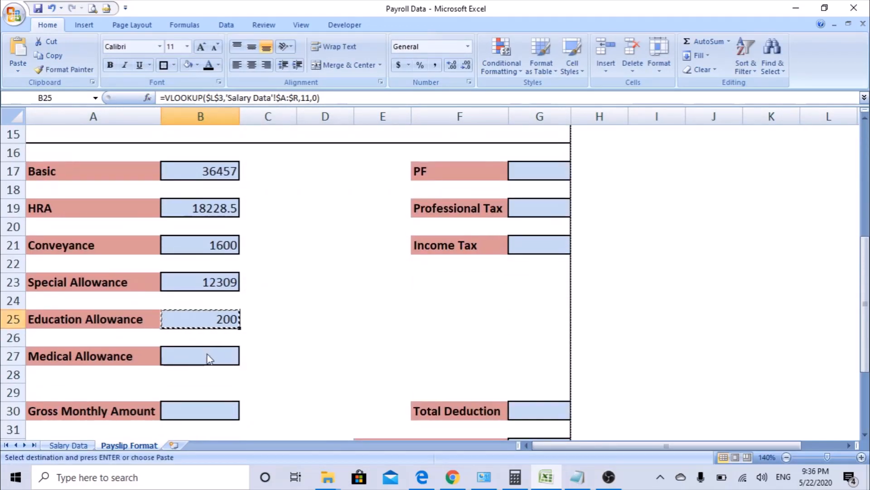
pyautogui.click(208, 355)
pyautogui.hotkey('ctrl', 'v')
pyautogui.click(147, 97)
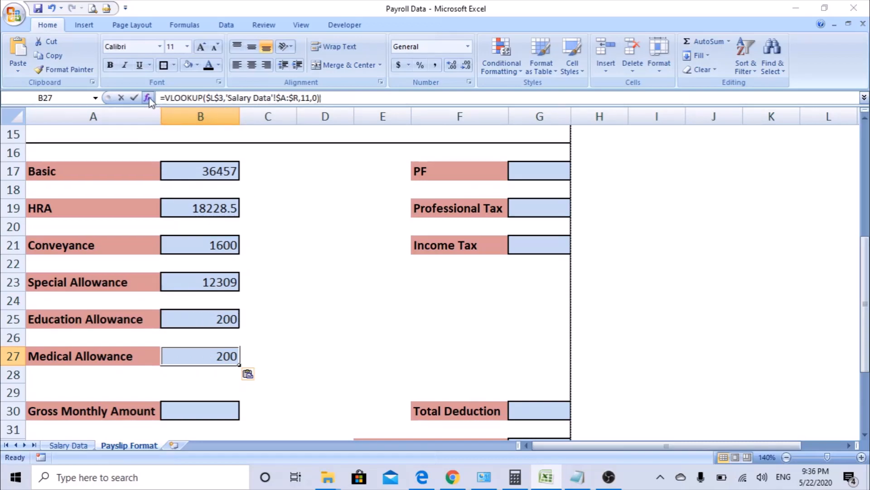
pyautogui.click(333, 193)
pyautogui.press('BackSpace')
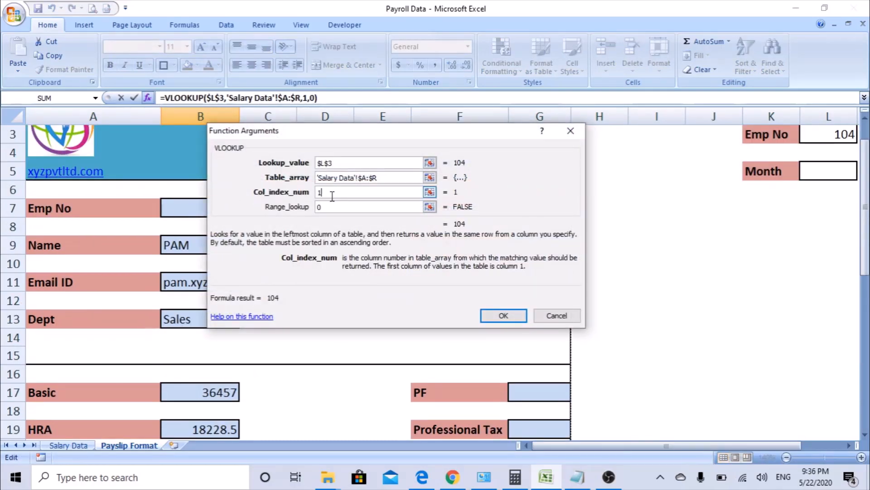
pyautogui.write('2')
pyautogui.press('Return')
pyautogui.scroll(-1, 258, 397)
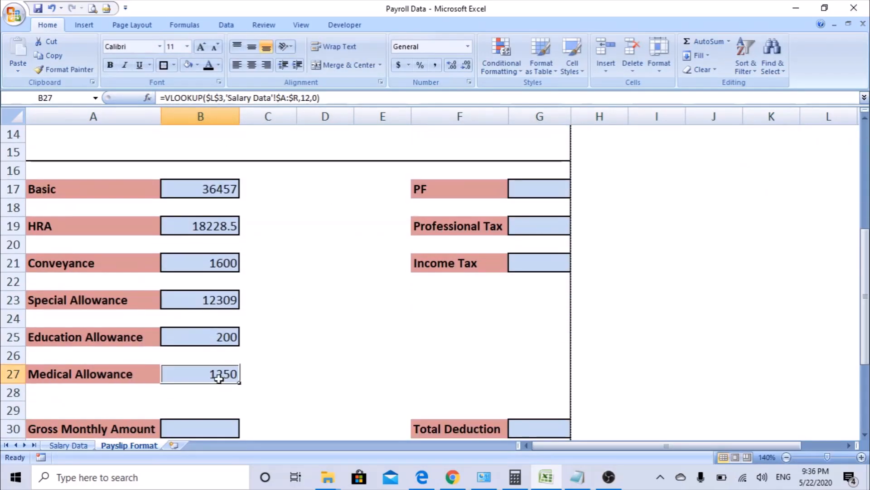
pyautogui.scroll(-1, 223, 400)
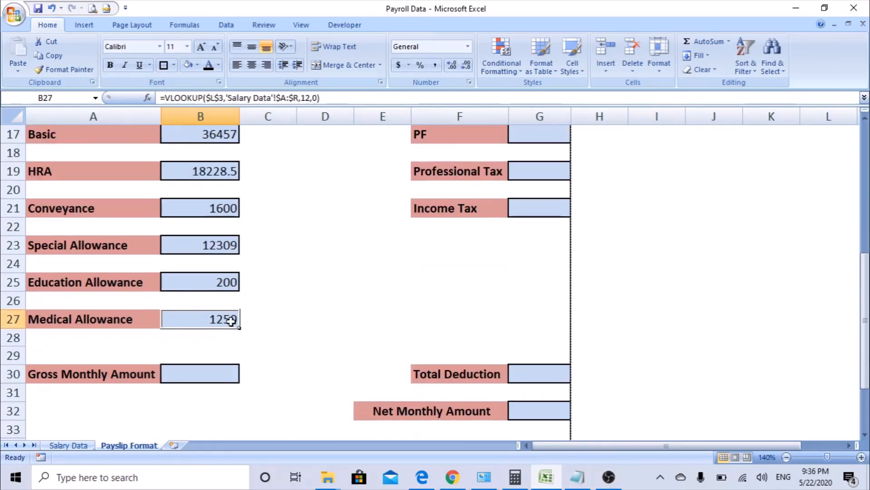
pyautogui.click(227, 369)
pyautogui.click(223, 317)
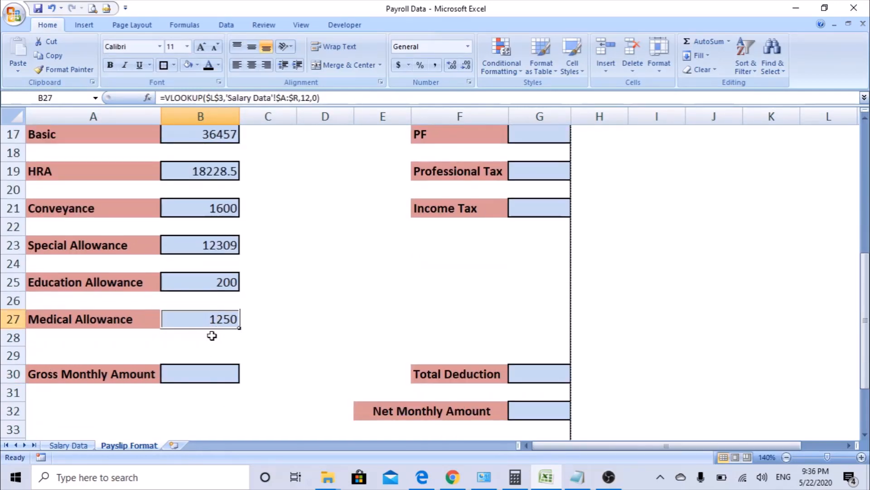
pyautogui.hotkey('ctrl', 'c')
# Enter a SUM of B17:B27 in the Gross Monthly Amount cell B30.
pyautogui.click(199, 375)
pyautogui.press('Escape')
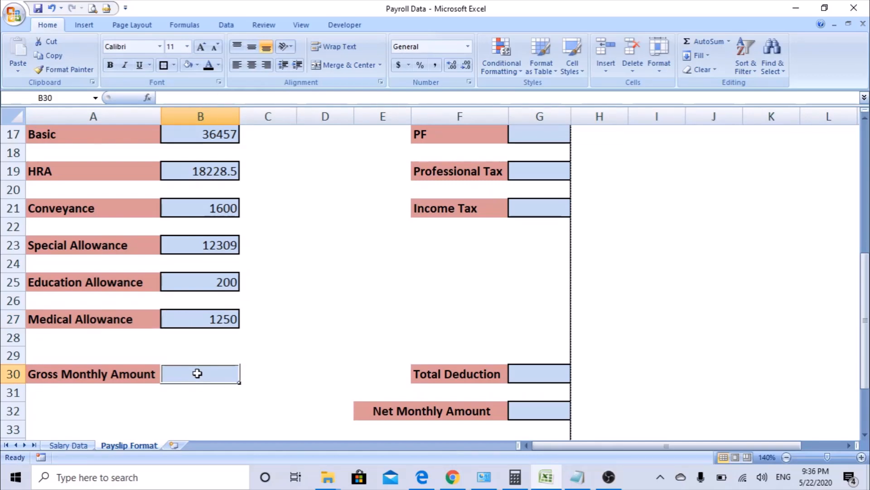
pyautogui.write('=S')
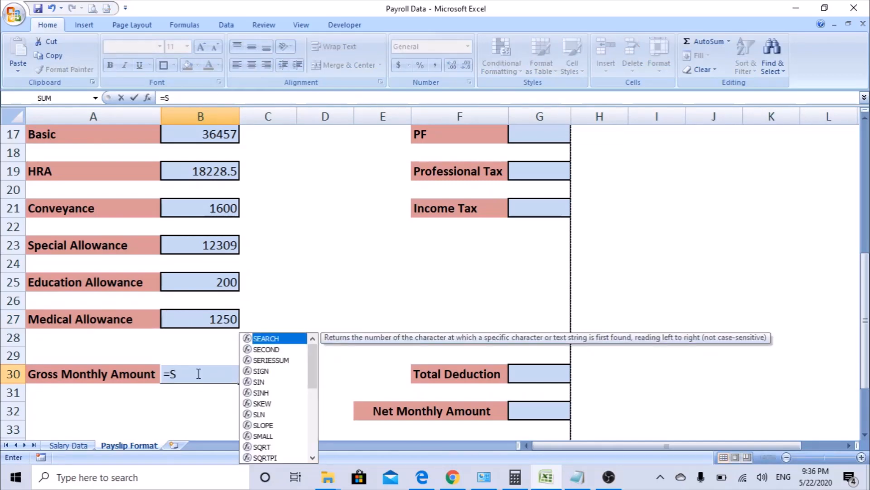
pyautogui.write('UM(')
pyautogui.moveTo(208, 323); pyautogui.dragTo(213, 293)
pyautogui.scroll(-3, 222, 322)
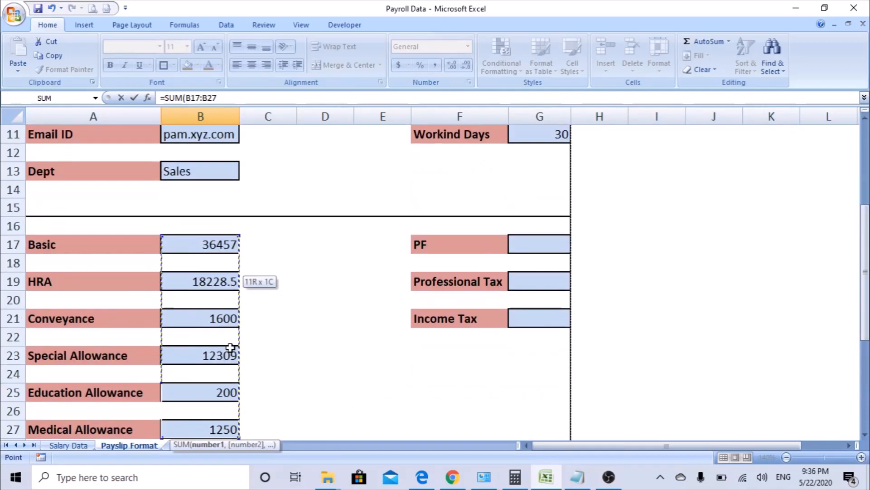
pyautogui.press('Return')
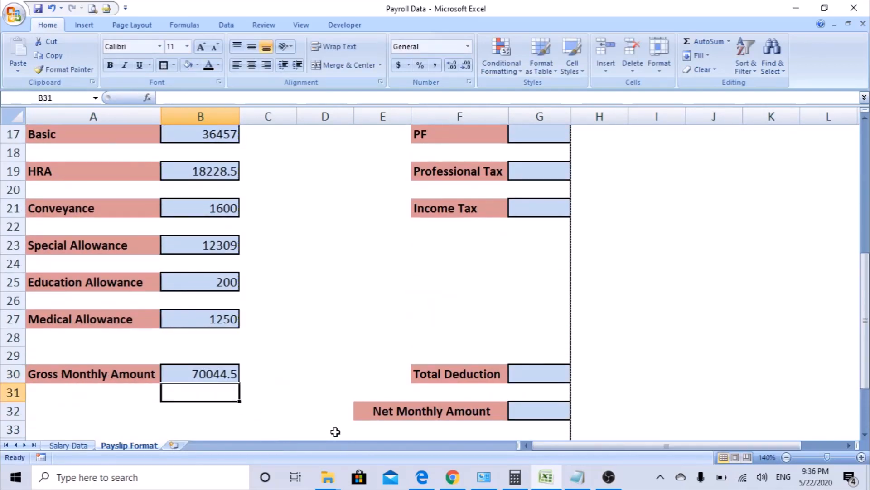
pyautogui.click(227, 373)
pyautogui.scroll(1, 262, 410)
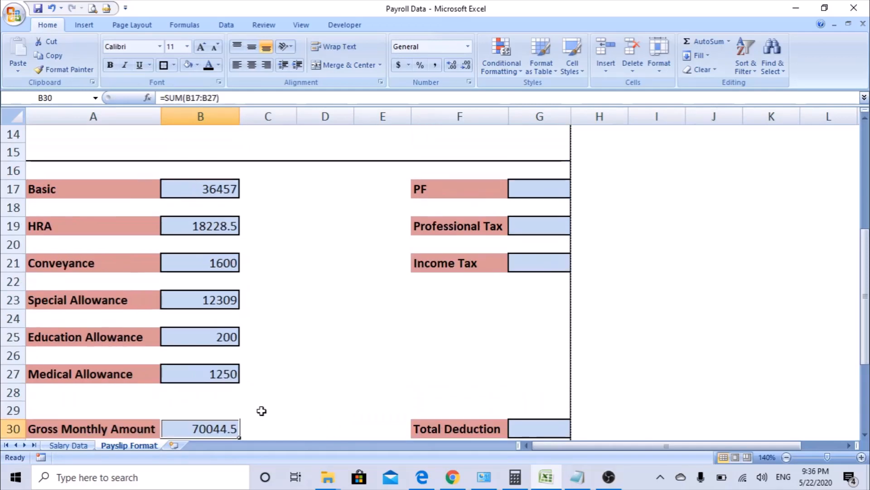
# Format the HRA cell B19 and the Gross Monthly Amount cell B30 without decimal places.
pyautogui.click(227, 225)
pyautogui.click(464, 66)
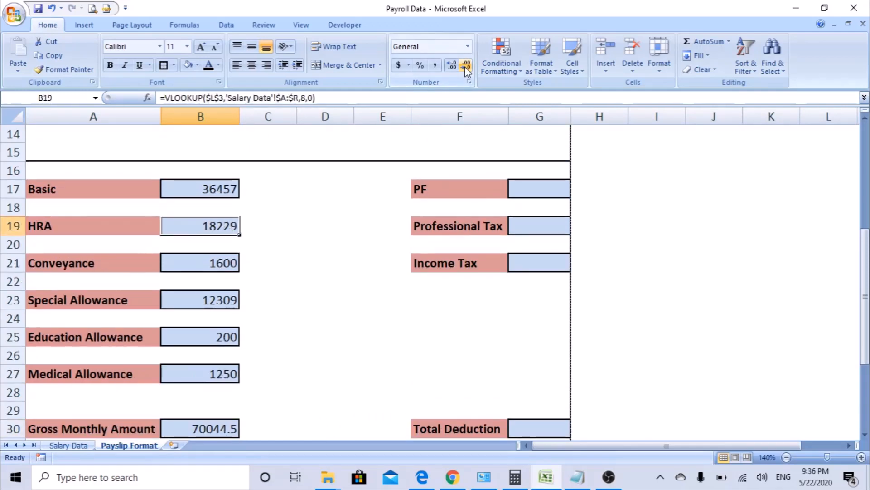
pyautogui.scroll(-1, 254, 317)
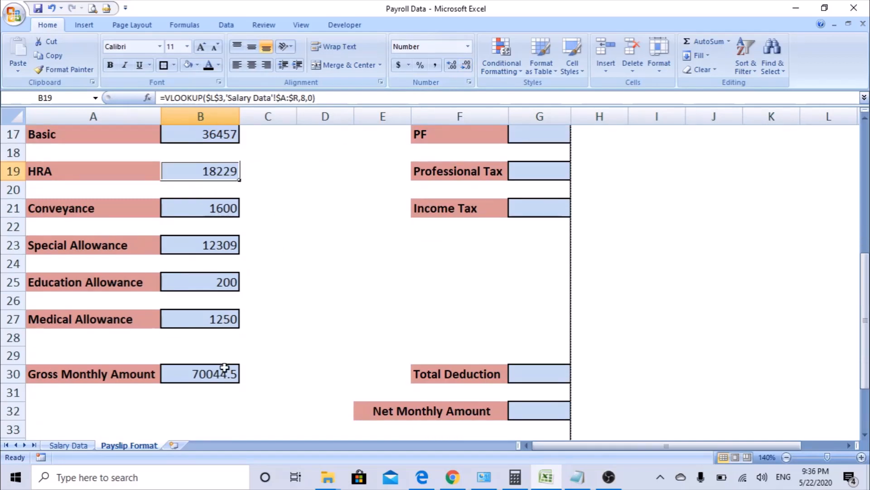
pyautogui.click(223, 373)
pyautogui.click(466, 67)
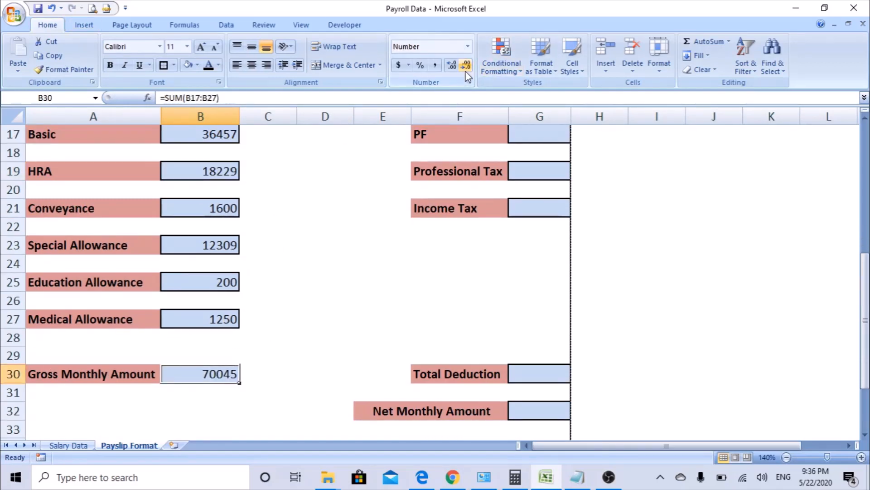
pyautogui.click(275, 379)
pyautogui.scroll(1, 282, 305)
pyautogui.scroll(-1, 281, 307)
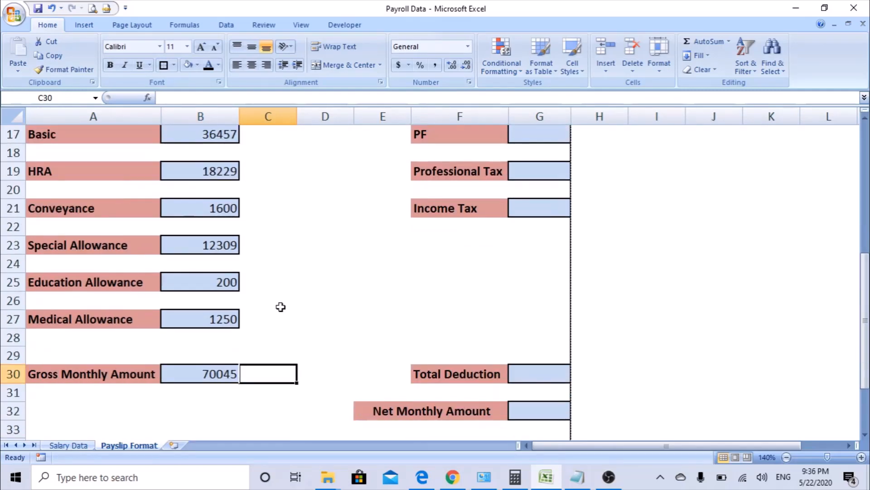
# Copy the Medical Allowance VLOOKUP from B27 into the PF cell G17.
pyautogui.scroll(1, 282, 306)
pyautogui.click(548, 190)
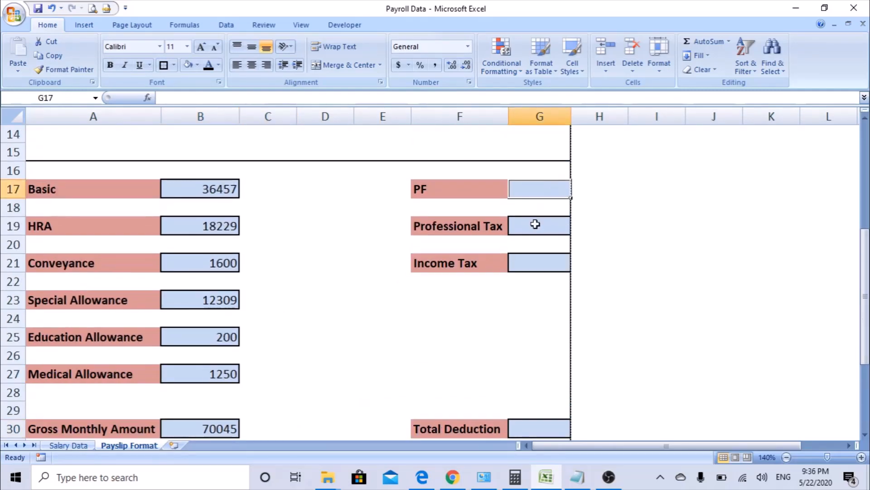
pyautogui.scroll(2, 535, 224)
pyautogui.scroll(-2, 277, 398)
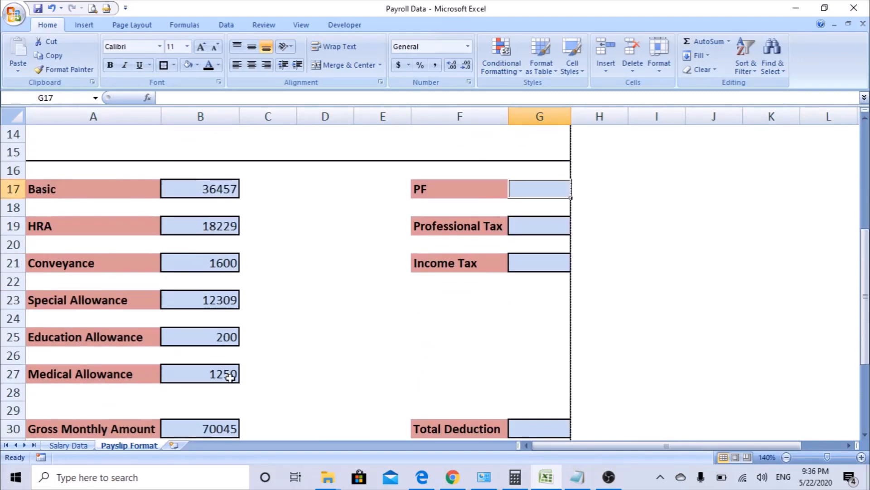
pyautogui.click(230, 375)
pyautogui.hotkey('ctrl', 'c')
pyautogui.click(547, 196)
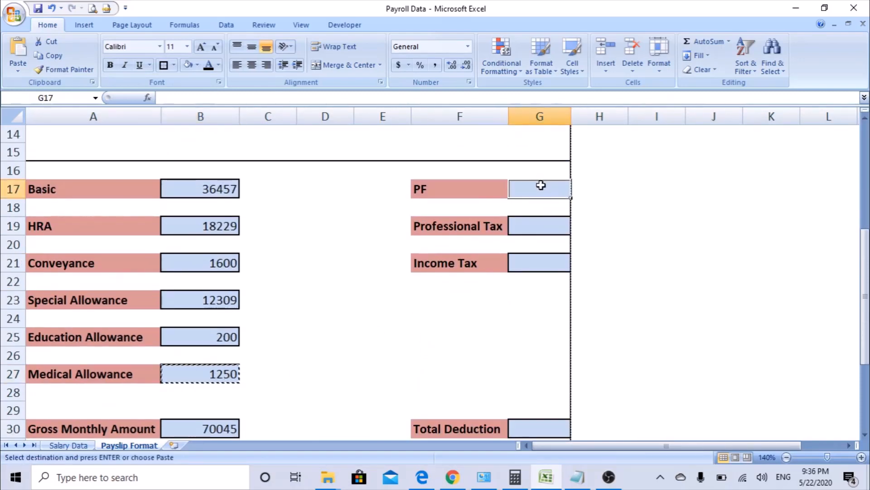
pyautogui.hotkey('ctrl', 'v')
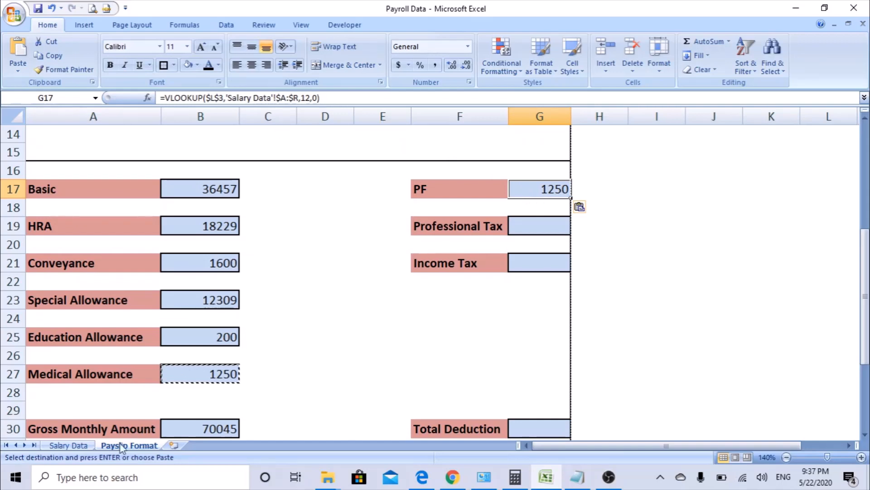
# Count across the header columns of the Salary Data sheet to find the column number of PF.
pyautogui.click(85, 446)
pyautogui.moveTo(48, 135); pyautogui.dragTo(120, 135)
pyautogui.click(191, 134)
pyautogui.click(290, 135)
pyautogui.click(360, 134)
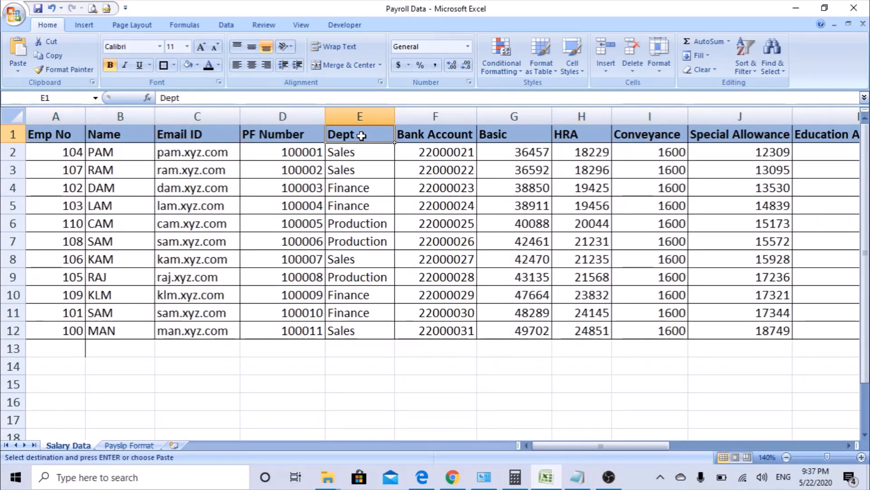
pyautogui.click(436, 135)
pyautogui.click(510, 134)
pyautogui.click(583, 135)
pyautogui.click(625, 135)
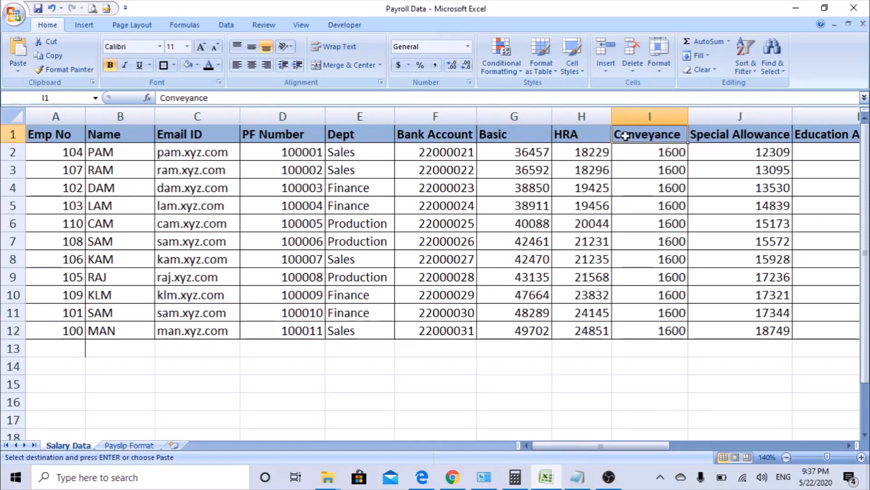
pyautogui.press('Right')
pyautogui.press('Right')
pyautogui.press('Right')
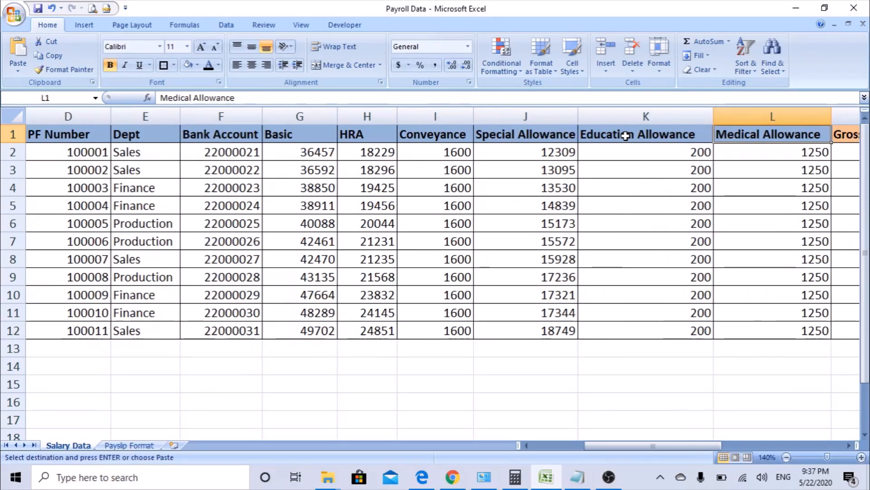
pyautogui.press('Right')
pyautogui.press('Right')
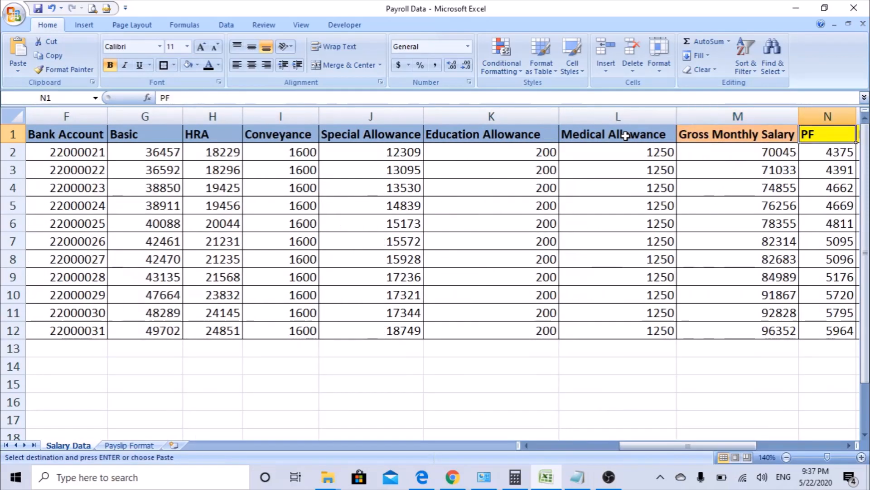
# Set the column index of the PF VLOOKUP in Payslip Format cell G17 to 14.
pyautogui.click(138, 446)
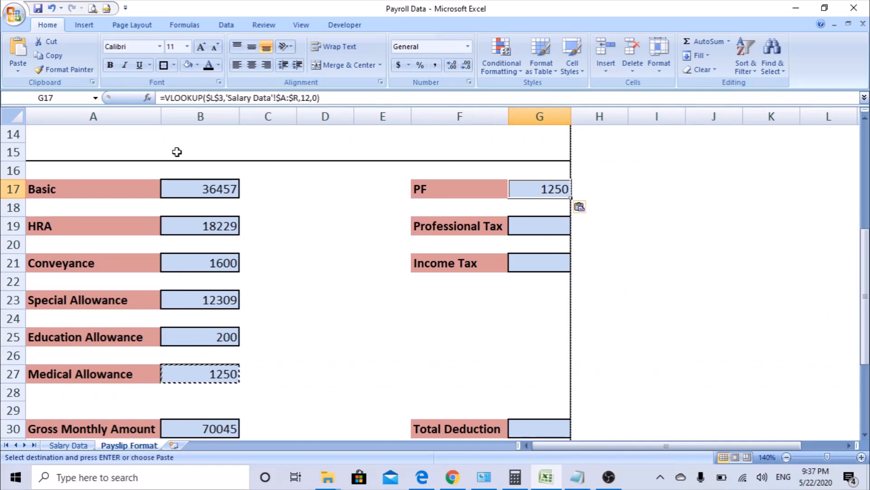
pyautogui.click(147, 97)
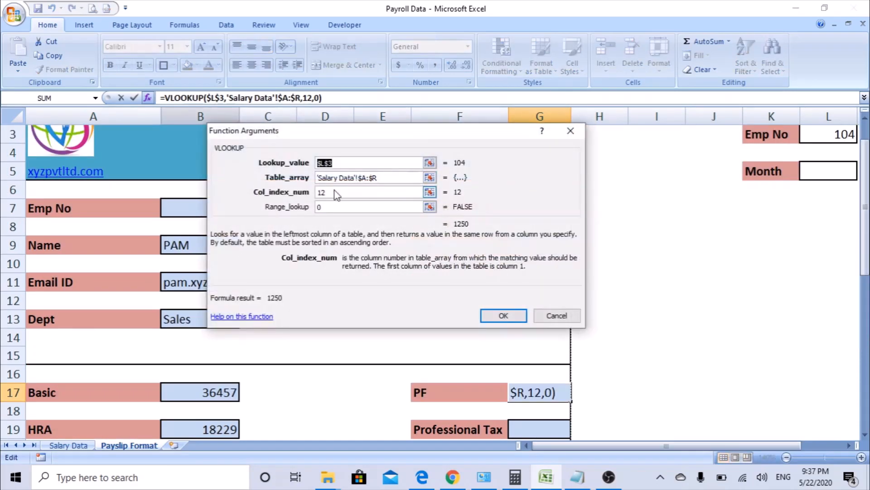
pyautogui.click(335, 194)
pyautogui.press('BackSpace')
pyautogui.write('4')
pyautogui.press('Tab')
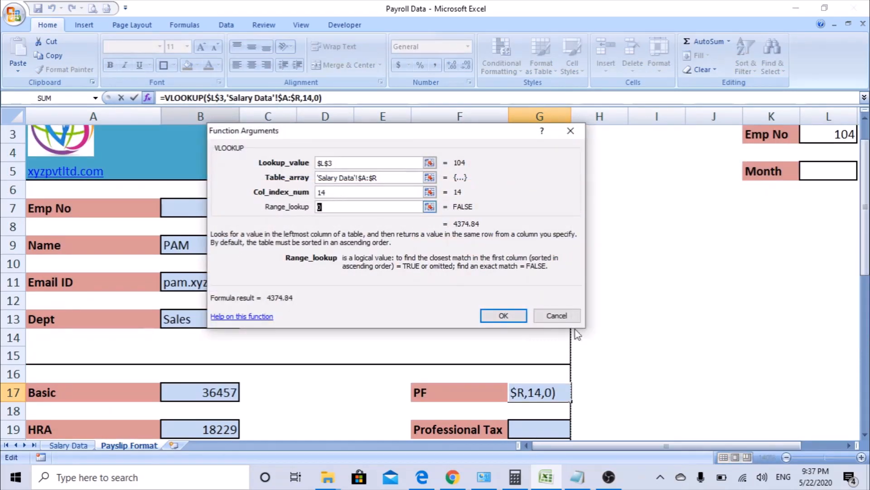
pyautogui.click(522, 316)
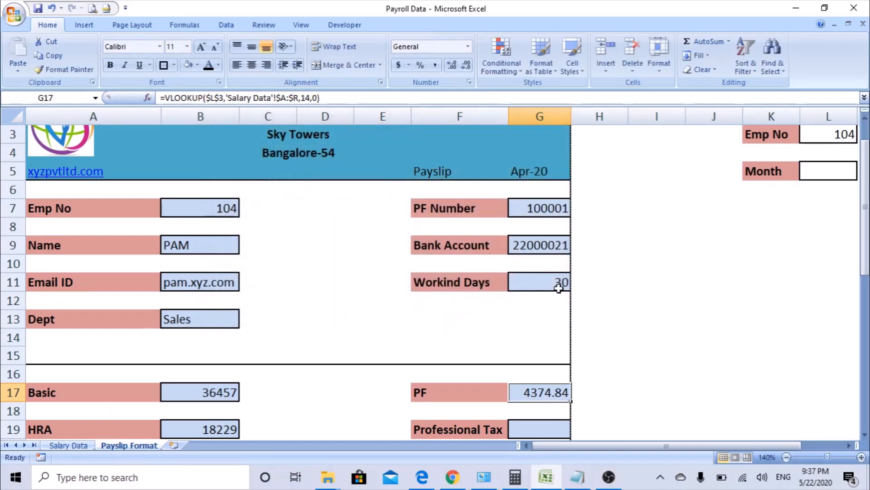
# Format the PF amount in G17 without decimal places.
pyautogui.scroll(-2, 559, 288)
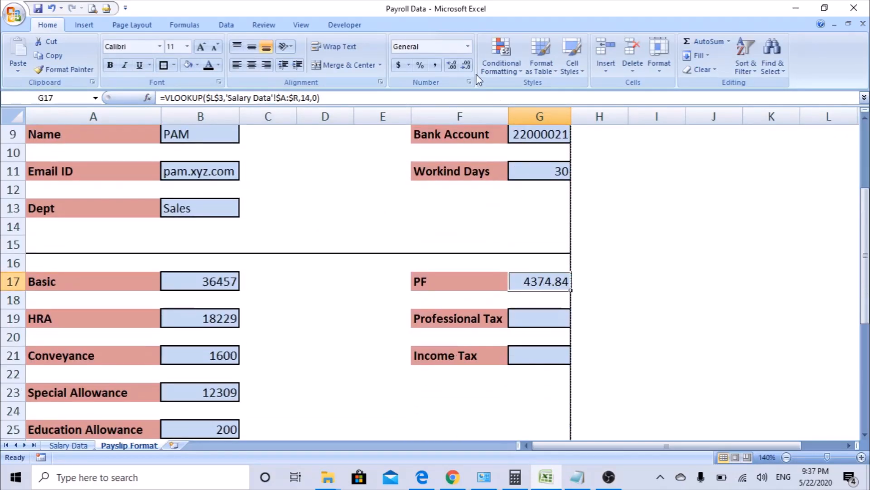
pyautogui.click(466, 64)
pyautogui.click(466, 65)
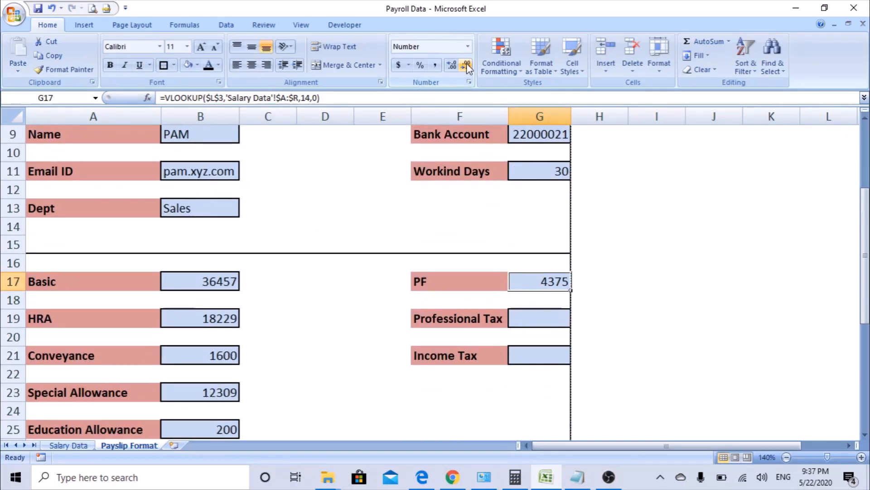
# Copy the G17 VLOOKUP into the Professional Tax cell G19 and set its column index to 15.
pyautogui.hotkey('ctrl', 'c')
pyautogui.click(534, 318)
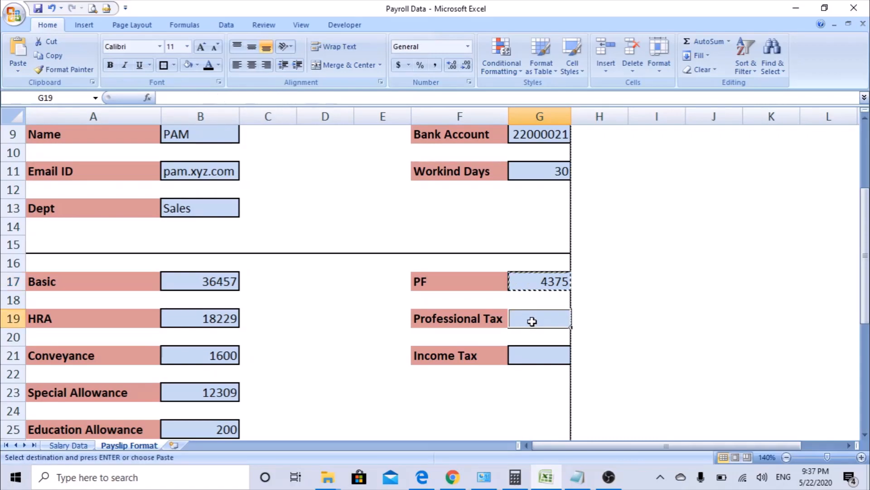
pyautogui.hotkey('ctrl', 'v')
pyautogui.click(150, 97)
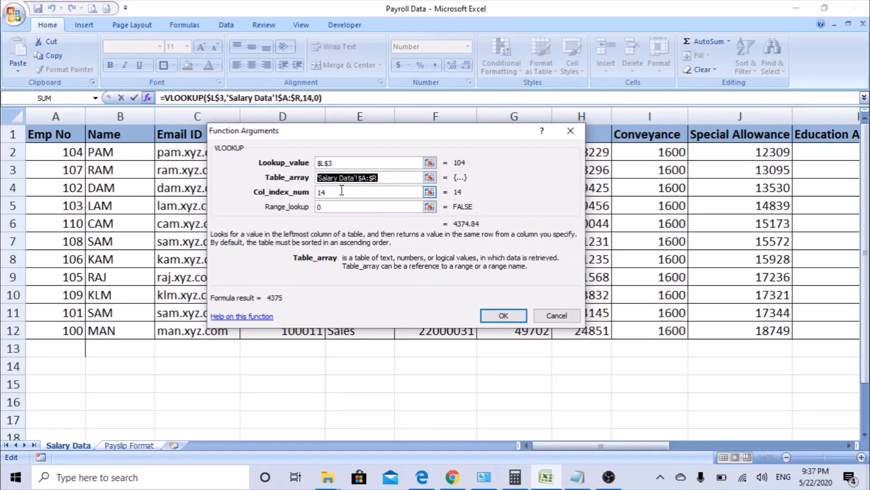
pyautogui.click(334, 192)
pyautogui.press('BackSpace')
pyautogui.write('5')
pyautogui.press('Return')
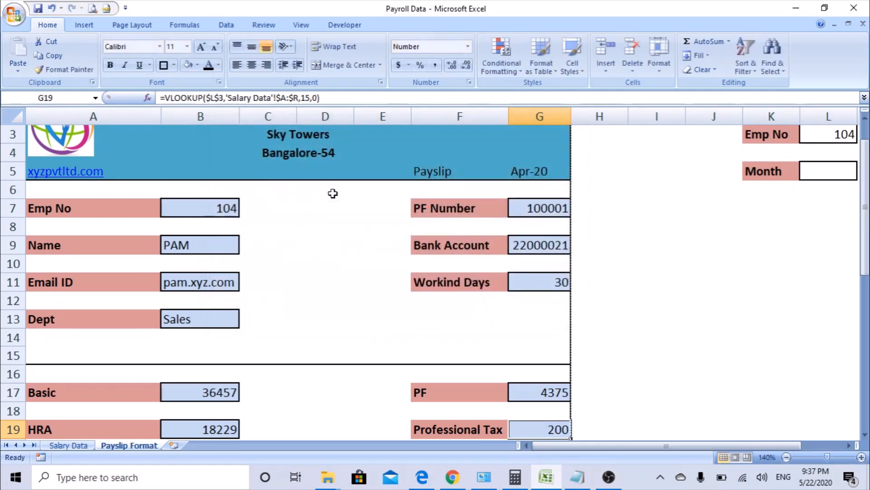
# Copy the G19 VLOOKUP into the Income Tax cell G21 and set its column index to 16.
pyautogui.scroll(-4, 344, 219)
pyautogui.hotkey('ctrl', 'c')
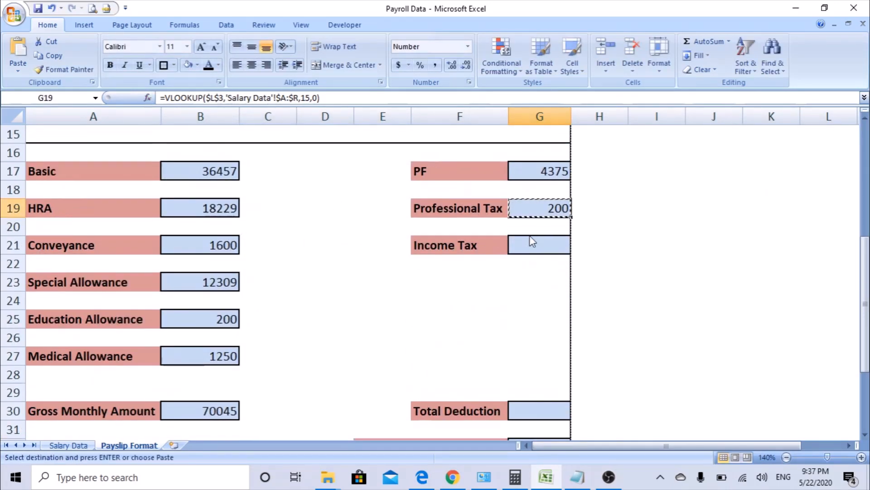
pyautogui.click(529, 241)
pyautogui.hotkey('ctrl', 'v')
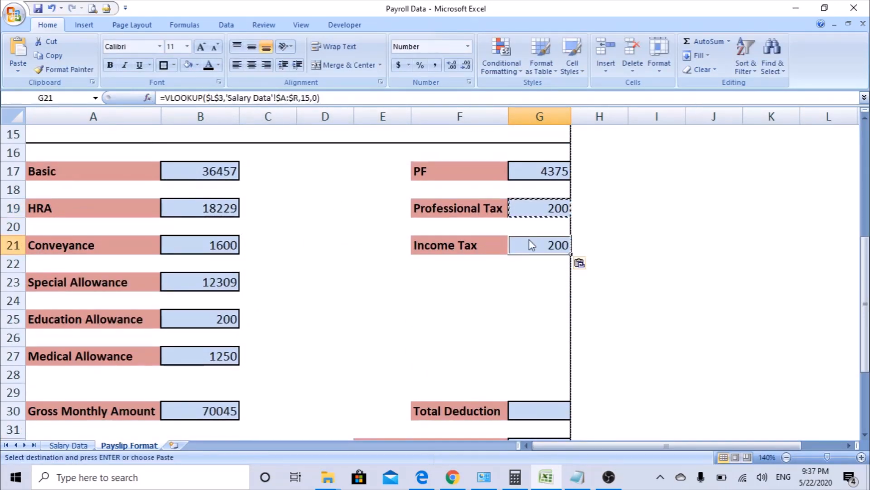
pyautogui.click(149, 97)
pyautogui.click(342, 193)
pyautogui.press('BackSpace')
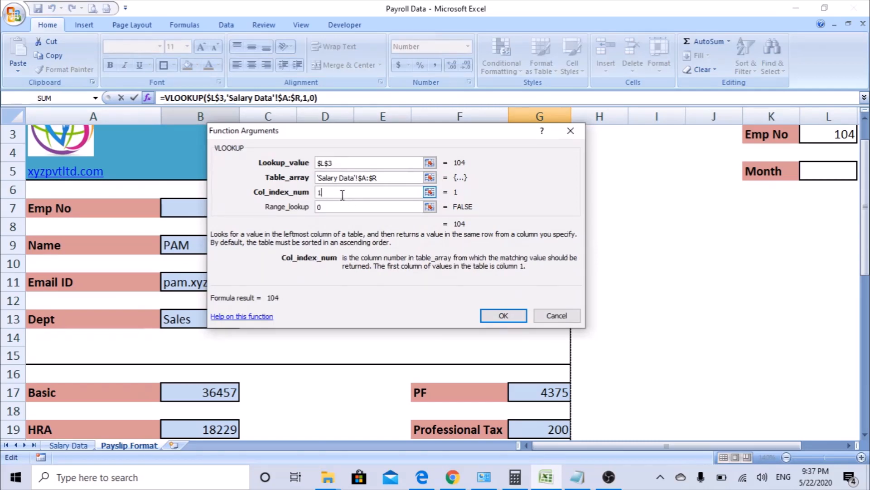
pyautogui.write('6')
pyautogui.press('Return')
# Enter a SUM of G17:G21 in the Total Deduction cell G30.
pyautogui.scroll(-3, 341, 195)
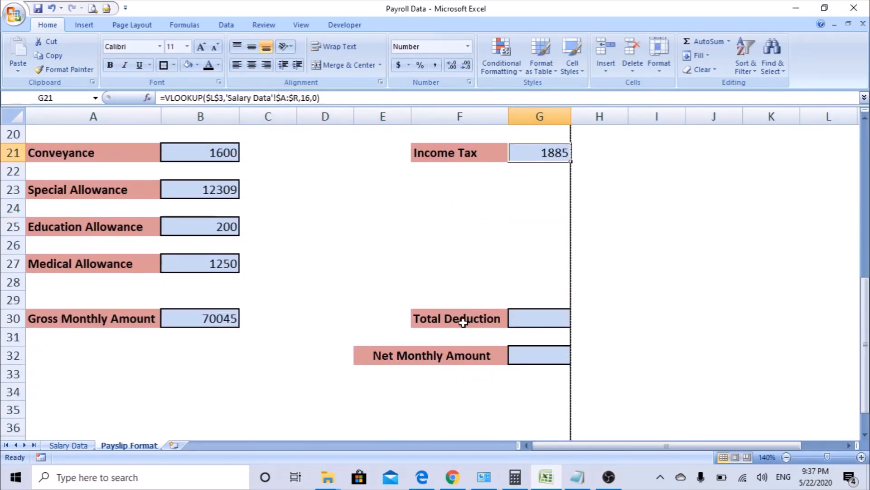
pyautogui.click(463, 322)
pyautogui.click(541, 322)
pyautogui.write('=SUM(')
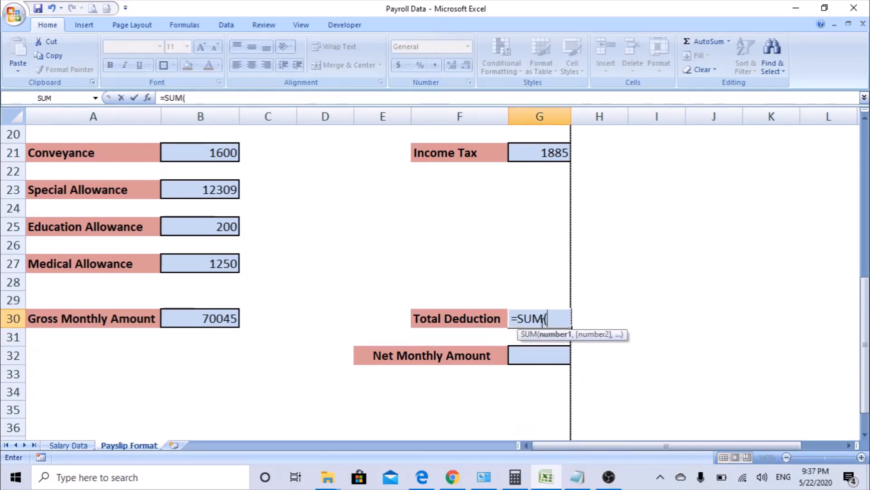
pyautogui.scroll(2, 541, 320)
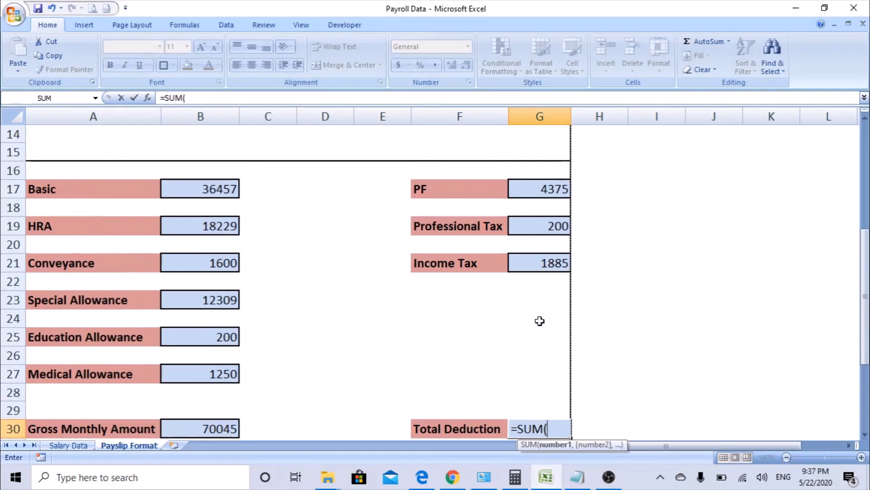
pyautogui.moveTo(550, 185); pyautogui.dragTo(548, 262)
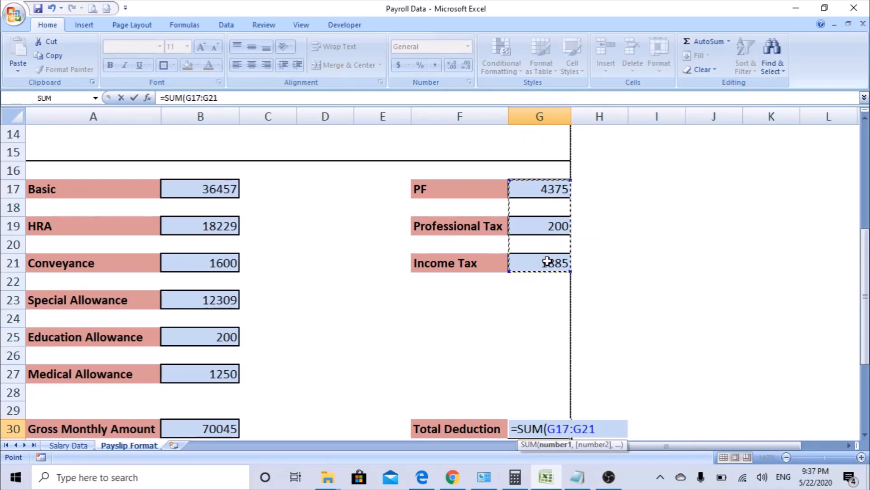
pyautogui.press('Return')
pyautogui.scroll(-1, 548, 259)
pyautogui.click(549, 358)
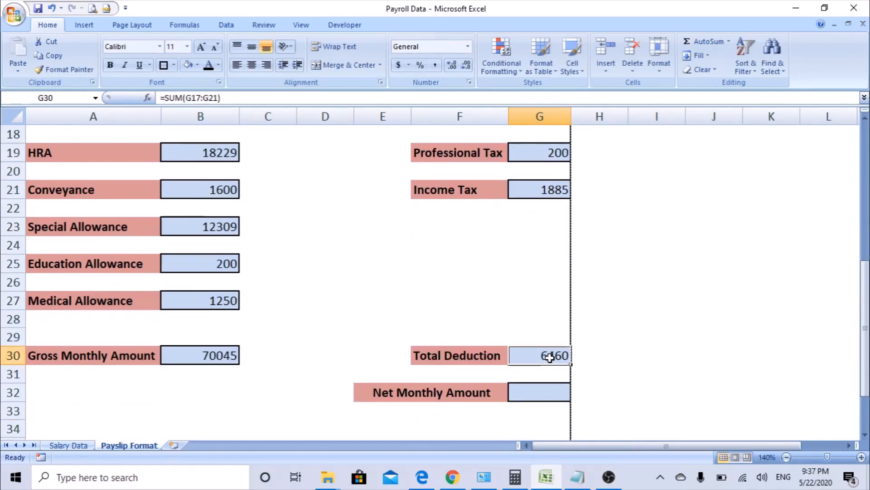
# Enter the formula =B30-G30 in the Net Monthly Amount cell G32.
pyautogui.click(543, 393)
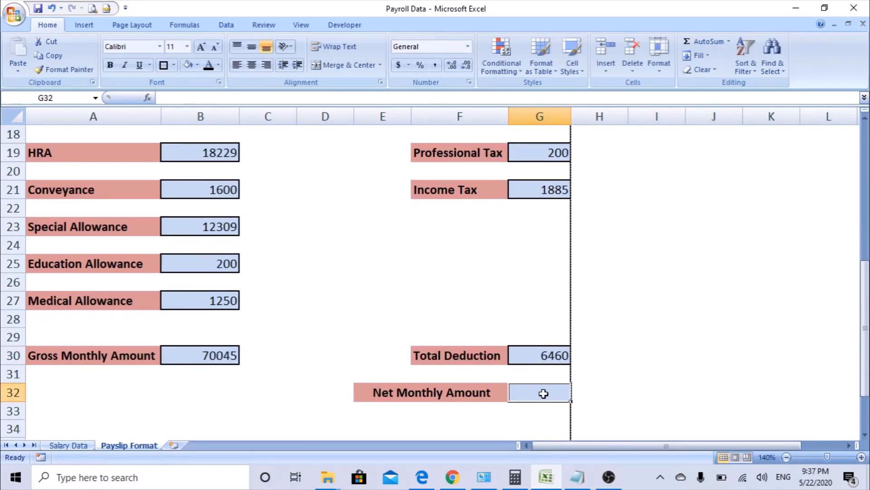
pyautogui.write('=')
pyautogui.press('Up')
pyautogui.press('Up')
pyautogui.press('Left')
pyautogui.press('Left')
pyautogui.press('Left')
pyautogui.press('Left')
pyautogui.press('Left')
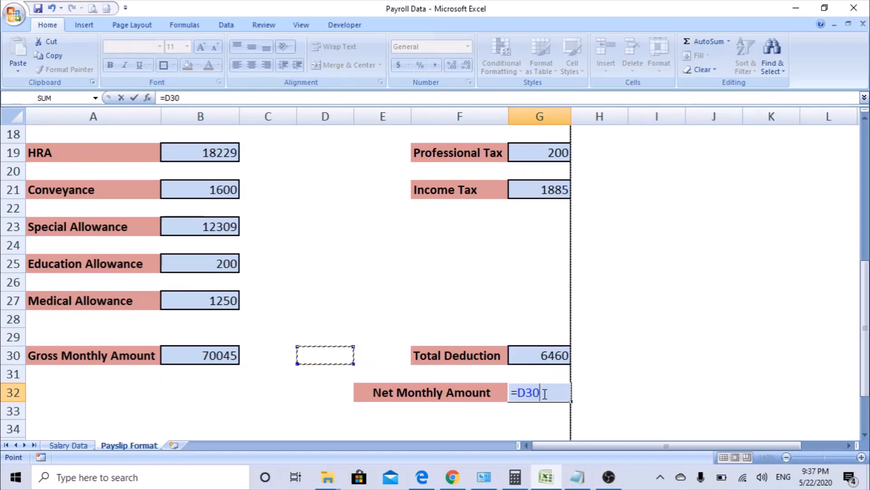
pyautogui.write('-')
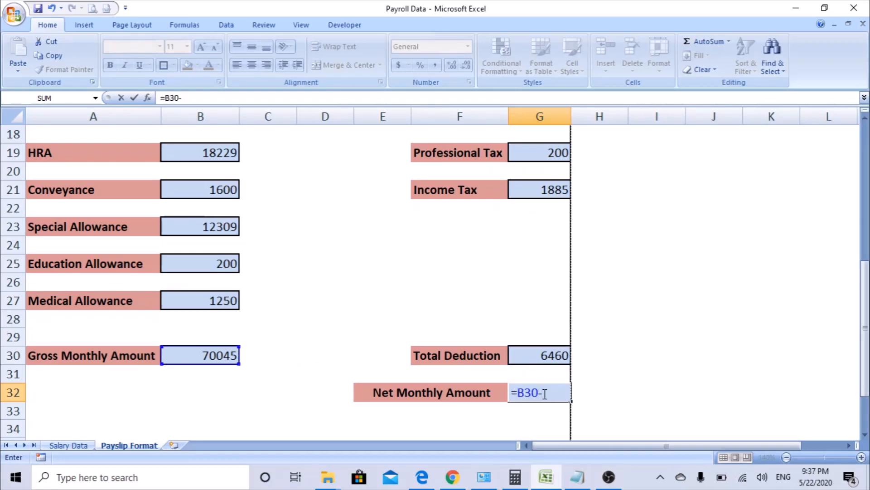
pyautogui.click(557, 353)
pyautogui.press('Return')
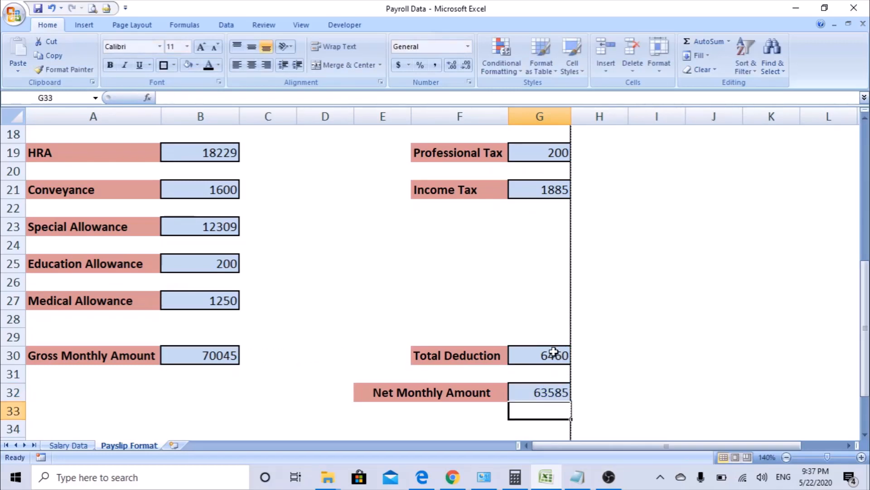
# Compare the payslip's Net Monthly Amount with the selected employee's Net Monthly Salary on the Salary Data sheet.
pyautogui.scroll(-1, 554, 352)
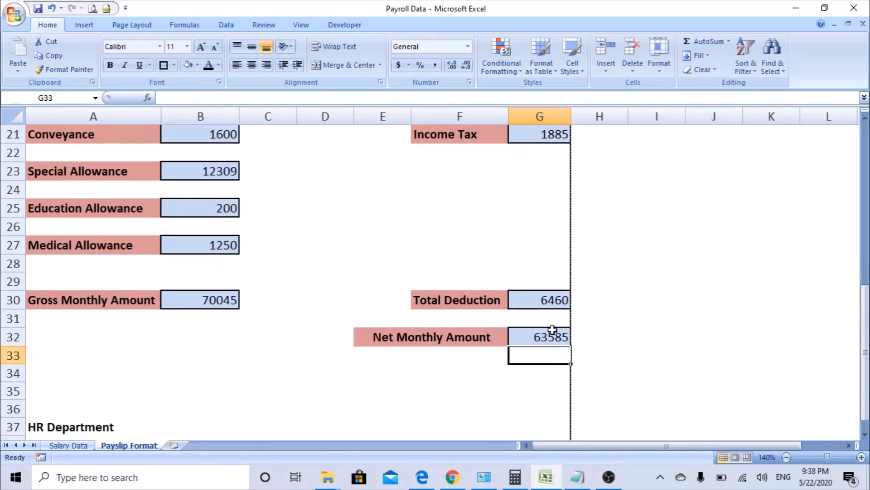
pyautogui.click(553, 333)
pyautogui.moveTo(405, 334); pyautogui.dragTo(508, 336)
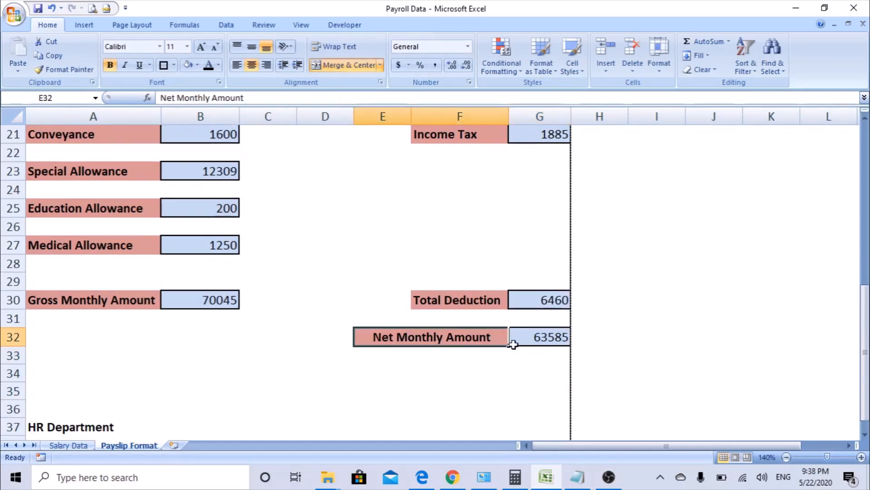
pyautogui.click(530, 341)
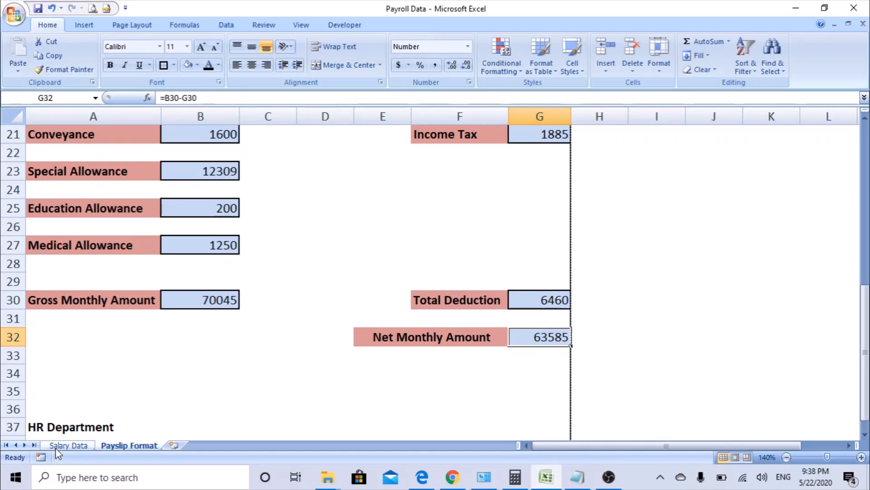
pyautogui.scroll(6, 178, 321)
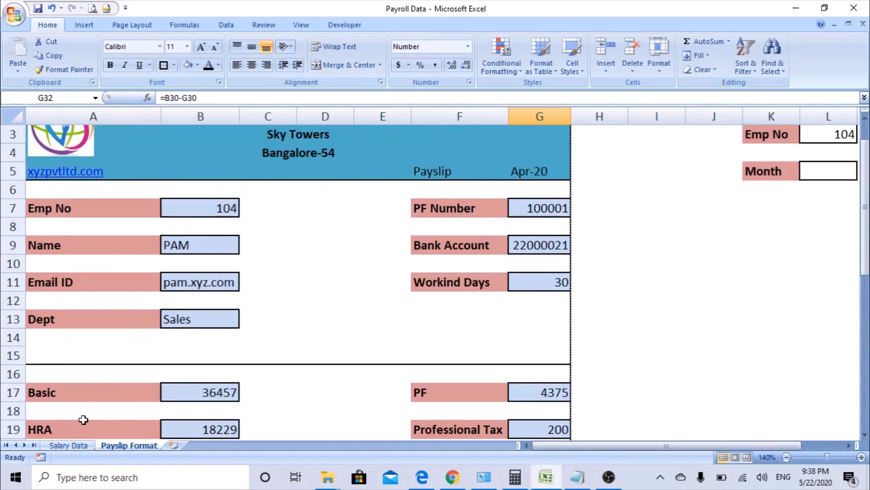
pyautogui.click(73, 446)
pyautogui.click(660, 155)
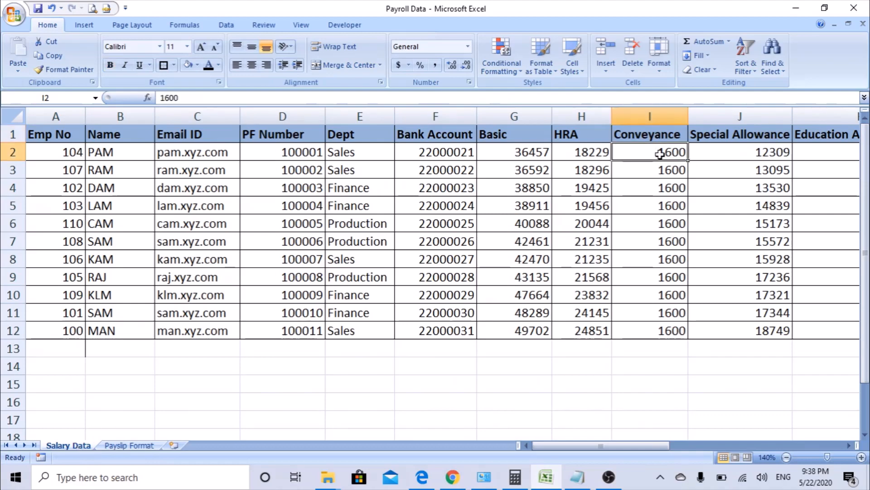
pyautogui.press('Right')
pyautogui.press('Right')
pyautogui.press('Right')
pyautogui.press('Right')
pyautogui.press('Right')
pyautogui.press('Right')
pyautogui.press('Right')
pyautogui.press('Right')
pyautogui.press('Right')
pyautogui.press('Right')
pyautogui.press('Right')
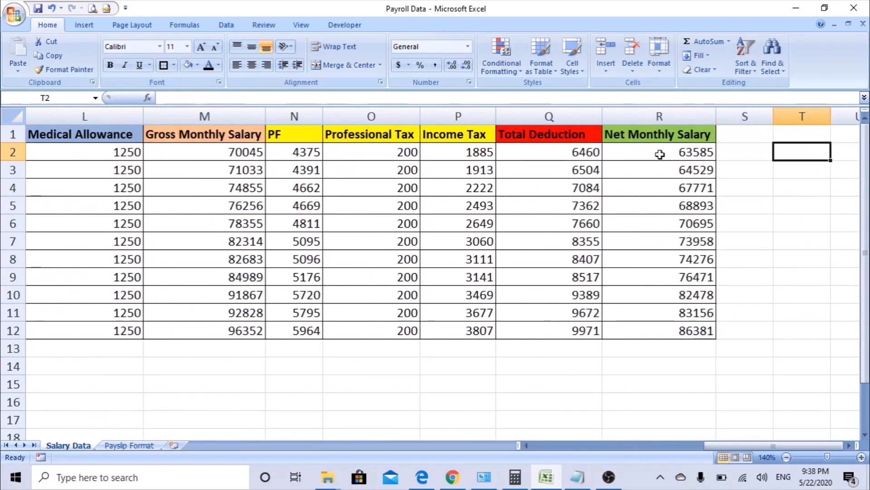
pyautogui.press('Down')
pyautogui.press('Down')
pyautogui.press('Up')
pyautogui.press('Up')
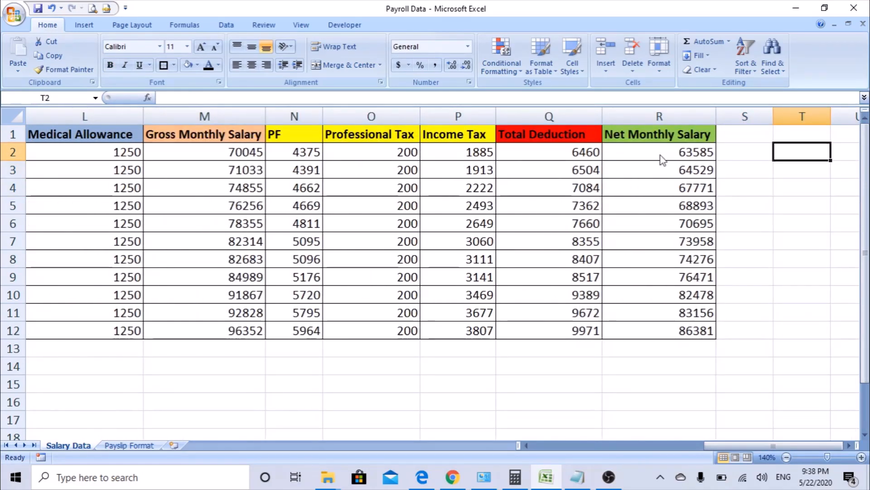
pyautogui.press('Left')
pyautogui.press('Left')
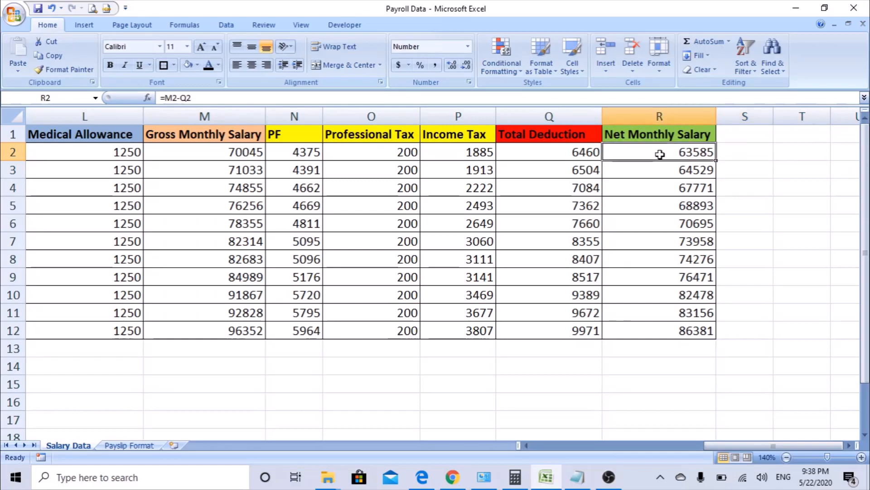
pyautogui.click(146, 439)
pyautogui.scroll(-6, 470, 391)
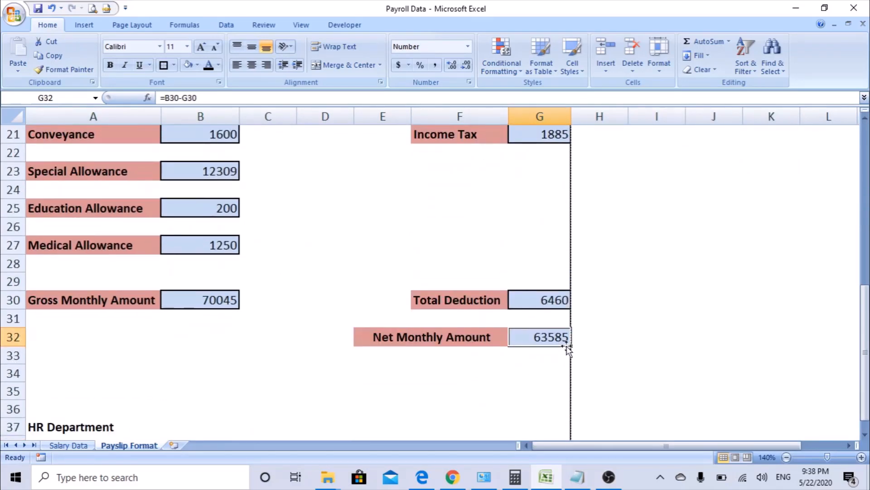
# Switch the payslip to the second employee number offered in the Emp No selector L3.
pyautogui.scroll(7, 634, 349)
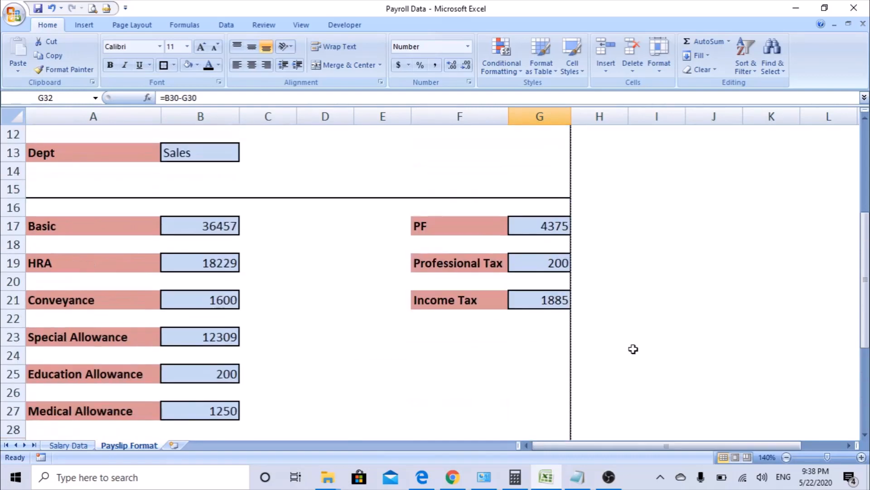
pyautogui.click(777, 230)
pyautogui.press('Right')
pyautogui.press('Right')
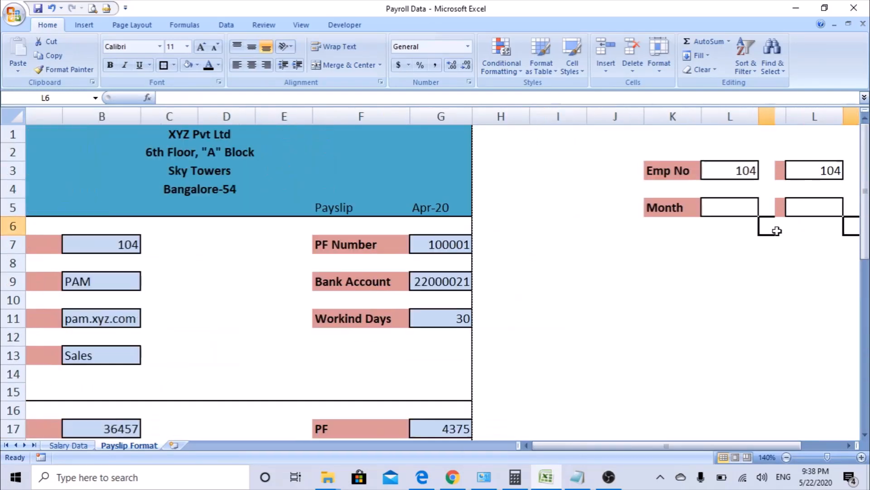
pyautogui.click(704, 170)
pyautogui.click(727, 172)
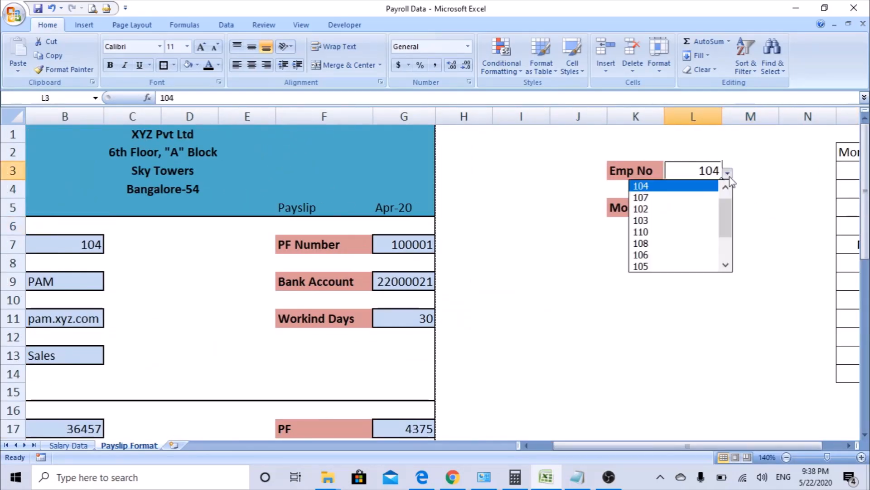
pyautogui.press('Escape')
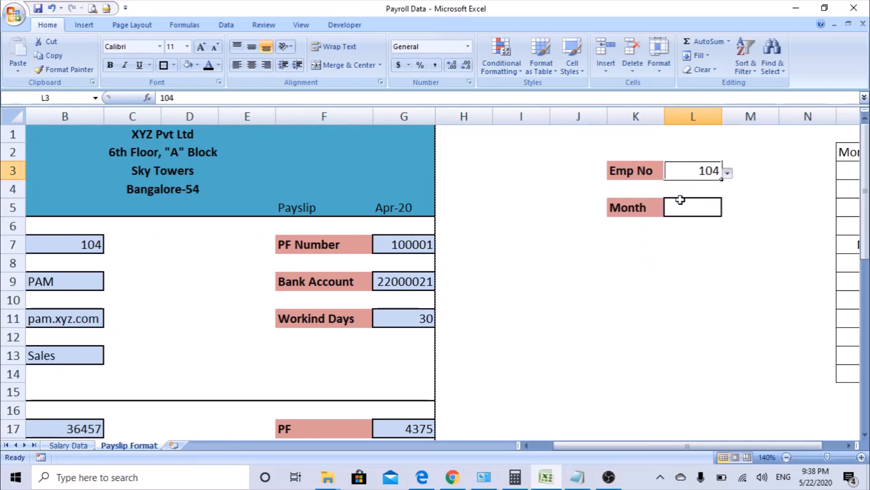
pyautogui.click(786, 457)
pyautogui.click(787, 457)
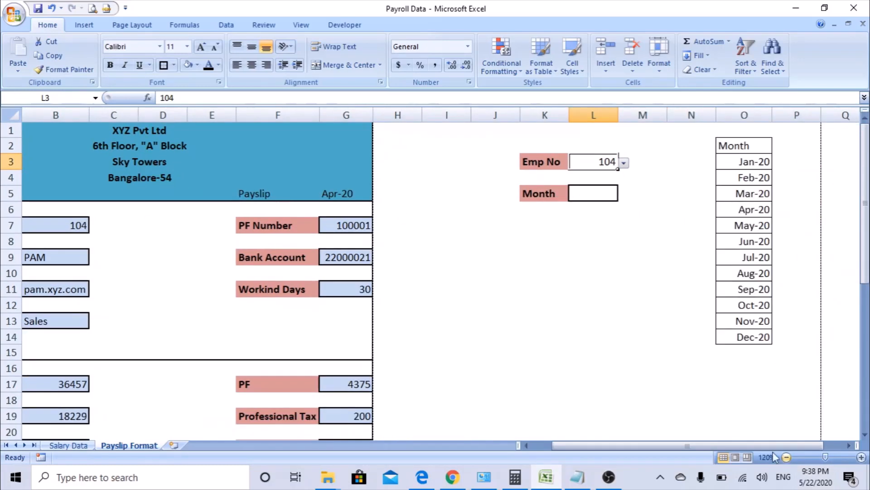
pyautogui.moveTo(752, 441); pyautogui.dragTo(700, 449)
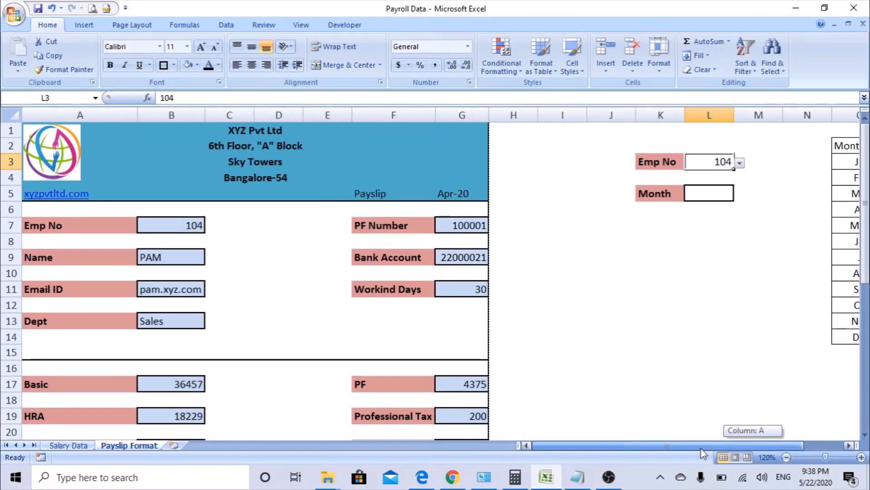
pyautogui.click(738, 166)
pyautogui.click(694, 185)
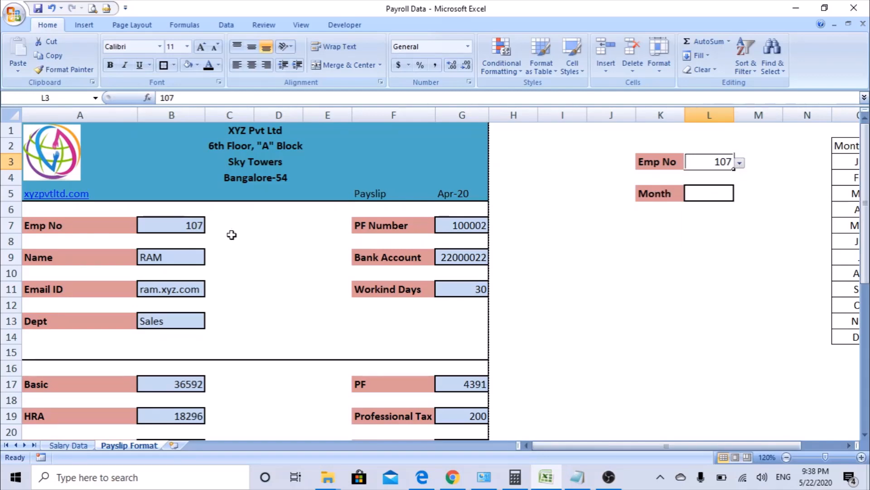
# Check the newly selected employee's payslip fields, from name, email and department down to the Net Monthly Amount.
pyautogui.click(193, 255)
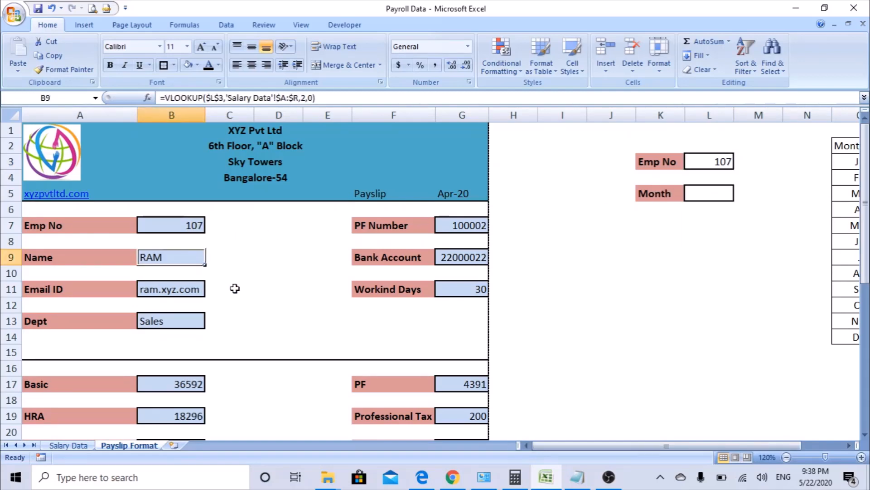
pyautogui.click(179, 293)
pyautogui.click(177, 315)
pyautogui.scroll(-4, 198, 332)
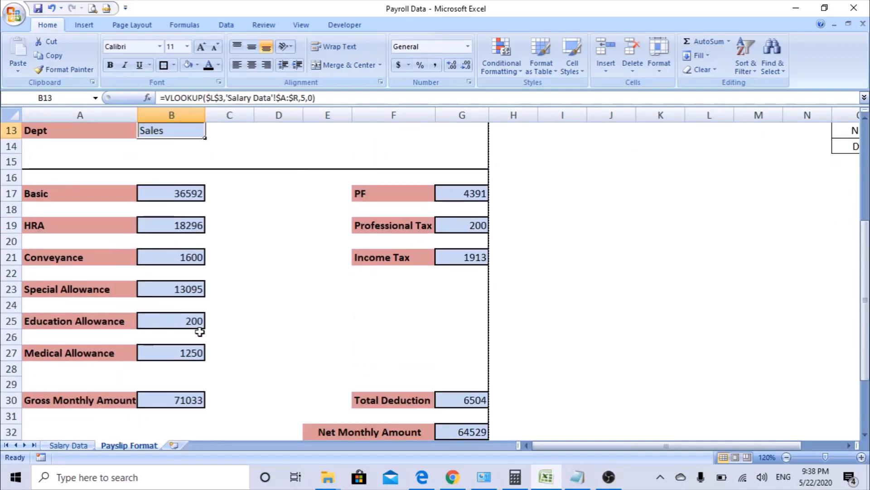
pyautogui.scroll(-3, 458, 293)
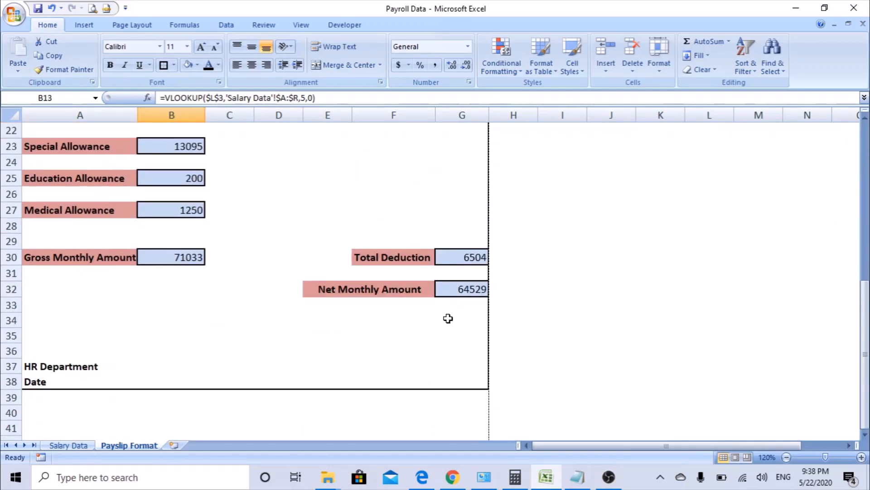
pyautogui.click(466, 294)
pyautogui.scroll(7, 471, 304)
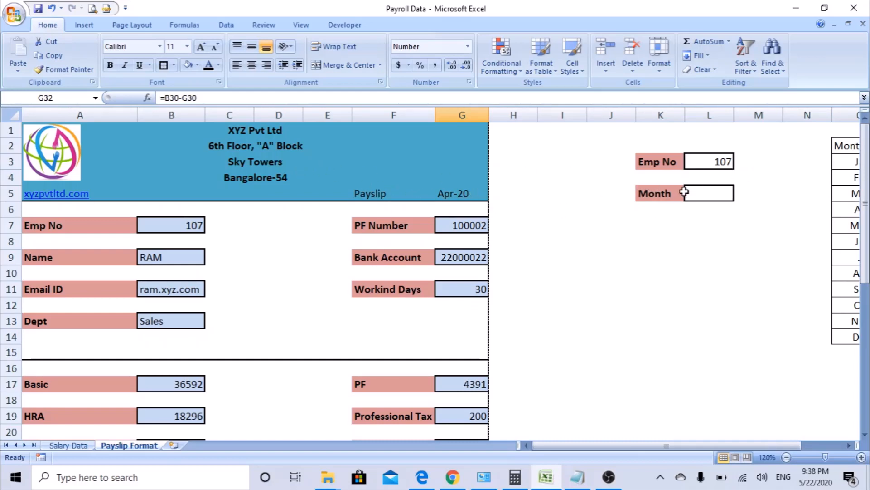
# Clear the Payslip and Apr-20 text from F5:G5, and merge and center the two header cells.
pyautogui.click(710, 194)
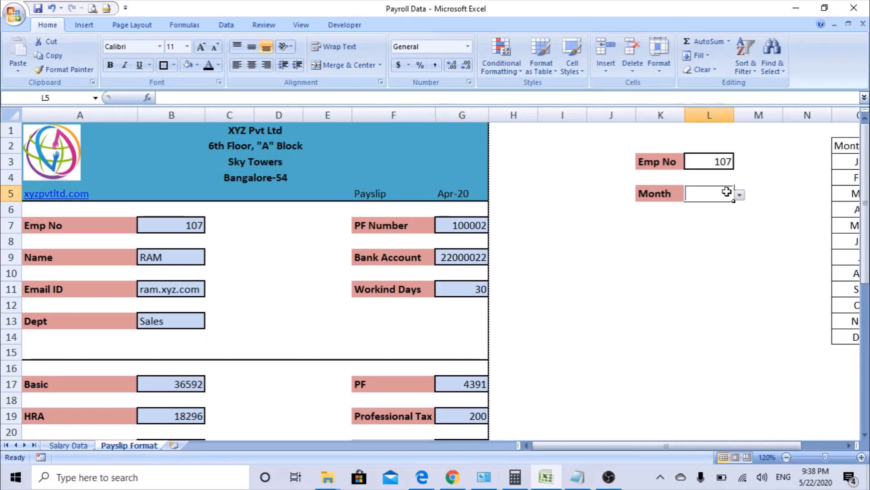
pyautogui.click(739, 195)
pyautogui.click(377, 191)
pyautogui.moveTo(460, 192); pyautogui.dragTo(393, 198)
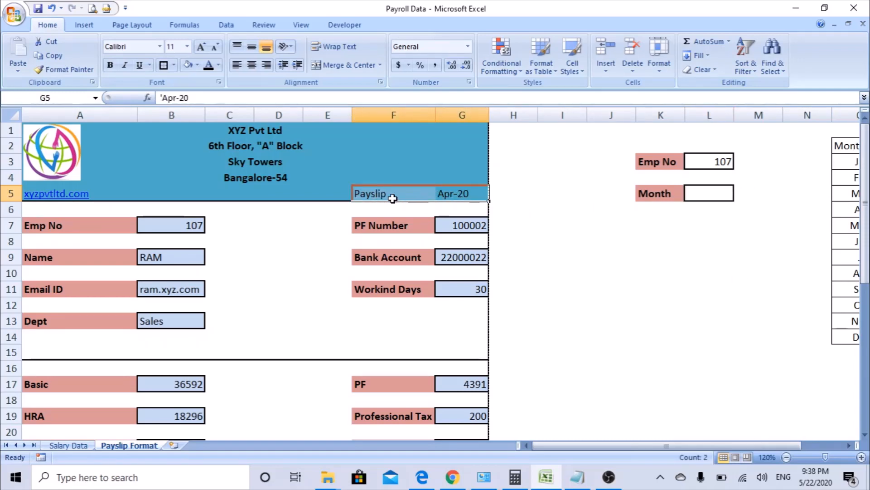
pyautogui.click(548, 209)
pyautogui.click(380, 194)
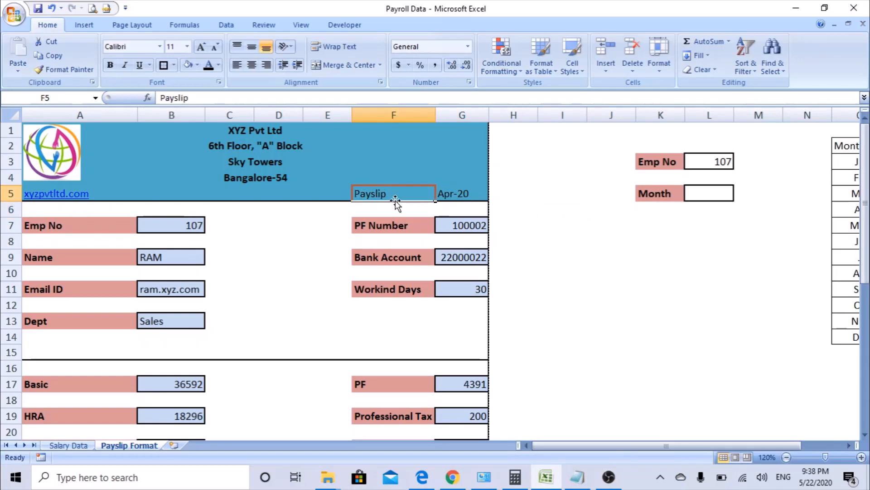
pyautogui.click(447, 195)
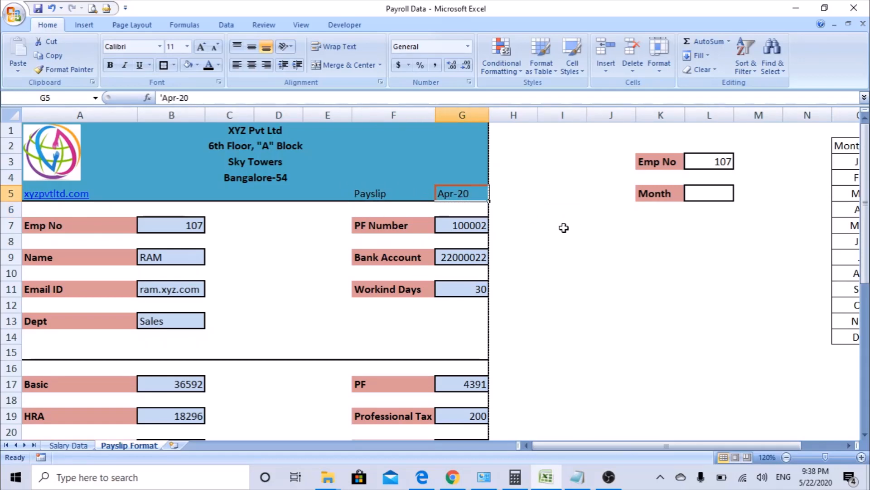
pyautogui.hotkey('shift', 'Left')
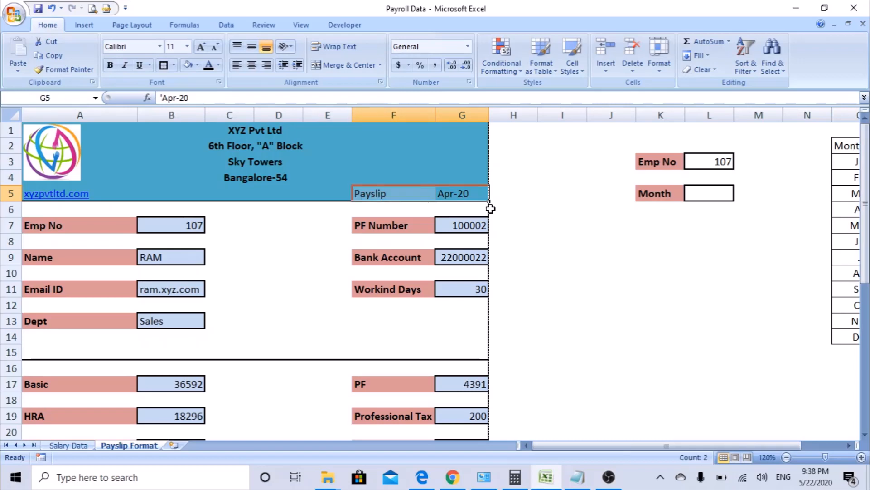
pyautogui.press('Delete')
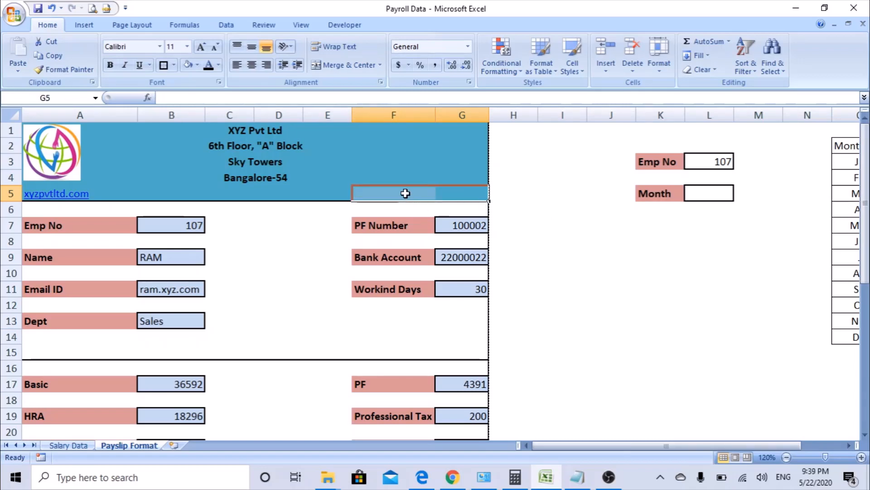
pyautogui.moveTo(403, 192); pyautogui.dragTo(447, 195)
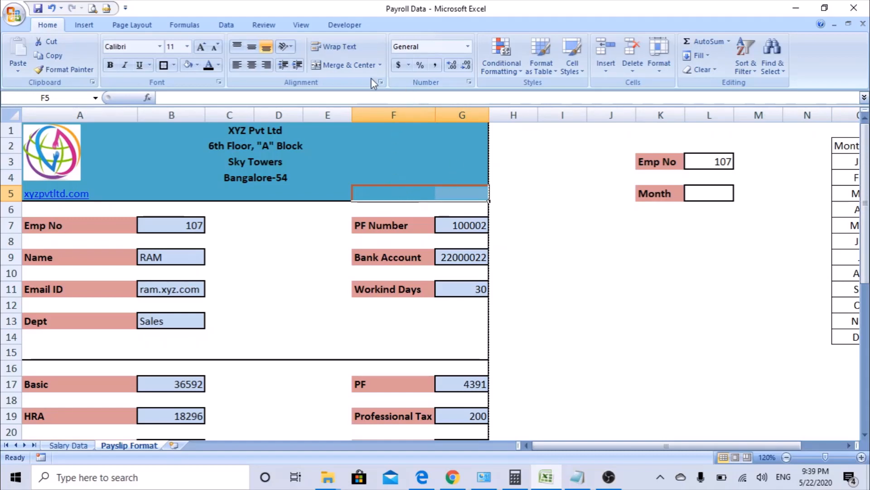
pyautogui.click(350, 67)
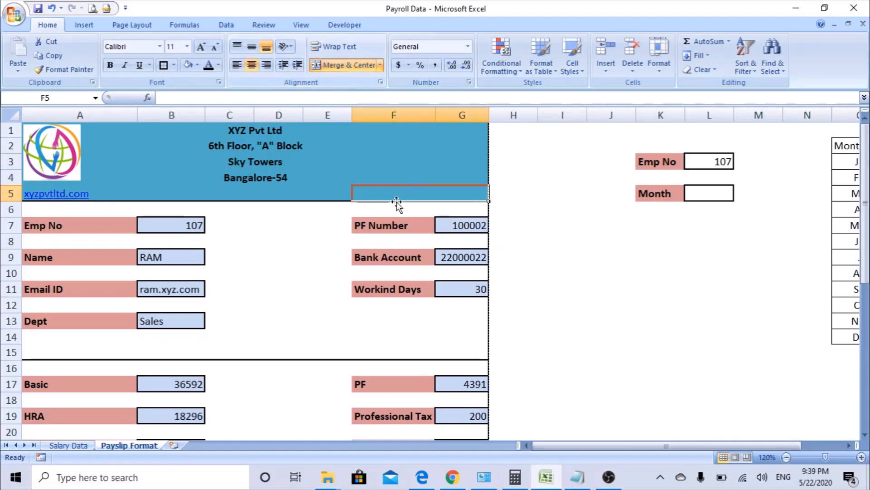
# Enter the formula ="Payslip -"&L5 in the merged header cell F5 to join the label with the selected month.
pyautogui.doubleClick(389, 196)
pyautogui.doubleClick(389, 195)
pyautogui.write('jpA')
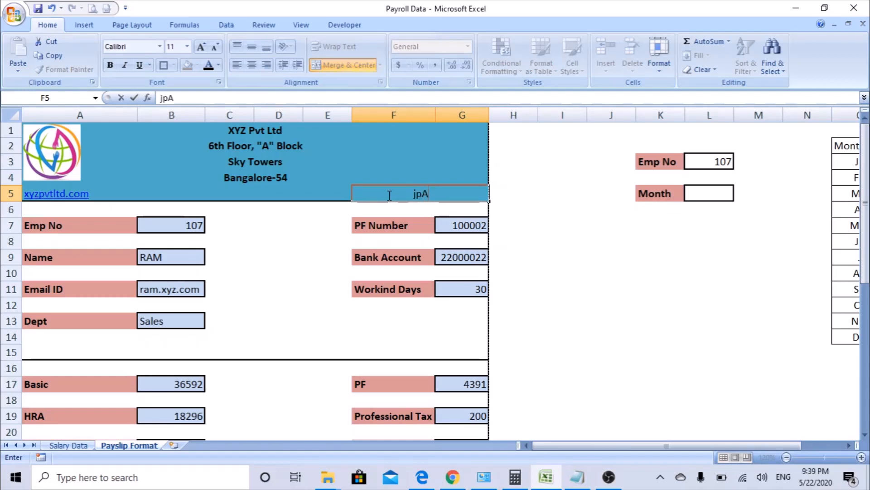
pyautogui.write('=')
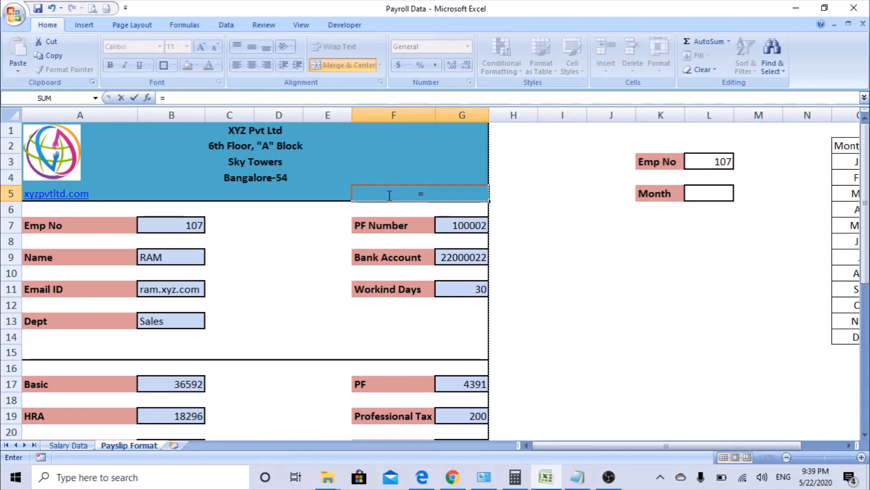
pyautogui.write('"')
pyautogui.write('pA')
pyautogui.press('BackSpace')
pyautogui.press('BackSpace')
pyautogui.write('Pays')
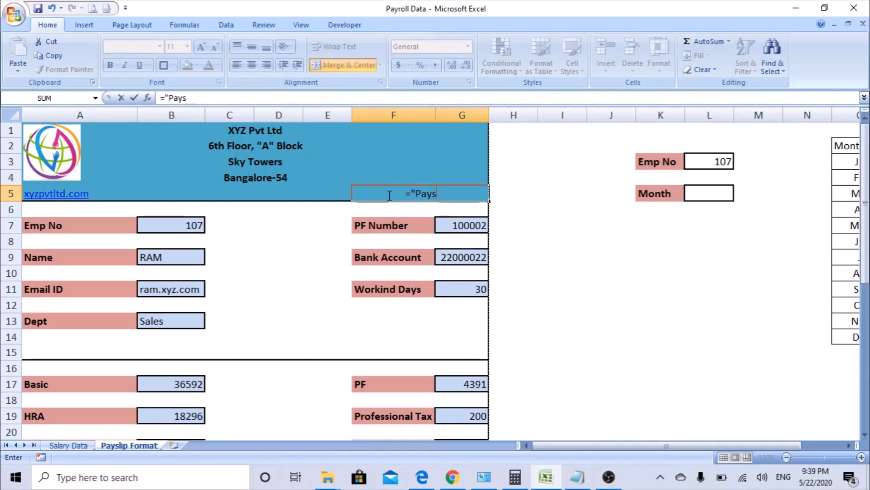
pyautogui.write('lip-')
pyautogui.press('BackSpace')
pyautogui.write('-')
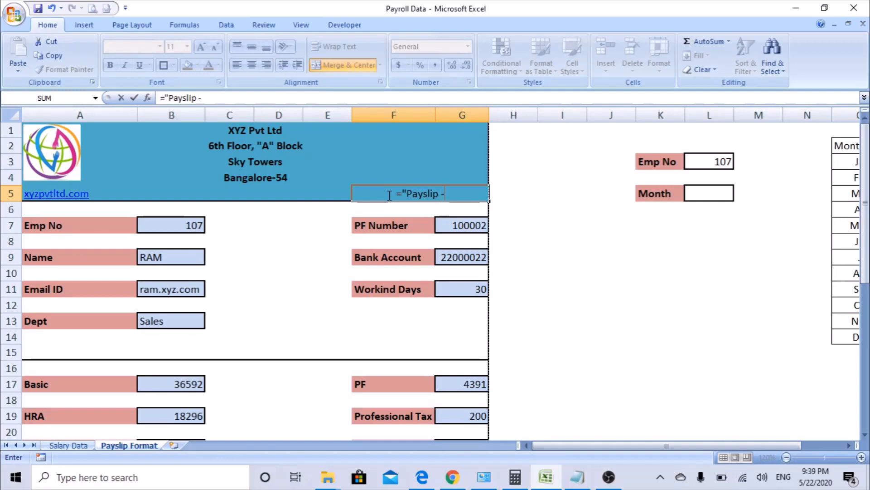
pyautogui.write('"&')
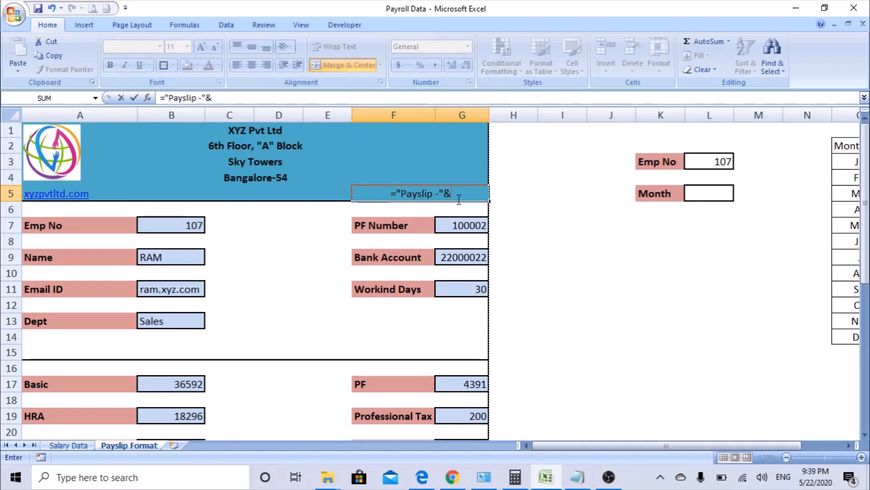
pyautogui.click(711, 194)
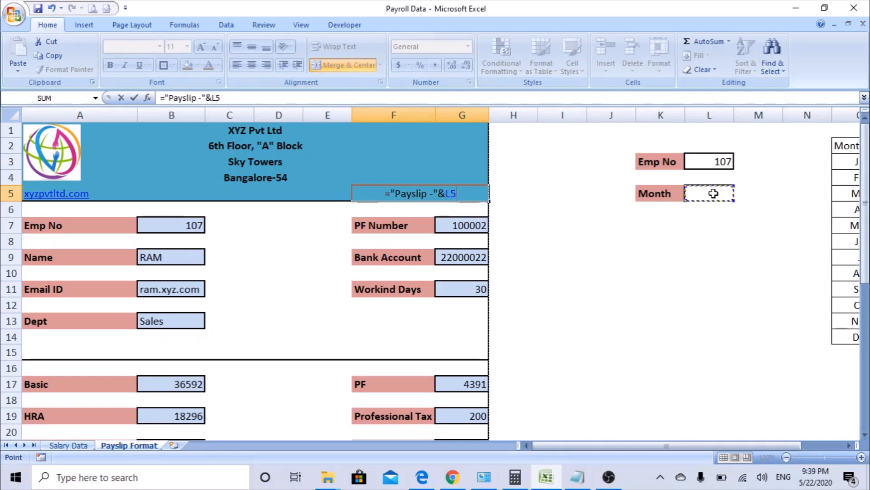
pyautogui.press('Return')
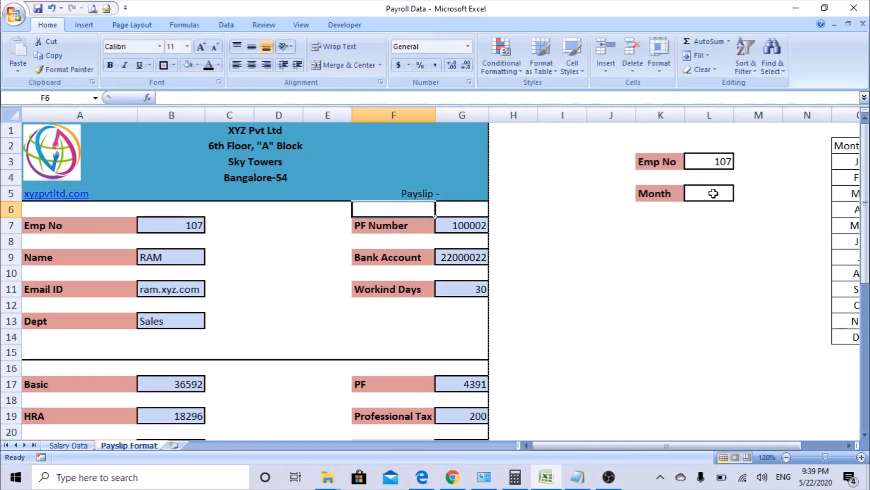
# Choose Apr-20 in the Month selector L5 and check how the header in F5 picks it up.
pyautogui.click(444, 194)
pyautogui.click(705, 193)
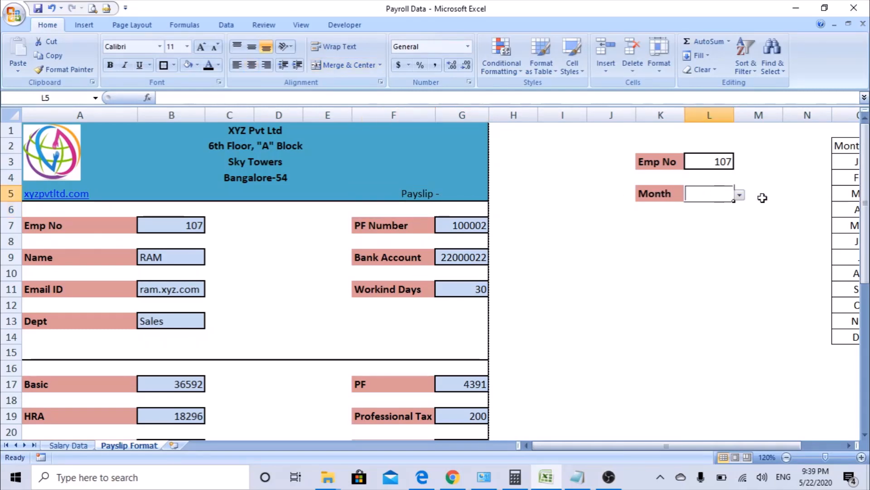
pyautogui.click(740, 195)
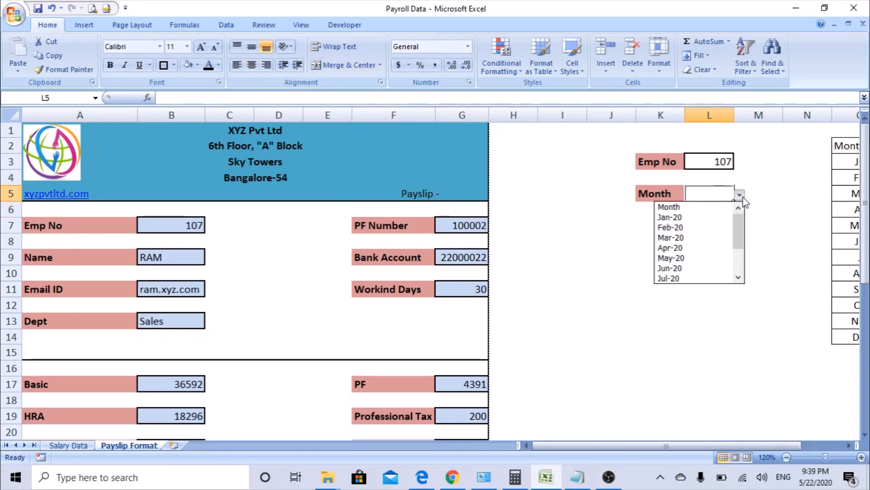
pyautogui.click(702, 248)
pyautogui.click(456, 192)
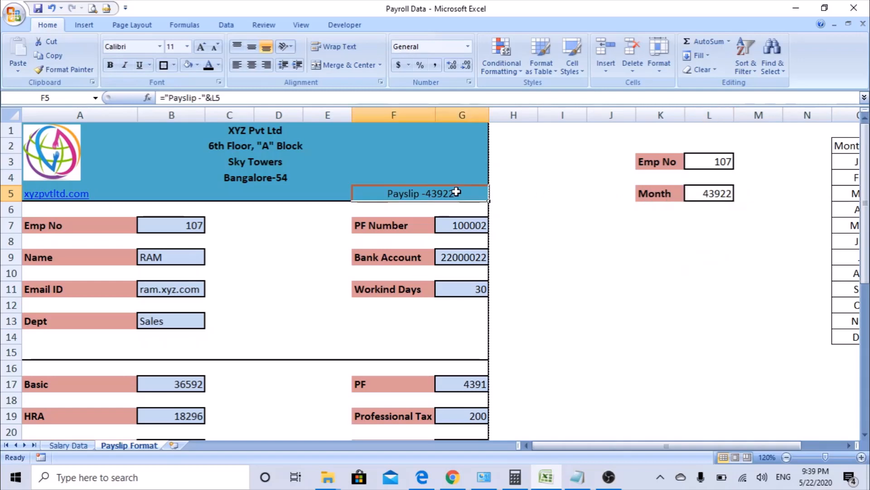
# Format the Month selector L5 as a date with the Mar-01 type.
pyautogui.click(708, 191)
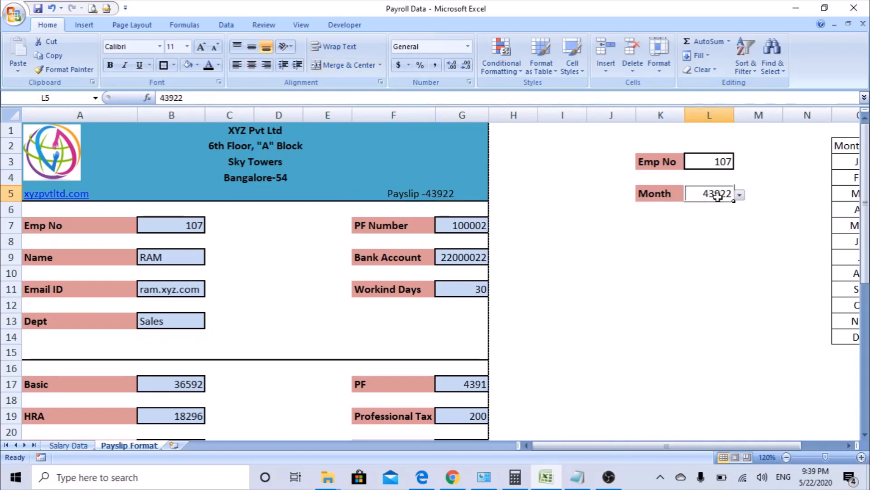
pyautogui.hotkey('ctrl', 'shift', '3')
pyautogui.hotkey('ctrl', 'z')
pyautogui.rightClick(719, 196)
pyautogui.click(605, 348)
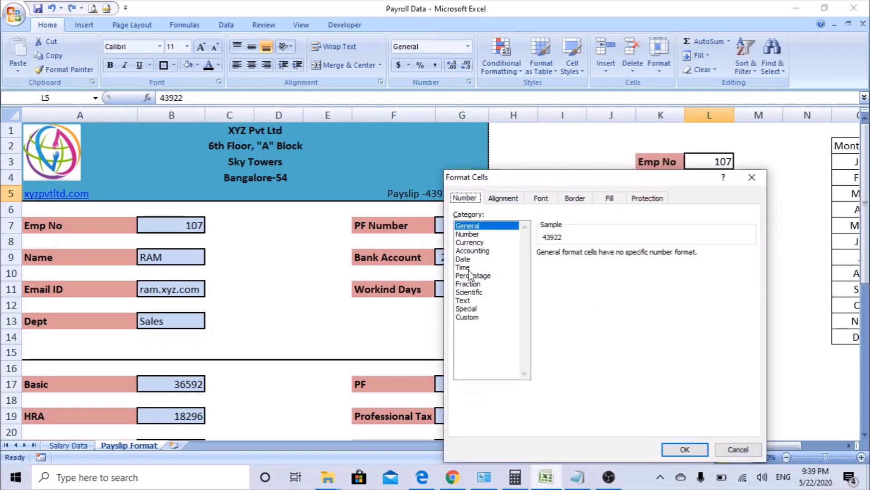
pyautogui.click(468, 268)
pyautogui.click(463, 301)
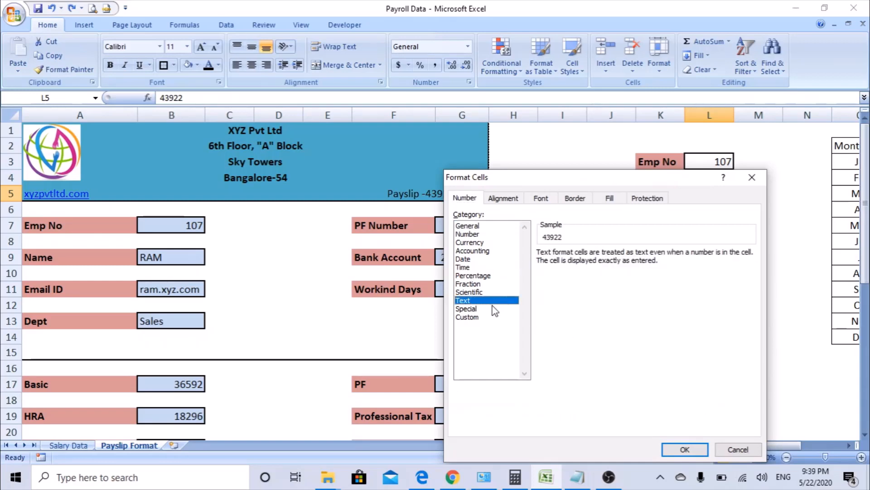
pyautogui.click(467, 259)
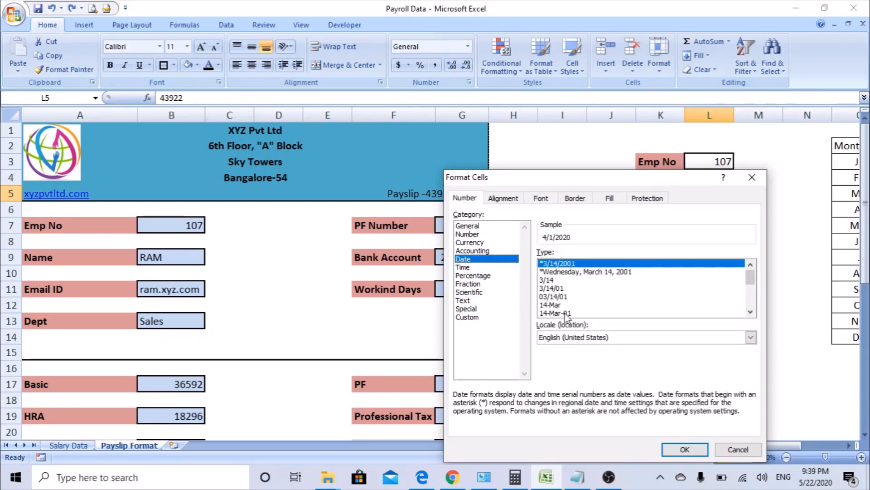
pyautogui.scroll(-3, 750, 313)
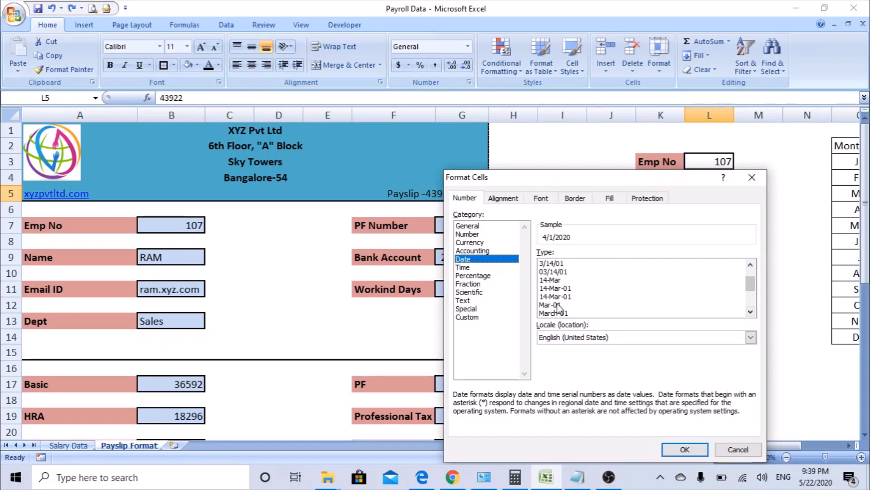
pyautogui.click(730, 305)
pyautogui.click(685, 448)
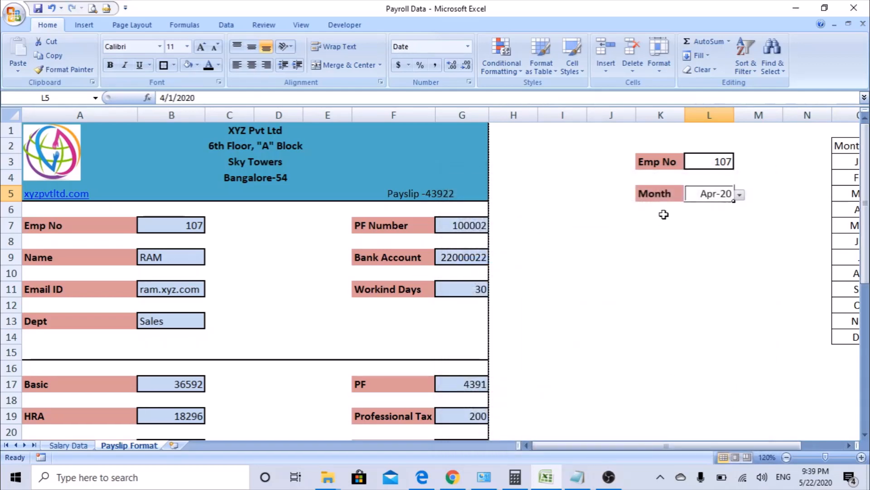
# Replace the L5 reference in the F5 header formula with the start of a TEXT function.
pyautogui.click(418, 196)
pyautogui.doubleClick(419, 195)
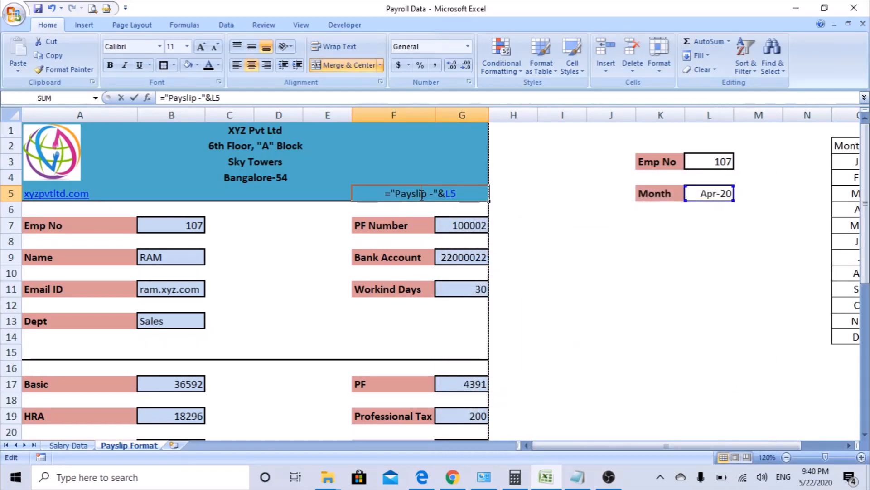
pyautogui.doubleClick(448, 192)
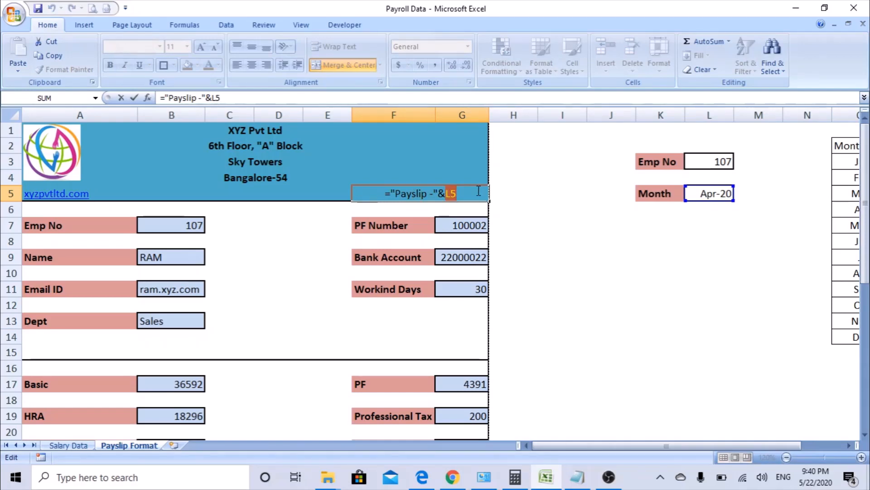
pyautogui.press('BackSpace')
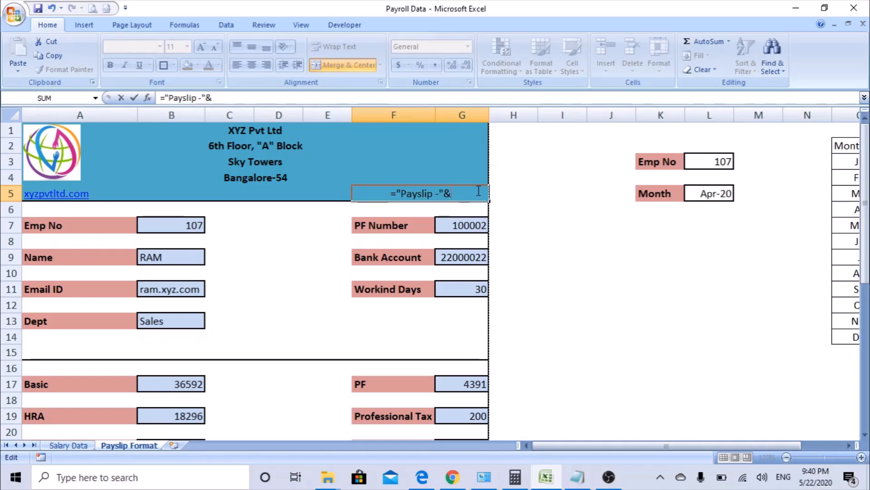
pyautogui.write('te')
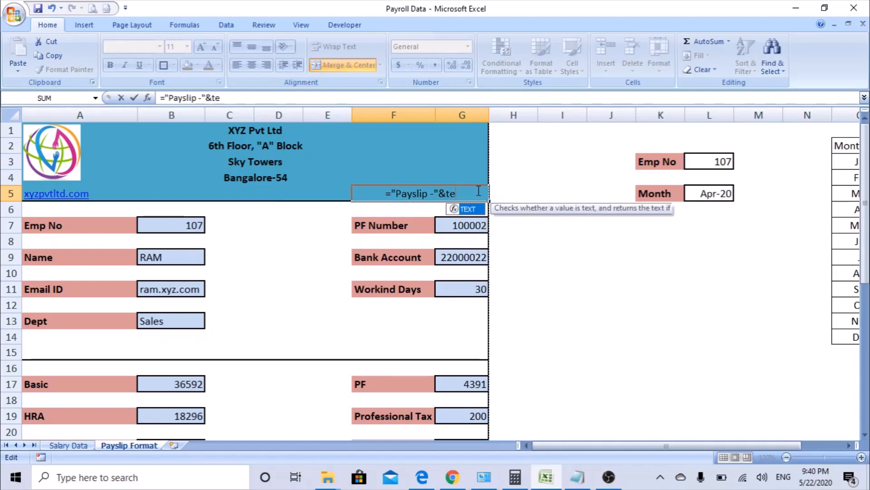
pyautogui.write('xt')
pyautogui.press('Tab')
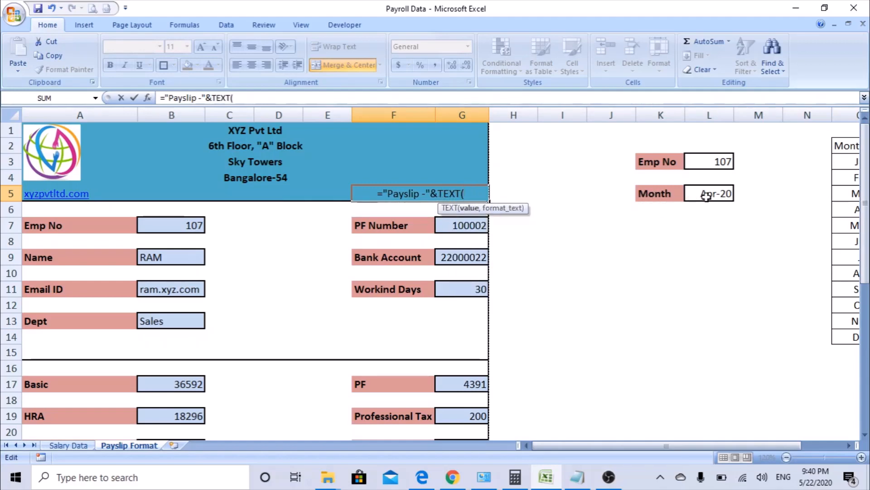
# Fill in the TEXT function's arguments with L5 as the value and MMM-YY as the format text.
pyautogui.click(147, 98)
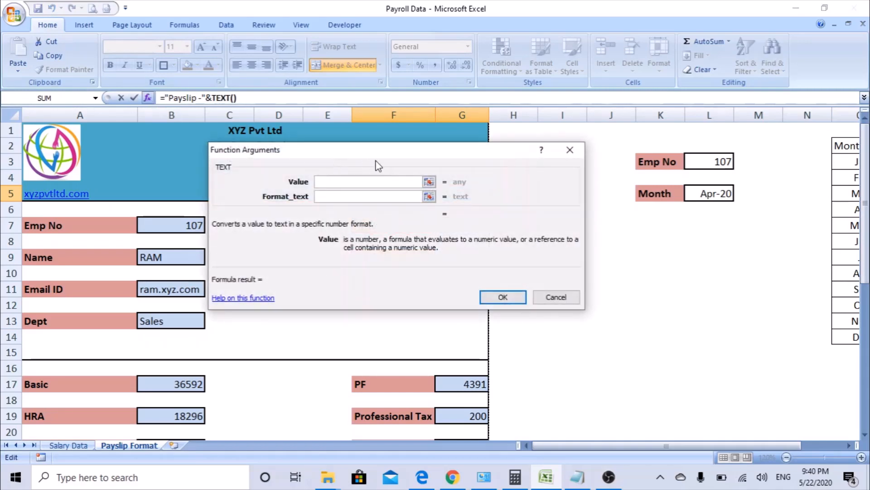
pyautogui.click(711, 195)
pyautogui.click(362, 286)
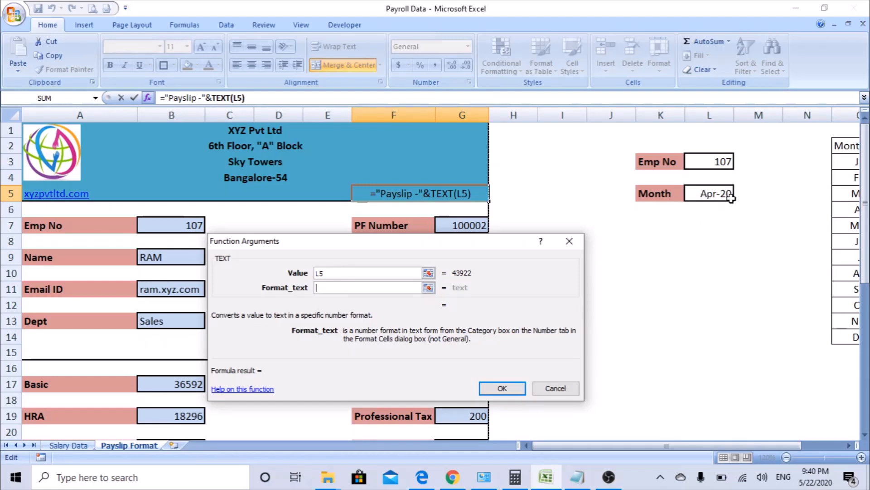
pyautogui.write('MMM')
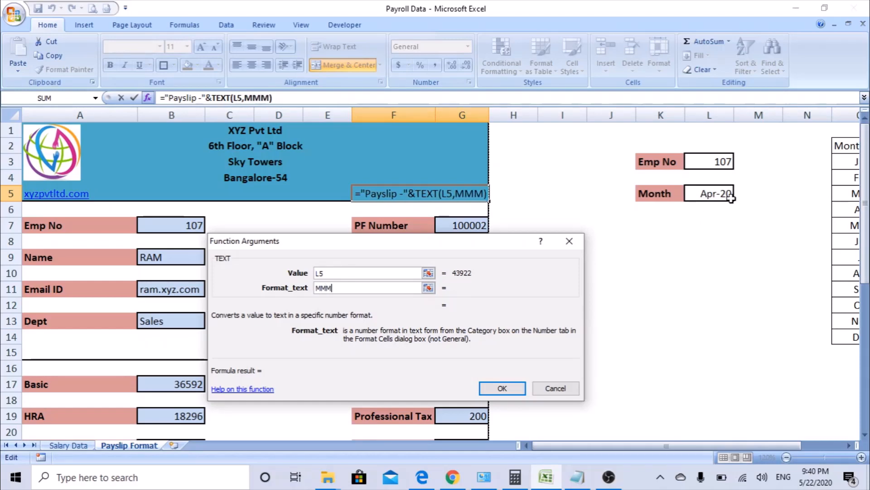
pyautogui.write('-YY')
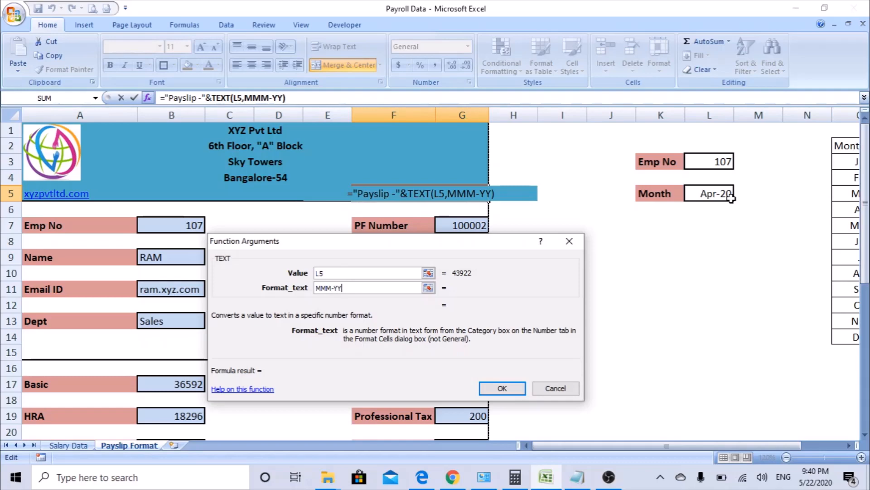
pyautogui.click(502, 389)
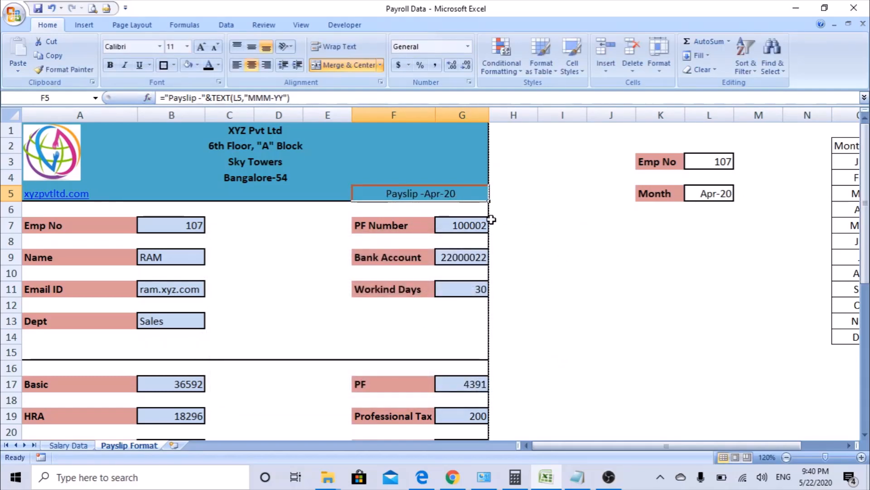
pyautogui.click(210, 97)
pyautogui.click(592, 231)
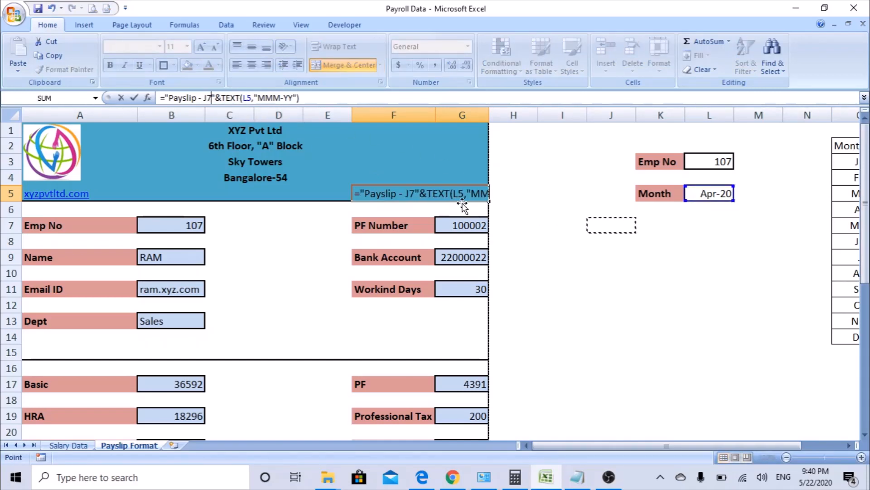
pyautogui.press('Escape')
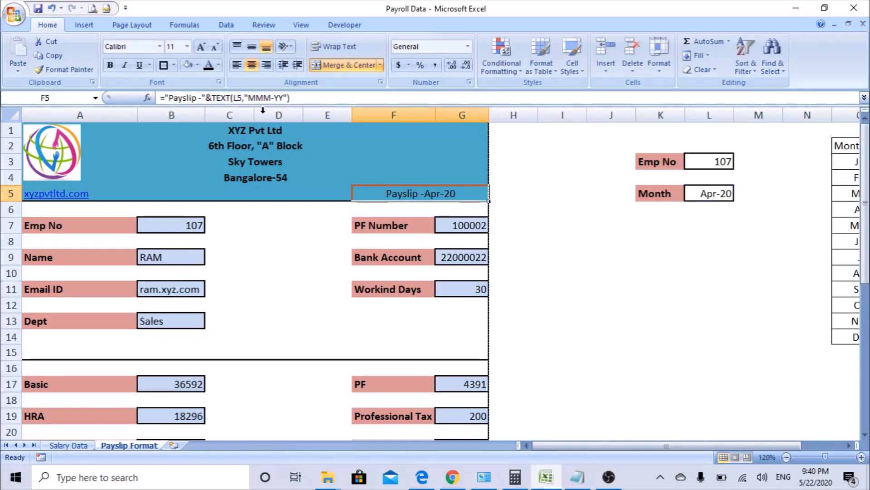
# Add a space after the dash in the F5 header formula and make the header bold.
pyautogui.click(204, 98)
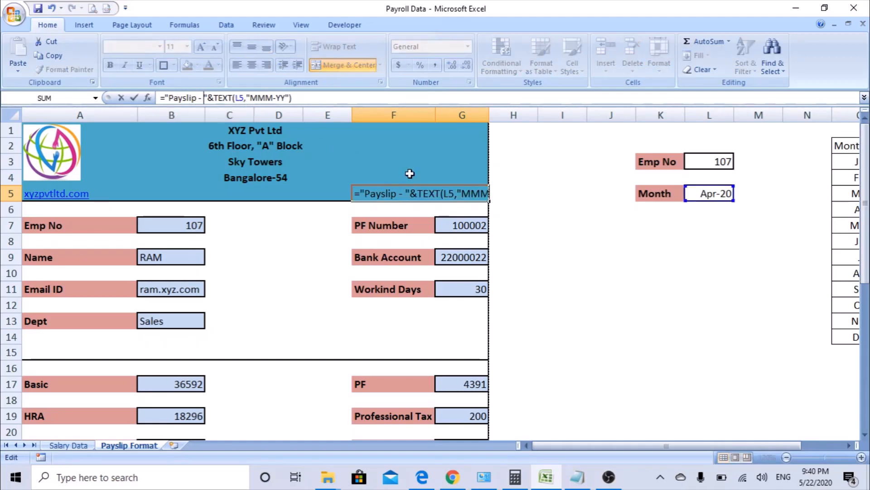
pyautogui.press('Return')
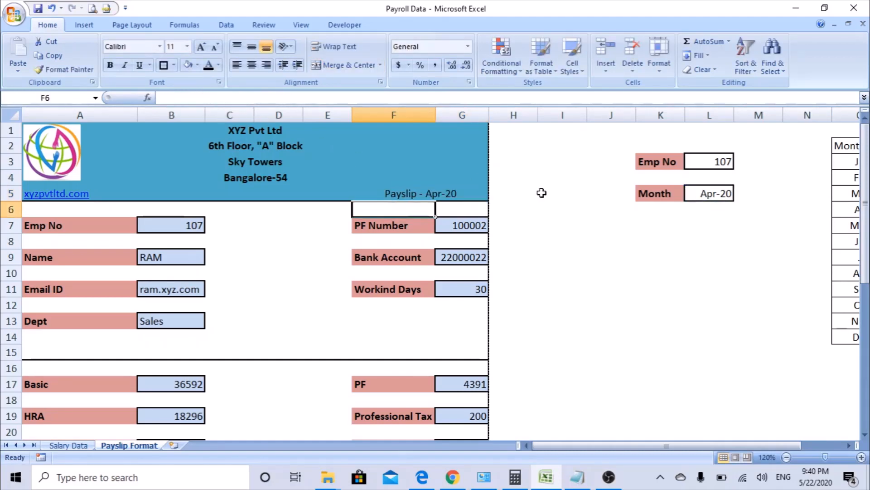
pyautogui.click(539, 192)
pyautogui.click(419, 193)
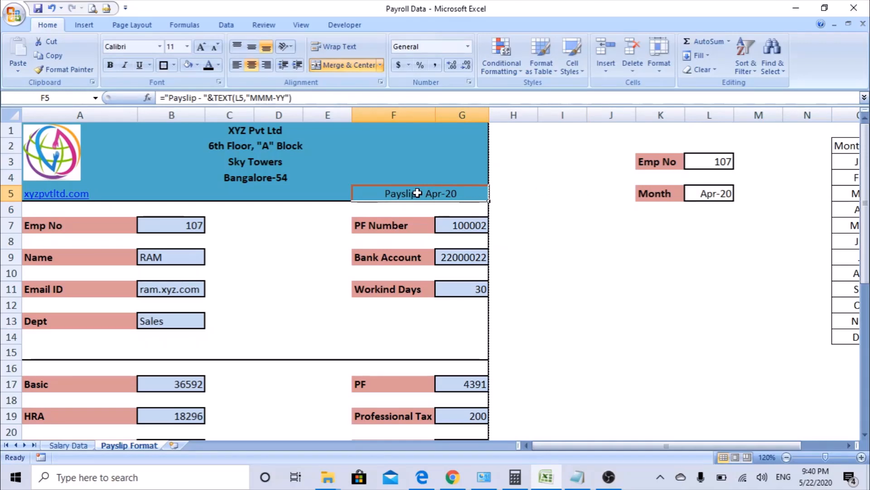
pyautogui.click(110, 66)
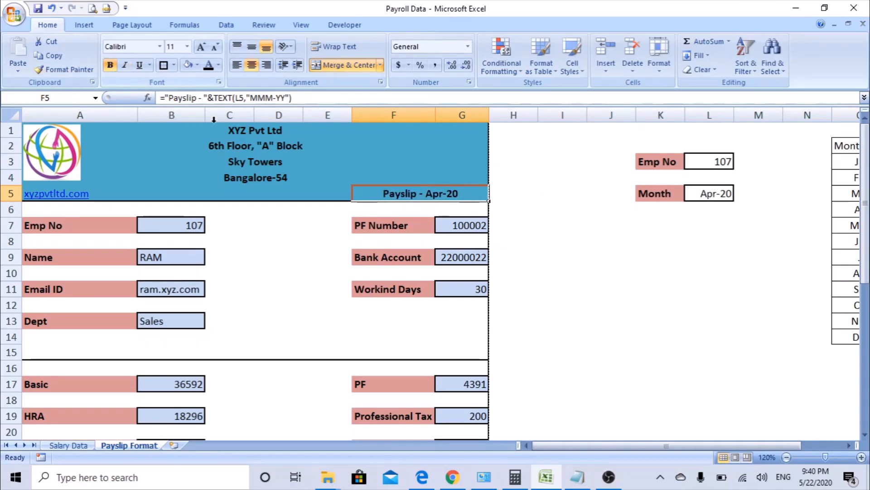
pyautogui.click(512, 237)
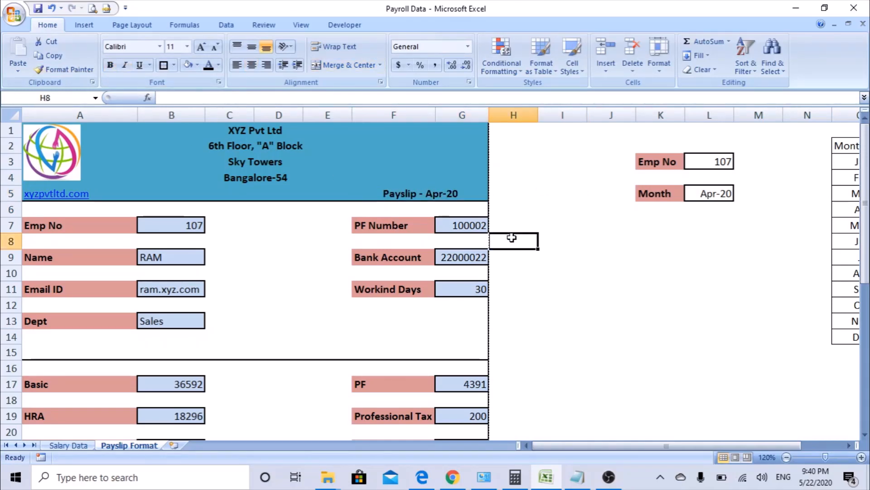
# Review the value and format text arguments of the TEXT function in the F5 payslip header.
pyautogui.click(429, 191)
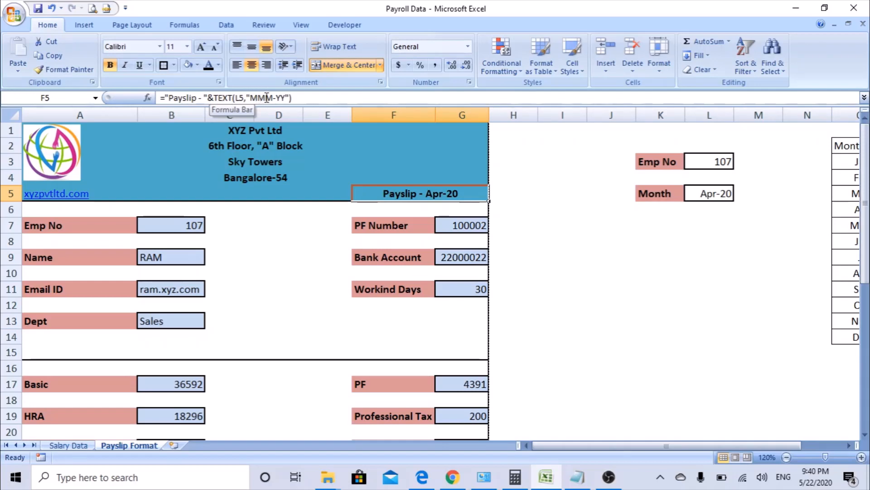
pyautogui.click(147, 98)
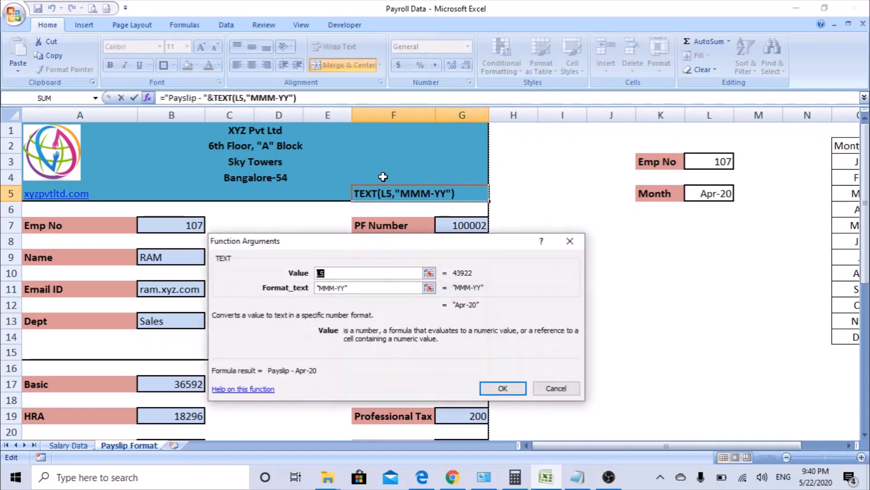
pyautogui.click(374, 285)
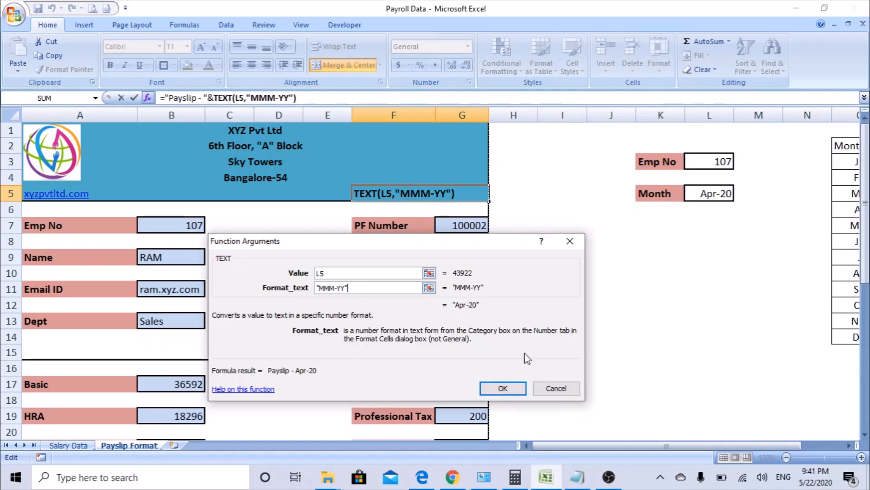
pyautogui.click(501, 388)
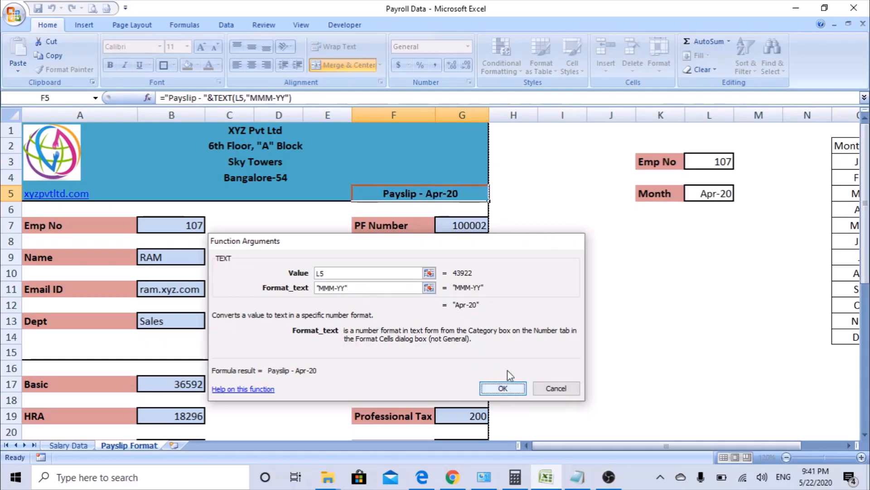
pyautogui.click(575, 269)
# Choose Emp No 110 and month Jul-20 in the payslip selectors and check the updated payslip.
pyautogui.click(714, 162)
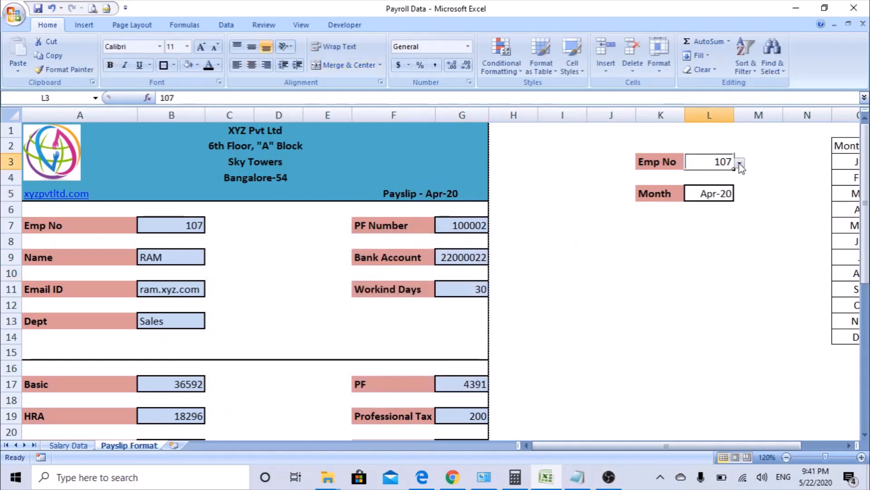
pyautogui.click(740, 162)
pyautogui.click(671, 206)
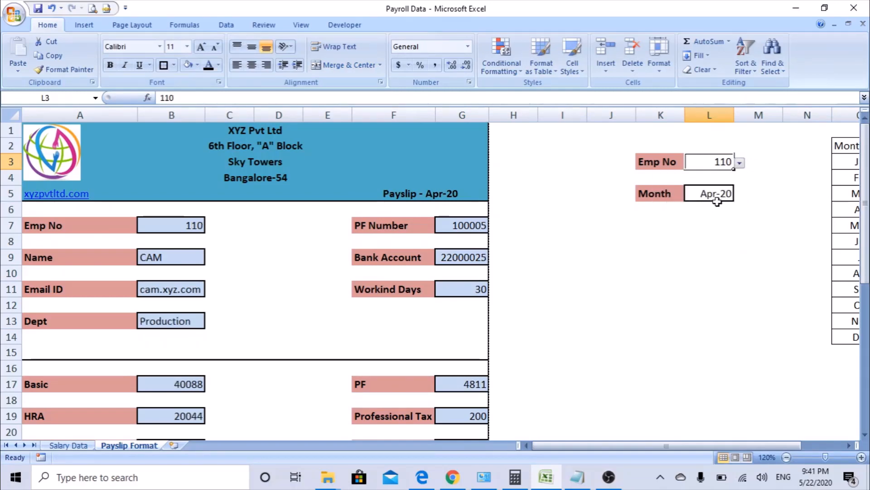
pyautogui.click(721, 195)
pyautogui.click(740, 194)
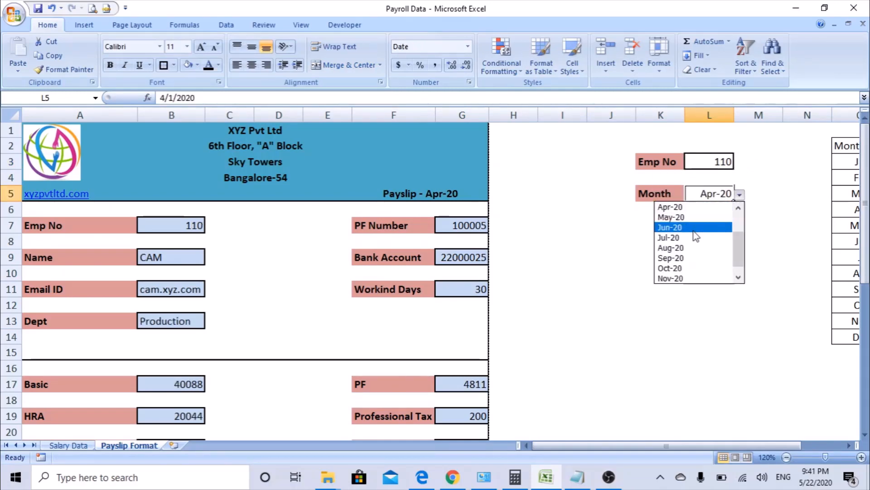
pyautogui.click(716, 233)
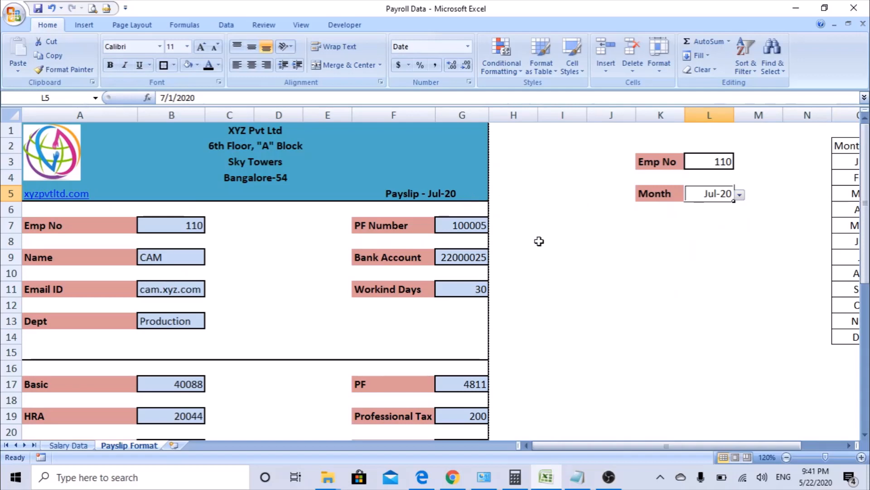
pyautogui.scroll(-6, 539, 241)
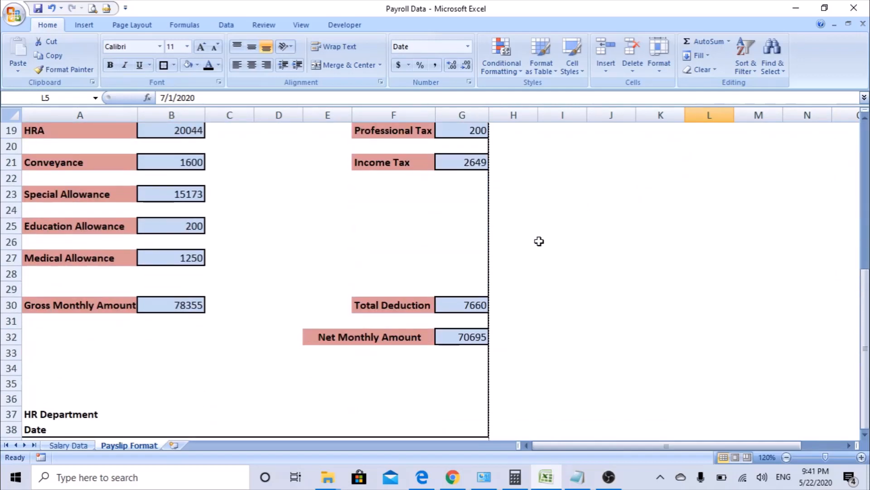
pyautogui.scroll(6, 539, 240)
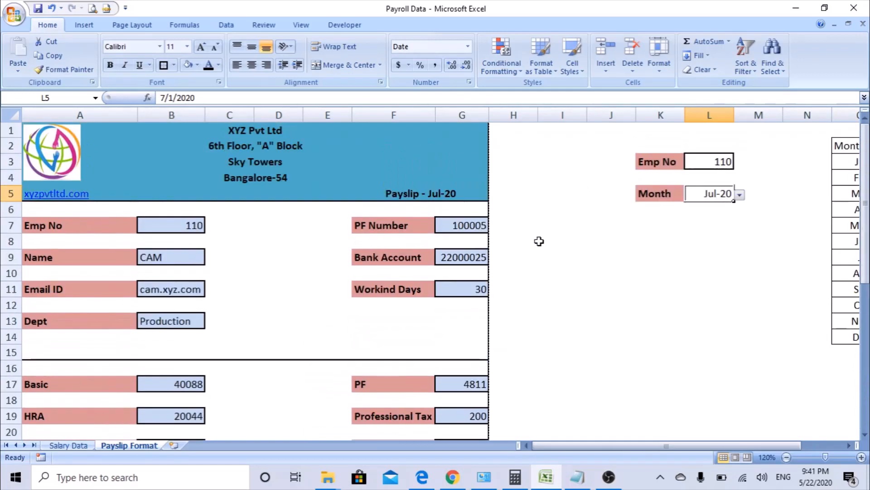
# Inspect the SUM formulas behind the Gross Monthly Amount and Total Deduction, leaving both unchanged.
pyautogui.click(754, 164)
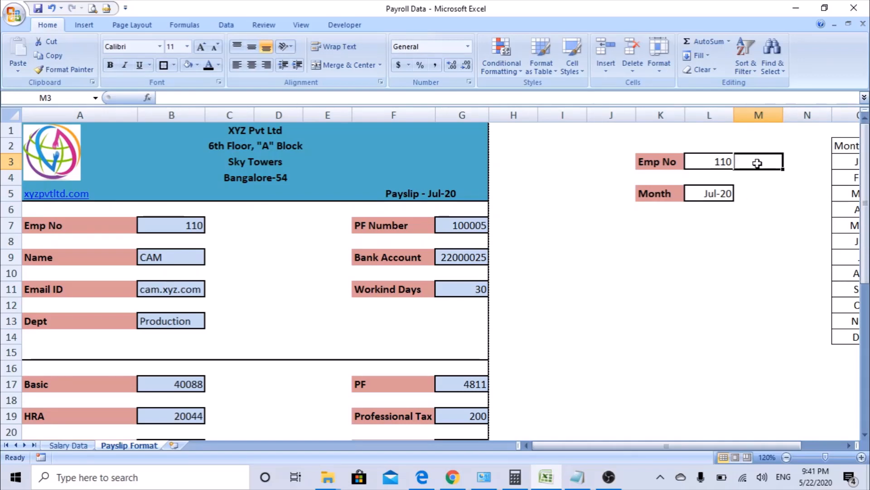
pyautogui.scroll(-6, 342, 283)
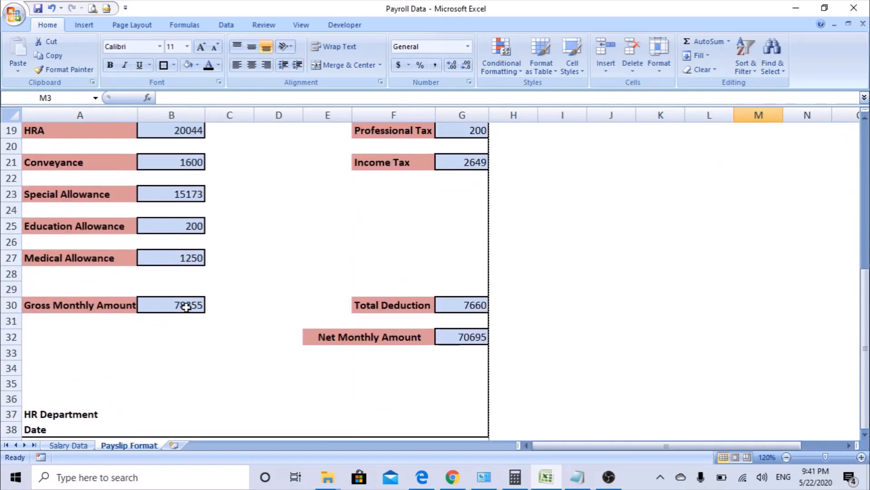
pyautogui.doubleClick(185, 305)
pyautogui.scroll(2, 185, 216)
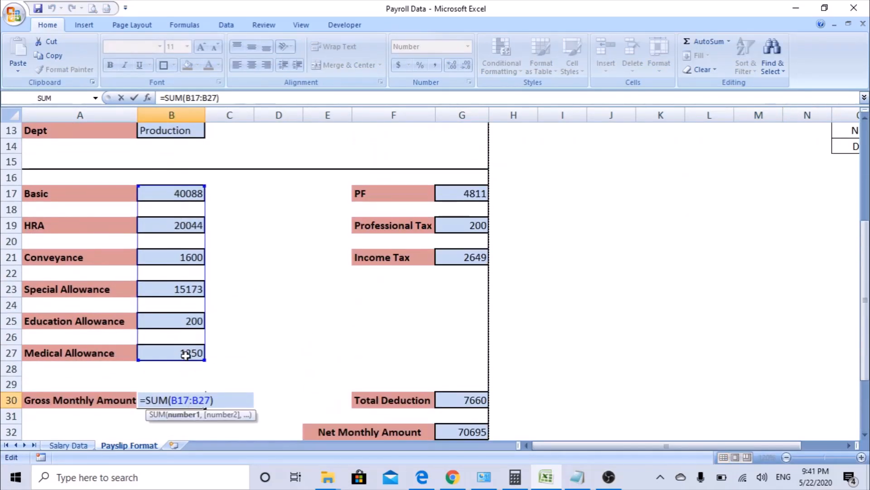
pyautogui.press('Escape')
pyautogui.doubleClick(467, 399)
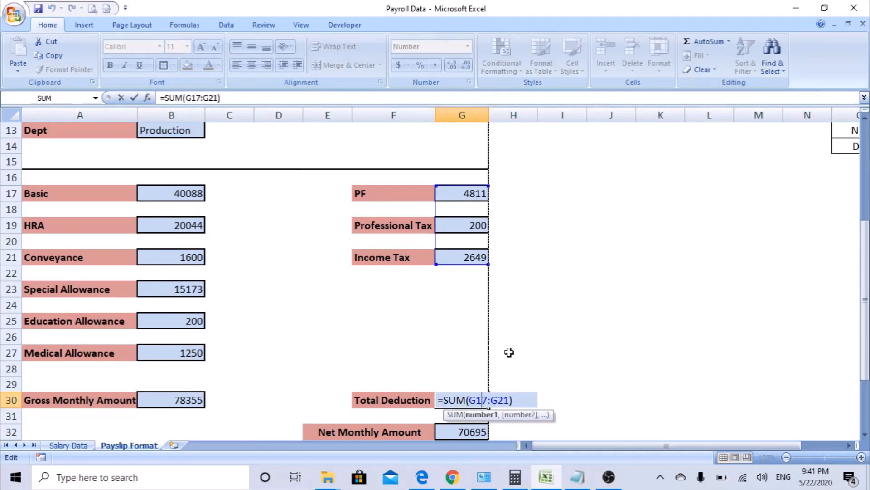
pyautogui.press('Escape')
pyautogui.scroll(3, 588, 290)
pyautogui.scroll(1, 665, 258)
# Start a VLOOKUP formula in M3 with L3 as the lookup value and show its function arguments.
pyautogui.click(762, 160)
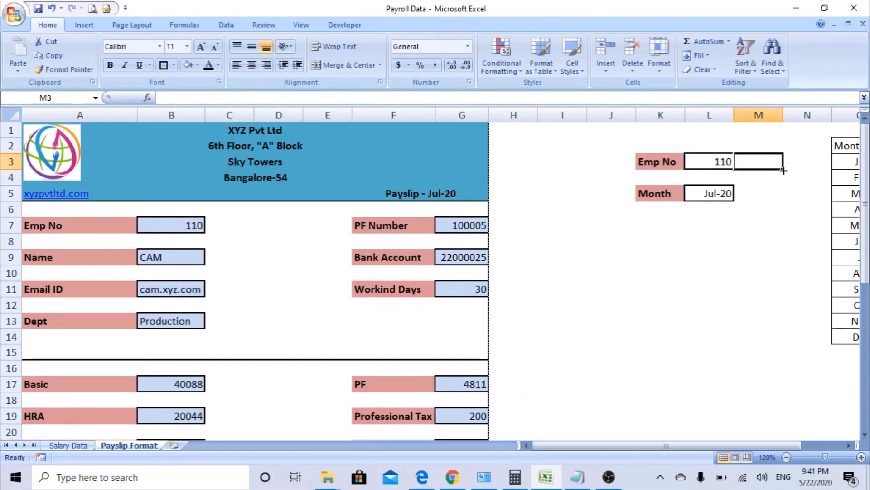
pyautogui.write('=V;PM')
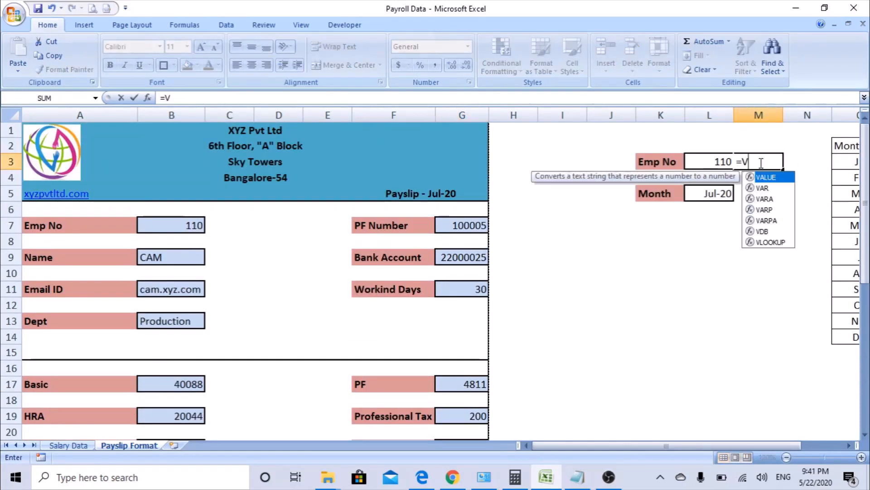
pyautogui.press('BackSpace')
pyautogui.press('BackSpace')
pyautogui.press('BackSpace')
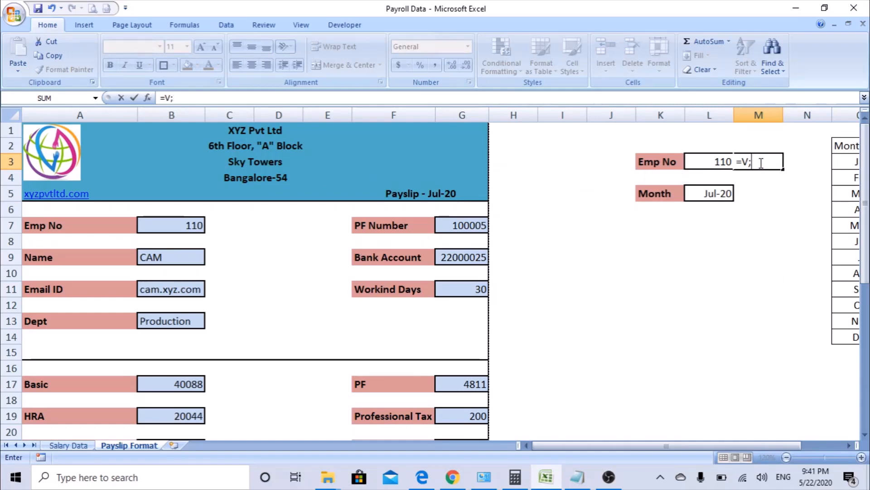
pyautogui.write('lookup')
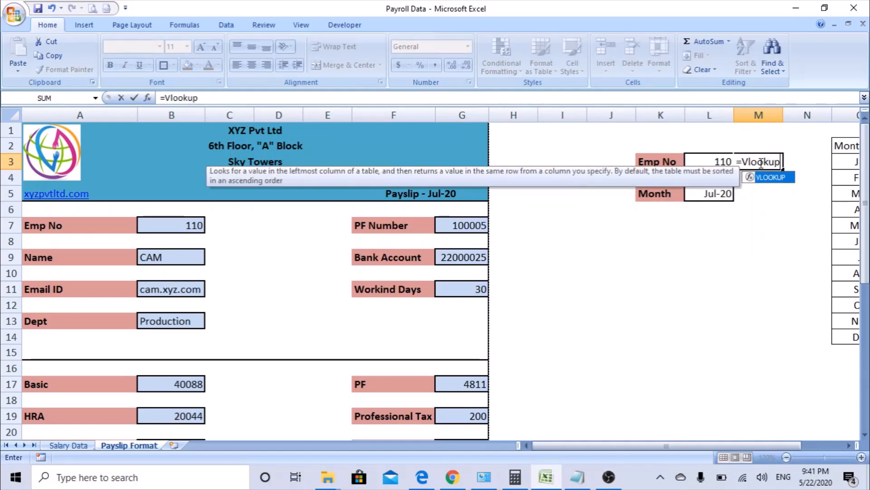
pyautogui.press('Tab')
pyautogui.click(701, 165)
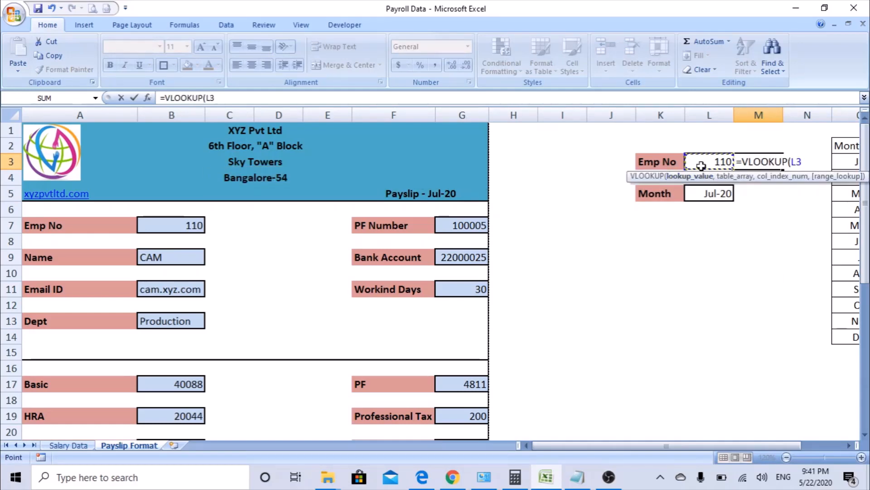
pyautogui.click(148, 98)
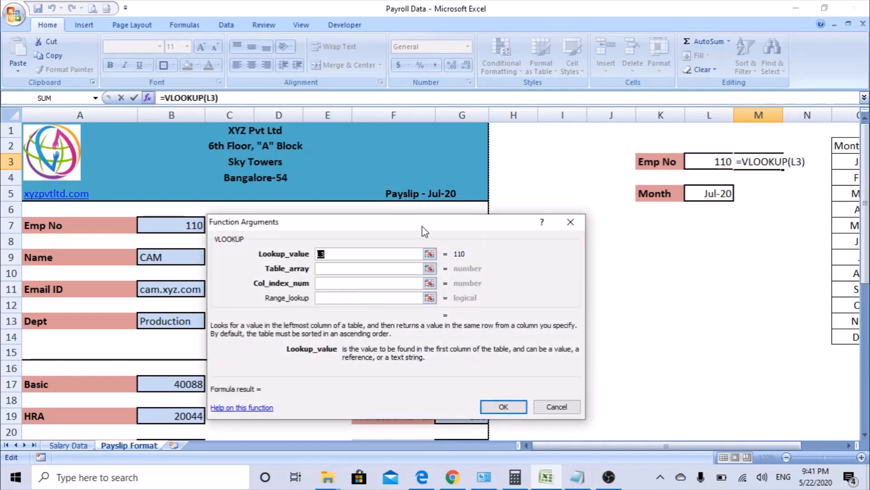
pyautogui.press('Tab')
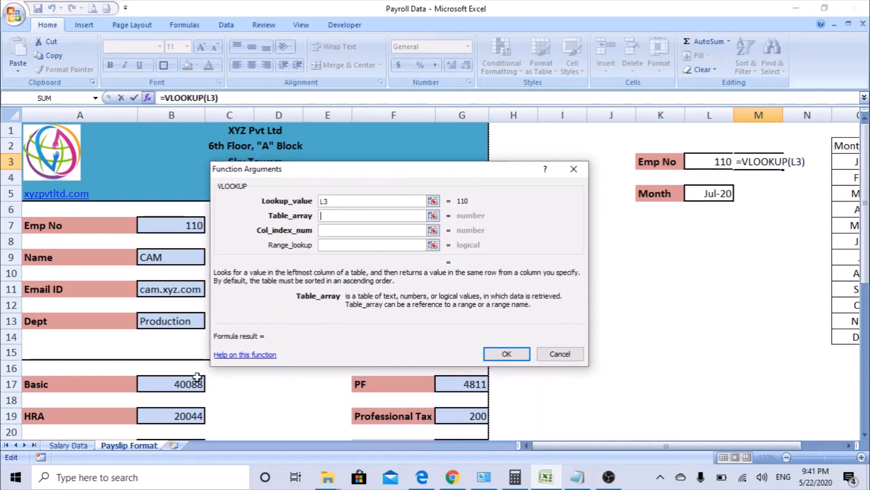
# Set the VLOOKUP table array to columns A through R of the Salary Data sheet as an absolute reference.
pyautogui.click(68, 446)
pyautogui.click(550, 446)
pyautogui.click(546, 446)
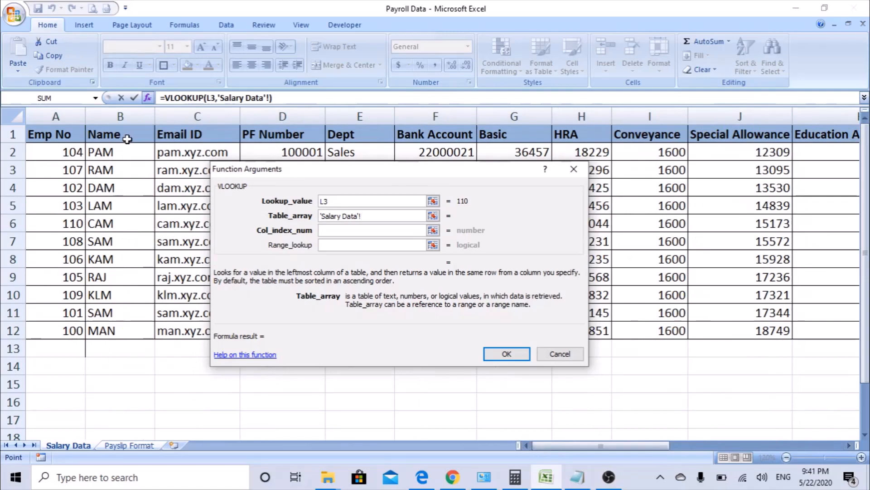
pyautogui.moveTo(56, 116); pyautogui.dragTo(686, 123)
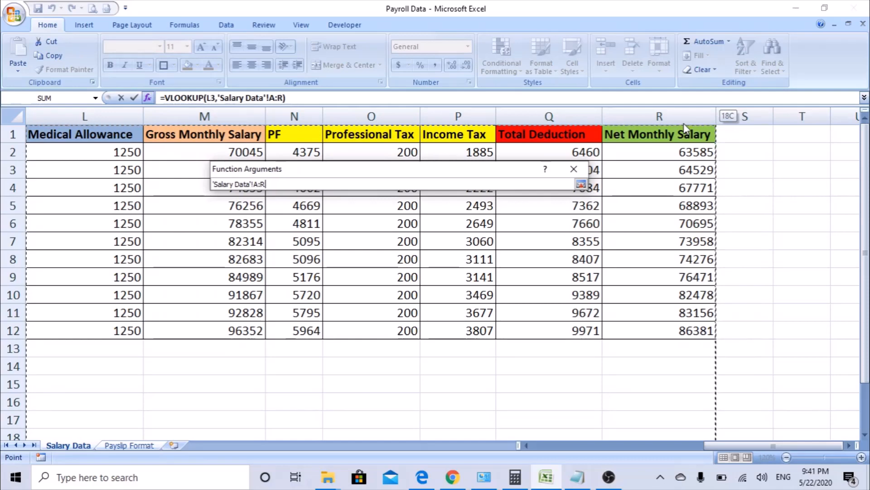
pyautogui.moveTo(685, 125); pyautogui.dragTo(685, 125)
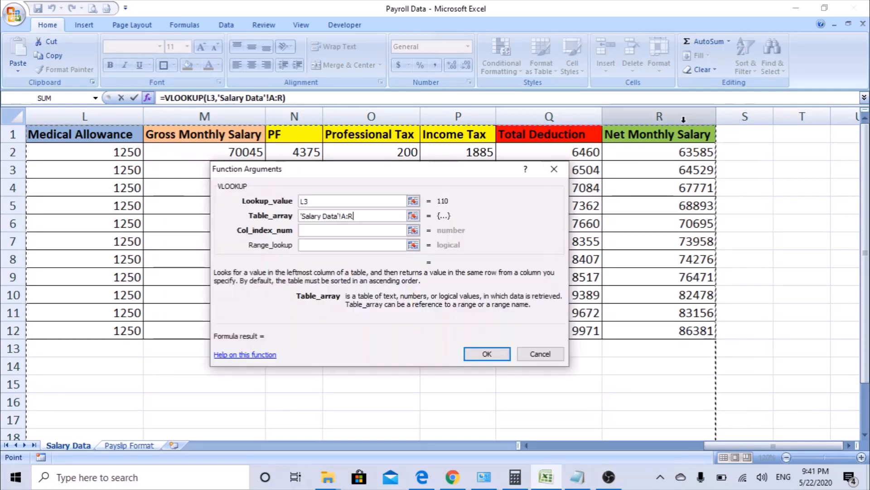
pyautogui.press('F4')
# Complete the M3 VLOOKUP with column index 18 and range lookup 0.
pyautogui.click(348, 229)
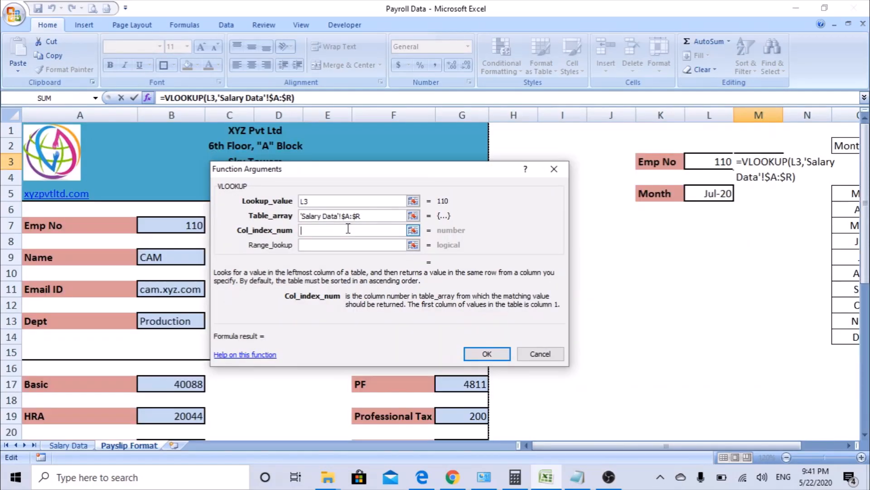
pyautogui.write('18')
pyautogui.press('Tab')
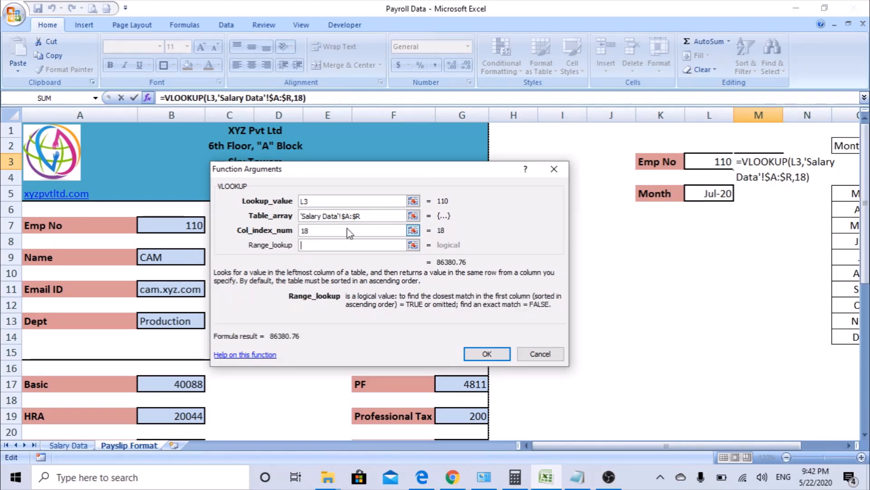
pyautogui.write('0')
pyautogui.press('Return')
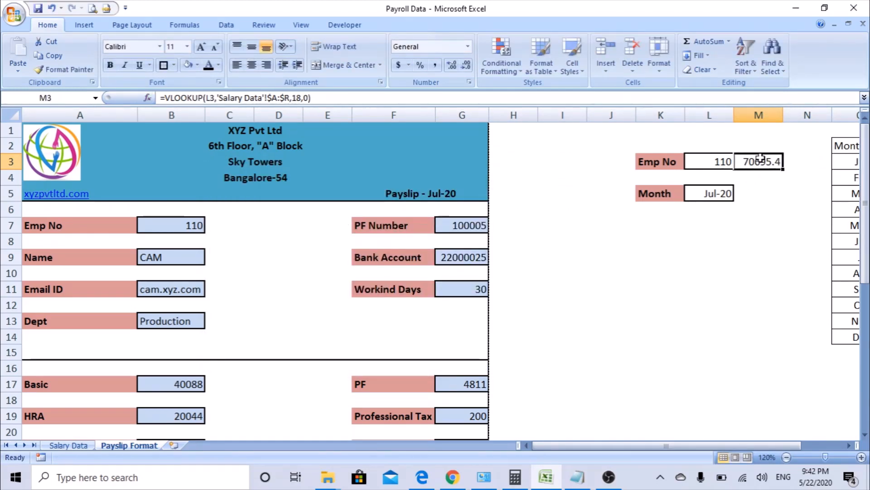
# Compare M3 with the payslip's Net Monthly Amount and reduce M3 to zero decimal places.
pyautogui.scroll(-2, 752, 181)
pyautogui.scroll(2, 753, 182)
pyautogui.scroll(-5, 753, 182)
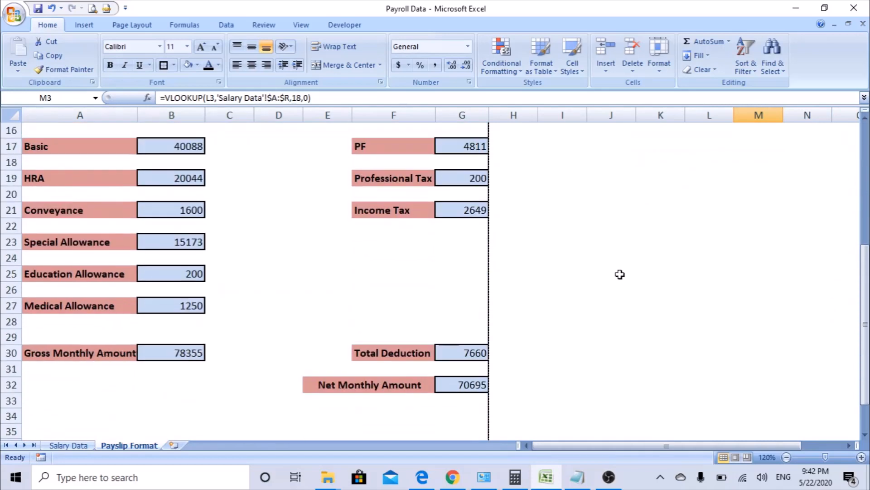
pyautogui.scroll(5, 693, 314)
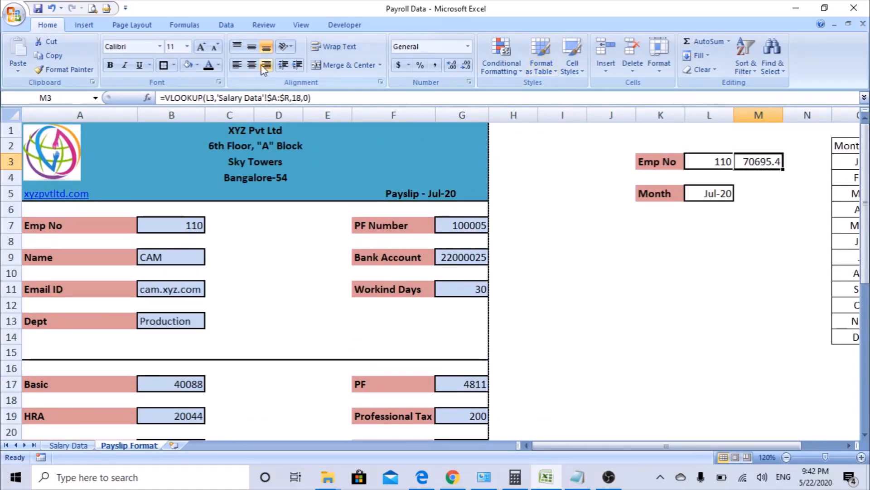
pyautogui.click(467, 66)
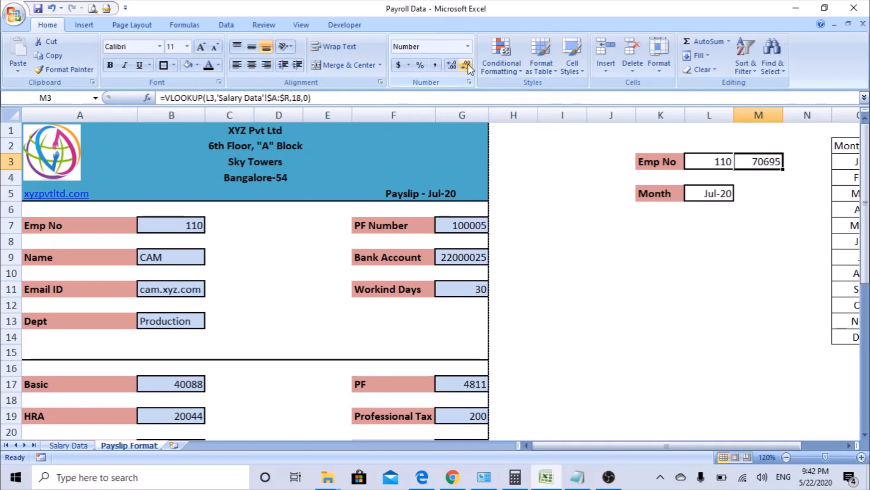
# Enter a check formula in N3 that subtracts the Net Monthly Amount in G32 from M3.
pyautogui.click(806, 161)
pyautogui.write('=')
pyautogui.press('Left')
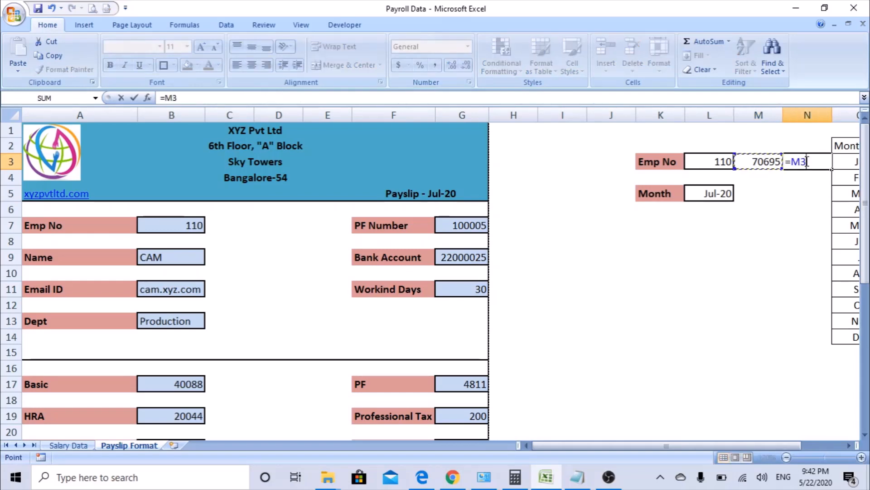
pyautogui.write('-')
pyautogui.scroll(-7, 536, 288)
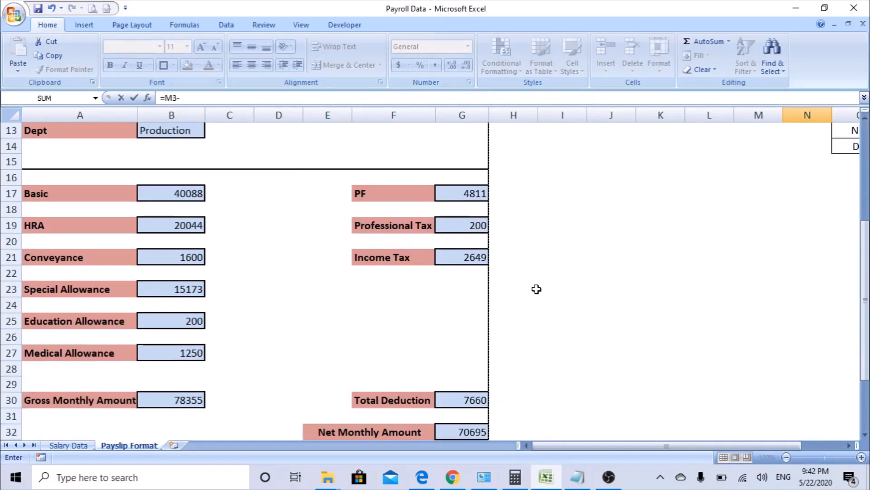
pyautogui.click(465, 288)
pyautogui.scroll(6, 466, 287)
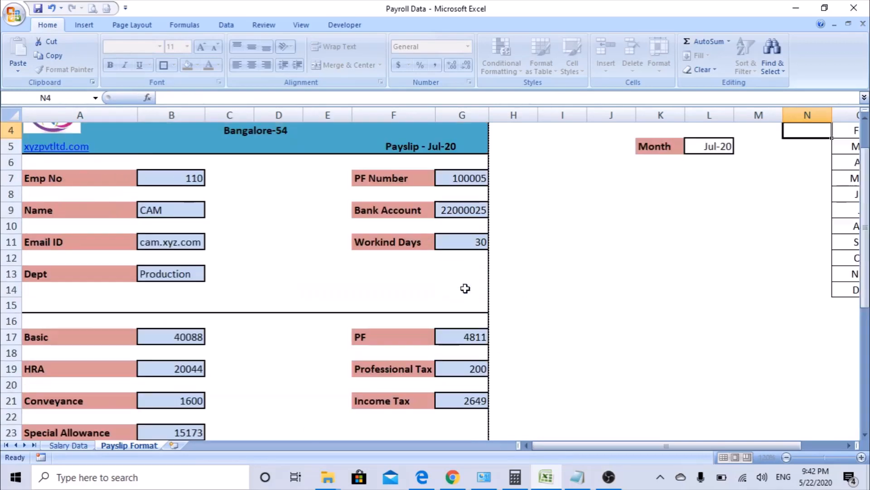
pyautogui.press('Return')
# Fill the check cell N3 with yellow.
pyautogui.click(823, 163)
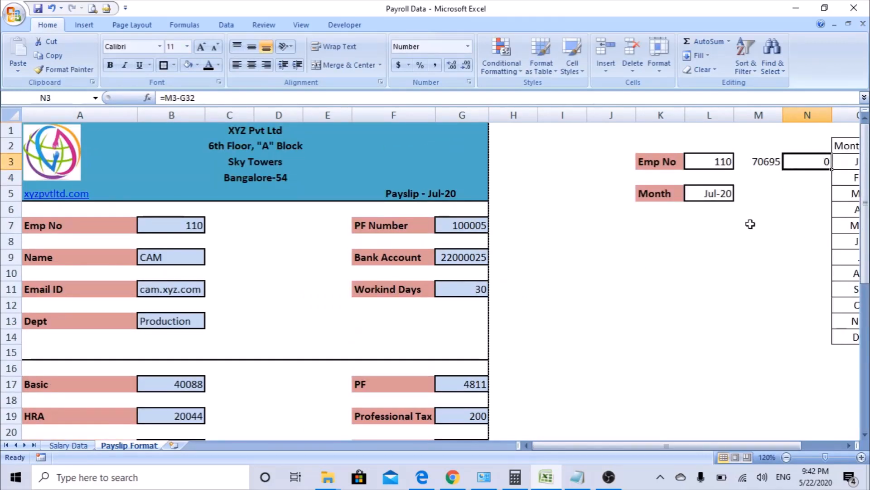
pyautogui.click(197, 66)
pyautogui.click(129, 161)
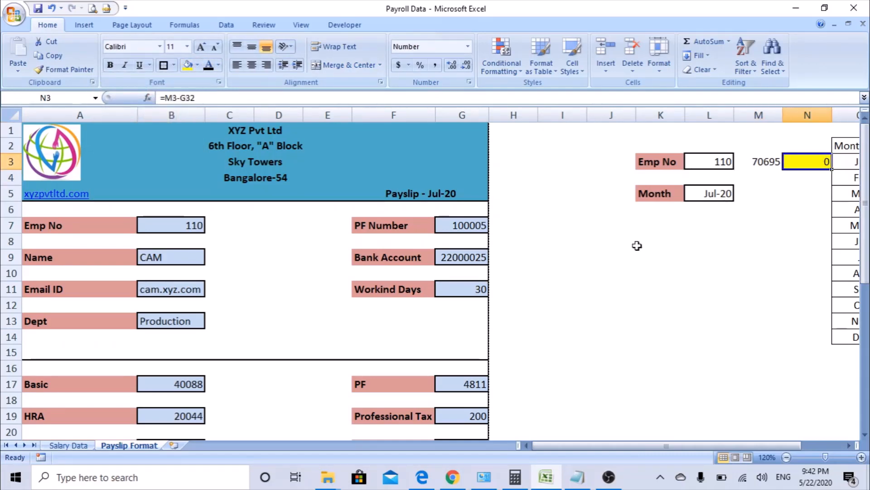
# Review the payslip down to its Net Monthly Amount and set the Emp No selector in L3 to 109.
pyautogui.scroll(-4, 188, 351)
pyautogui.scroll(-3, 193, 372)
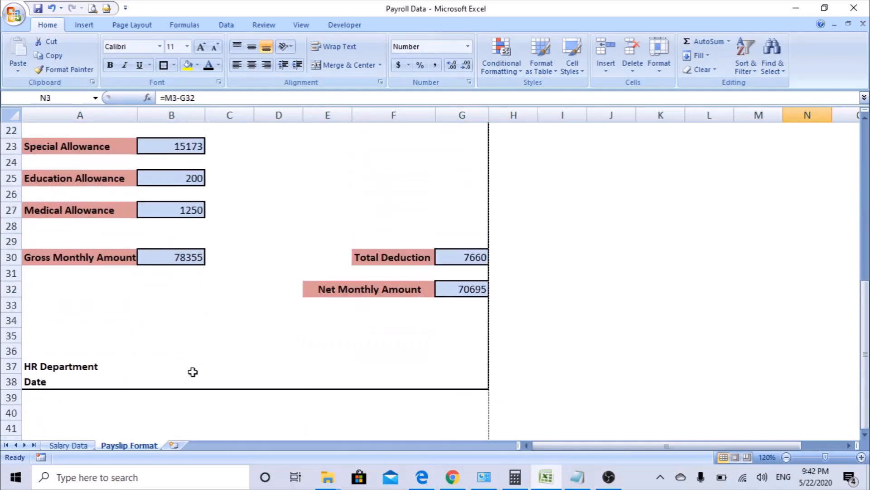
pyautogui.scroll(7, 193, 371)
pyautogui.click(721, 162)
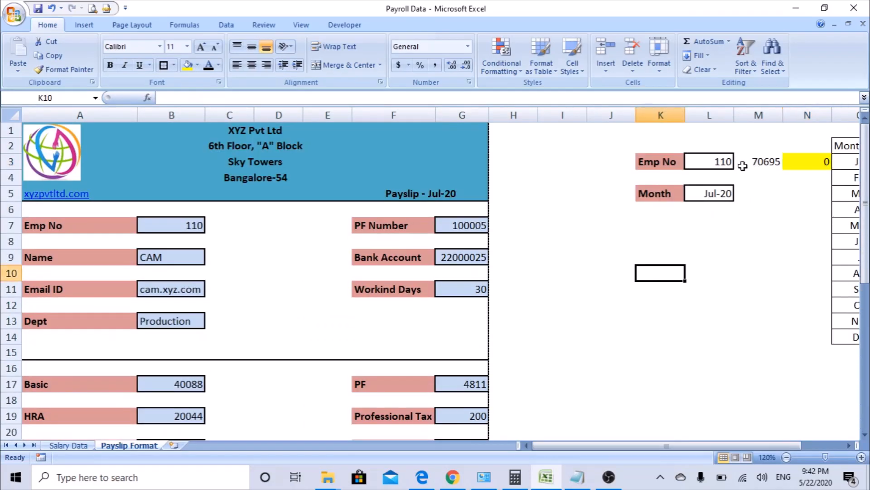
pyautogui.click(740, 162)
pyautogui.click(691, 216)
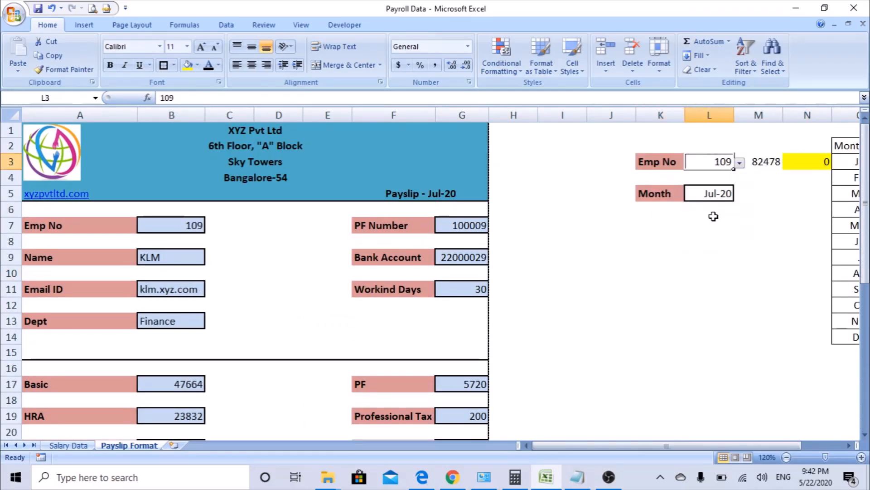
# Inspect the check formula in N3 and trace its references to M3 and the payslip's Net Monthly Amount.
pyautogui.scroll(-7, 725, 222)
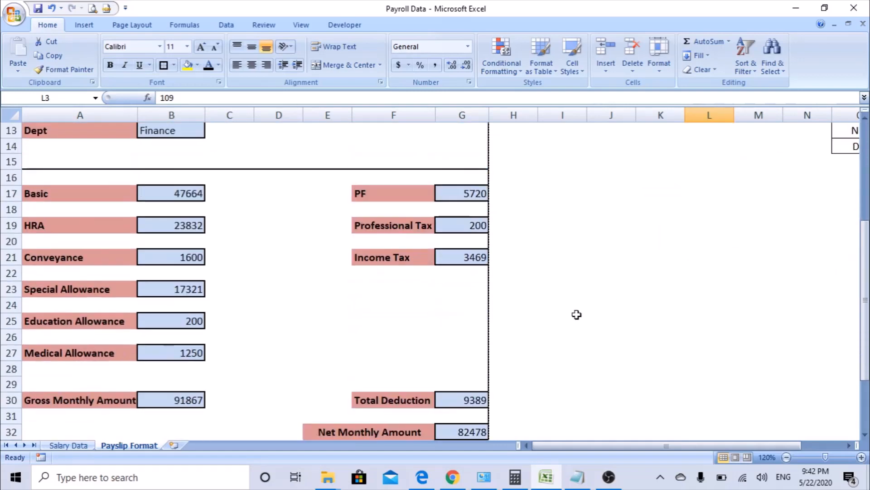
pyautogui.scroll(7, 650, 290)
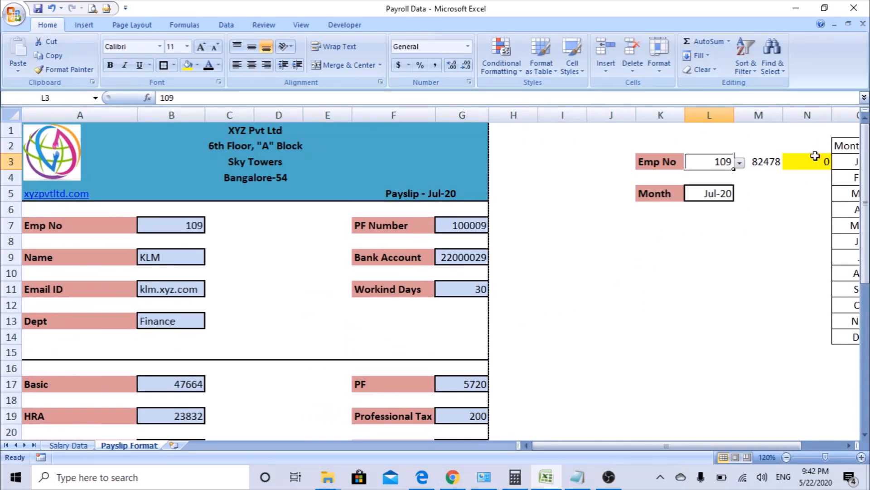
pyautogui.click(816, 161)
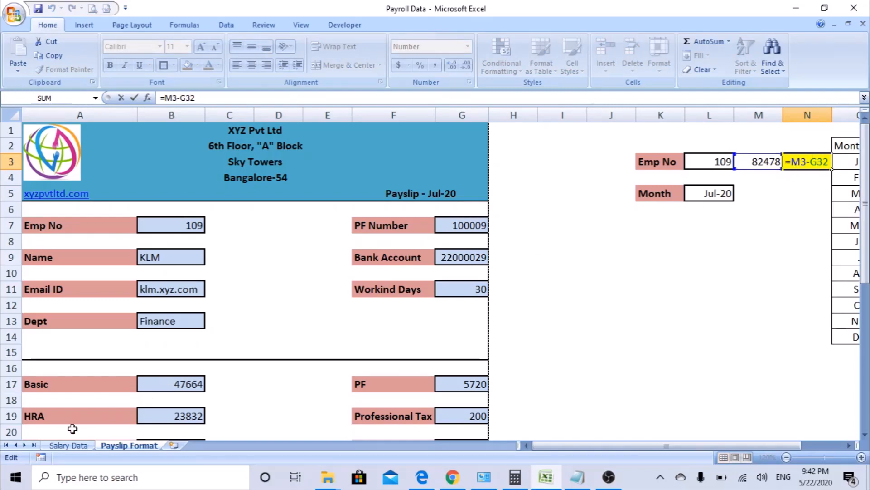
pyautogui.scroll(-3, 698, 264)
pyautogui.scroll(-4, 699, 265)
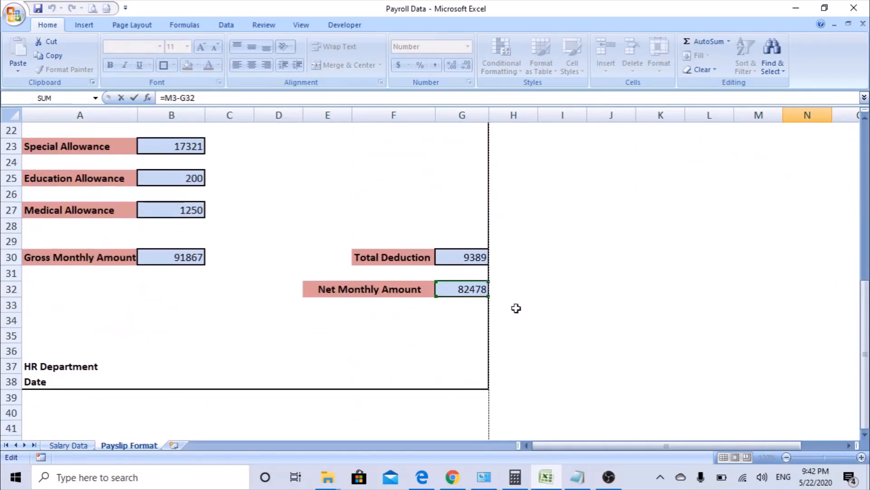
pyautogui.press('Return')
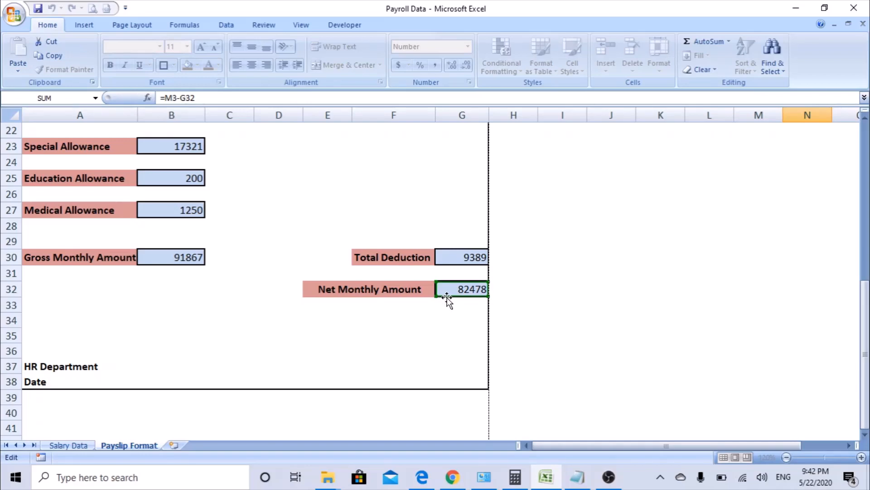
# Inspect the SUM formula behind Total Deduction in G30 and leave it unedited.
pyautogui.scroll(-4, 458, 320)
pyautogui.click(474, 368)
pyautogui.doubleClick(474, 368)
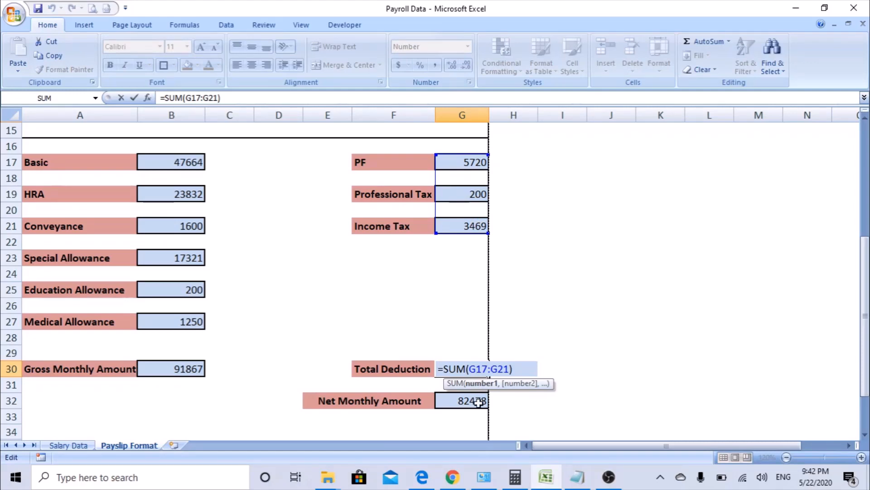
pyautogui.press('Escape')
pyautogui.scroll(5, 791, 239)
# Review the check cell N3 and employee selector L3 alongside the Net Monthly Salary column on the Salary Data sheet.
pyautogui.click(812, 161)
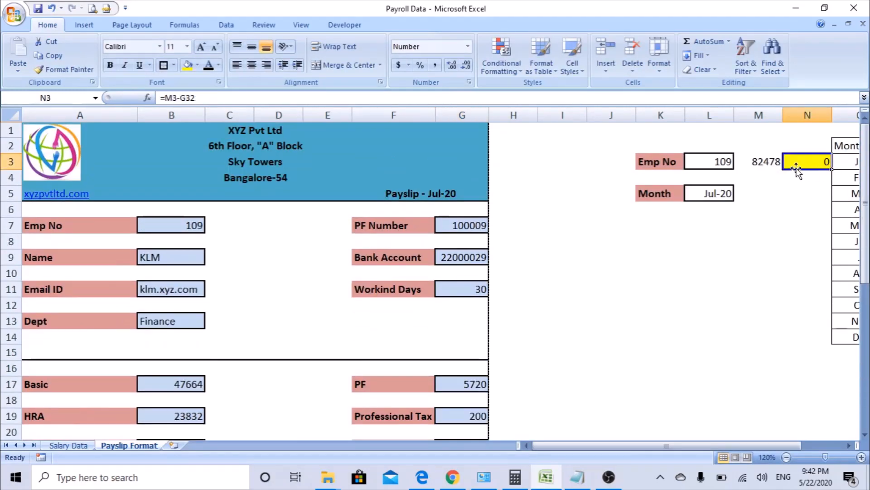
pyautogui.click(713, 162)
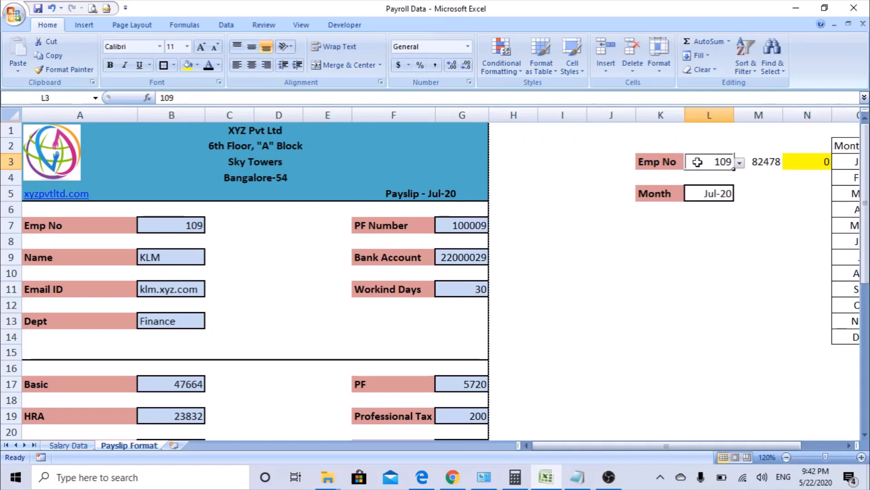
pyautogui.click(68, 445)
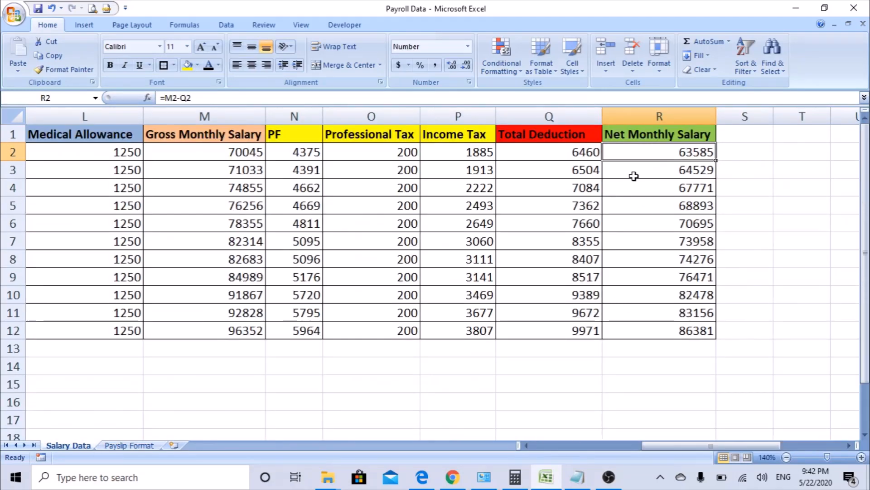
pyautogui.click(128, 445)
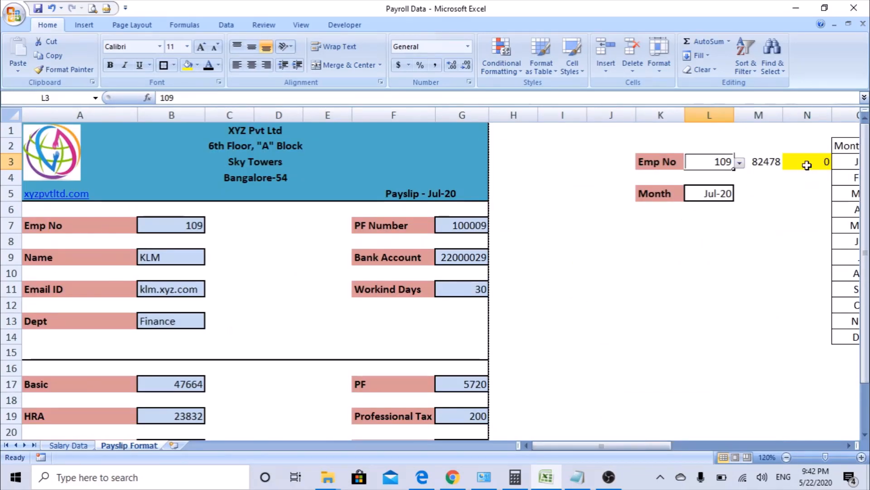
pyautogui.click(813, 159)
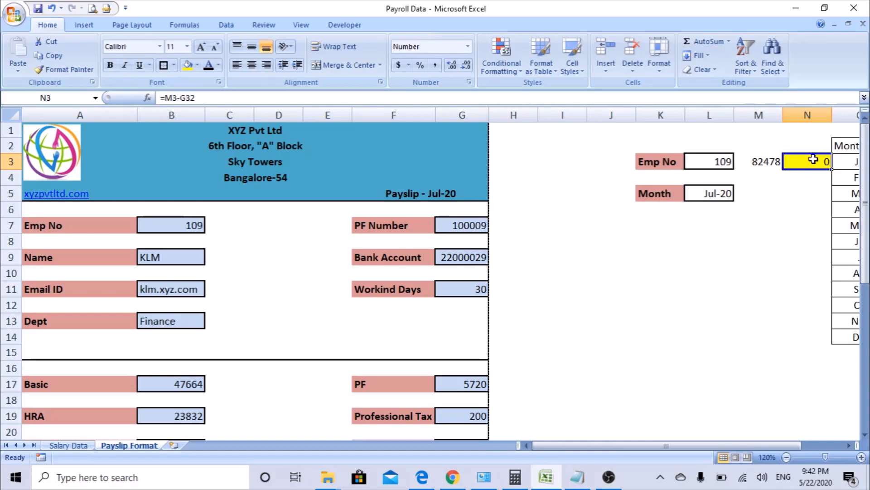
# Examine the payslip in Print Preview from the header to Net Monthly Amount at close zoom, and close the preview.
pyautogui.click(242, 145)
pyautogui.click(13, 15)
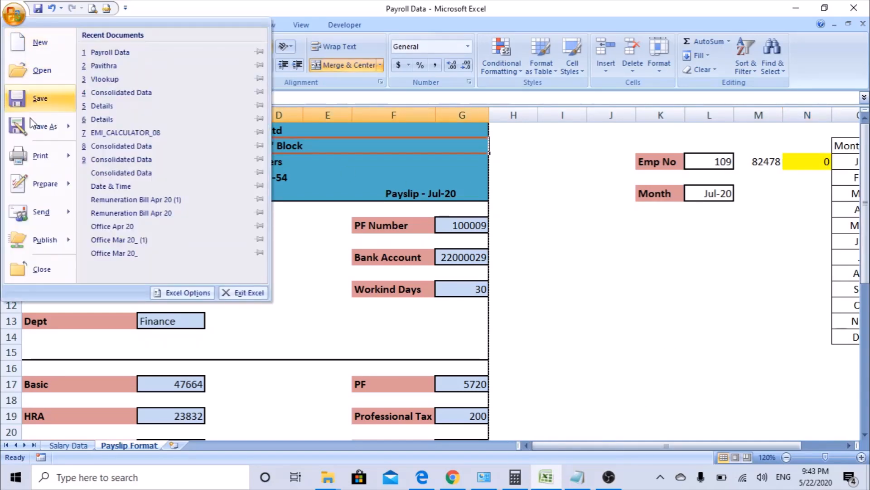
pyautogui.moveTo(41, 155)
pyautogui.click(121, 139)
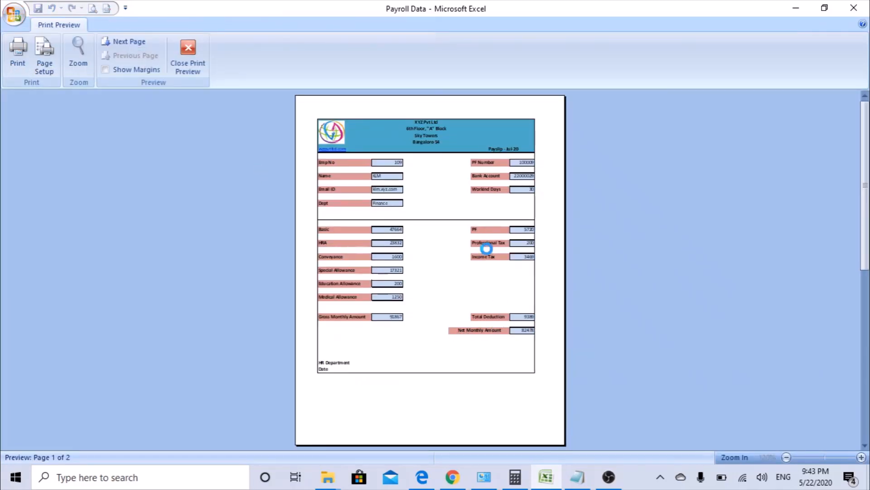
pyautogui.click(486, 248)
pyautogui.scroll(3, 488, 253)
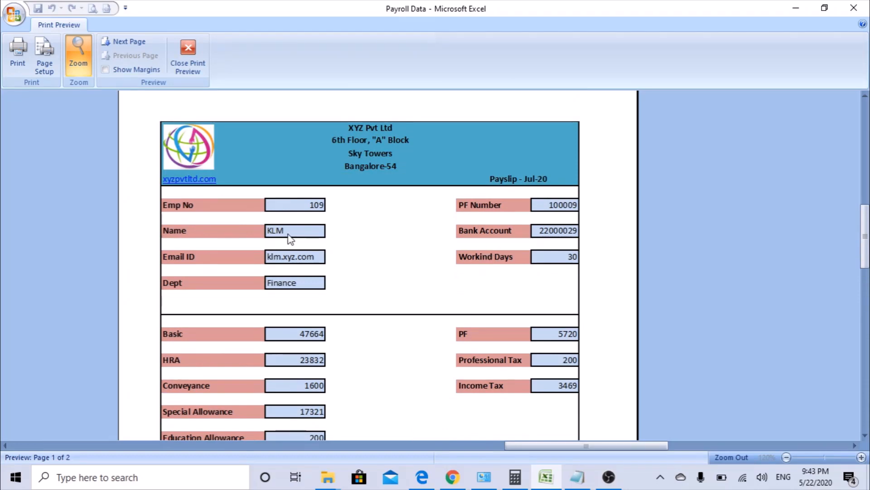
pyautogui.scroll(-3, 308, 369)
pyautogui.scroll(-3, 308, 368)
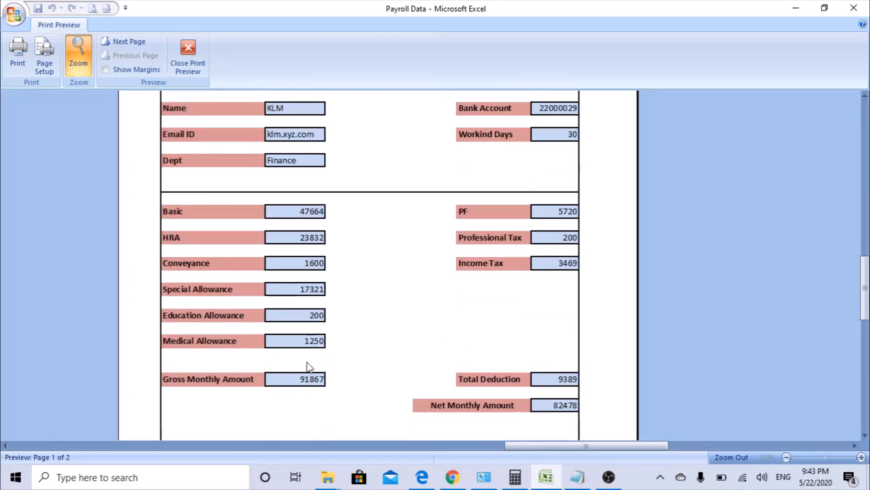
pyautogui.scroll(6, 402, 271)
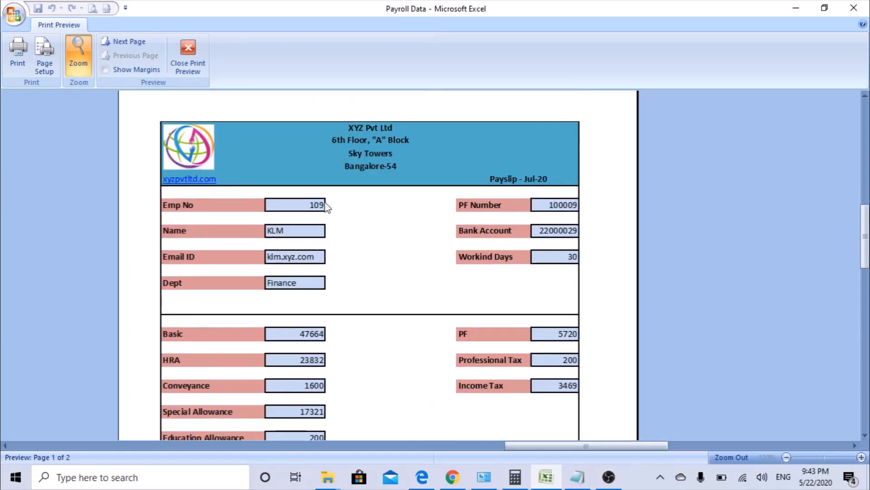
pyautogui.click(236, 162)
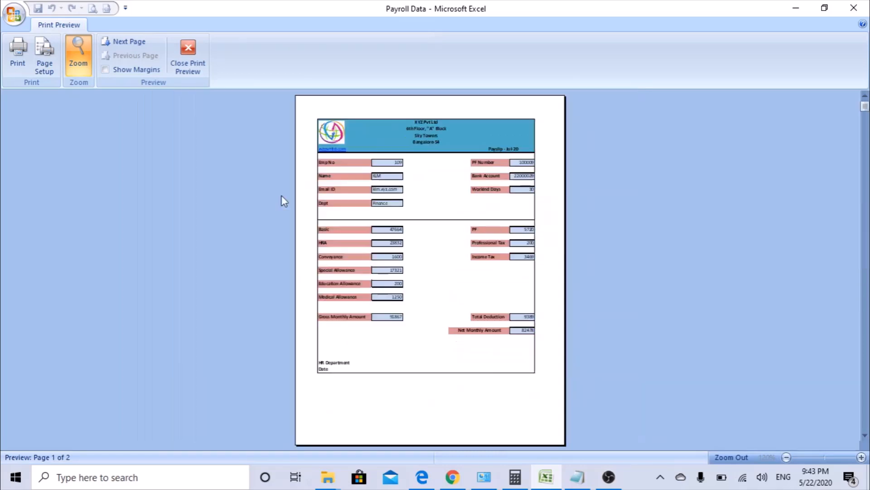
pyautogui.click(188, 59)
# Left-align the employee number in B7 and review the rest of the payslip.
pyautogui.click(172, 226)
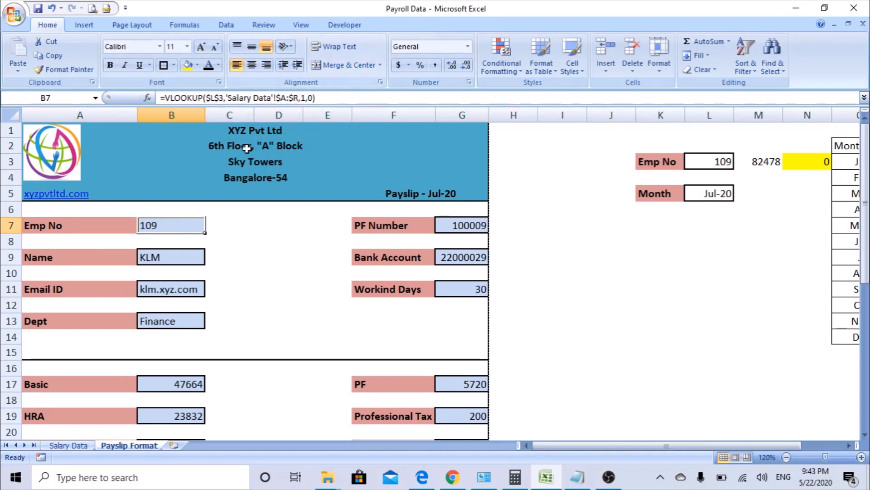
pyautogui.scroll(-5, 257, 248)
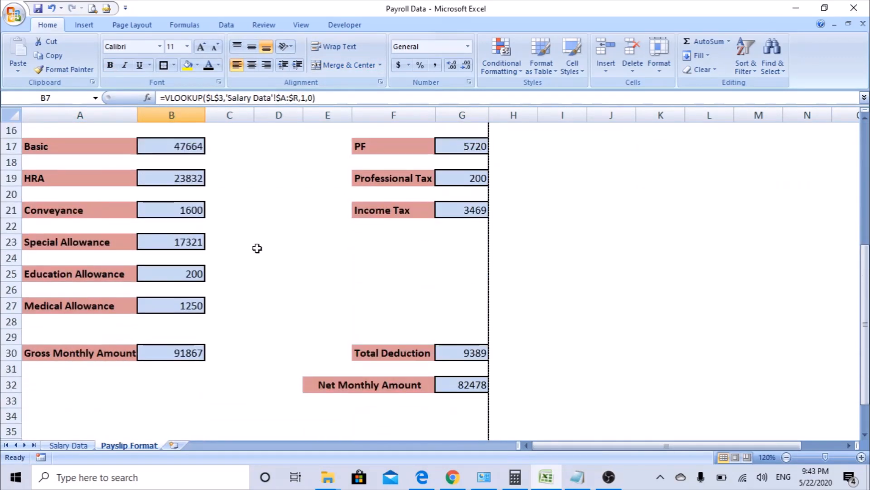
pyautogui.scroll(-2, 257, 248)
pyautogui.scroll(7, 257, 248)
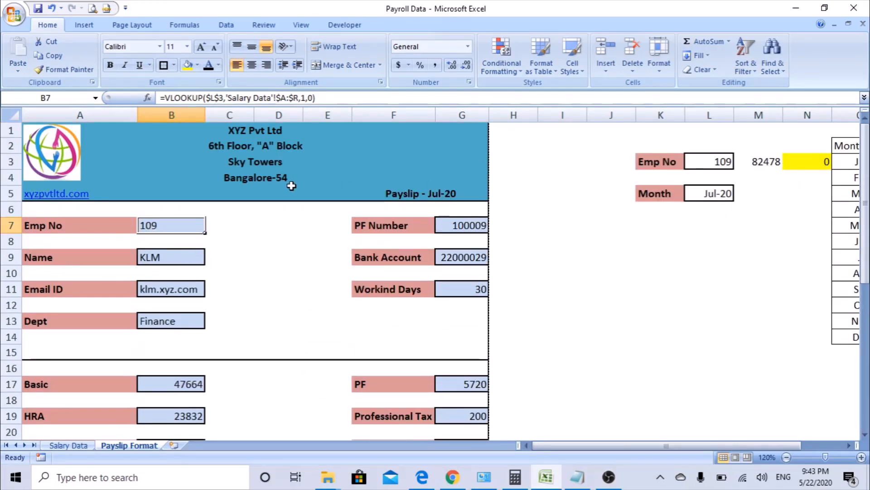
pyautogui.click(276, 226)
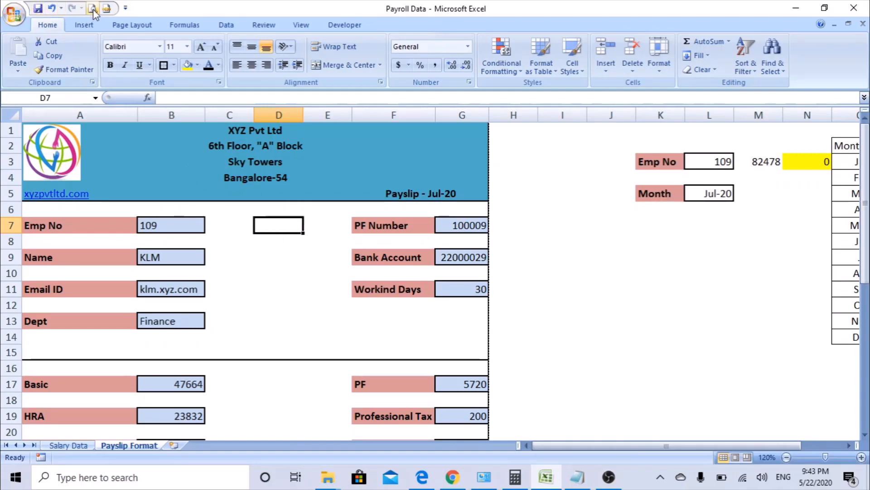
# Open the Quick Access Toolbar customization in Excel Options and remove the Print Preview command from it.
pyautogui.click(14, 14)
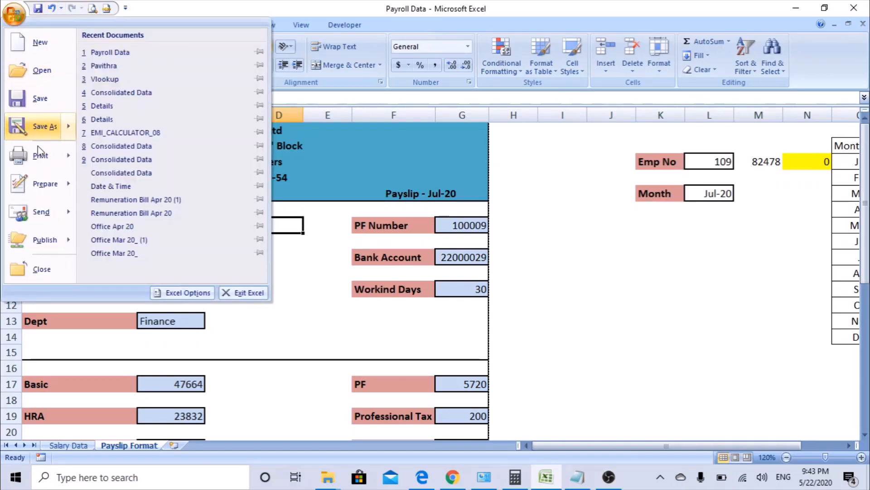
pyautogui.click(198, 293)
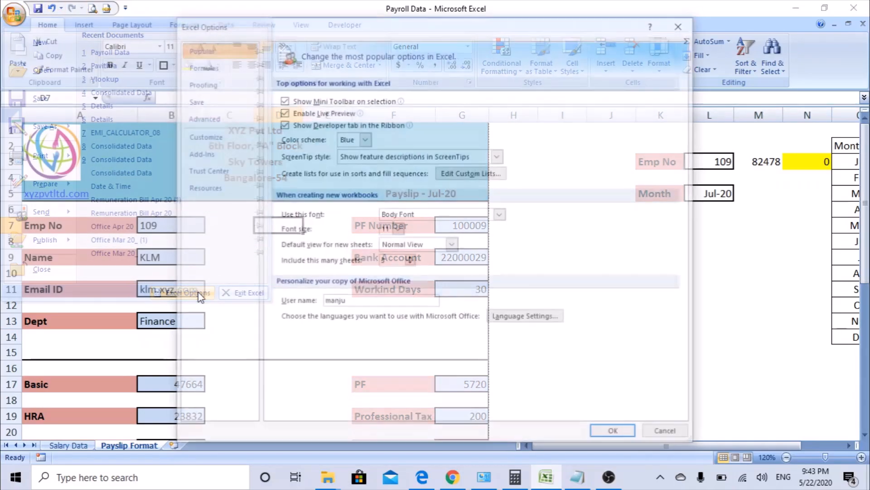
pyautogui.click(215, 141)
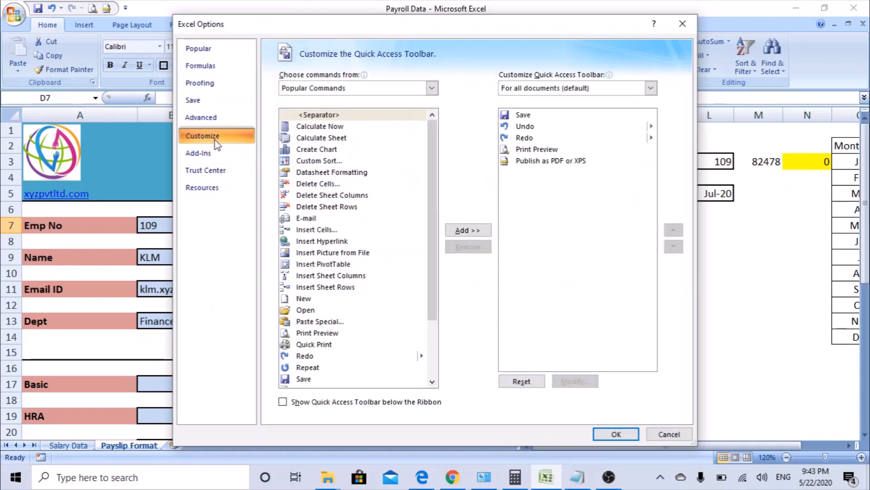
pyautogui.click(565, 150)
pyautogui.click(470, 248)
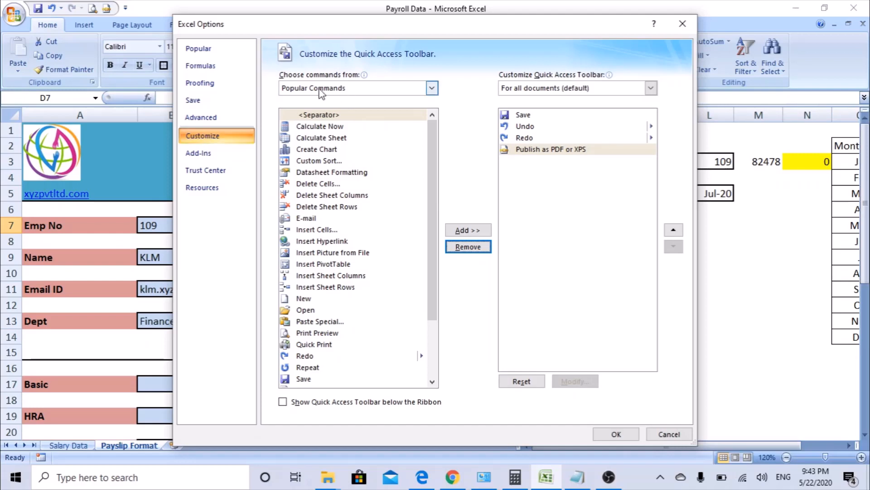
# Add Print Preview from Popular Commands to the Quick Access Toolbar after Publish as PDF or XPS, and apply the options.
pyautogui.moveTo(430, 217); pyautogui.dragTo(423, 268)
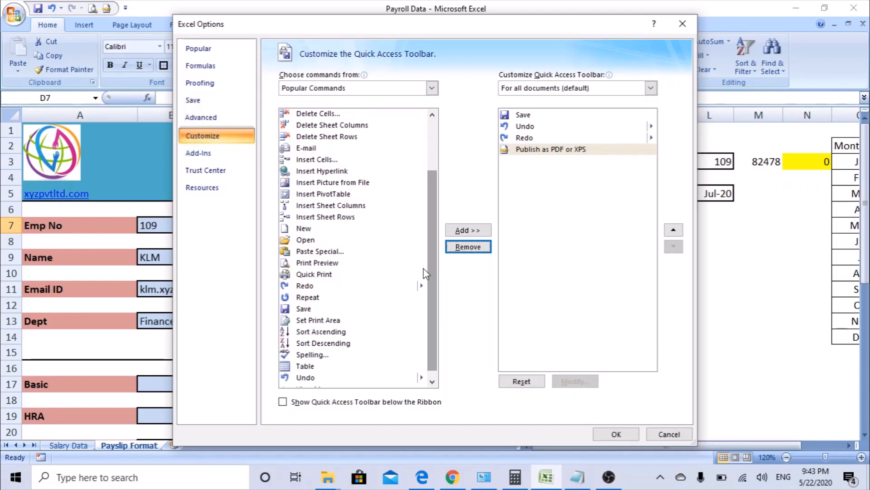
pyautogui.click(321, 262)
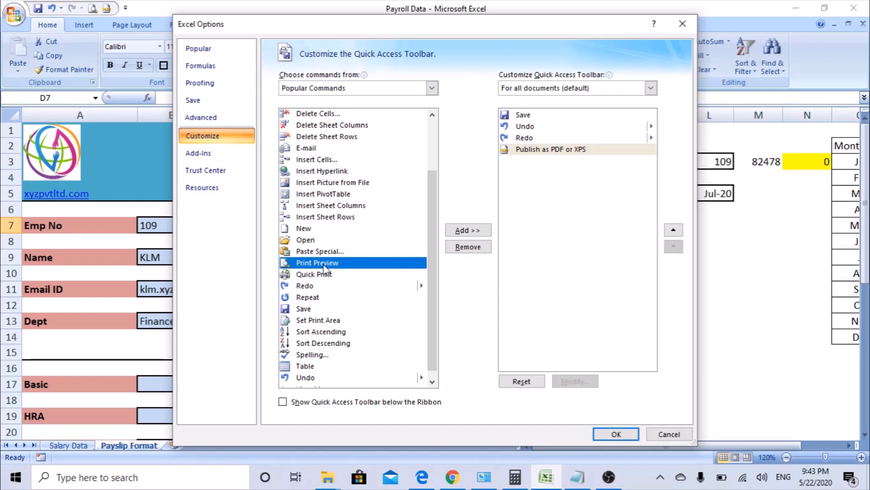
pyautogui.click(463, 232)
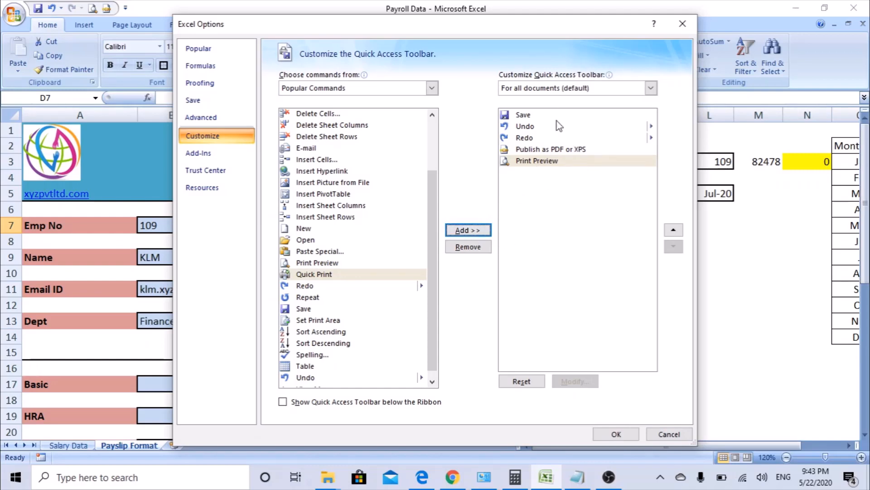
pyautogui.click(616, 435)
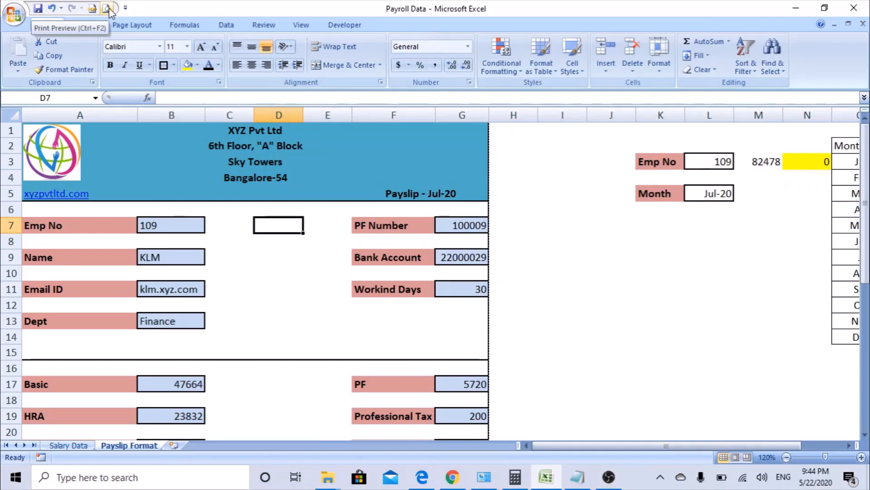
# Open the payslip in Print Preview using the newly added Quick Access Toolbar command.
pyautogui.click(537, 181)
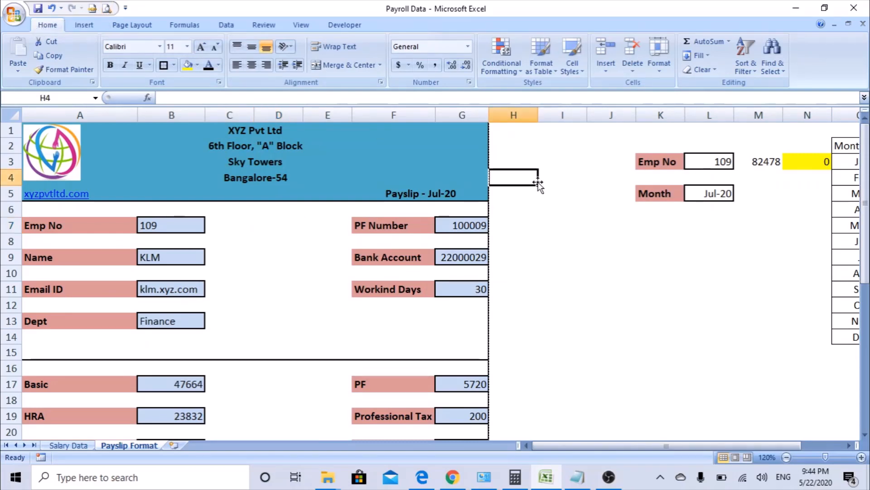
pyautogui.scroll(-4, 538, 183)
pyautogui.scroll(4, 538, 184)
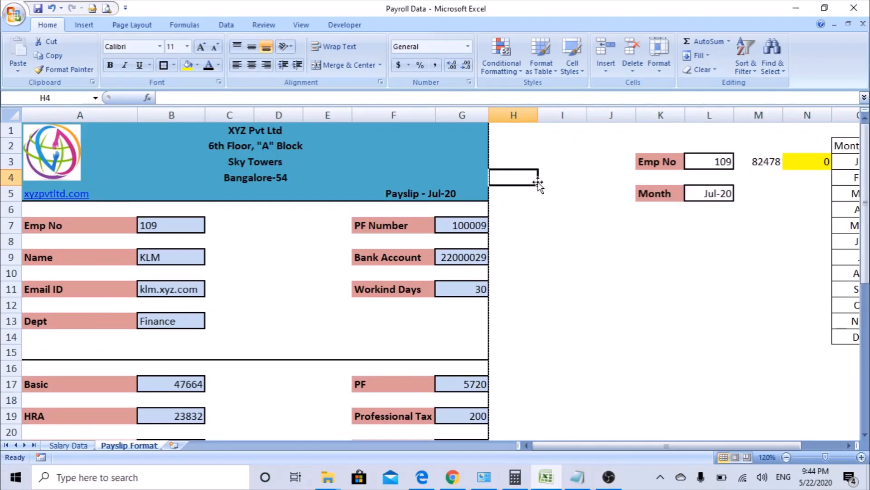
pyautogui.click(108, 9)
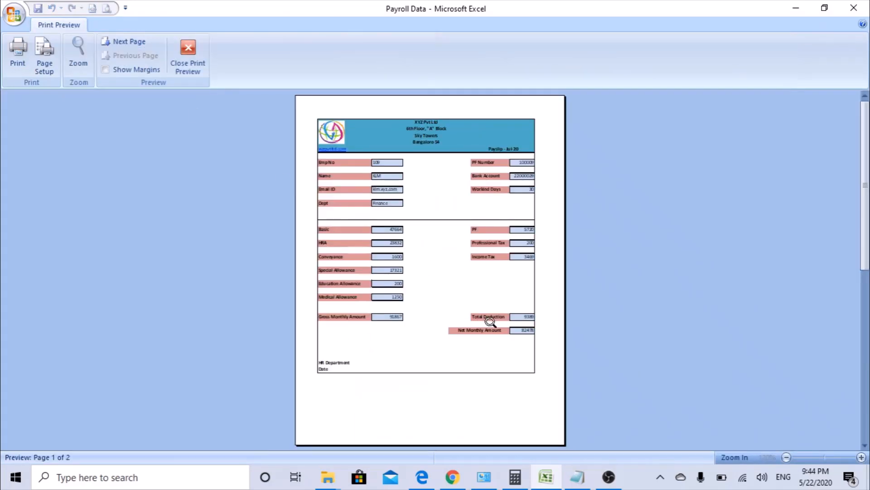
# Print all pages of the active payslip sheet, one copy, using the Microsoft Print to PDF printer.
pyautogui.click(20, 51)
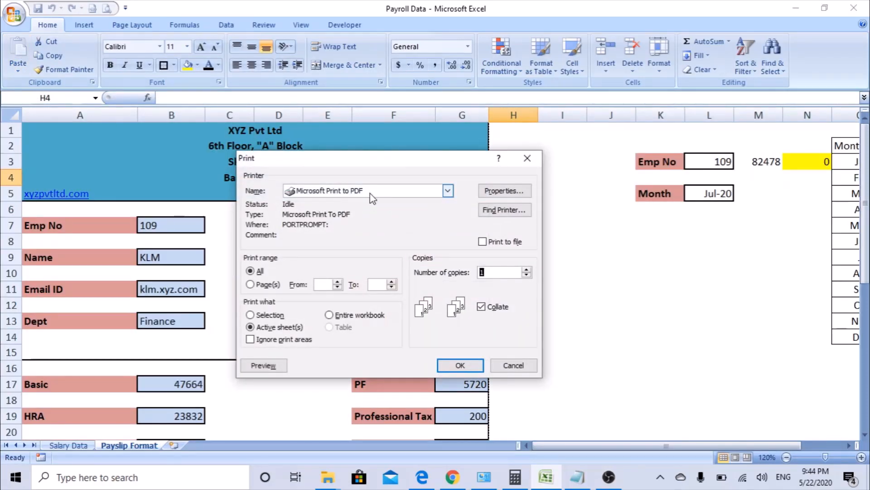
pyautogui.click(369, 190)
pyautogui.click(340, 210)
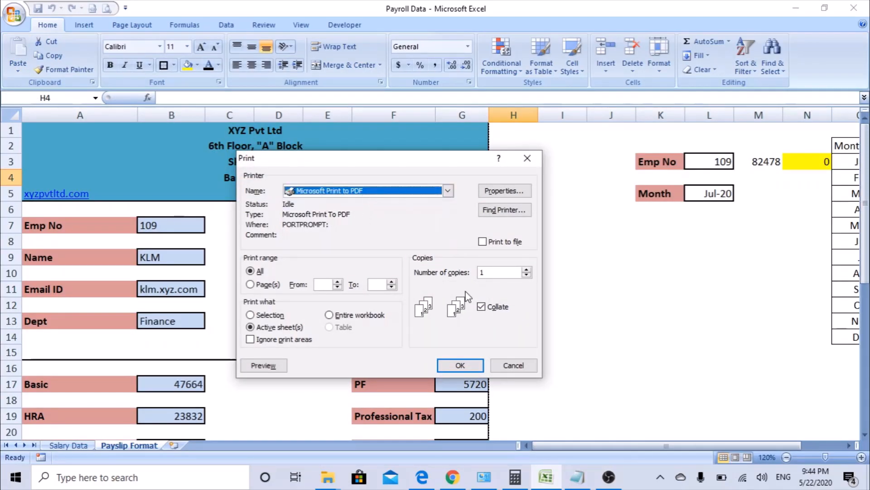
pyautogui.click(461, 365)
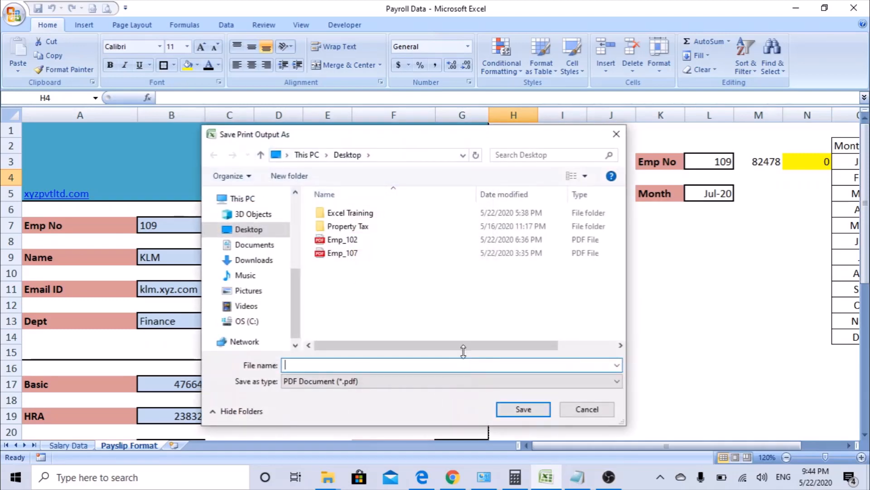
# Save the print output as a PDF named Emp_109 in the Training folder.
pyautogui.moveTo(295, 304); pyautogui.dragTo(292, 252)
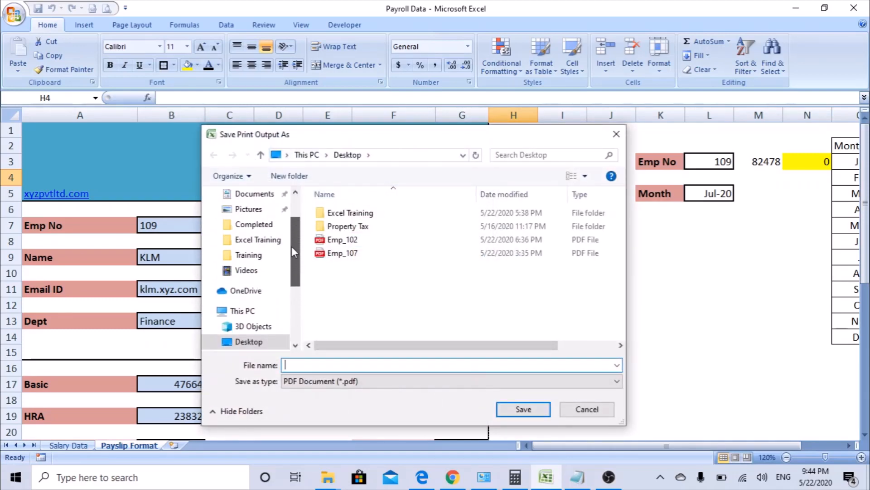
pyautogui.click(252, 254)
pyautogui.click(338, 368)
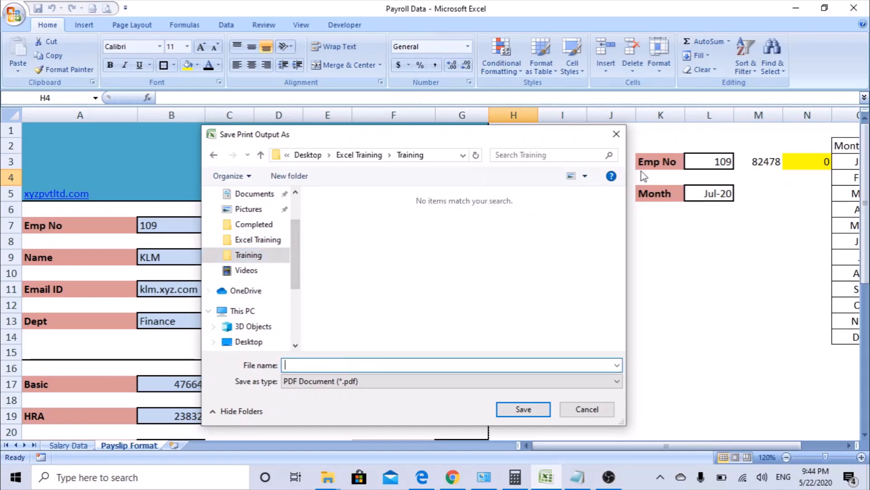
pyautogui.write('Emp_109')
pyautogui.press('Return')
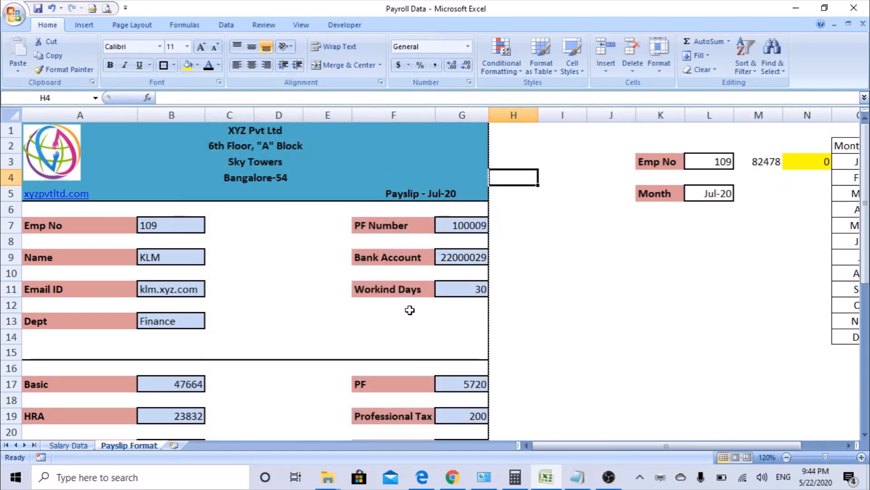
# Switch to the Training folder in File Explorer and open the Emp_109 PDF.
pyautogui.moveTo(339, 484)
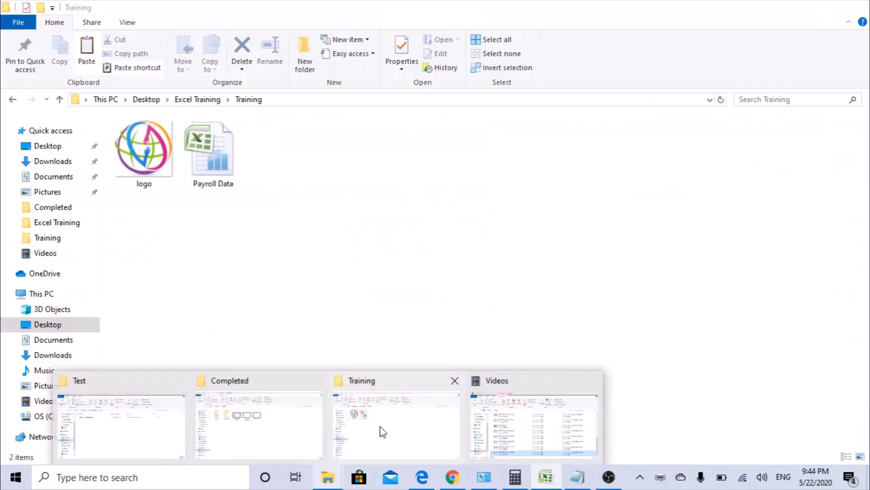
pyautogui.click(379, 428)
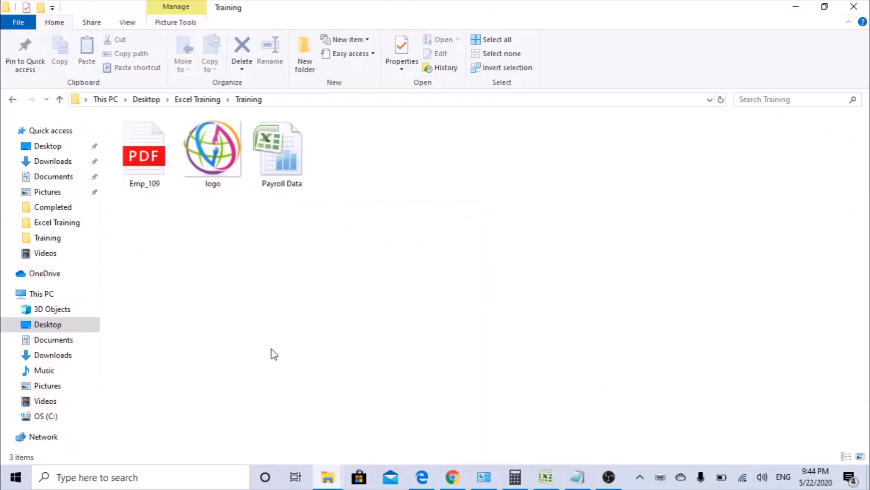
pyautogui.doubleClick(145, 158)
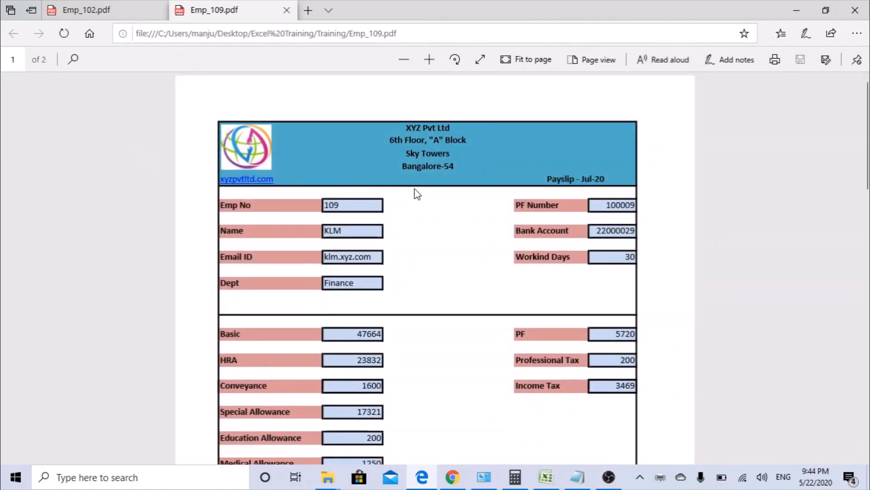
# Review the payslip PDF from the company header to the HR Department footer, close it and minimize the browser.
pyautogui.scroll(-5, 417, 194)
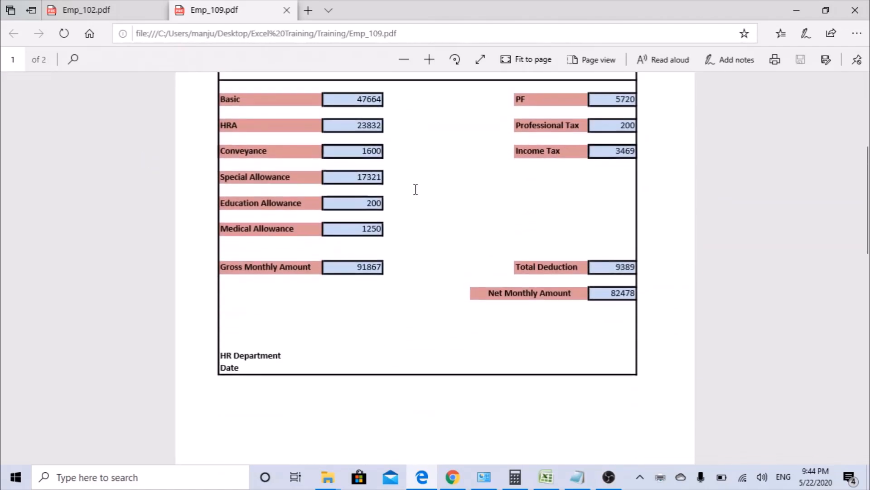
pyautogui.scroll(4, 557, 299)
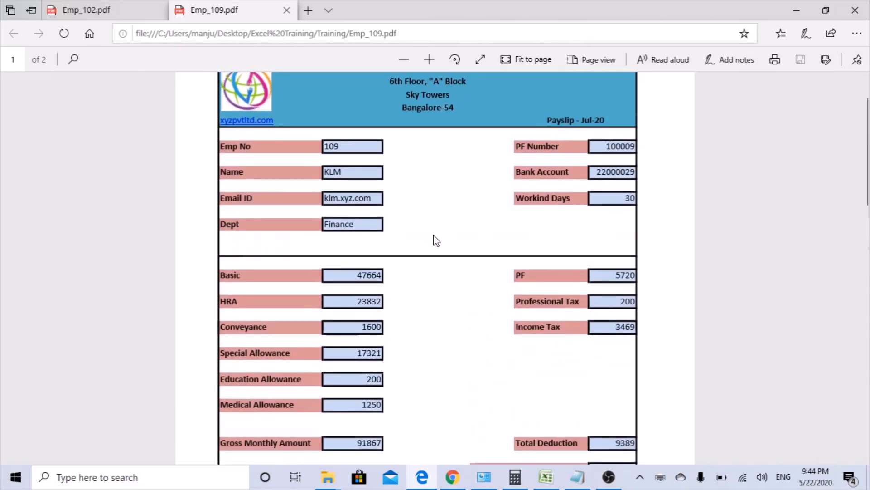
pyautogui.scroll(2, 436, 240)
pyautogui.scroll(-5, 436, 241)
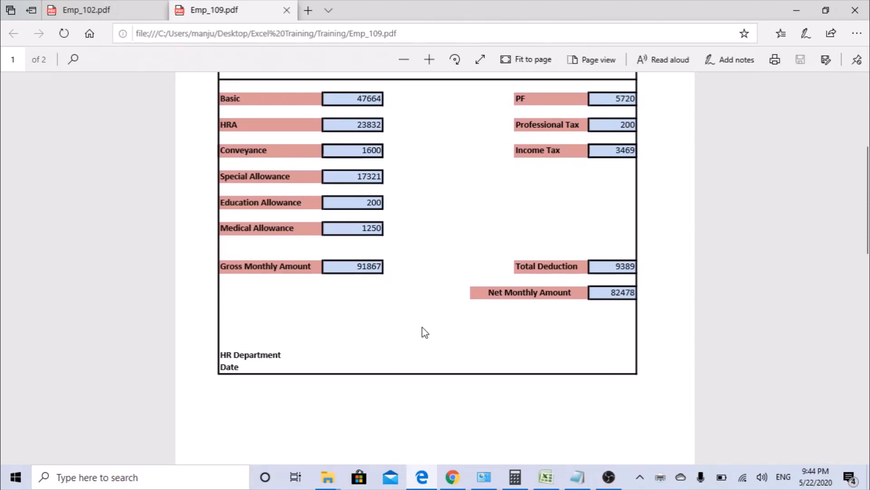
pyautogui.scroll(5, 423, 330)
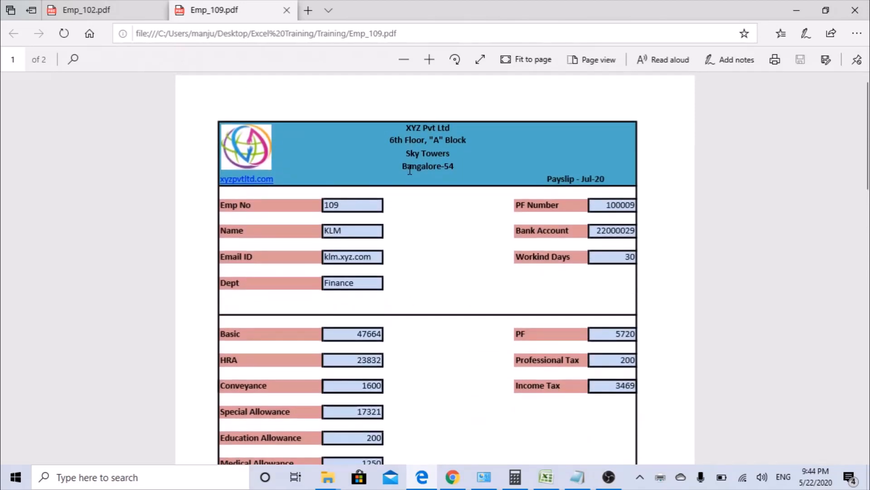
pyautogui.click(286, 10)
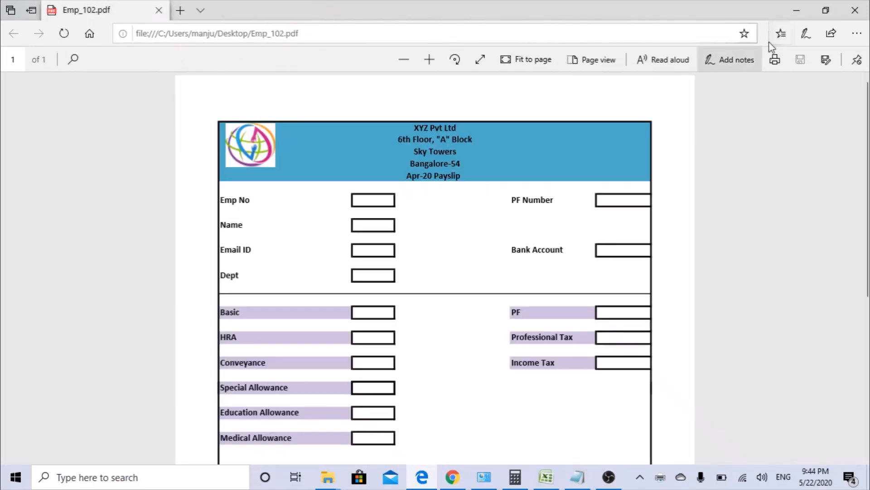
pyautogui.click(796, 10)
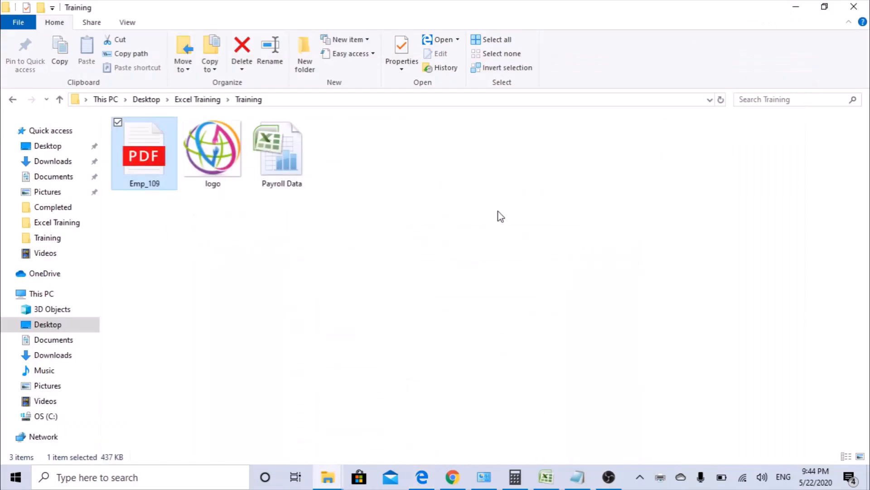
# Switch back to the Payroll Data workbook in Excel and look over the payslip's month list and row 7 fields.
pyautogui.click(546, 477)
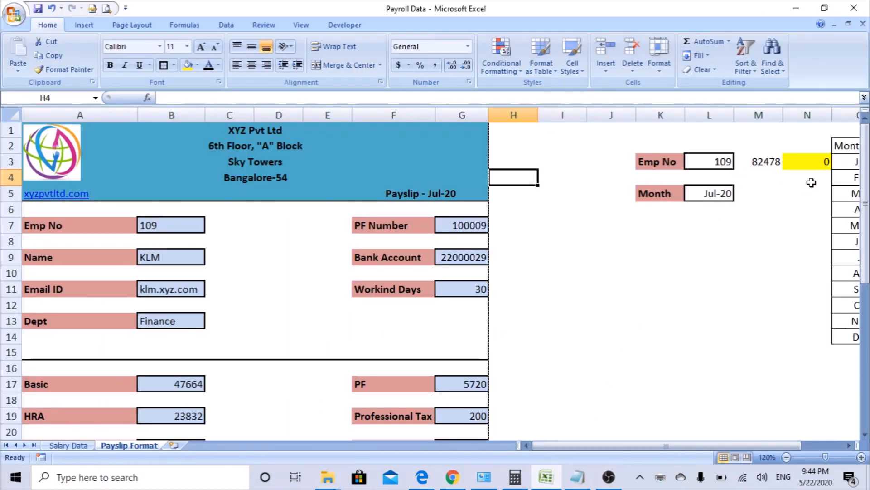
pyautogui.click(788, 138)
pyautogui.press('Right')
pyautogui.press('Right')
pyautogui.press('Right')
pyautogui.press('Right')
pyautogui.press('Right')
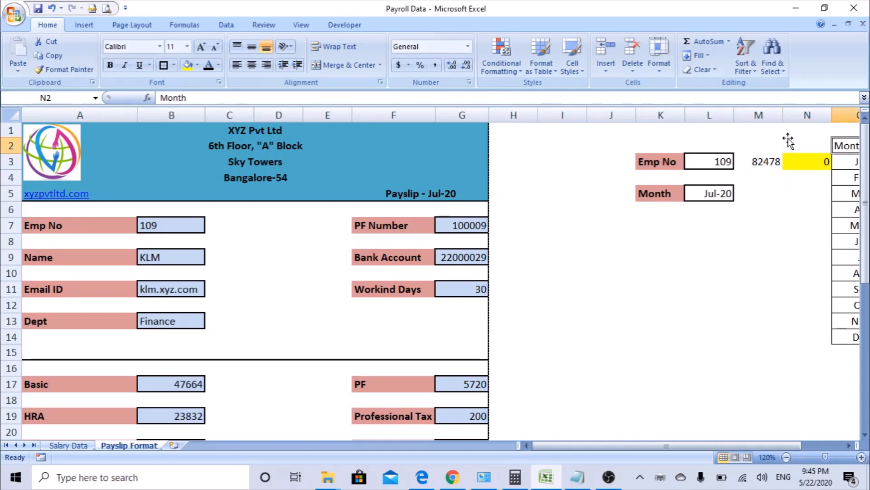
pyautogui.moveTo(428, 115); pyautogui.dragTo(652, 117)
pyautogui.click(459, 227)
pyautogui.press('Left')
pyautogui.press('Left')
pyautogui.press('Left')
pyautogui.press('Left')
pyautogui.press('Left')
pyautogui.press('Left')
pyautogui.press('Left')
pyautogui.press('Left')
pyautogui.press('Left')
pyautogui.press('Left')
pyautogui.press('Left')
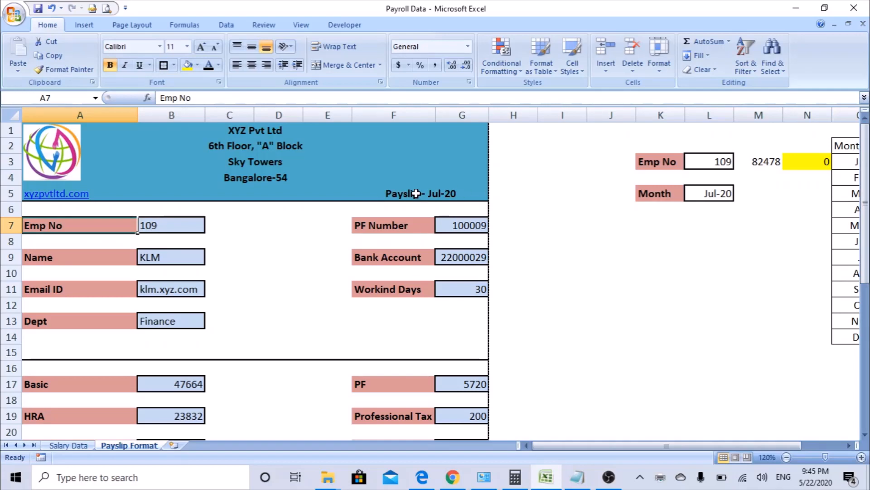
# Look at the Salary Data sheet, return to Payslip Format and inspect the net pay check formula in N3.
pyautogui.click(89, 445)
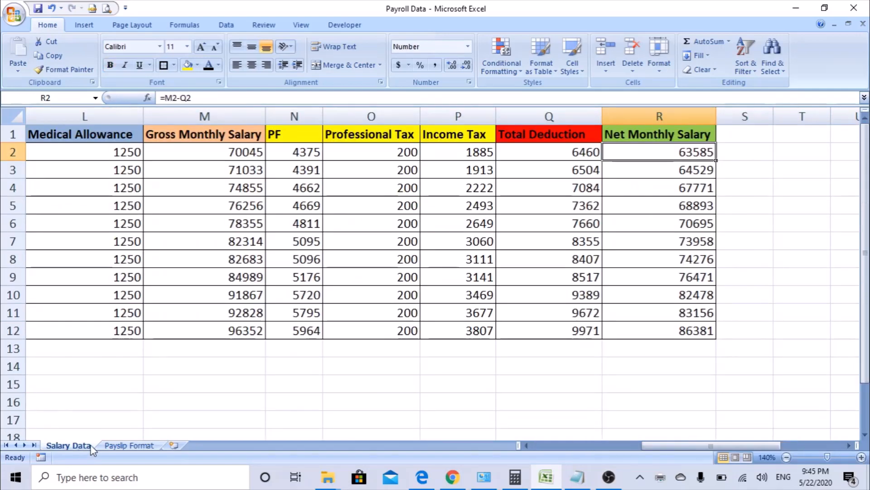
pyautogui.click(113, 445)
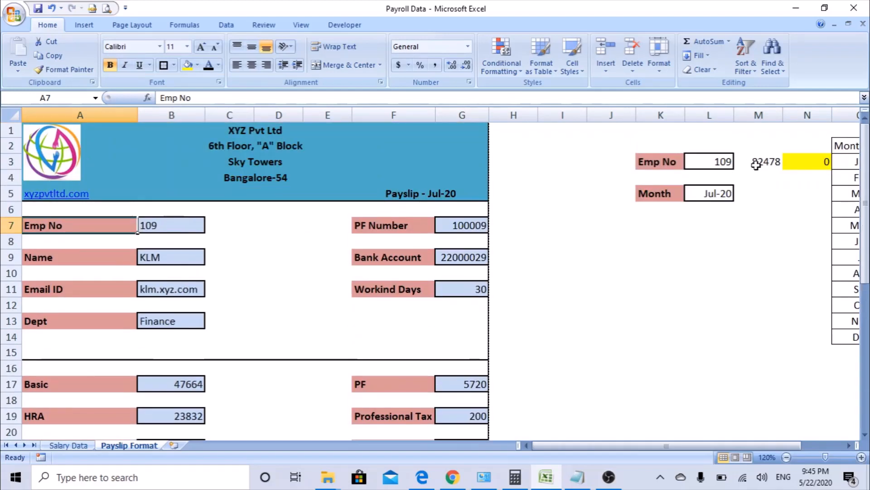
pyautogui.click(811, 162)
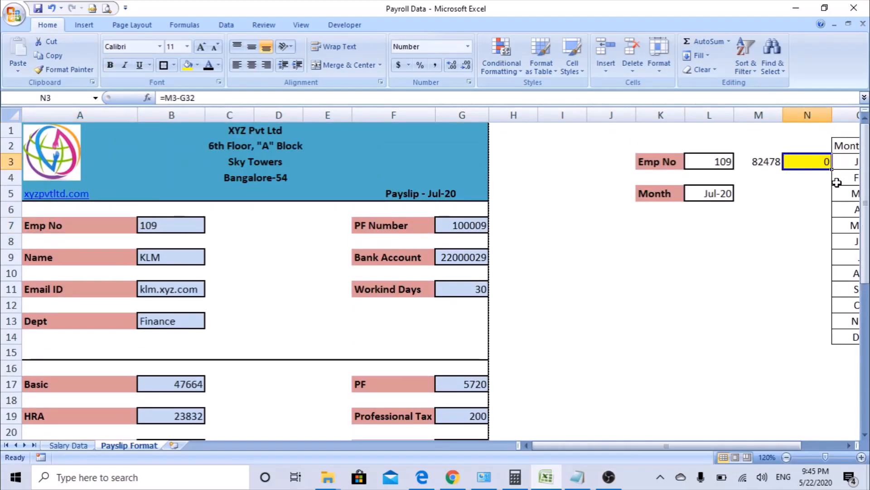